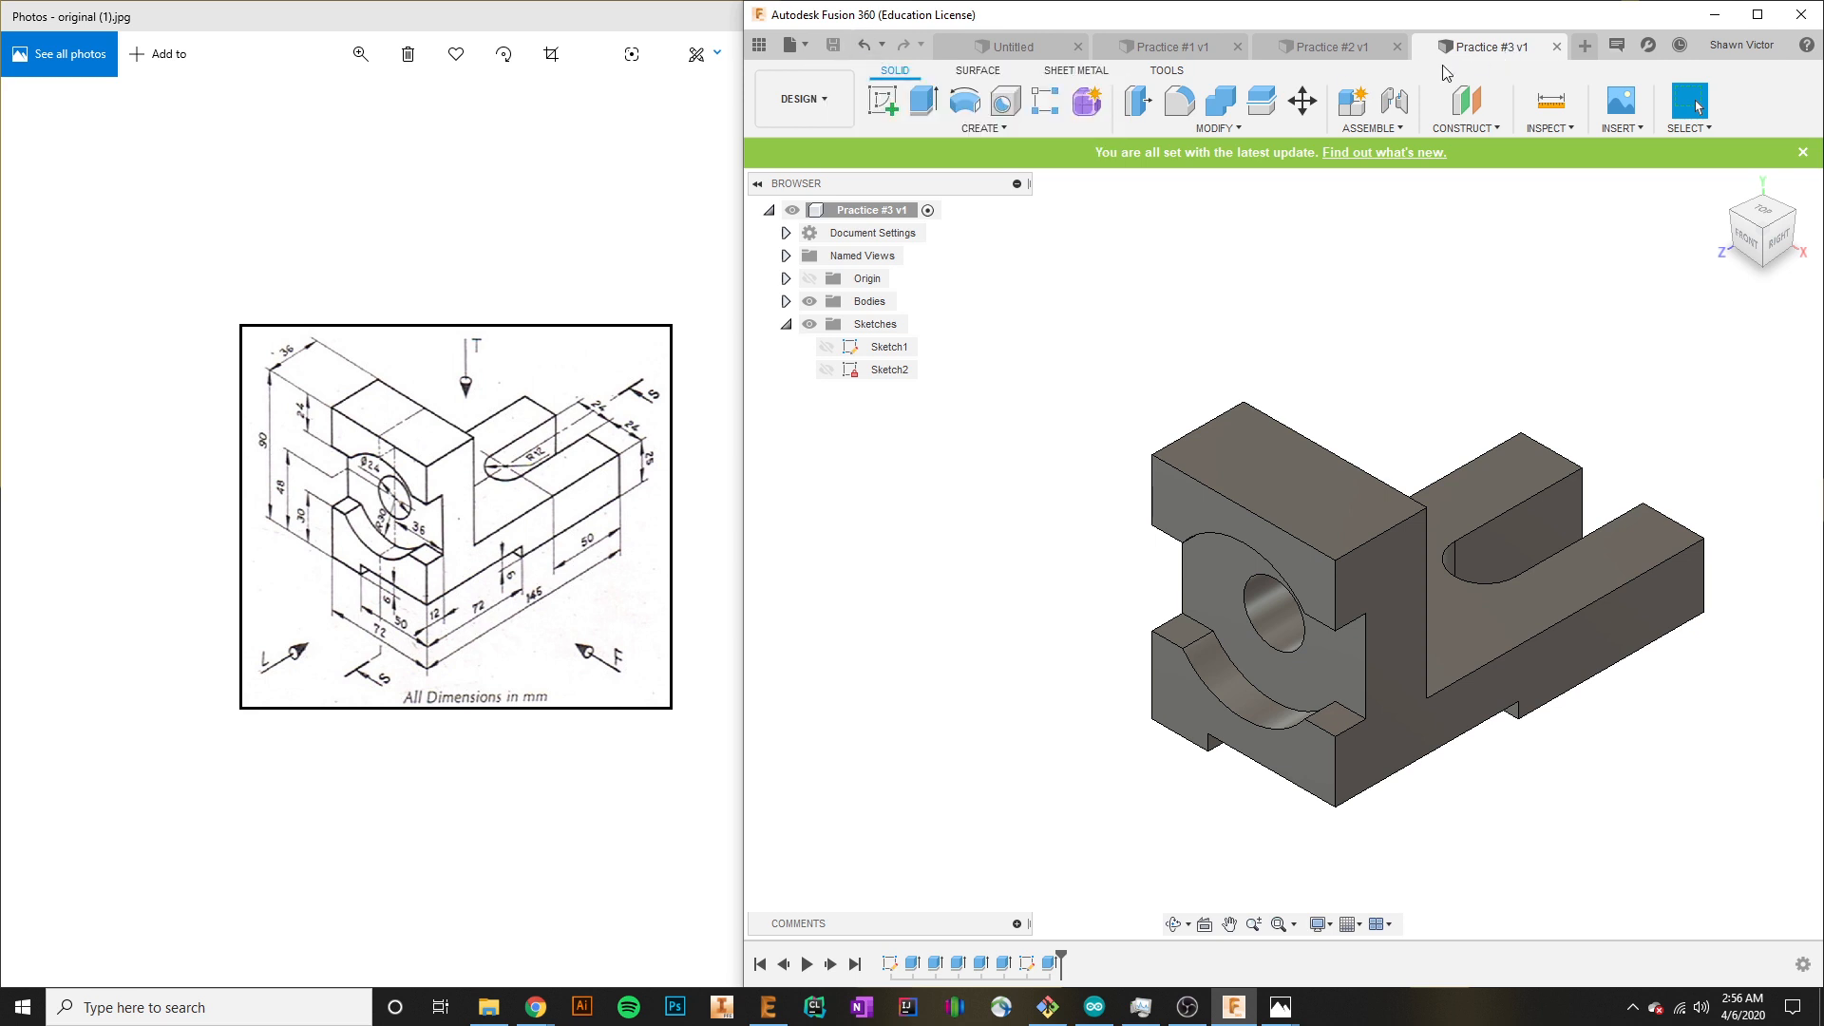
Create a new drawing from the full-assembly design, from scratch, with ISO standard, mm units and an A3 (420mm x 297mm) sheet.
click(814, 53)
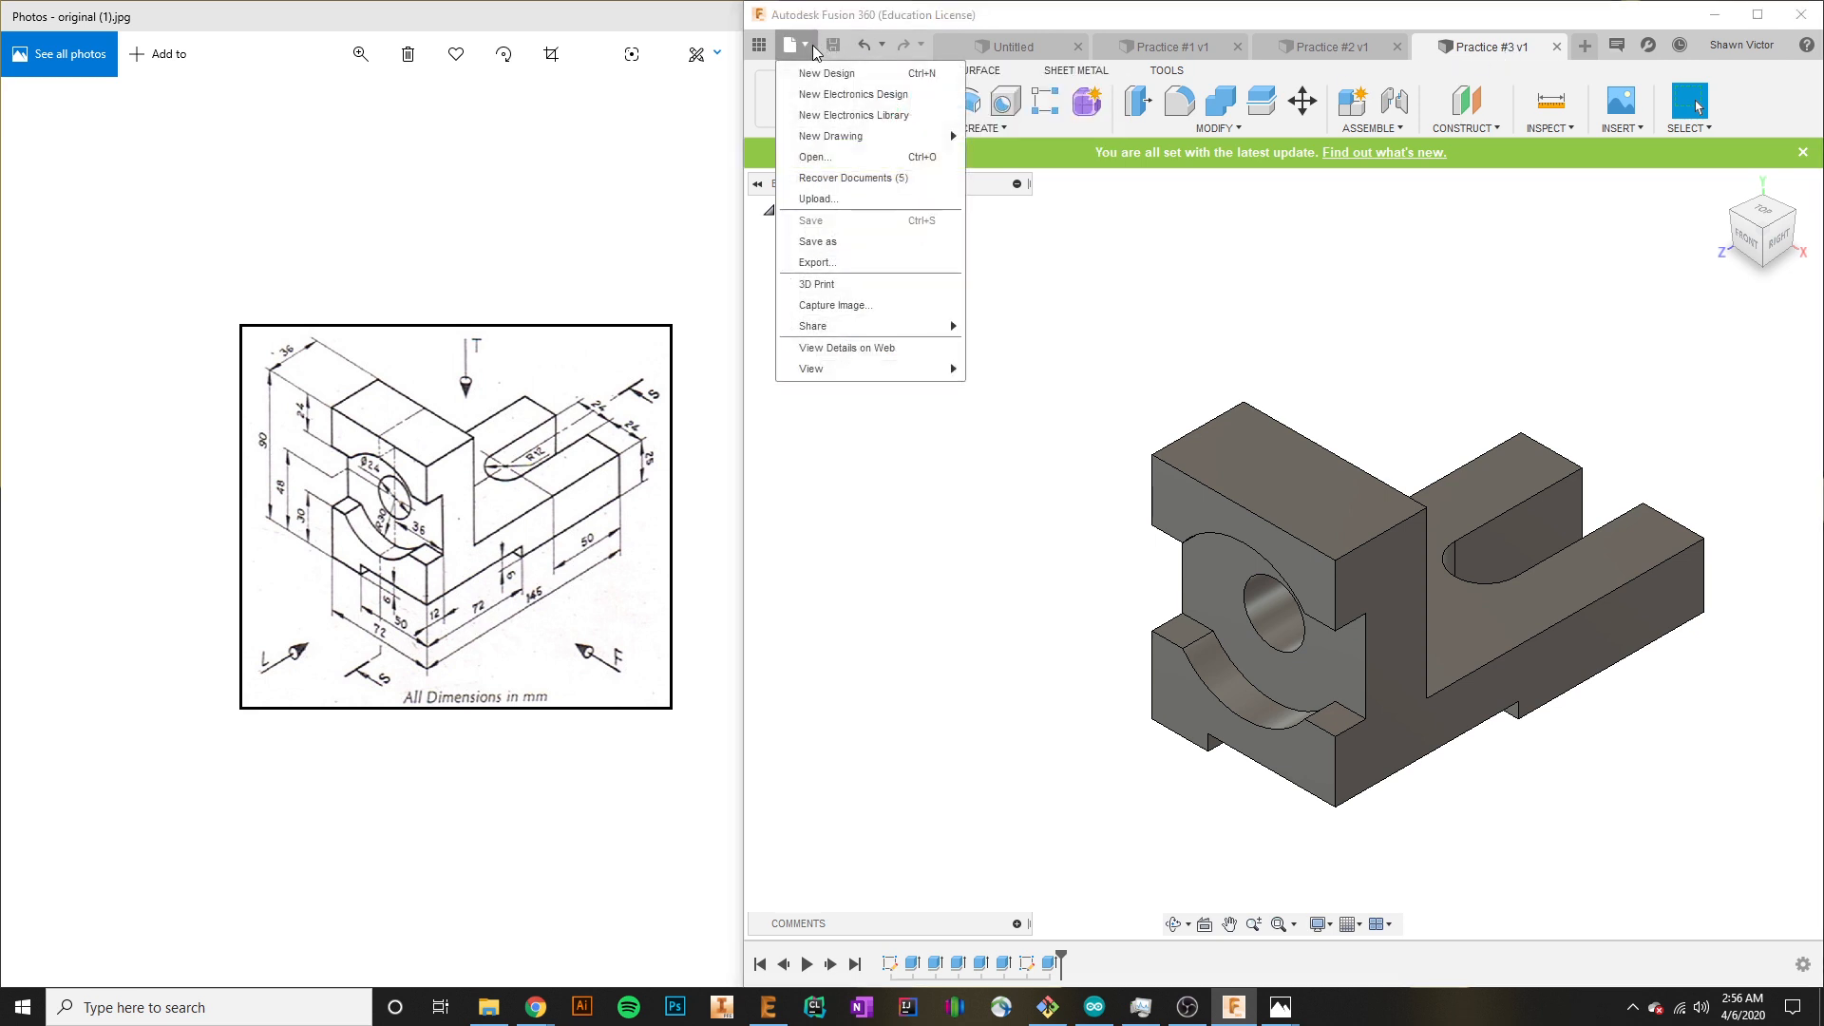
mouse_move(835, 142)
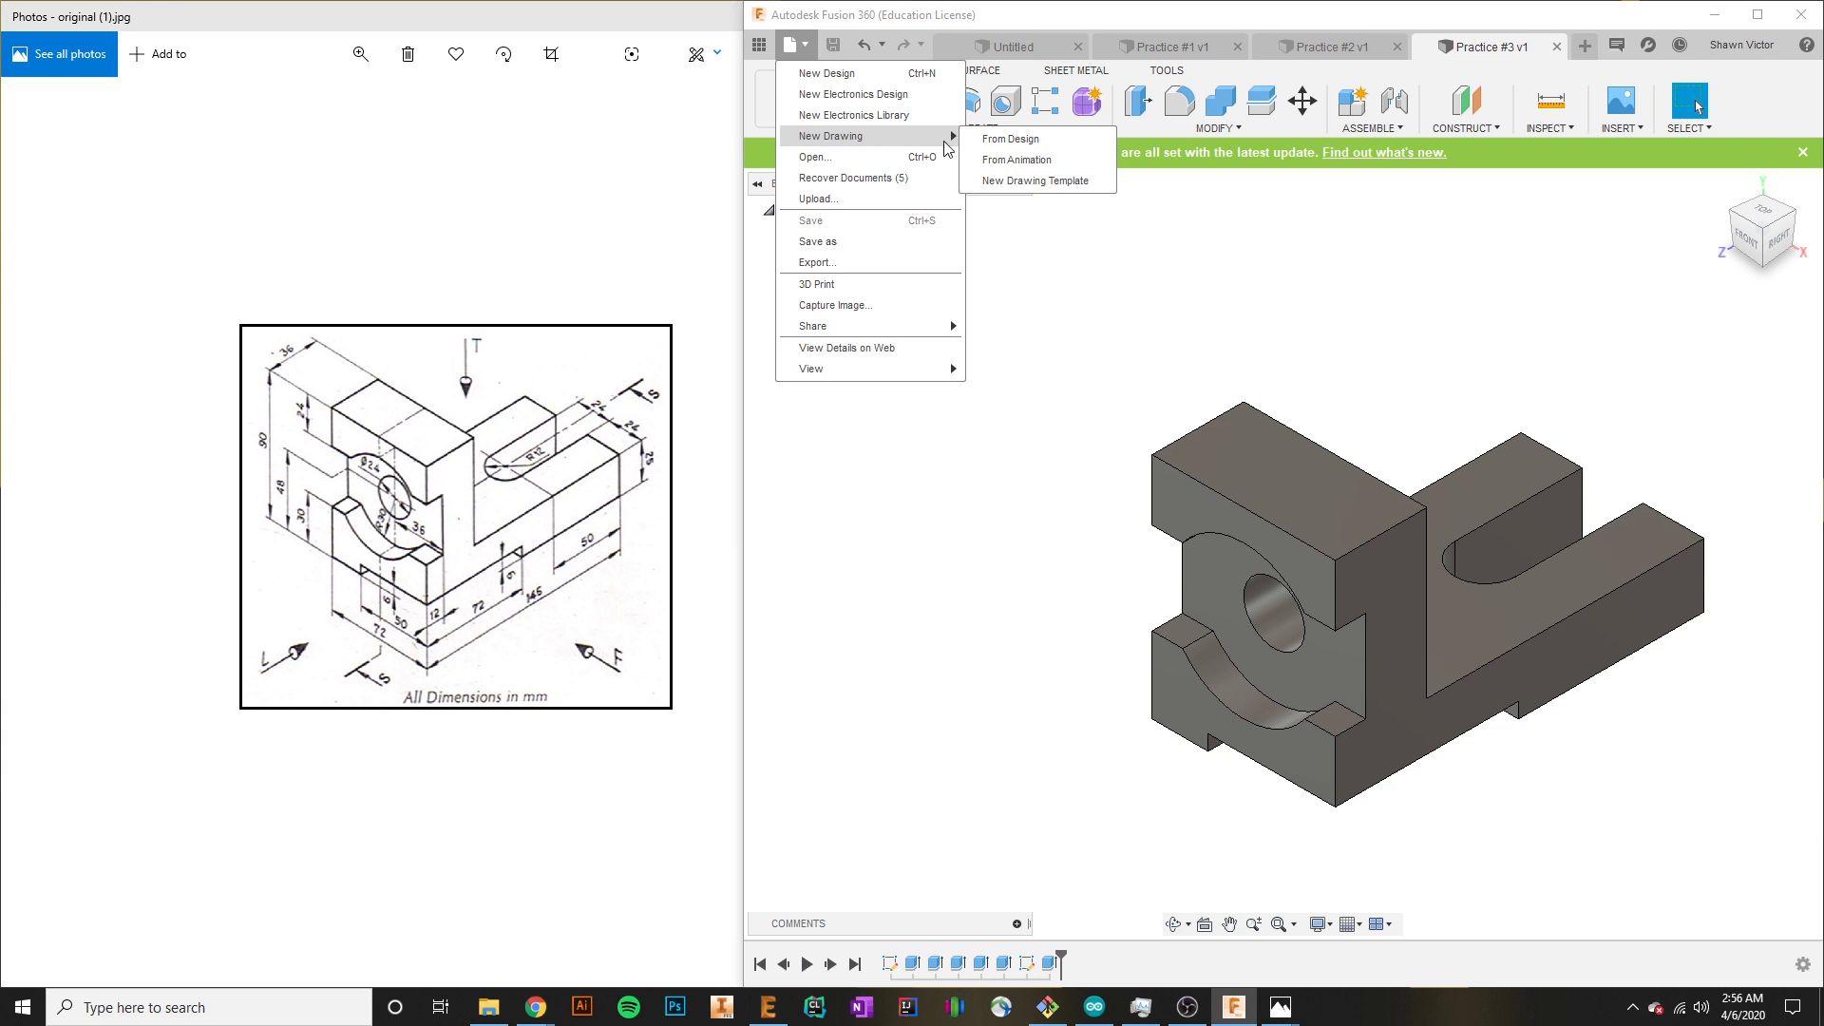
click(1086, 147)
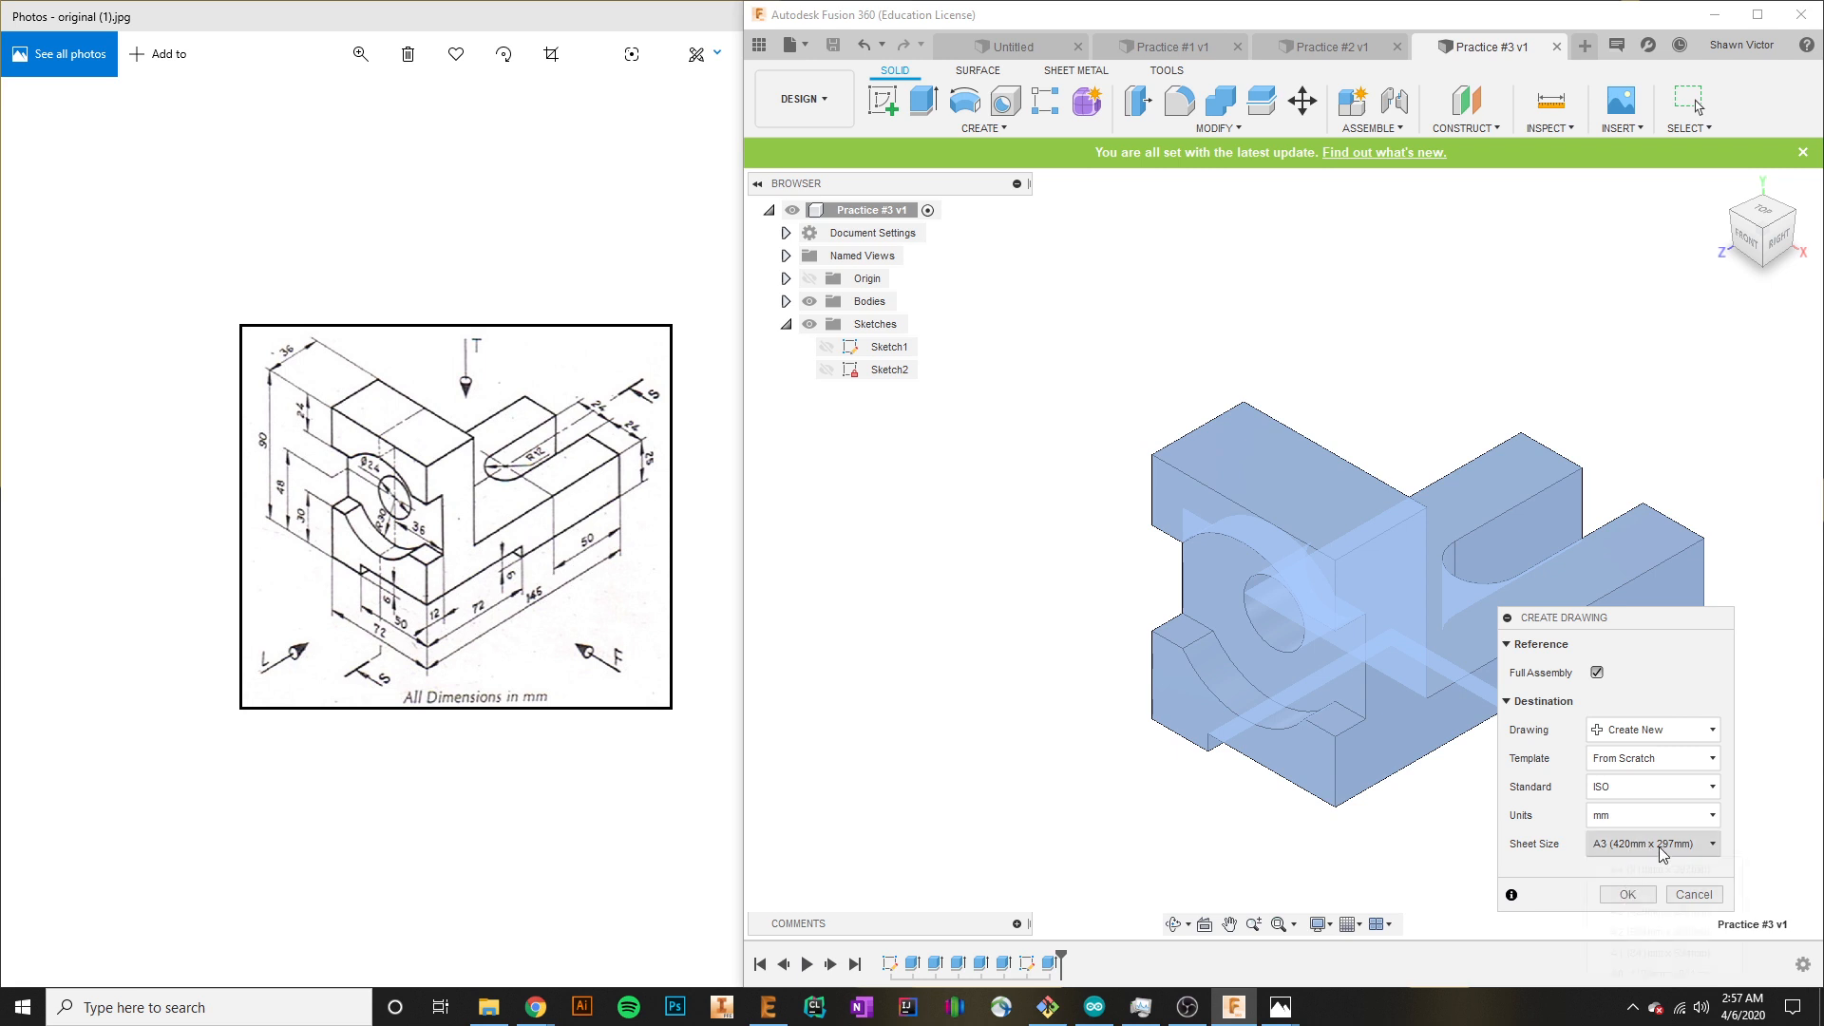
click(1650, 848)
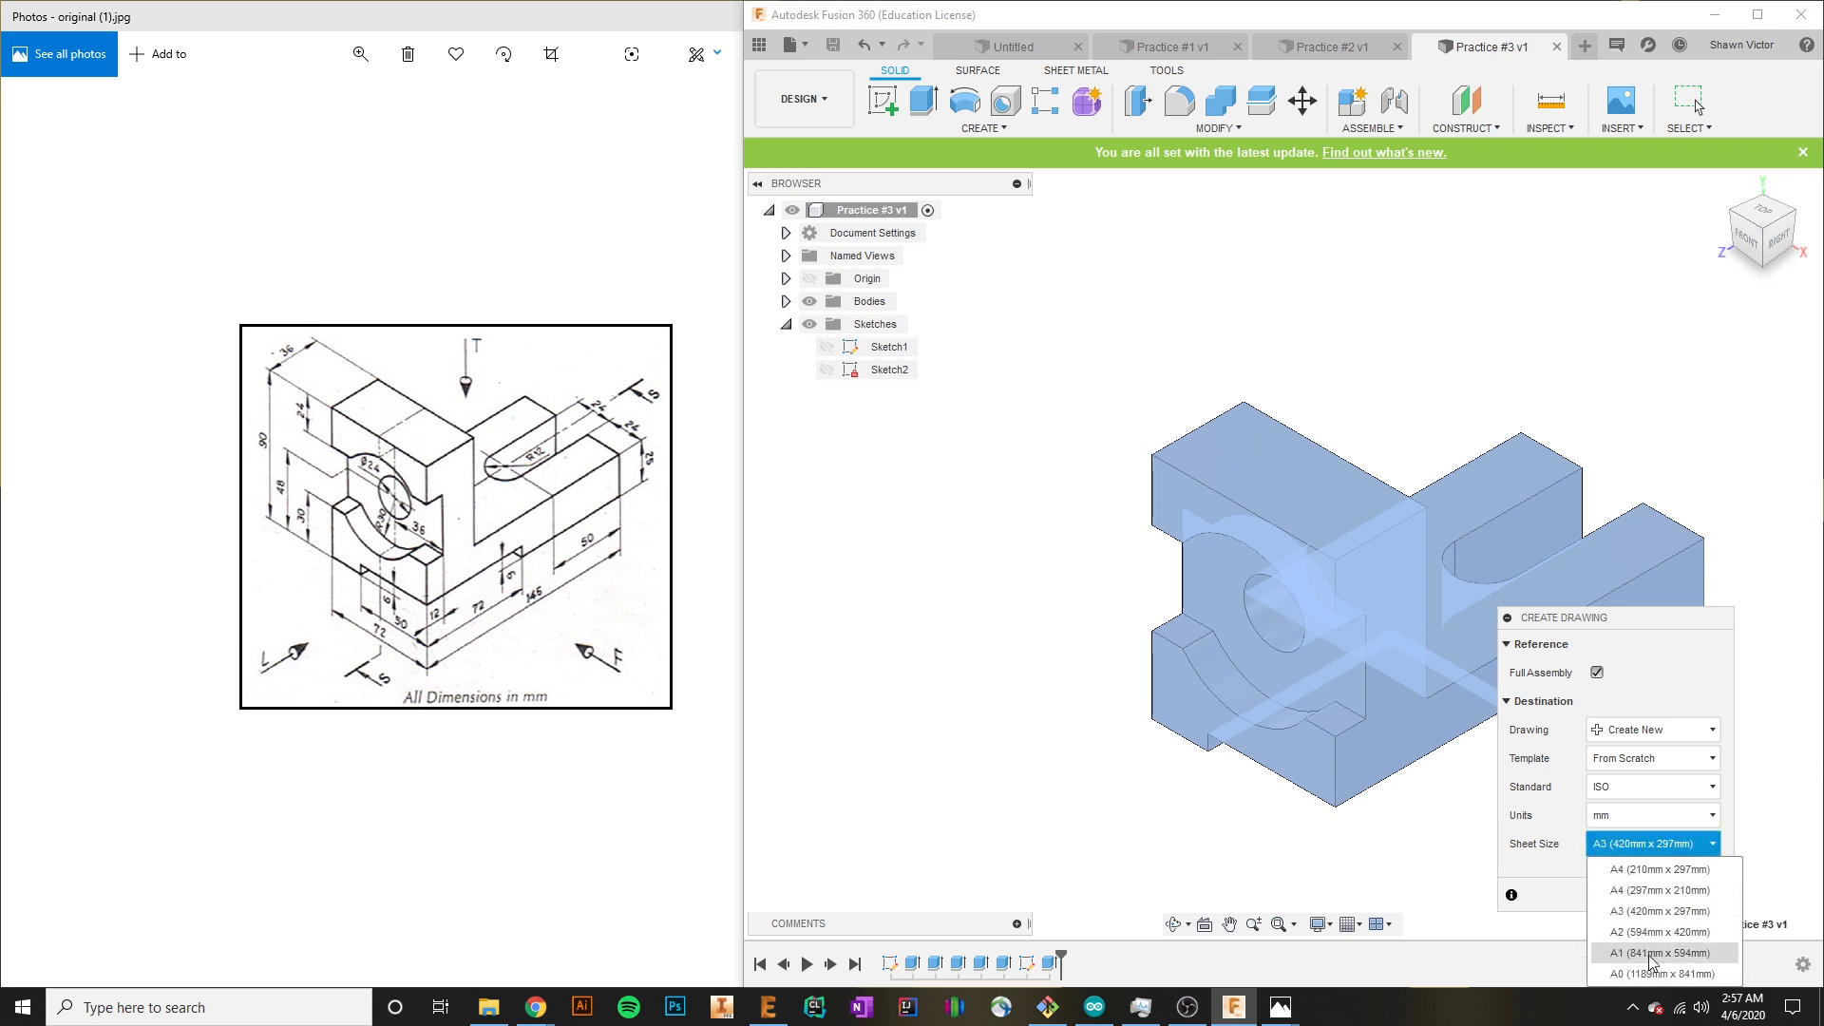
click(1650, 848)
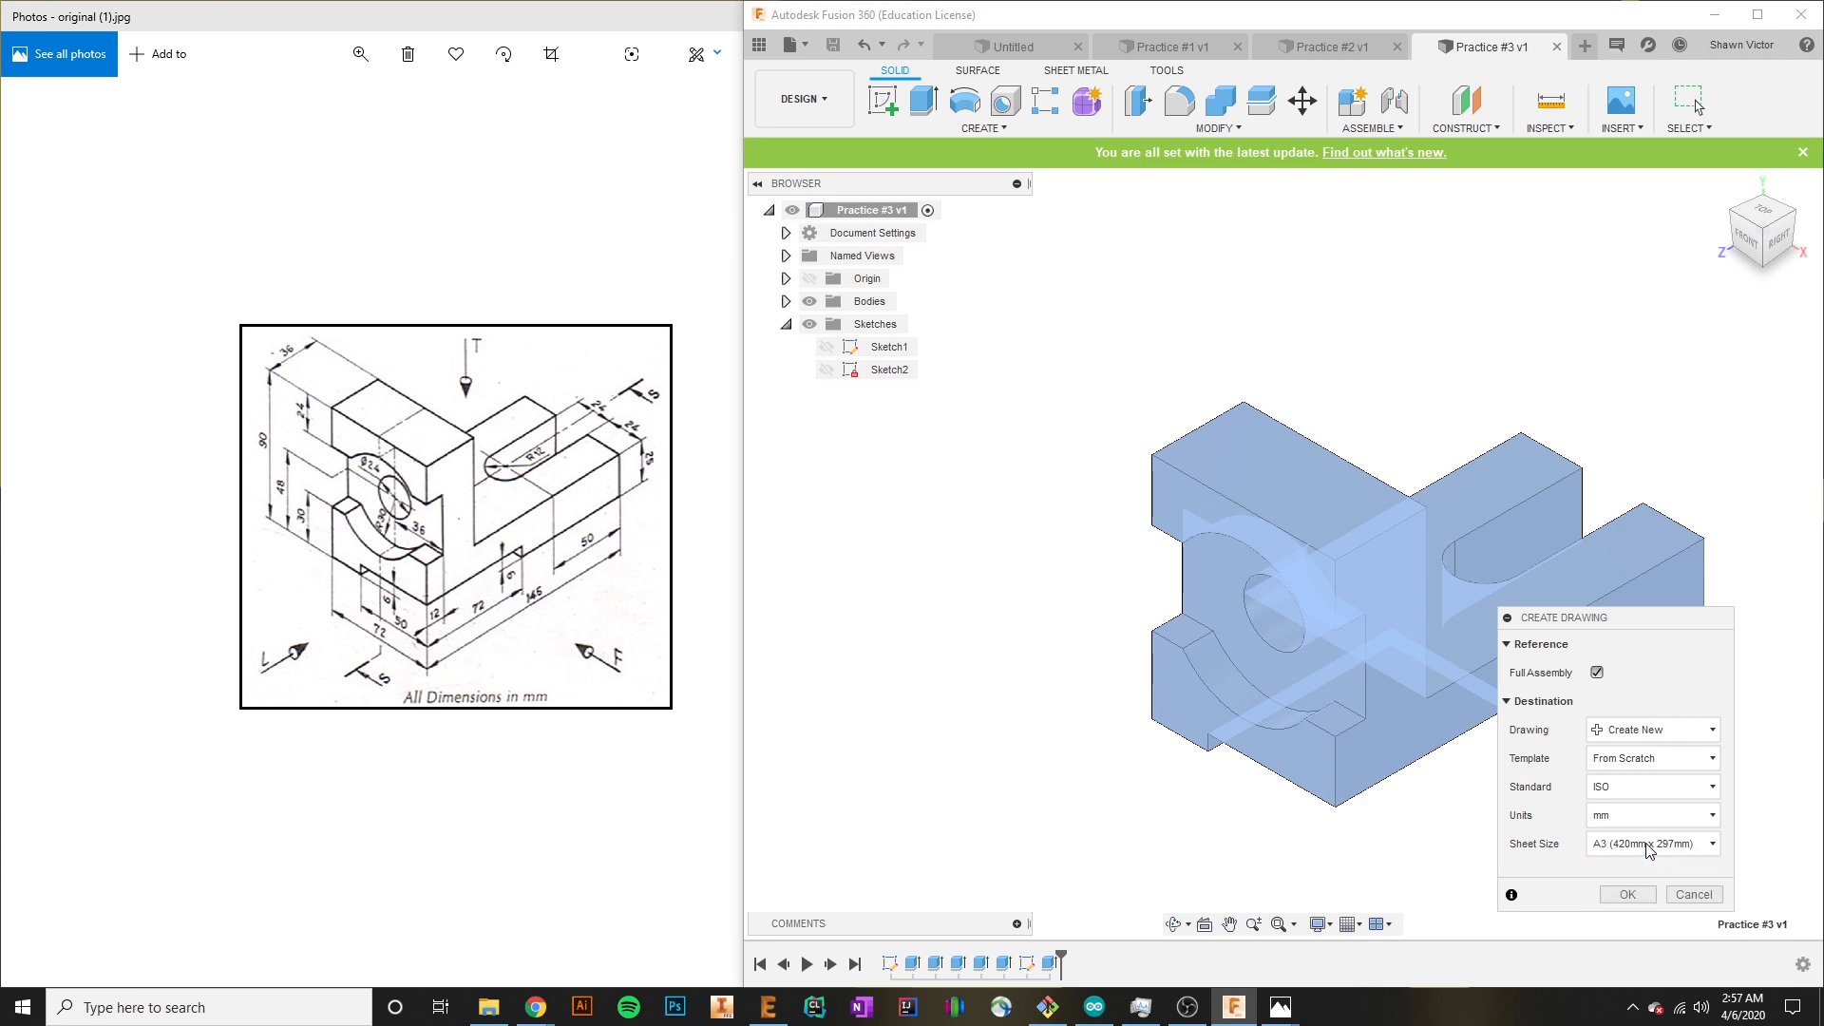
click(1628, 895)
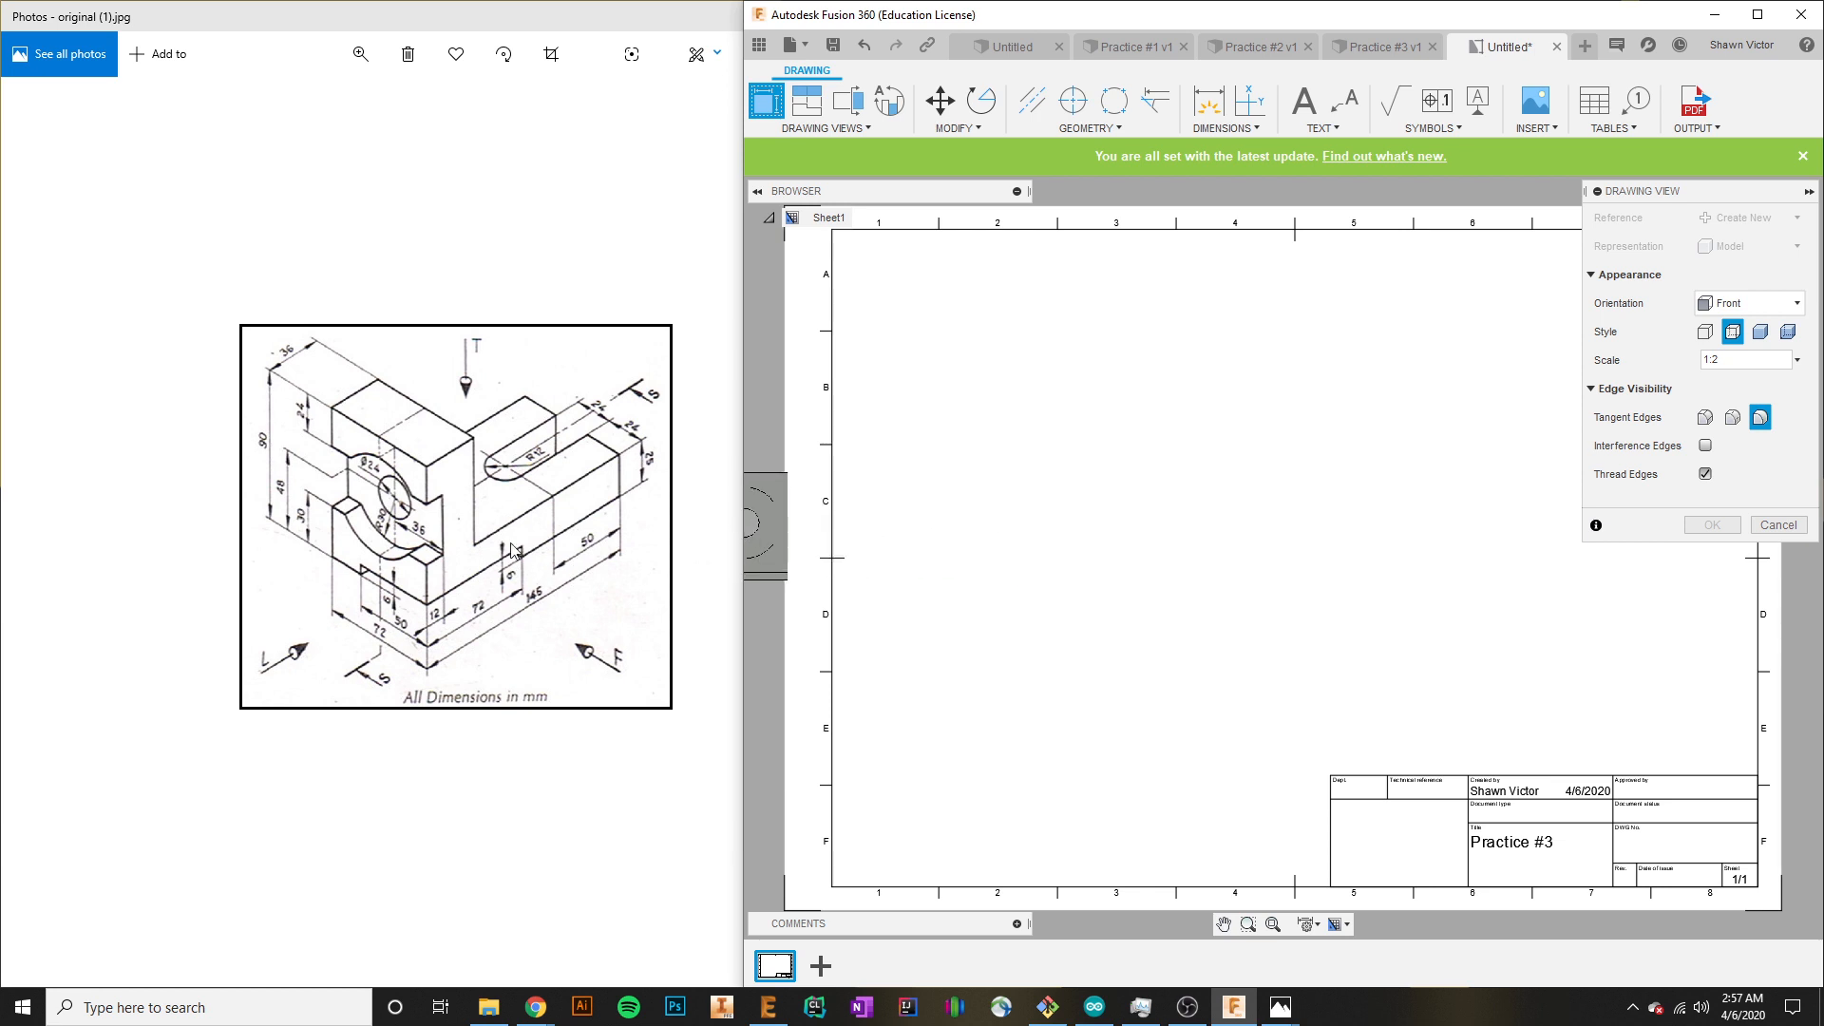
Set the base view's orientation to NE Isometric and its scale to 1:1.
click(1751, 303)
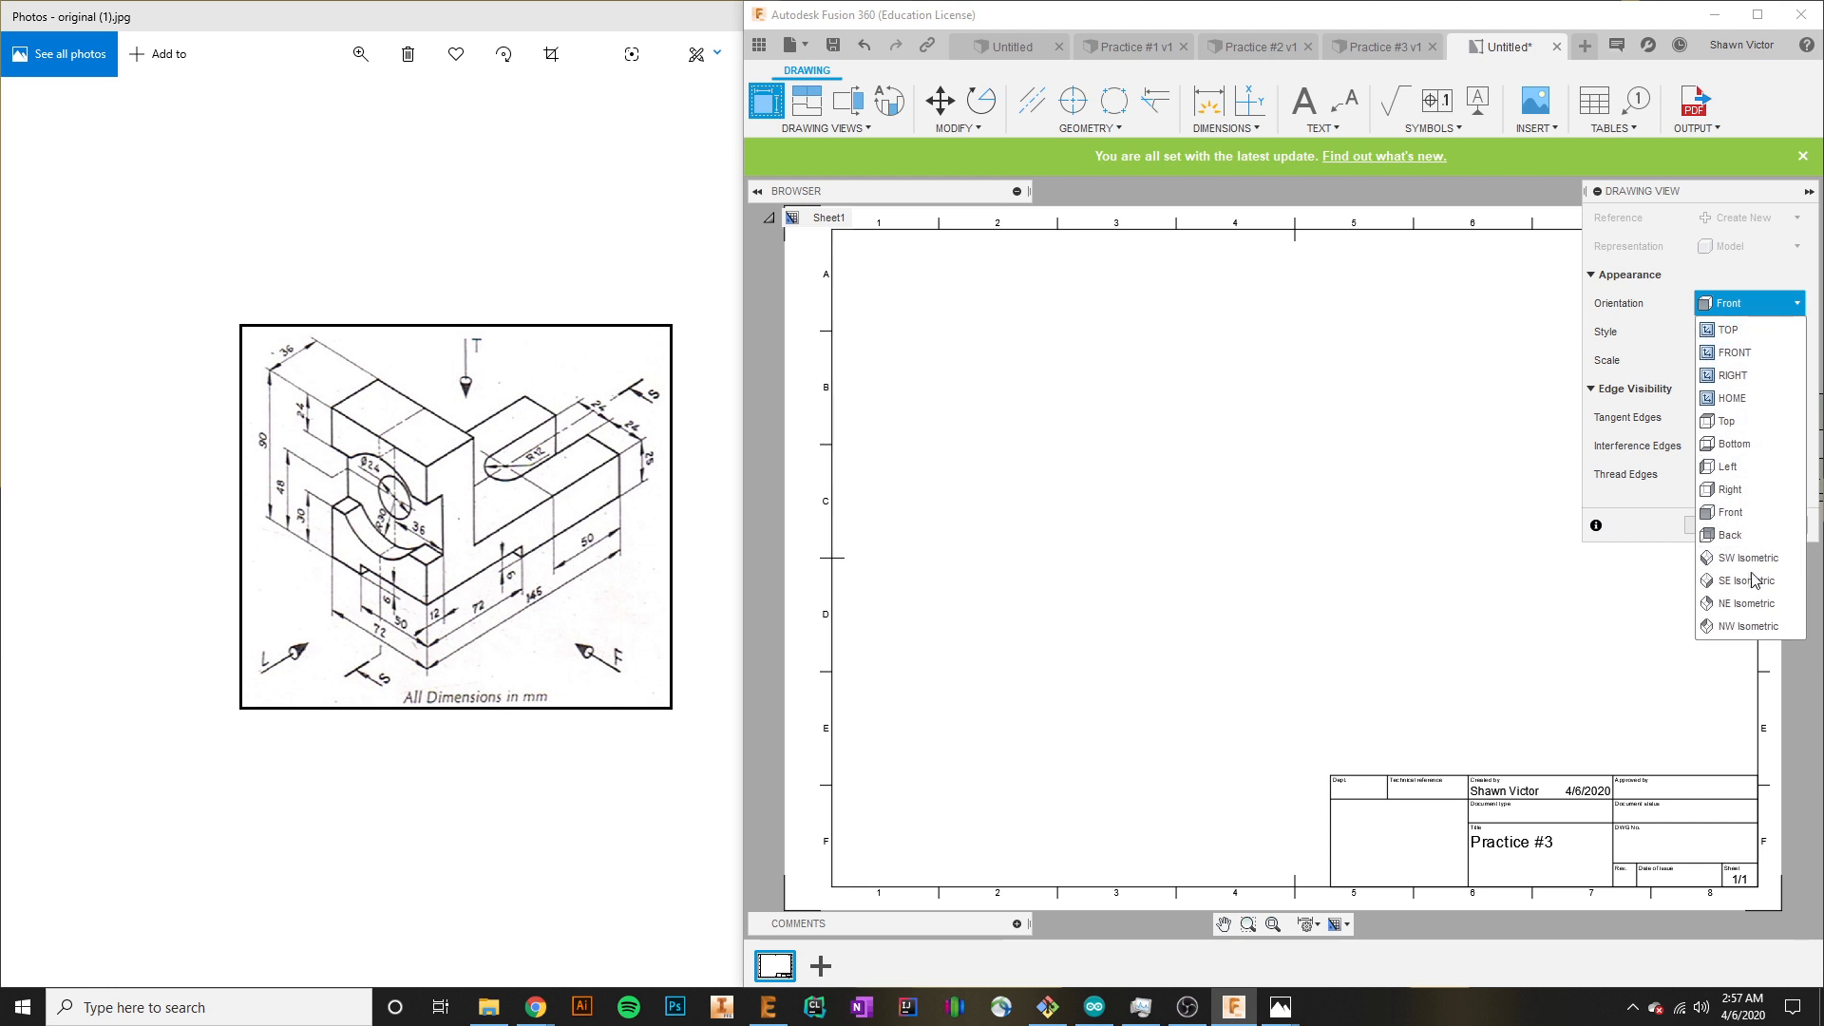
click(1748, 558)
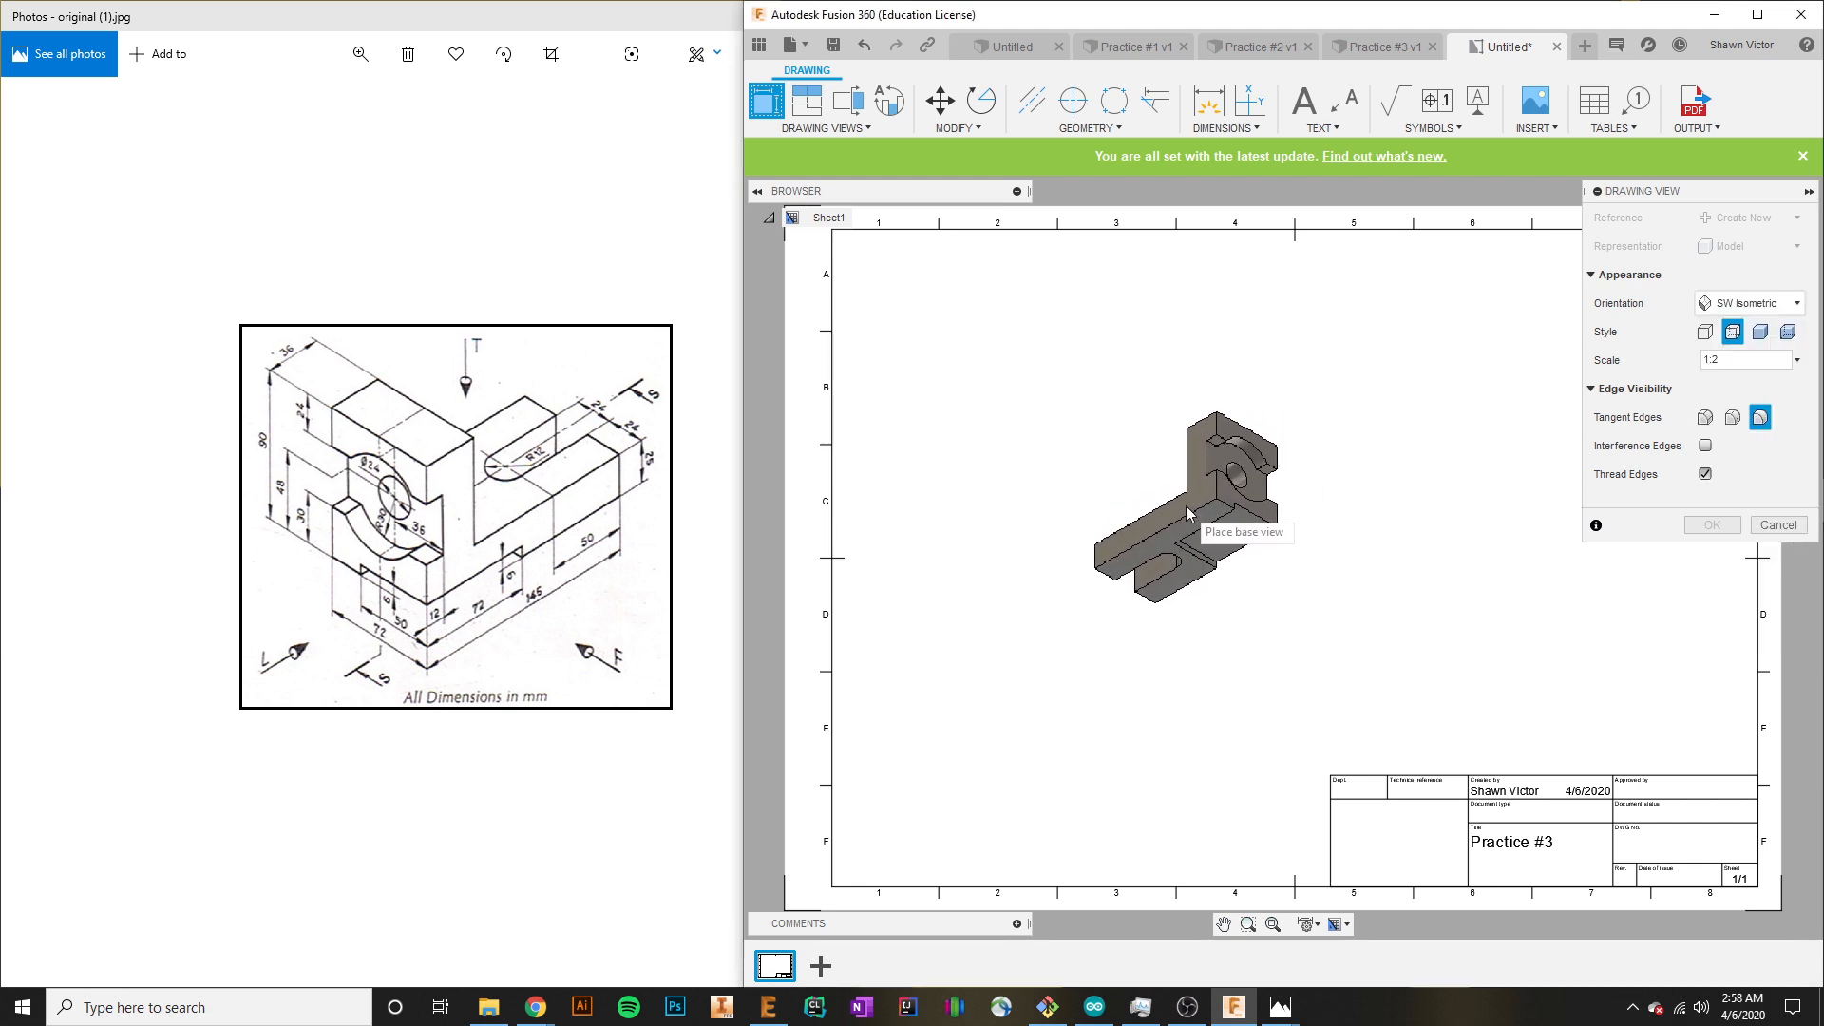
click(1795, 308)
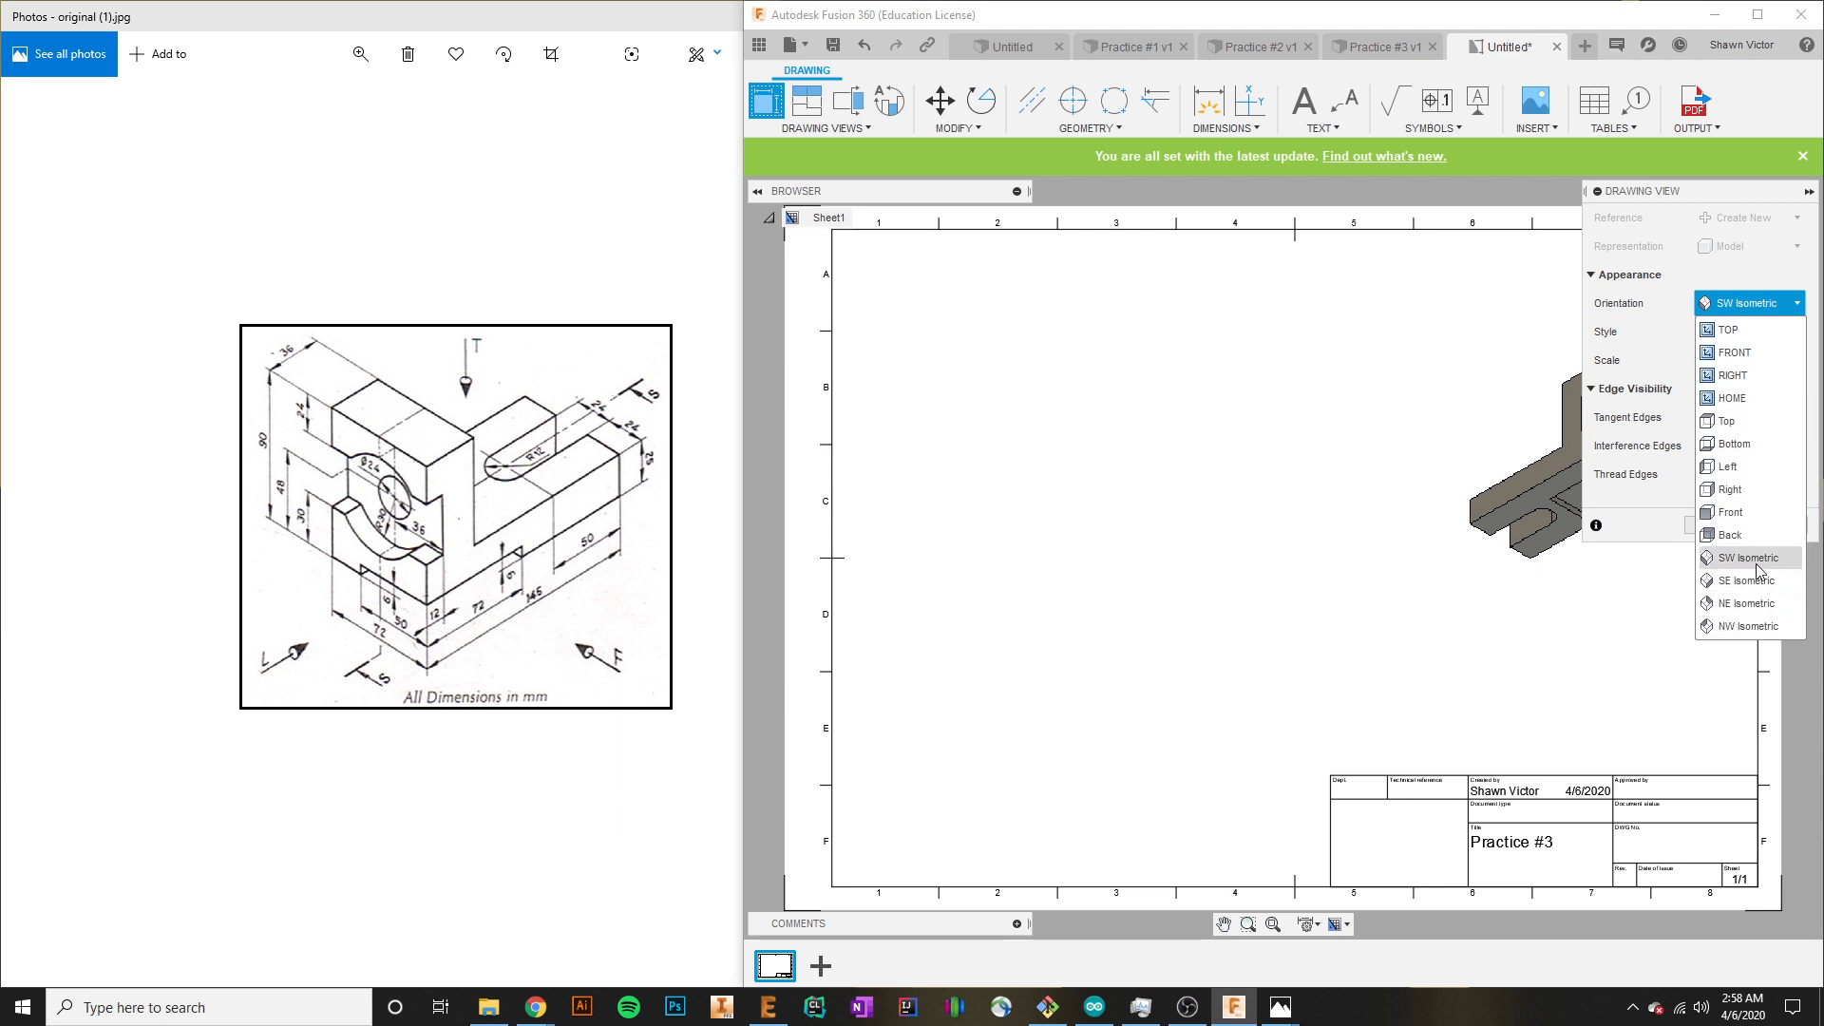
click(1746, 604)
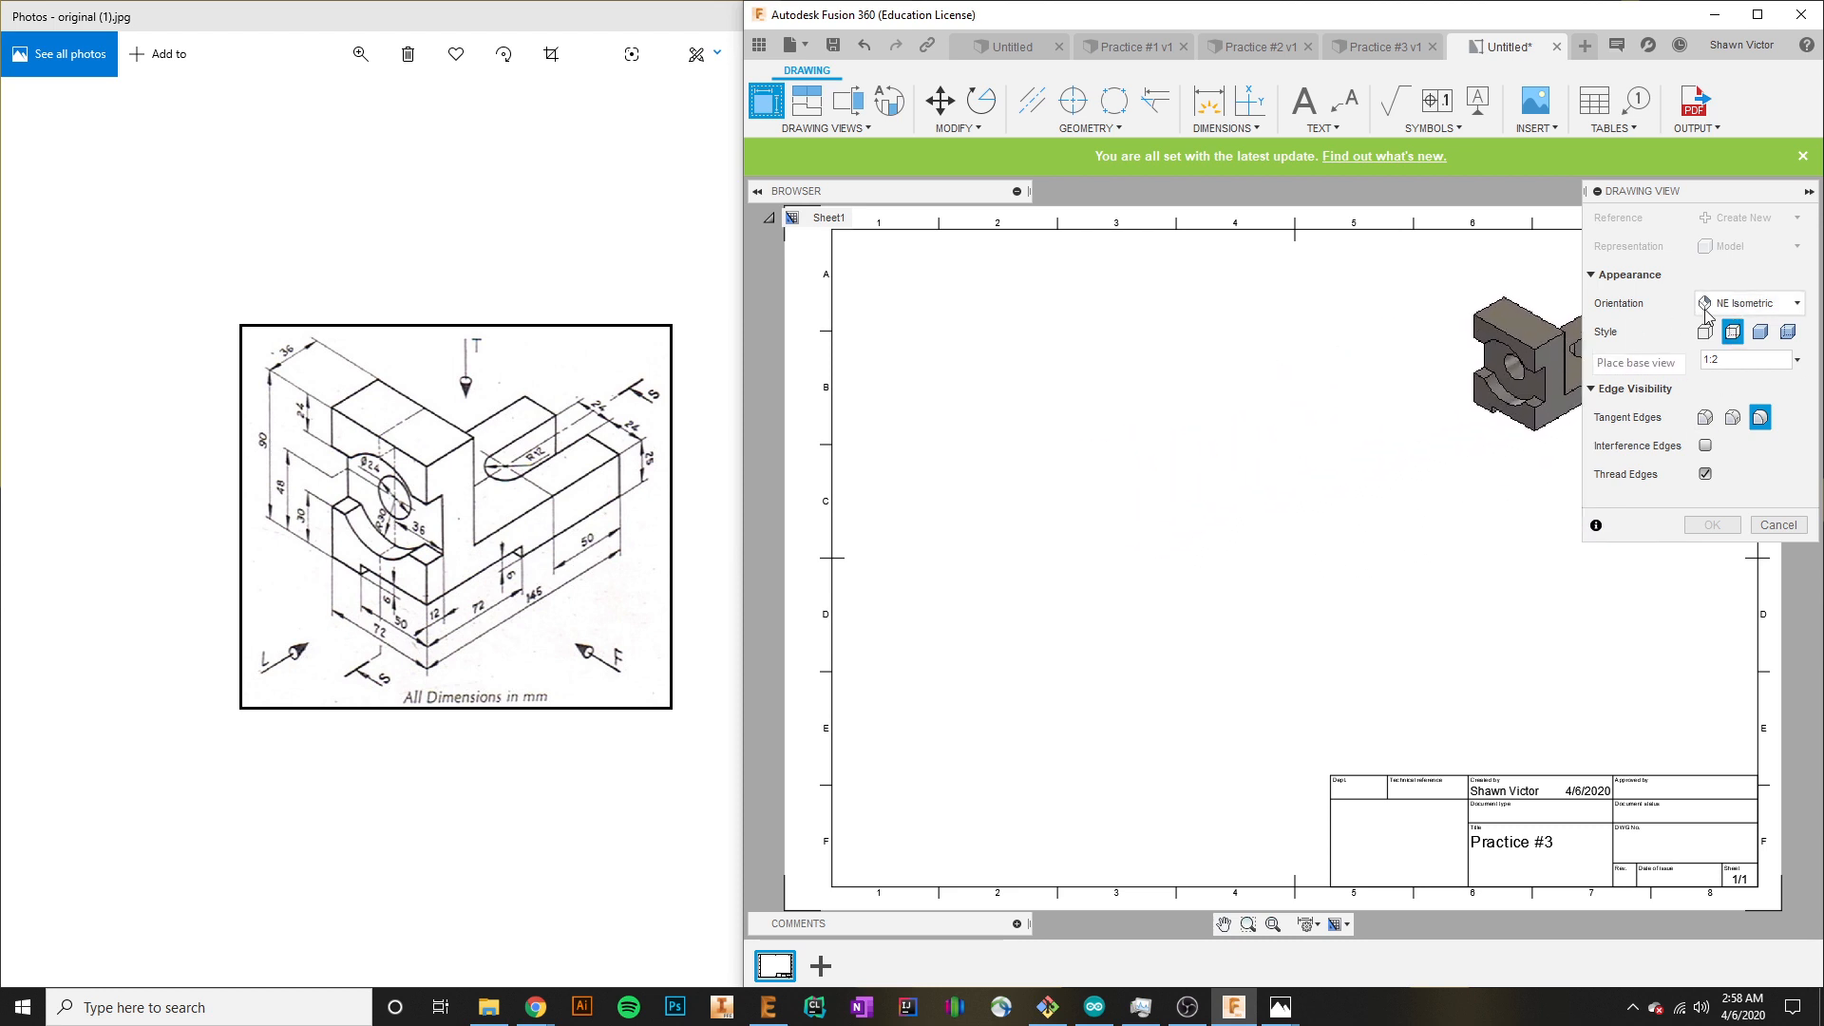
click(1530, 371)
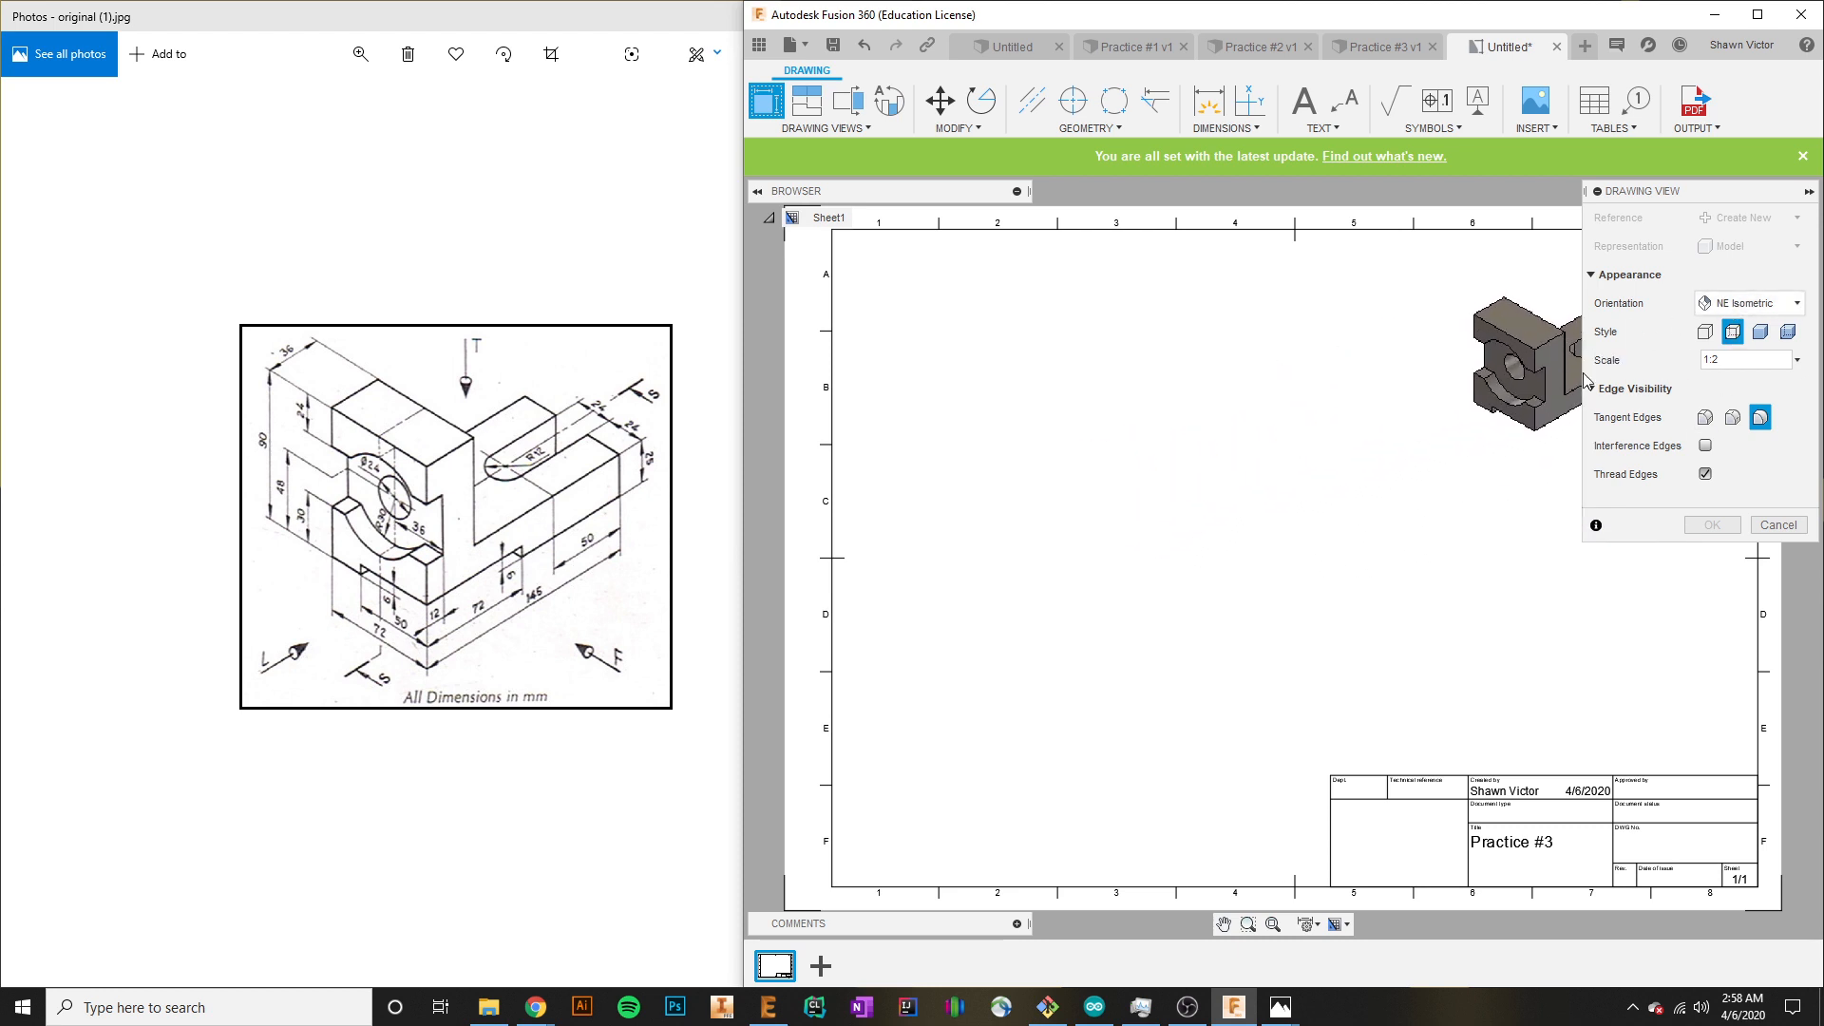
click(1798, 360)
click(1748, 384)
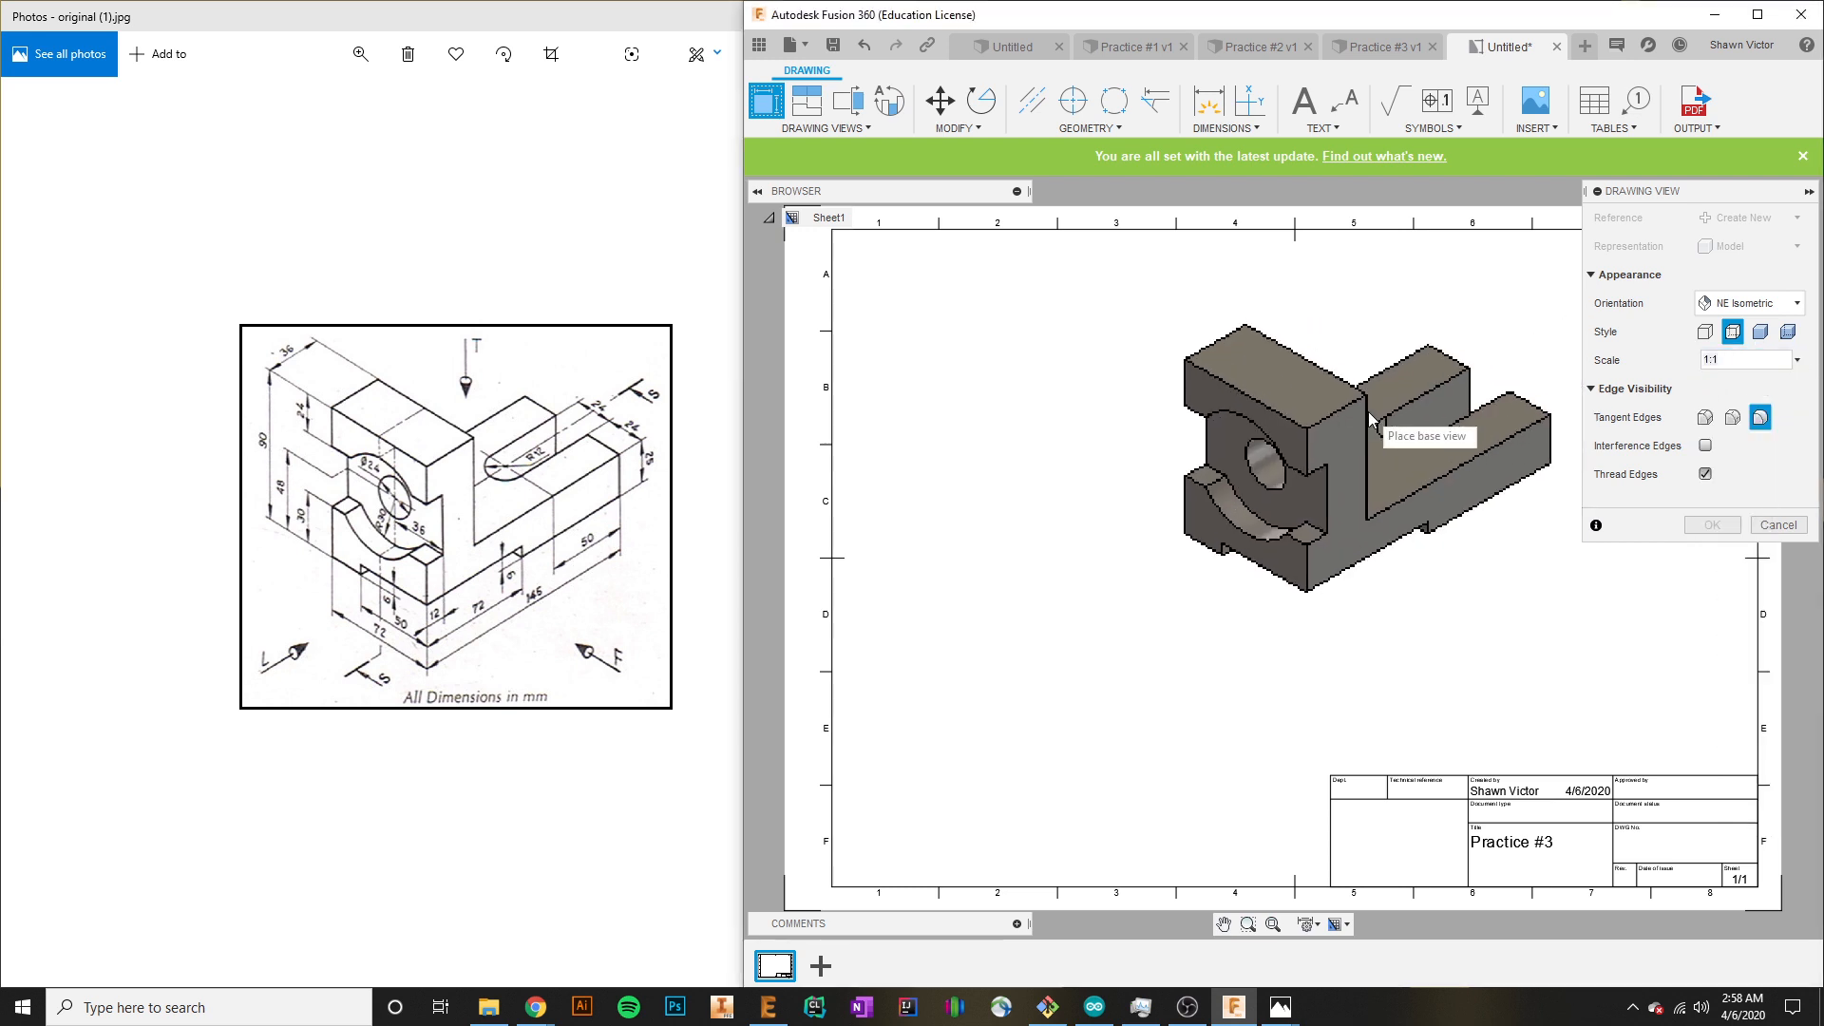
Place the isometric base view in the sheet's upper-right area with only visible edges shown.
scroll(1360, 483, down, 2)
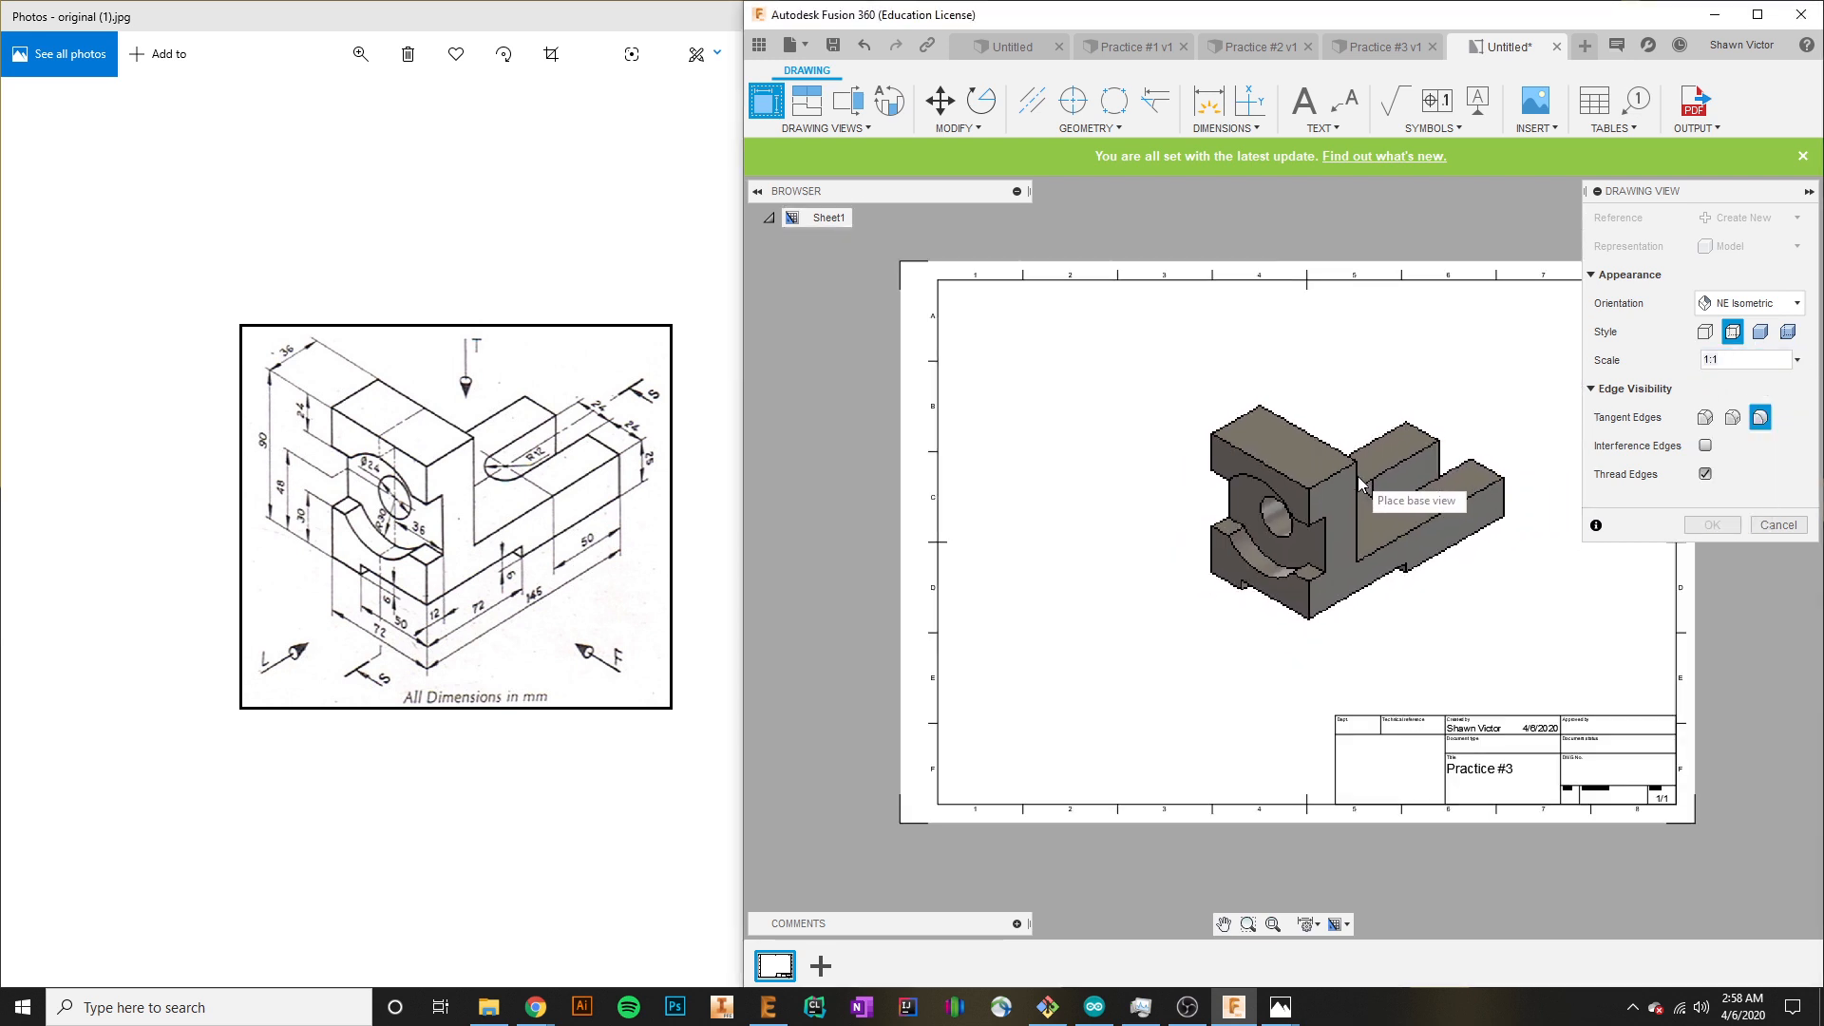
middle_drag(1353, 481, 1187, 511)
middle_drag(1334, 435, 1364, 423)
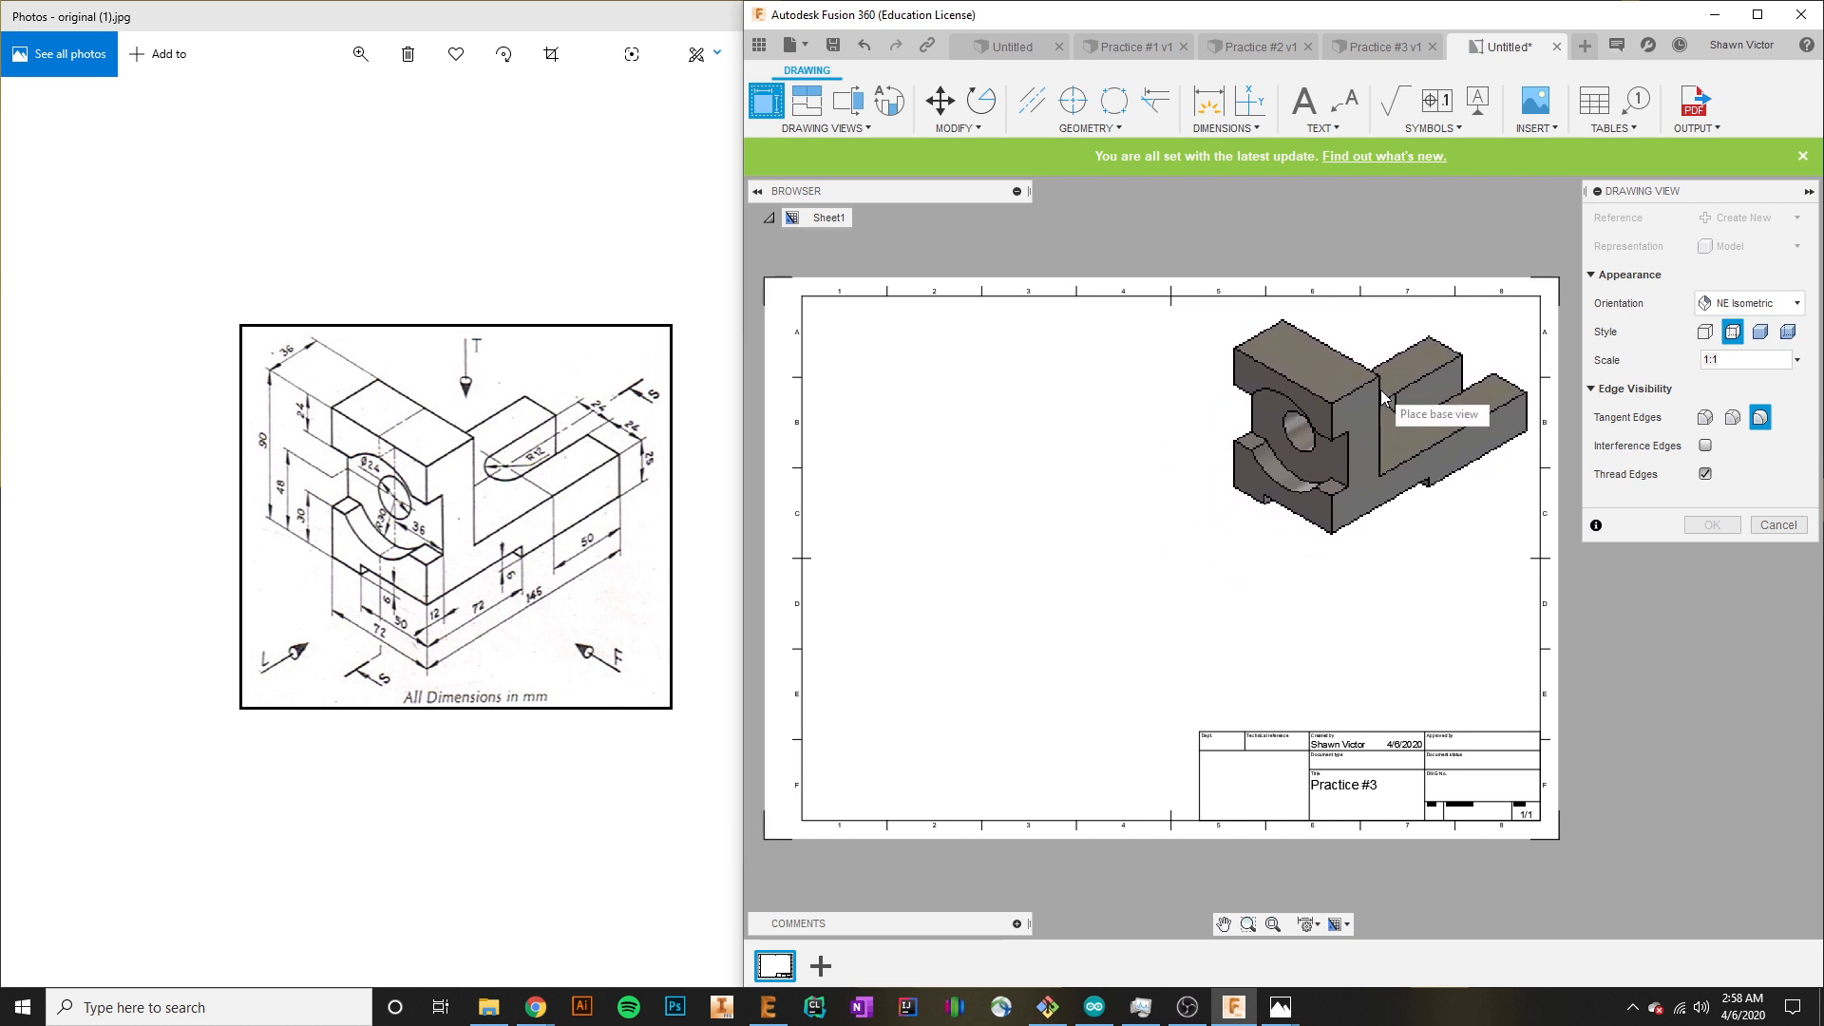
click(1376, 387)
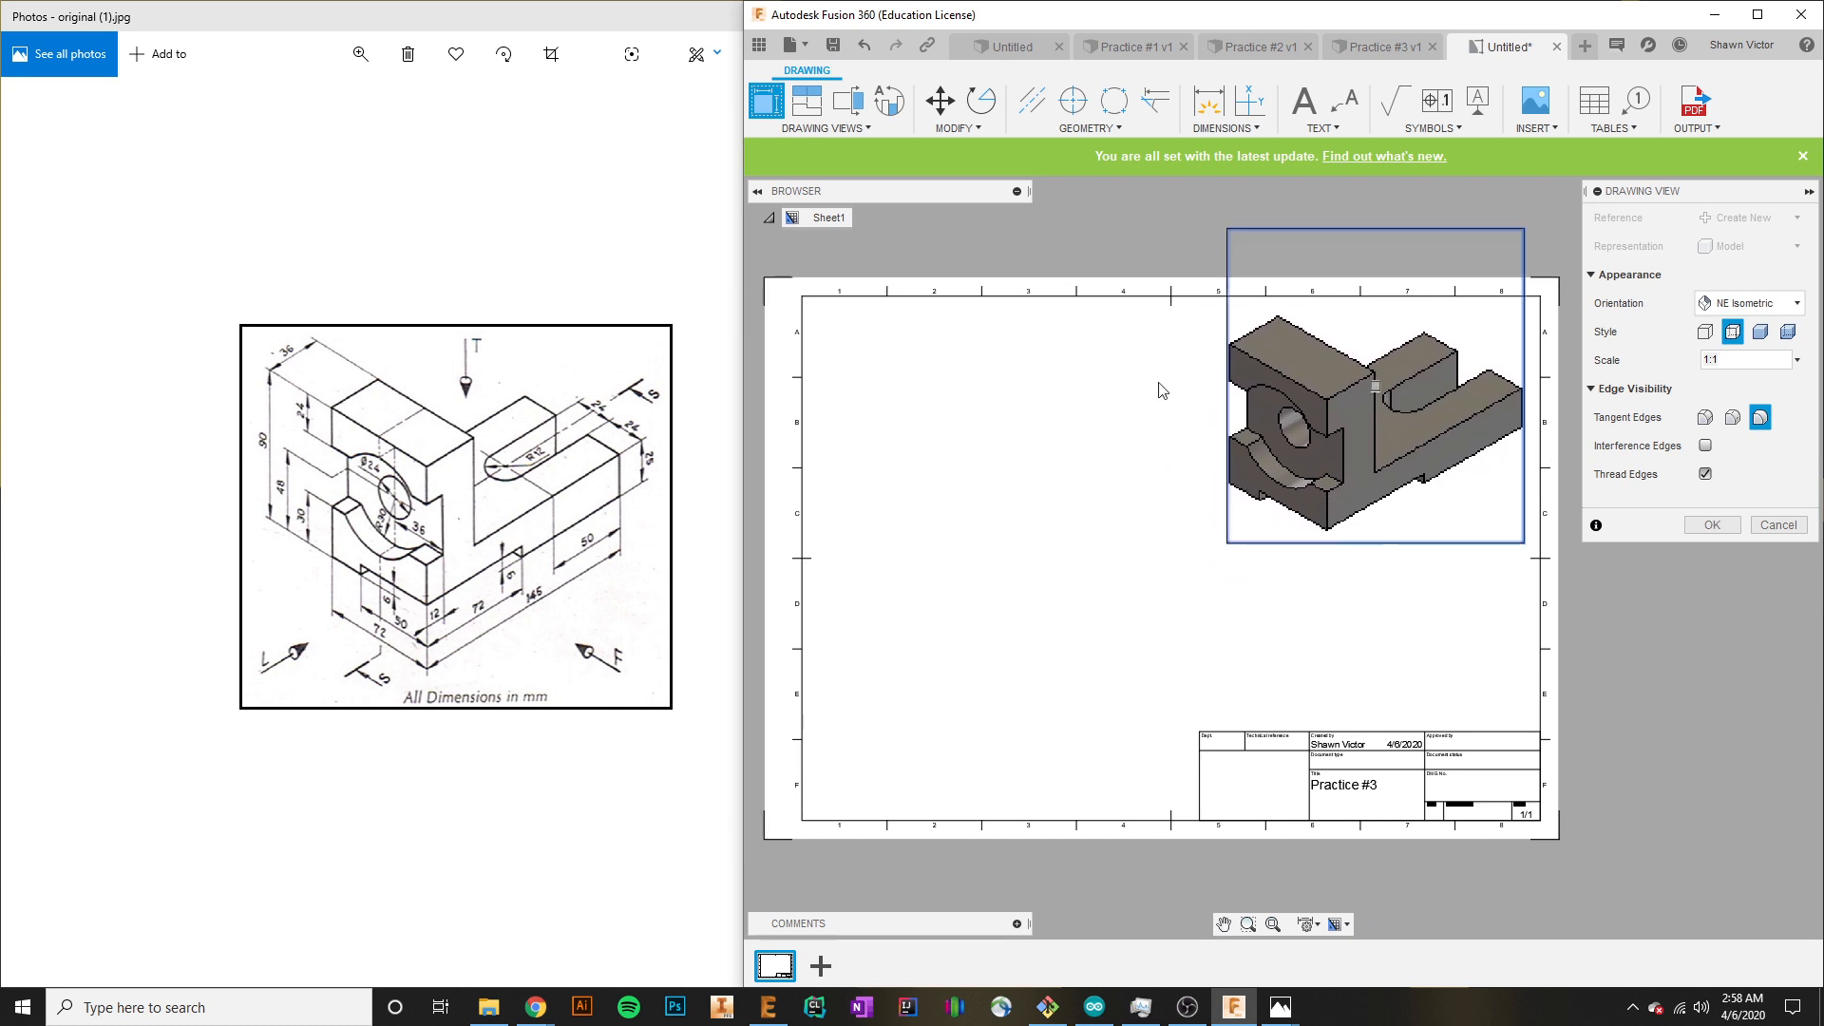
click(1706, 332)
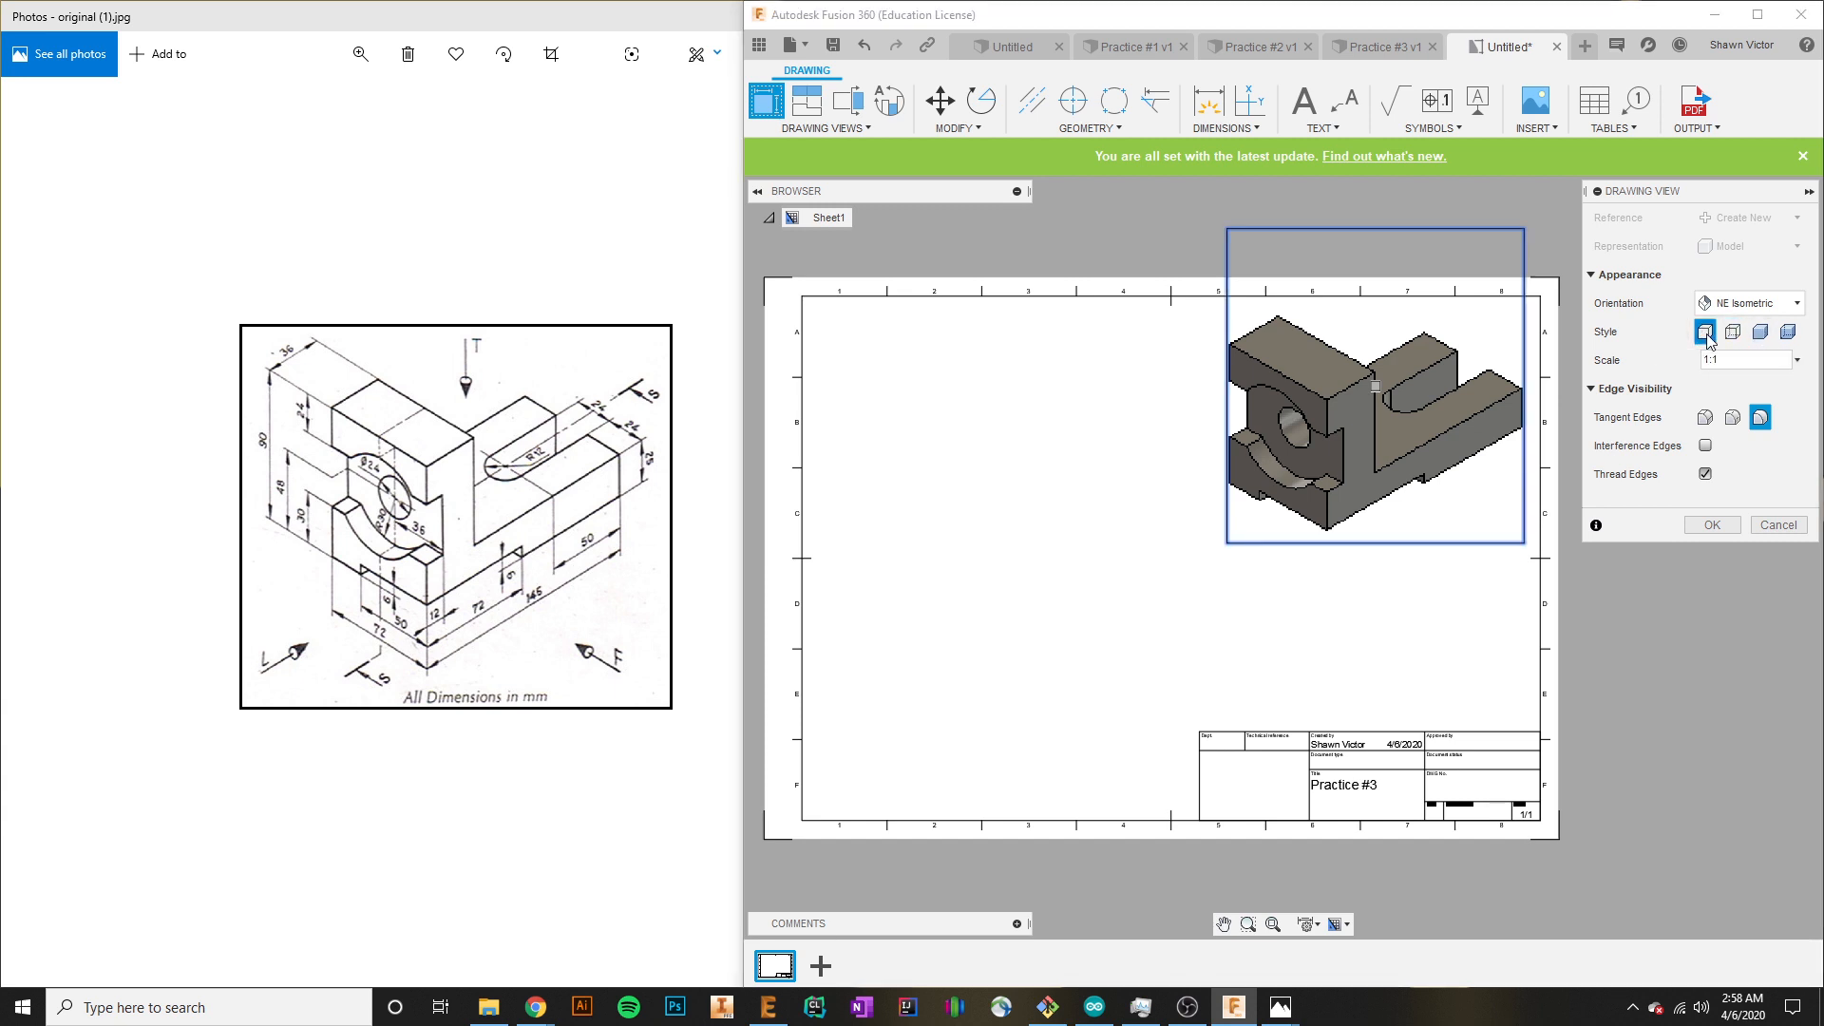
click(1712, 526)
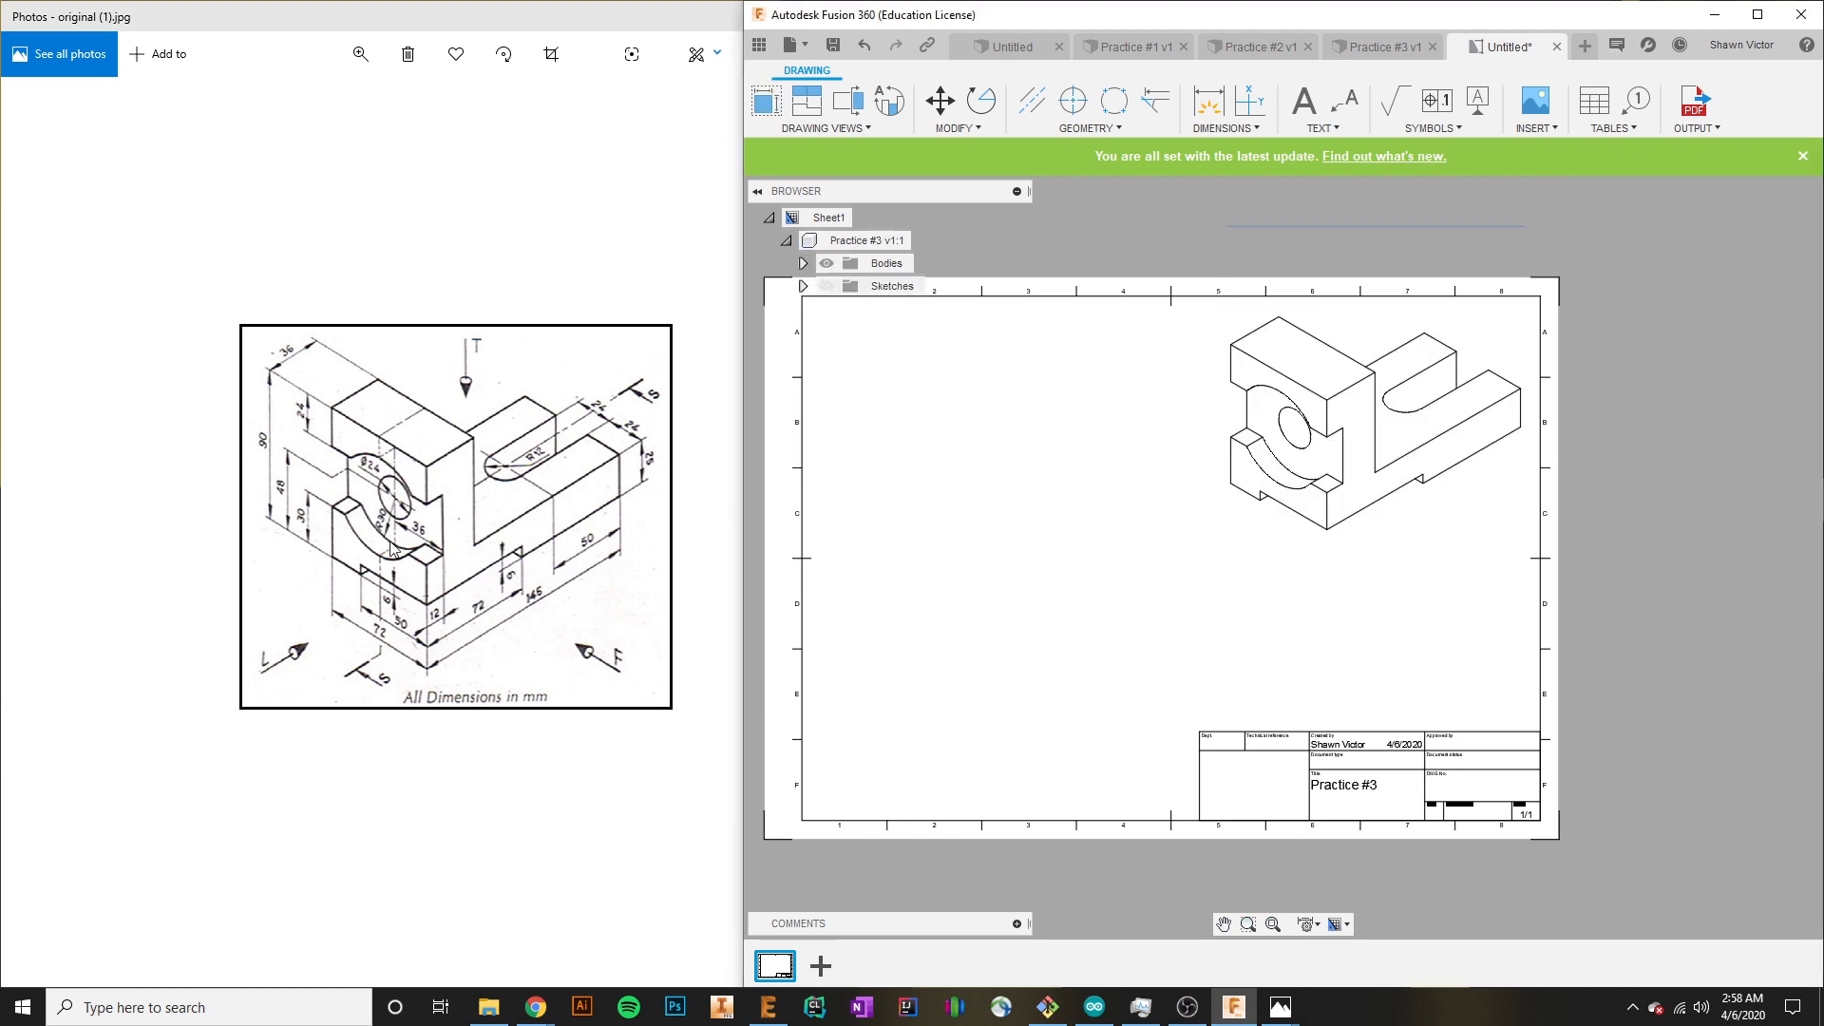
Try the Visible and Hidden Edges style on the isometric view, and set its style to Shaded.
double_click(1383, 450)
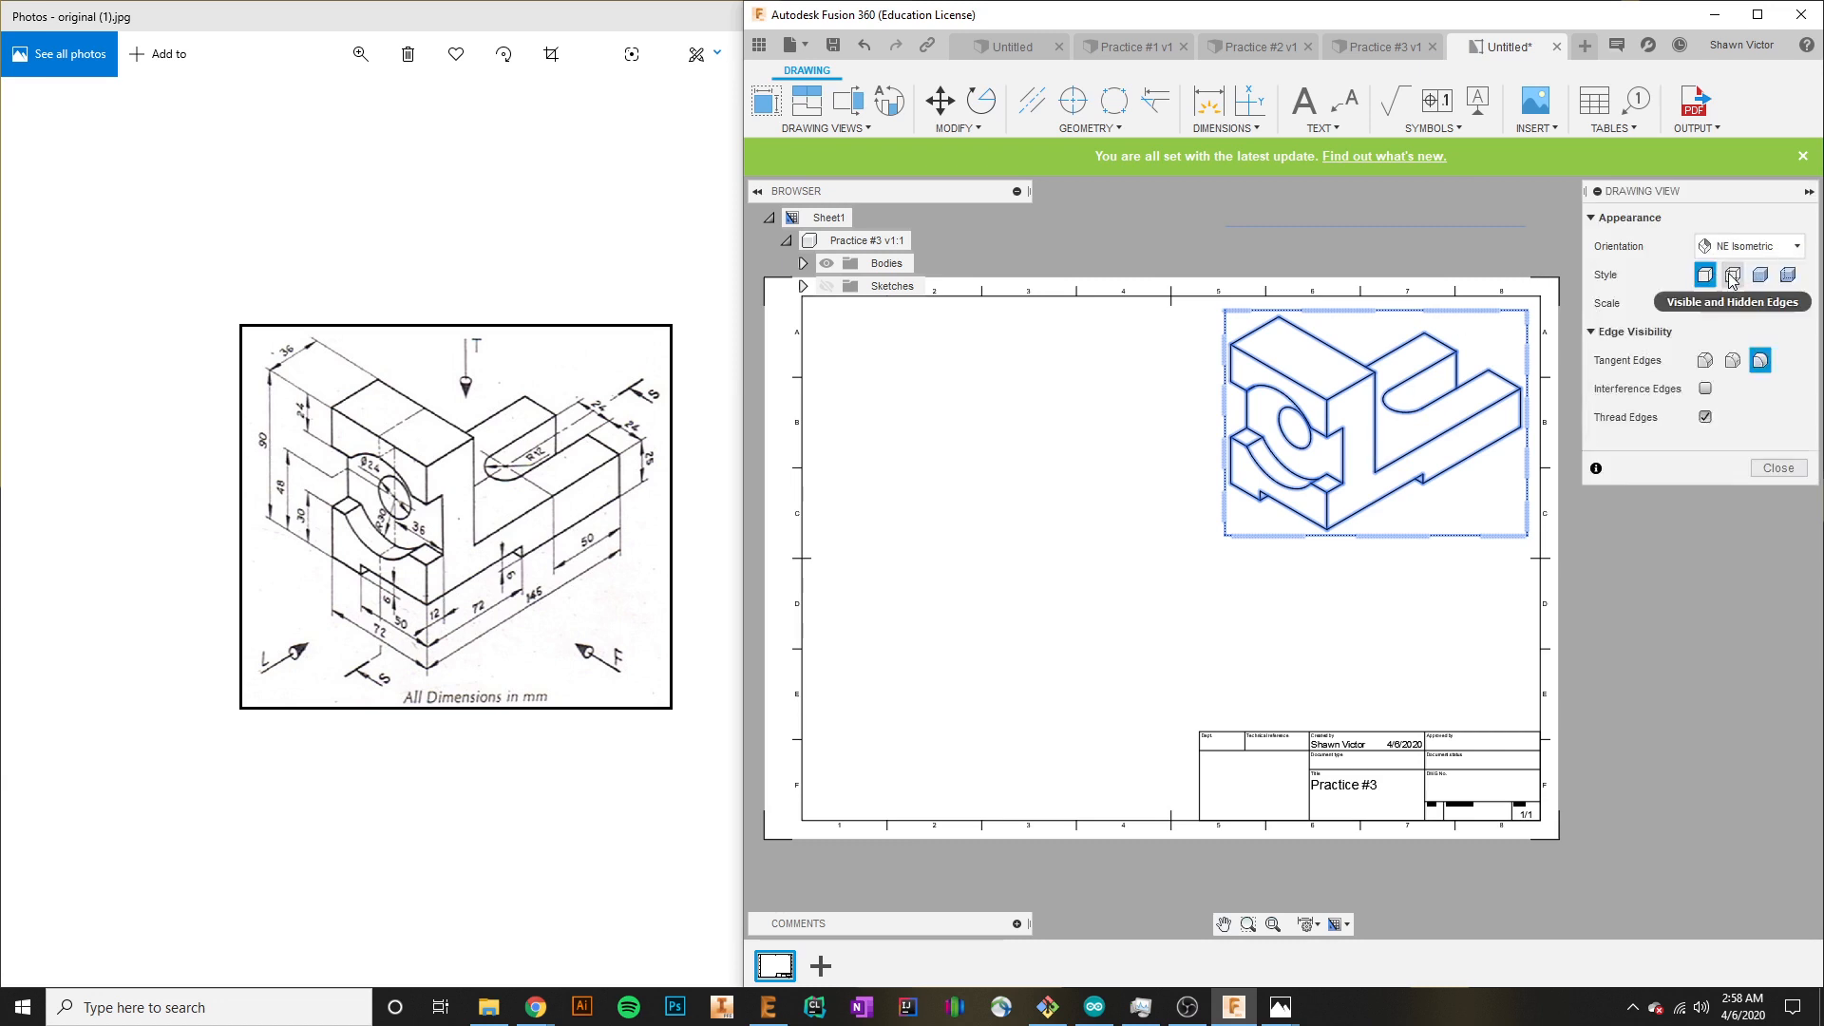
click(1734, 278)
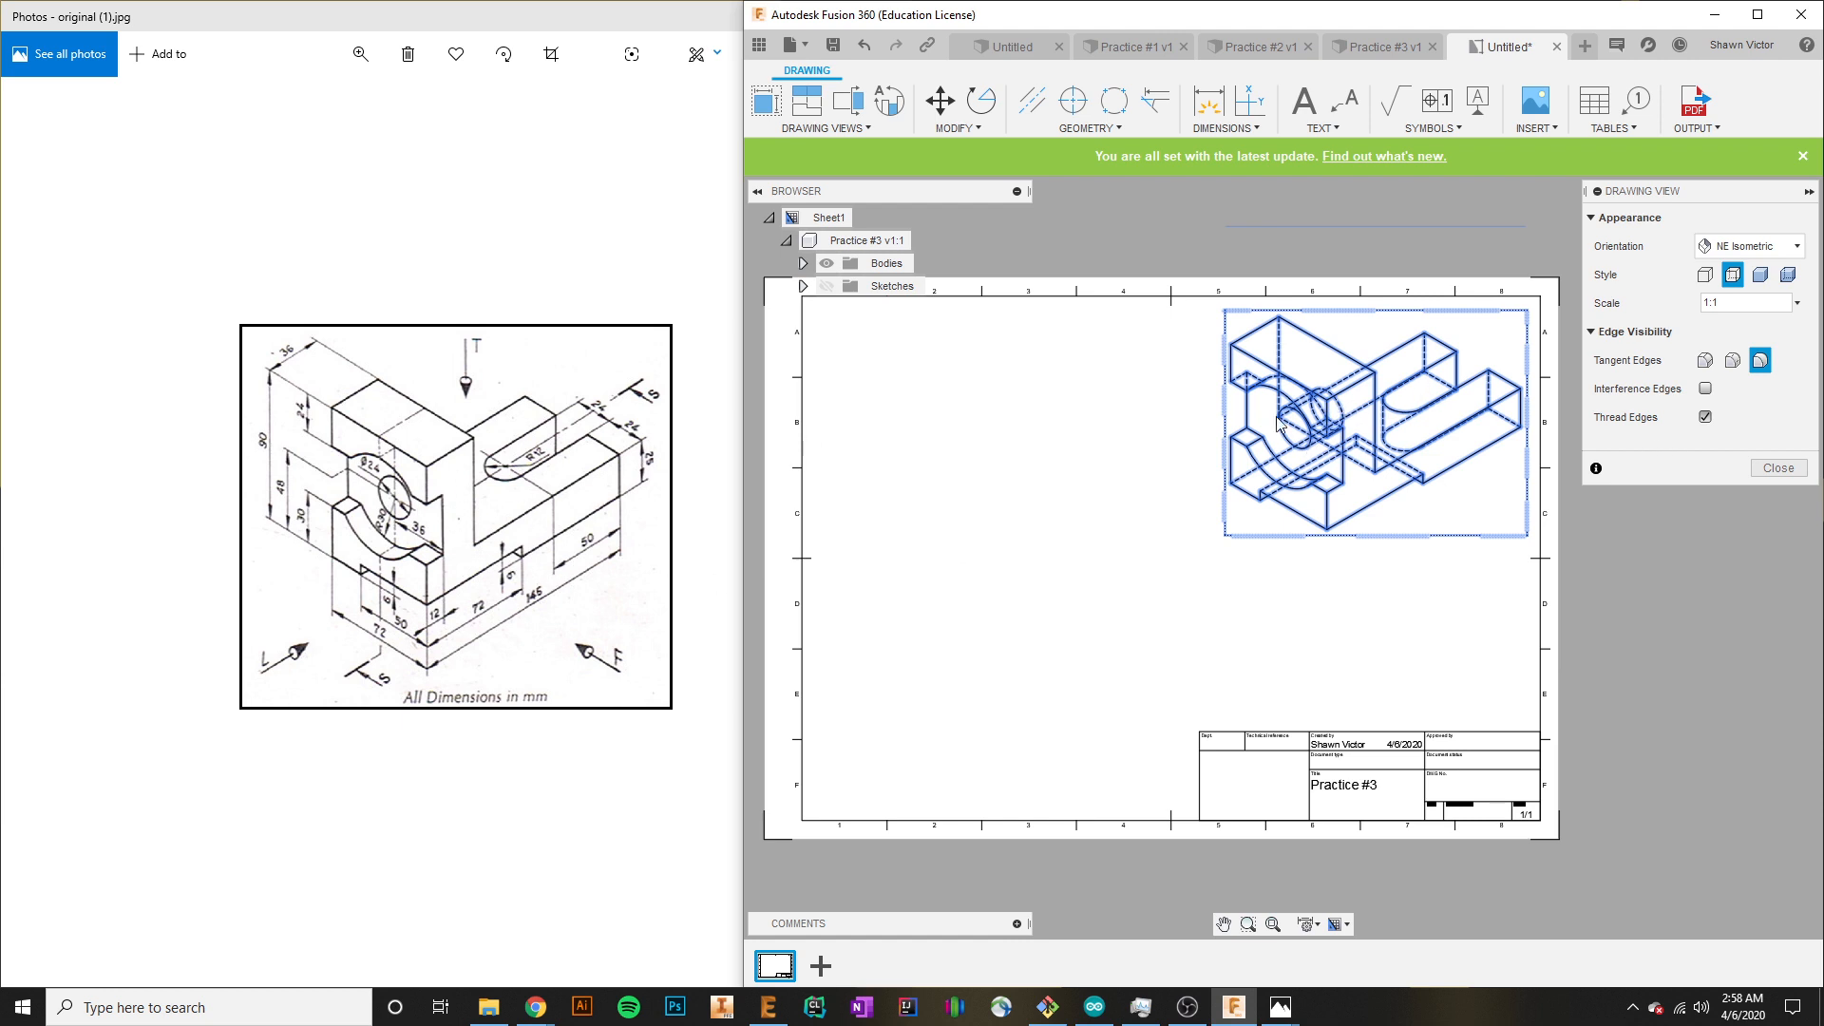
click(1761, 275)
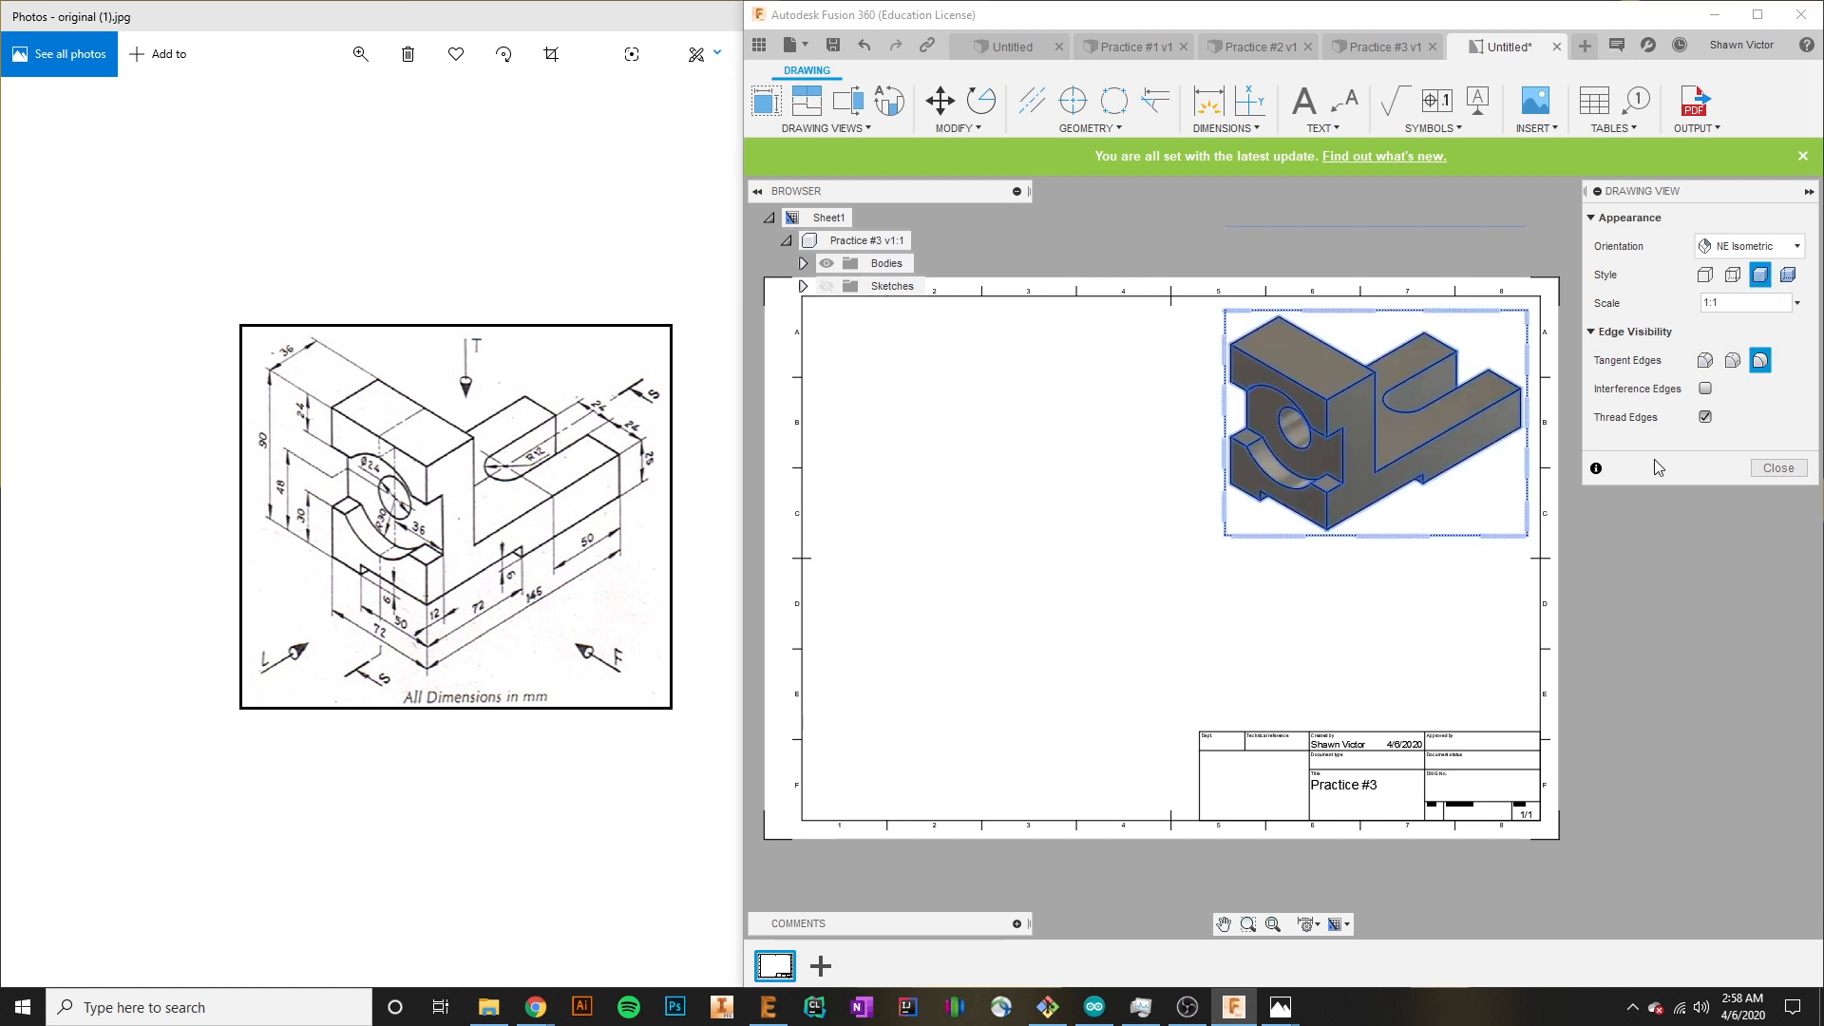
click(1778, 469)
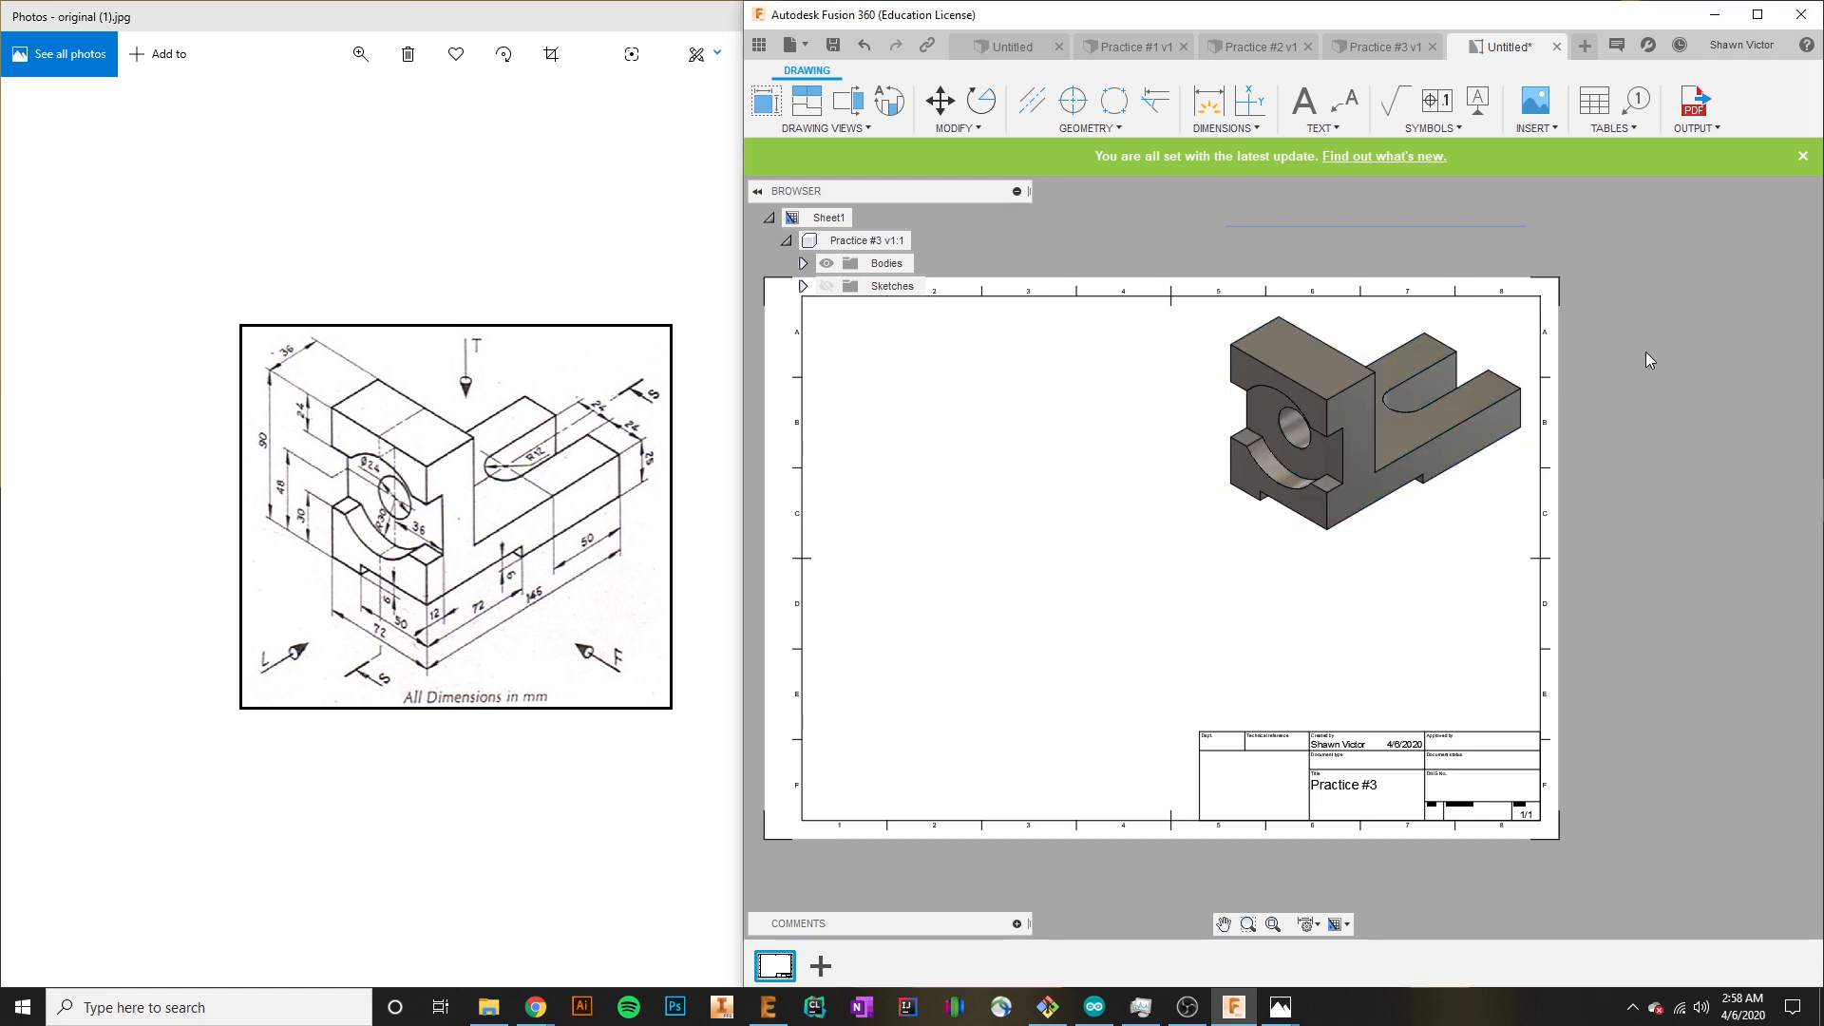
Try the shaded style with hidden edges on the isometric view and restore the Shaded style.
double_click(1340, 470)
click(1788, 275)
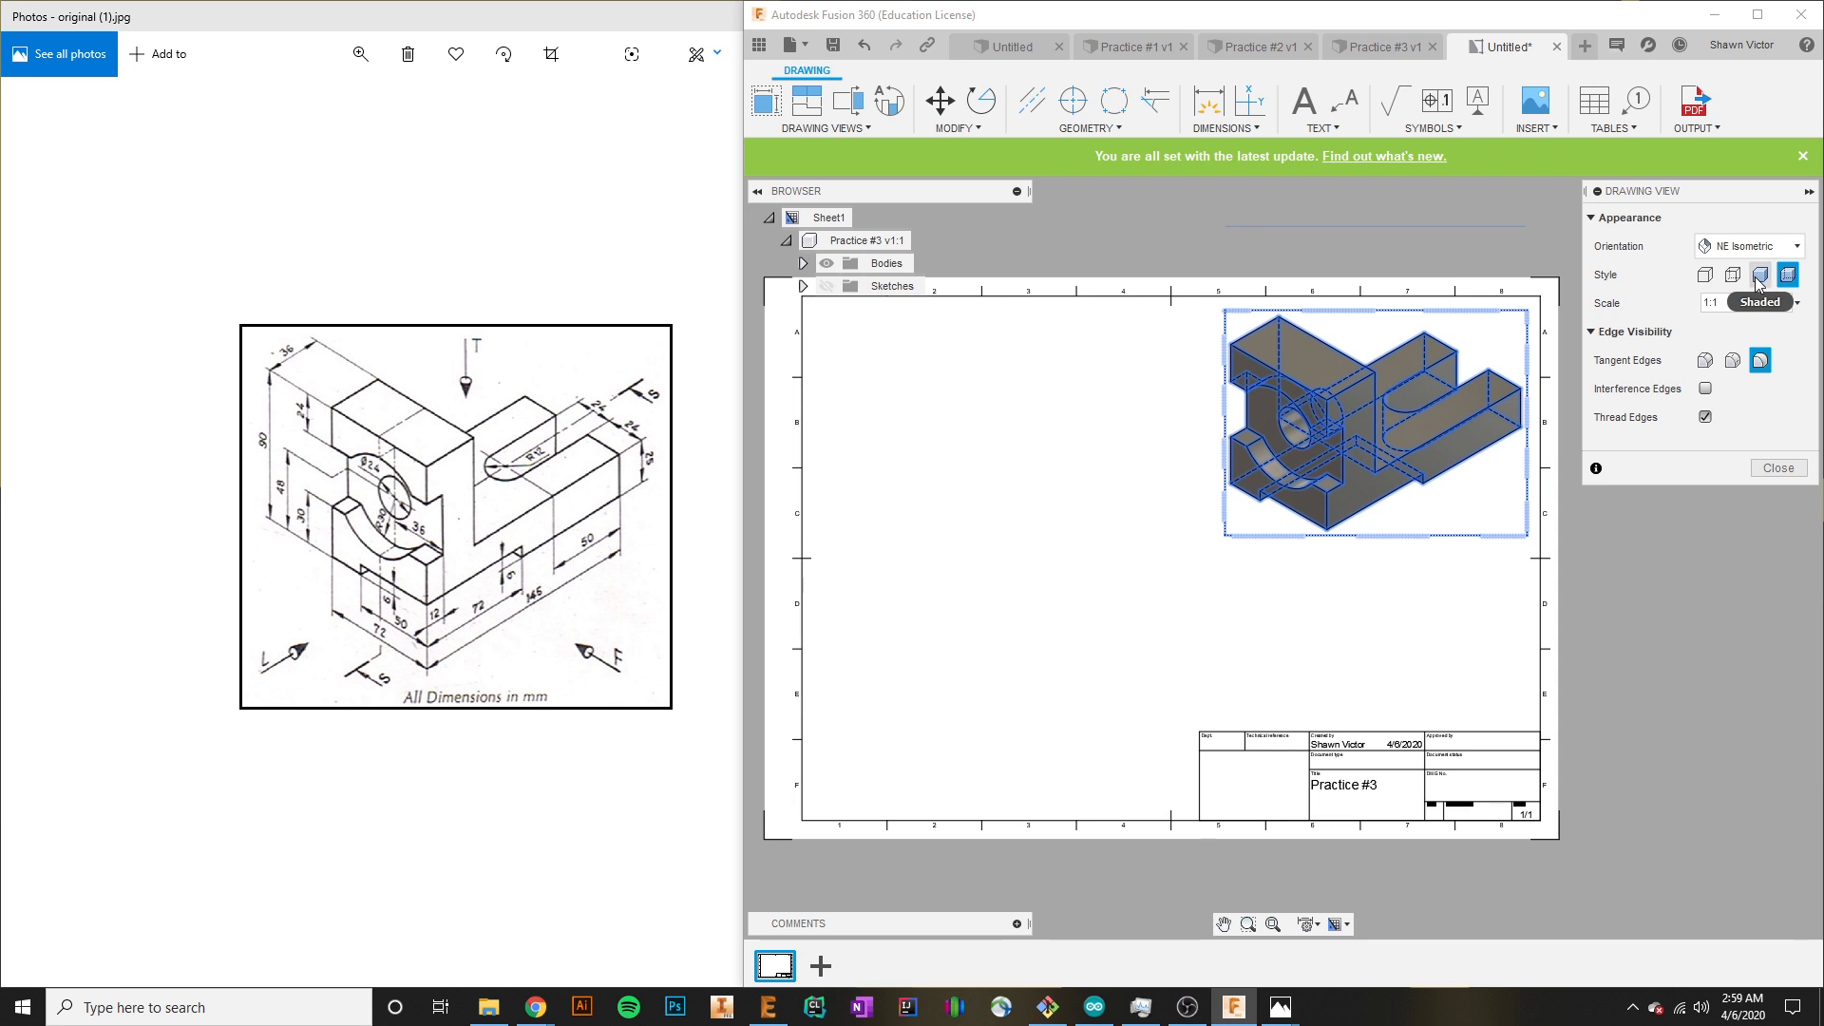
click(1759, 278)
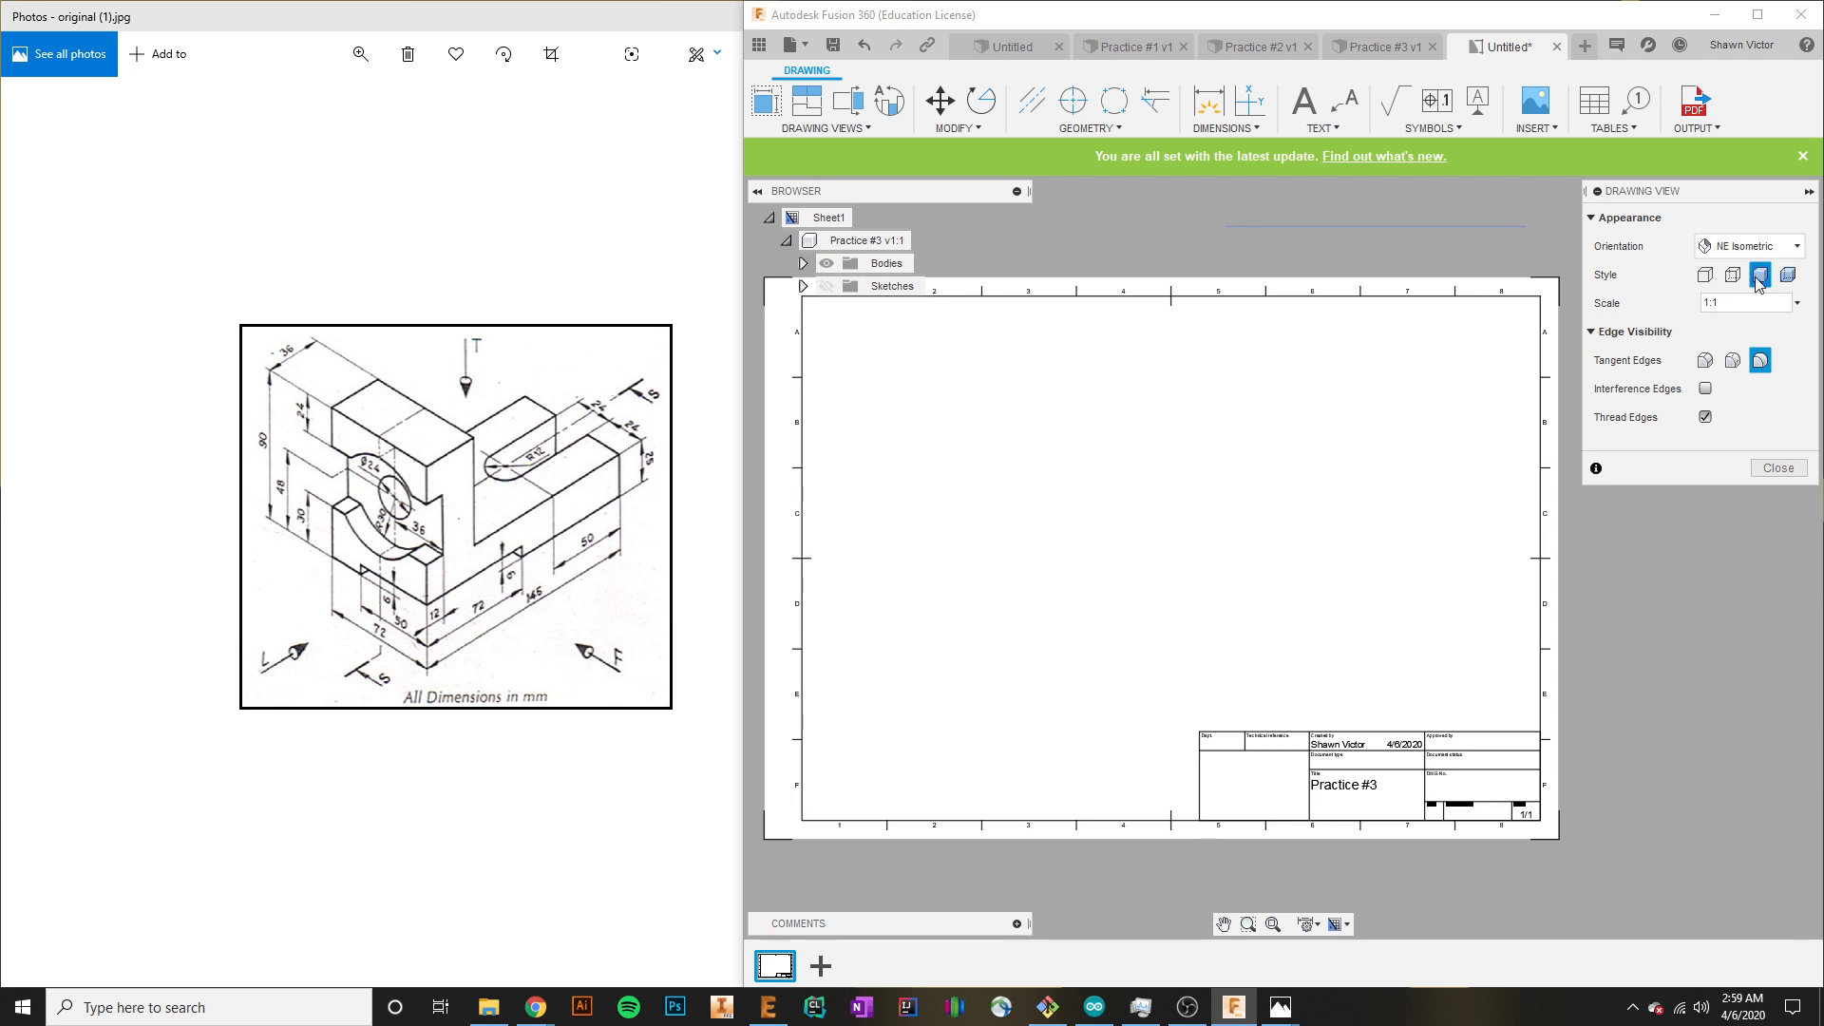
click(1788, 472)
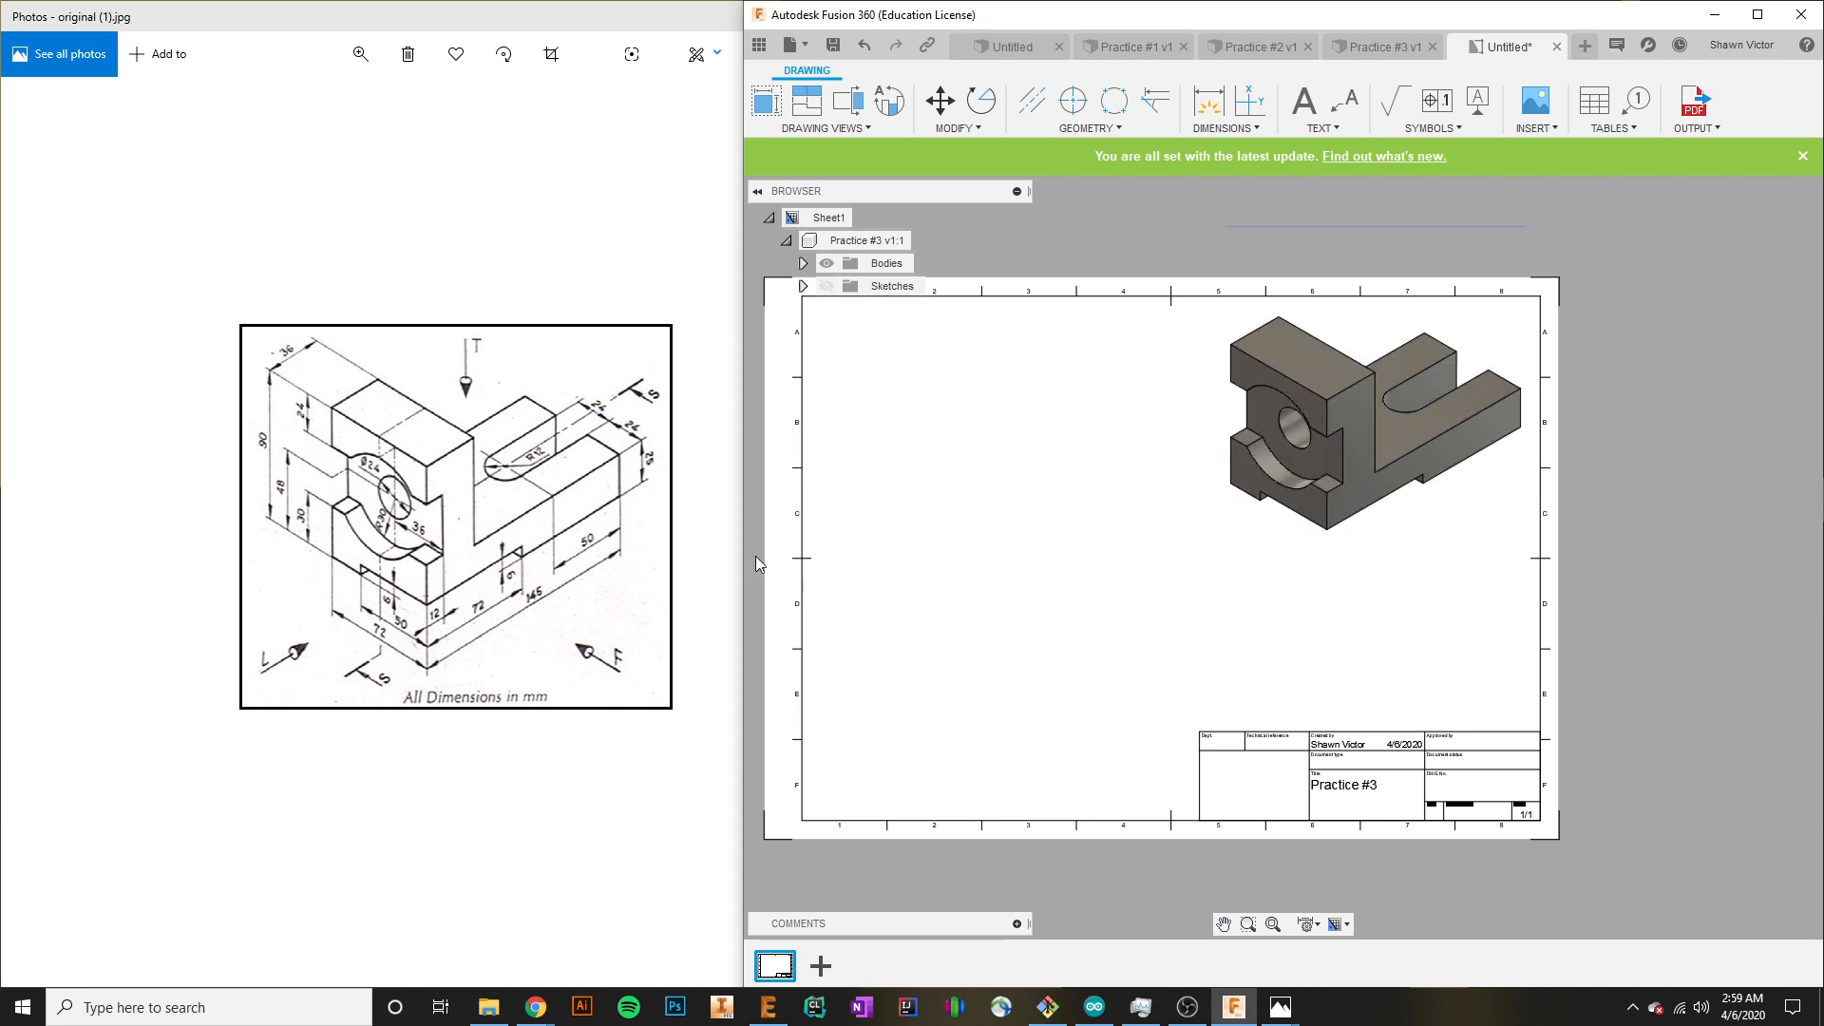
Add a Front base view at 1:1 scale with only visible edges in the sheet's upper-left area.
click(766, 101)
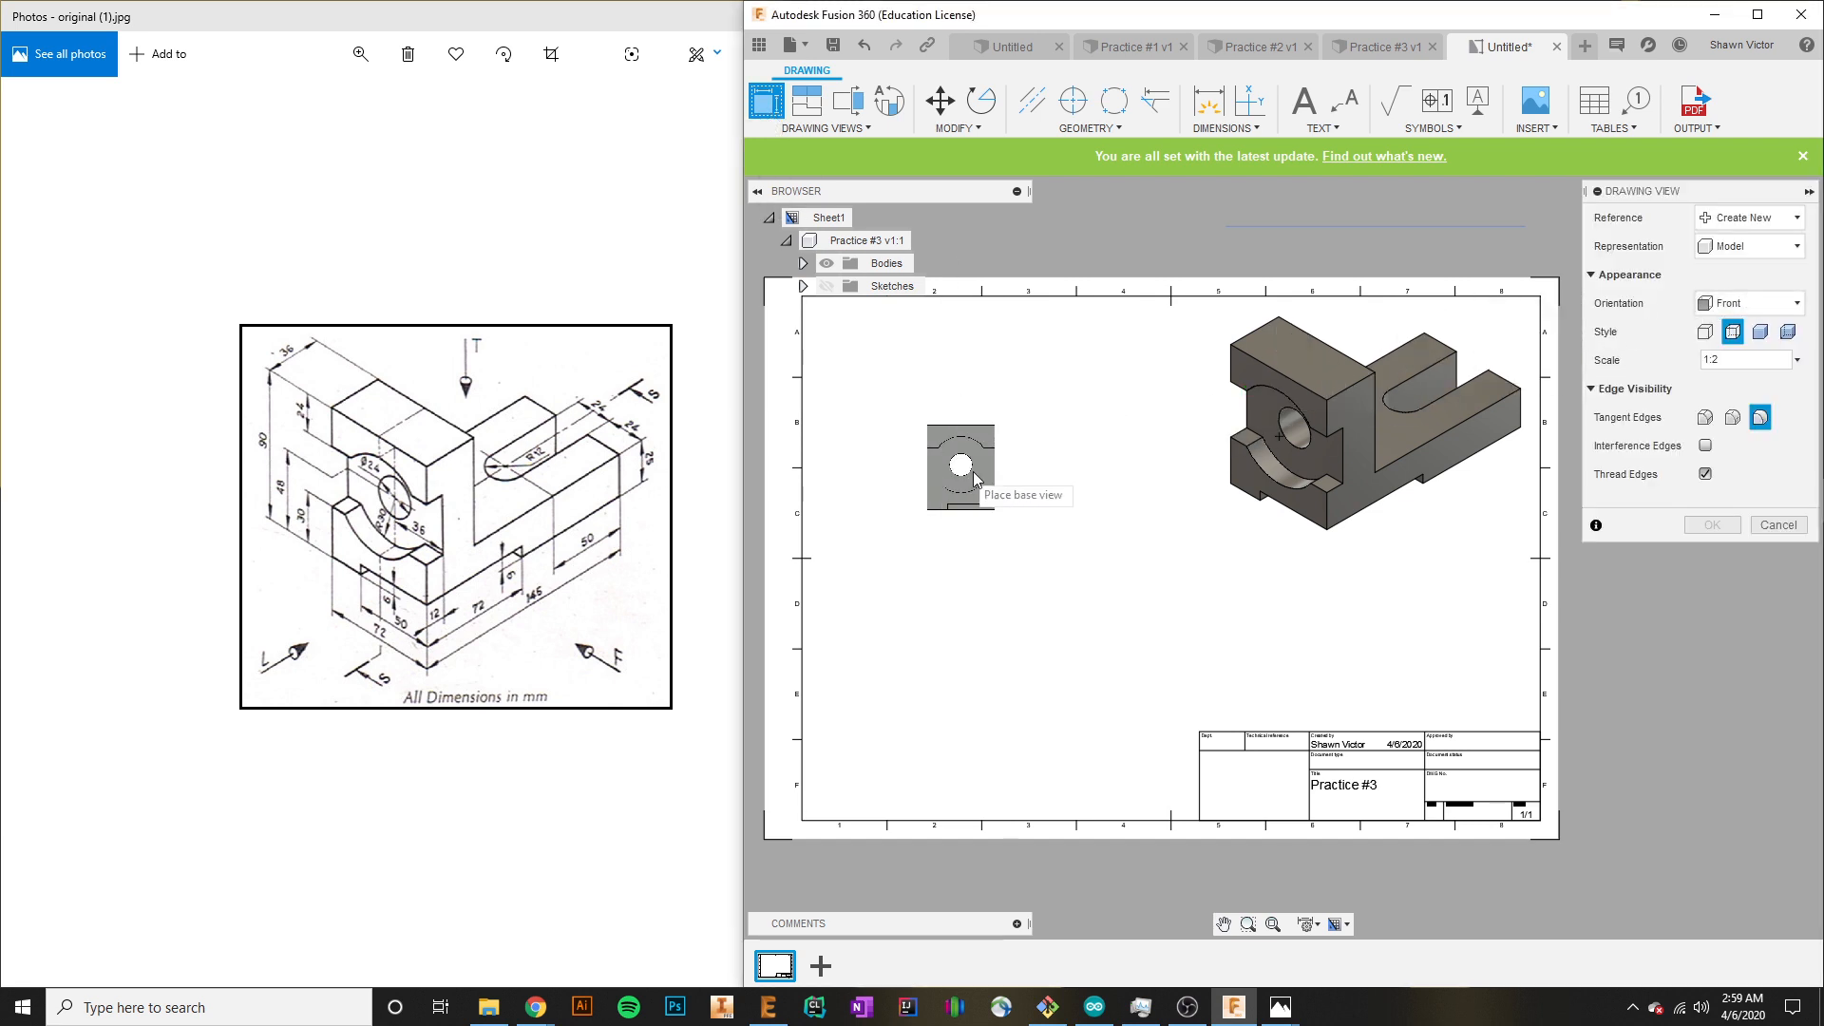
click(1707, 333)
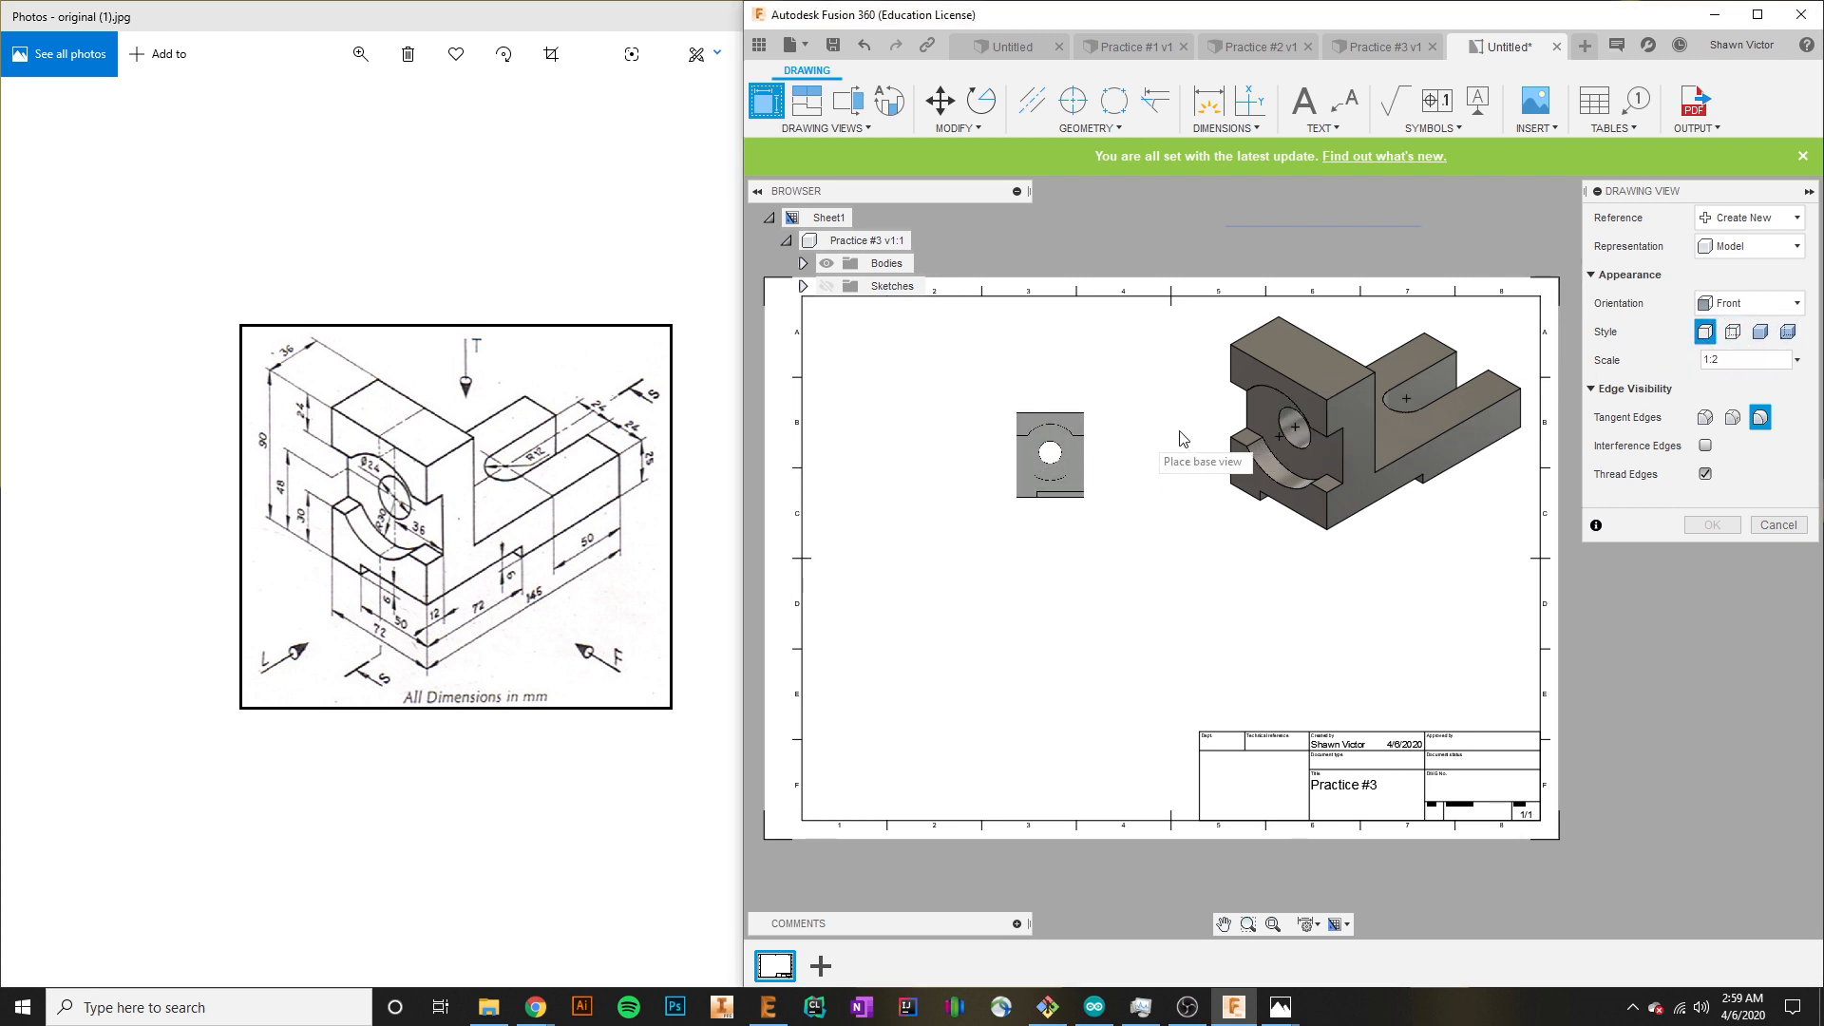
click(1710, 361)
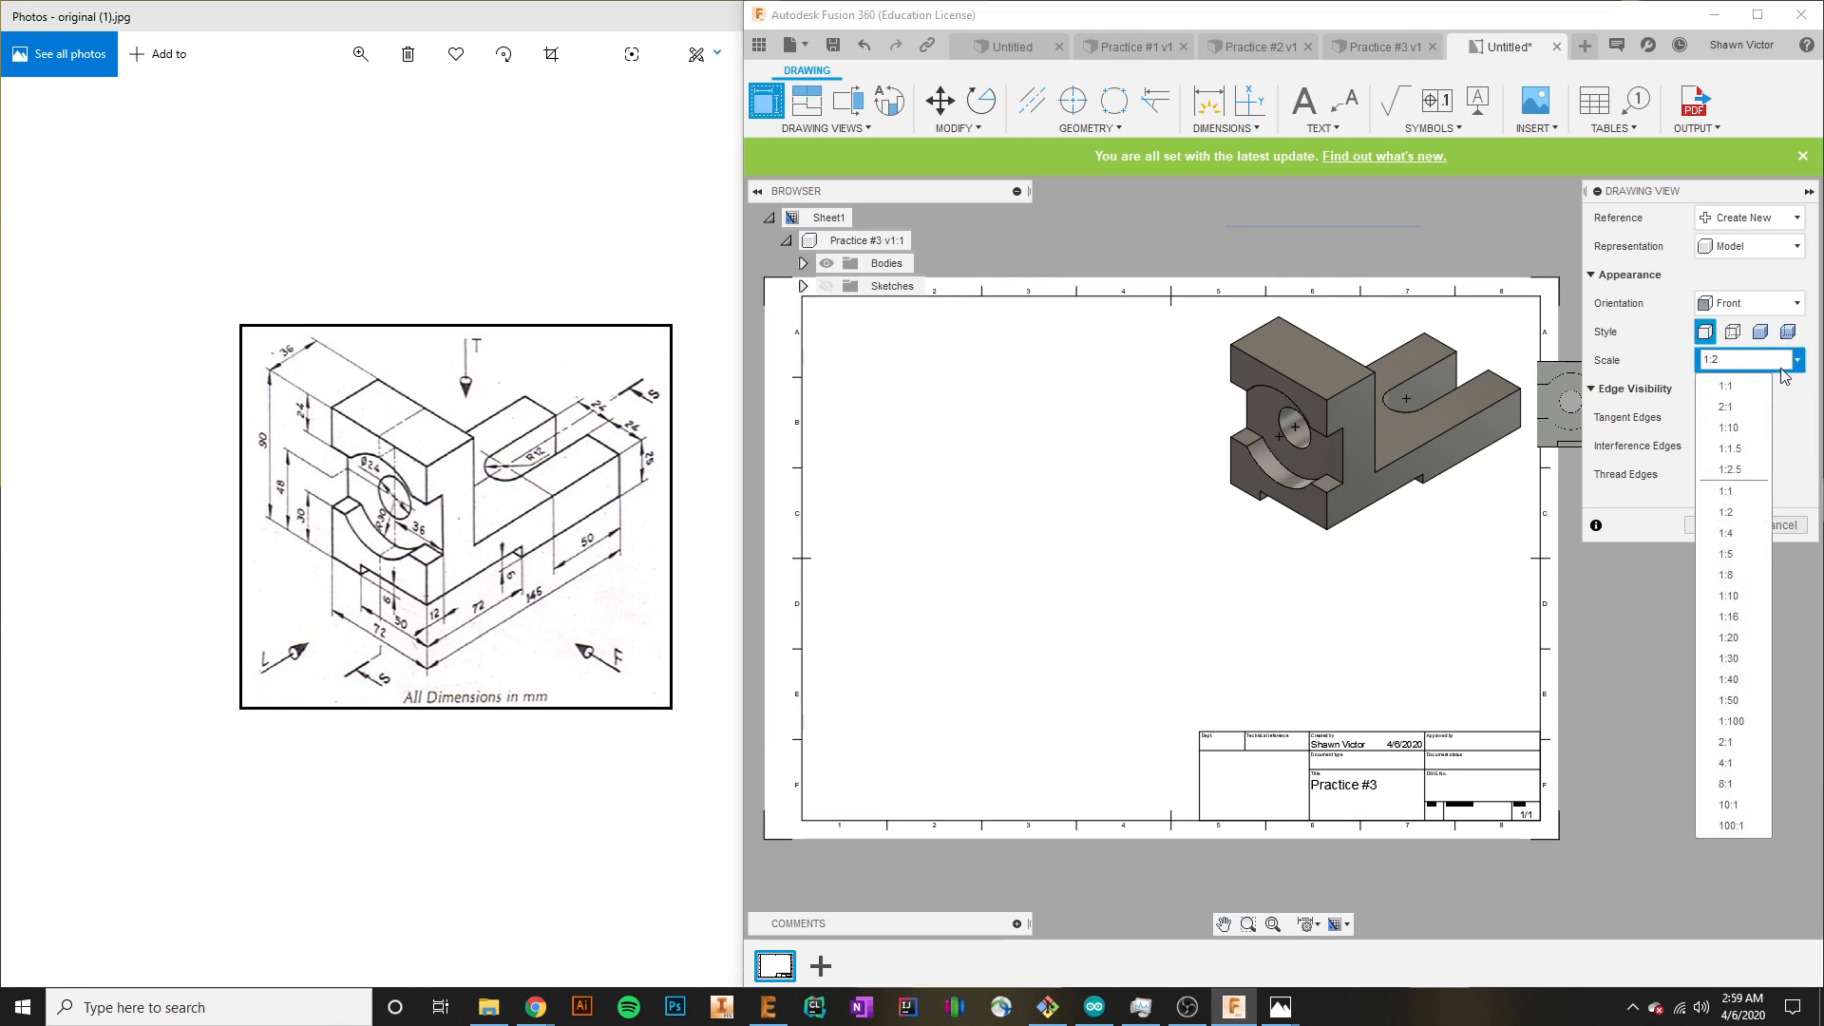
click(1724, 385)
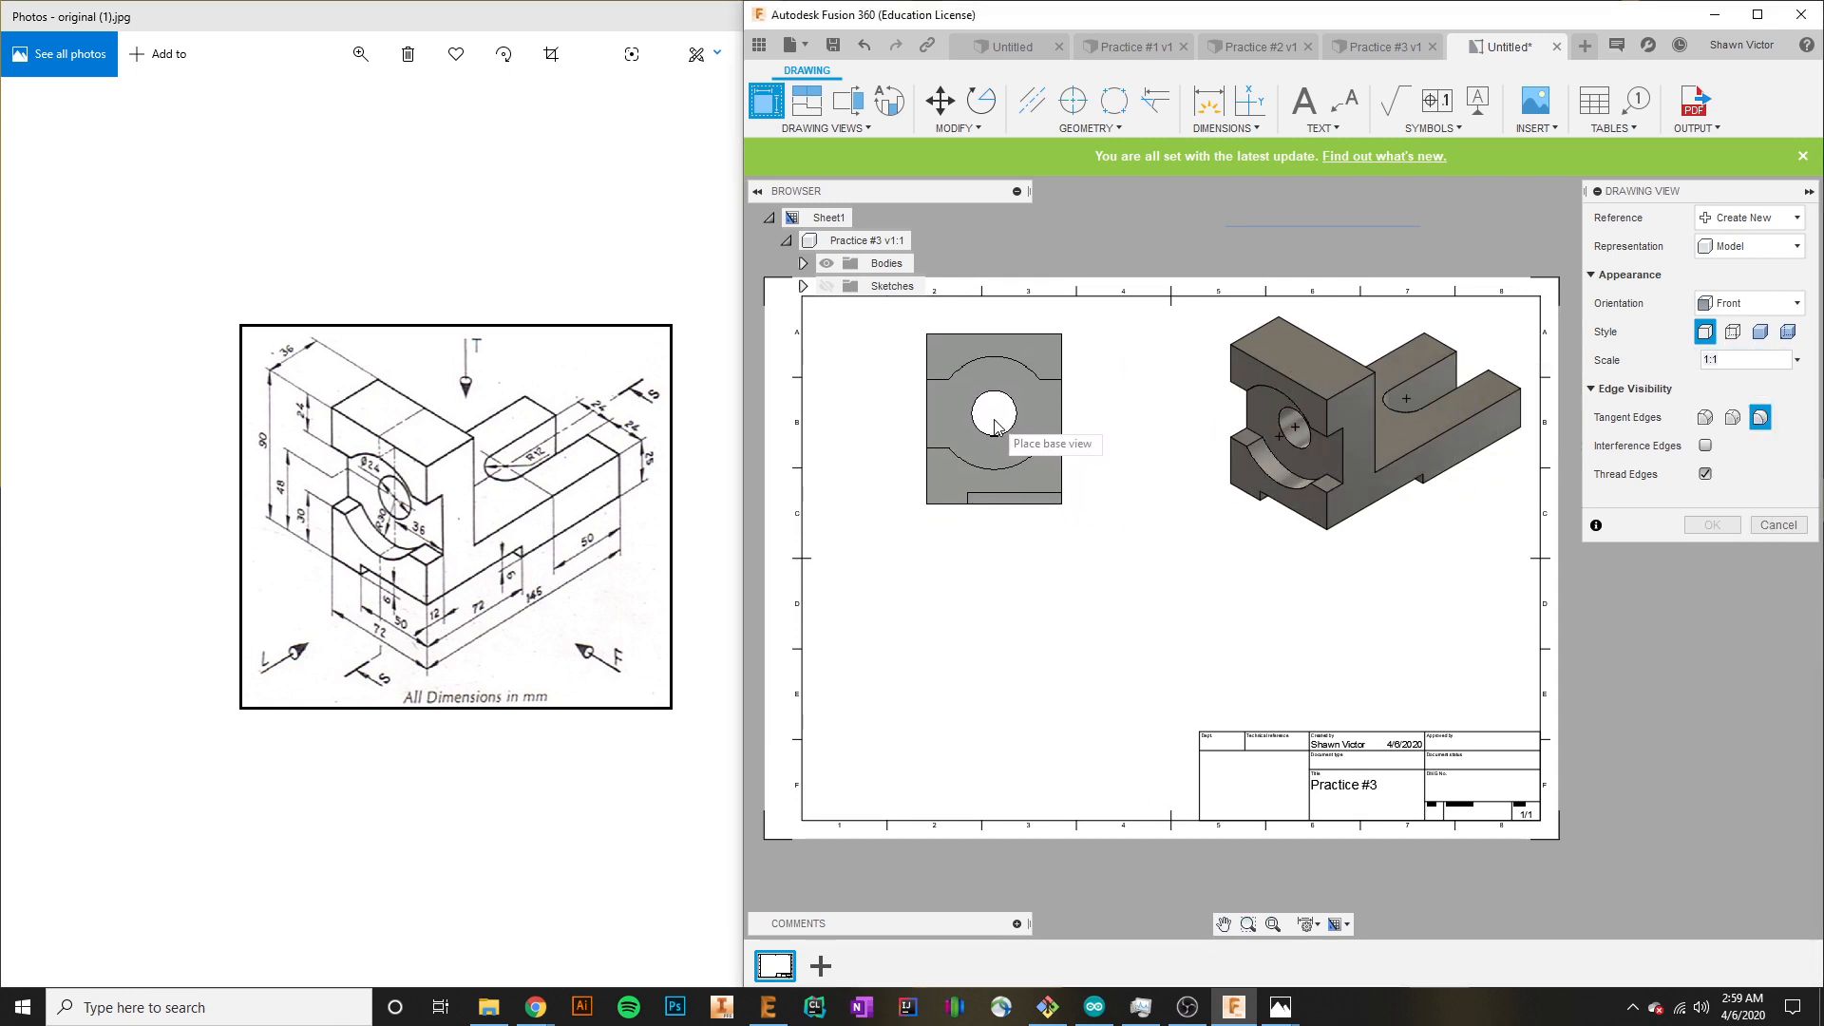
click(995, 428)
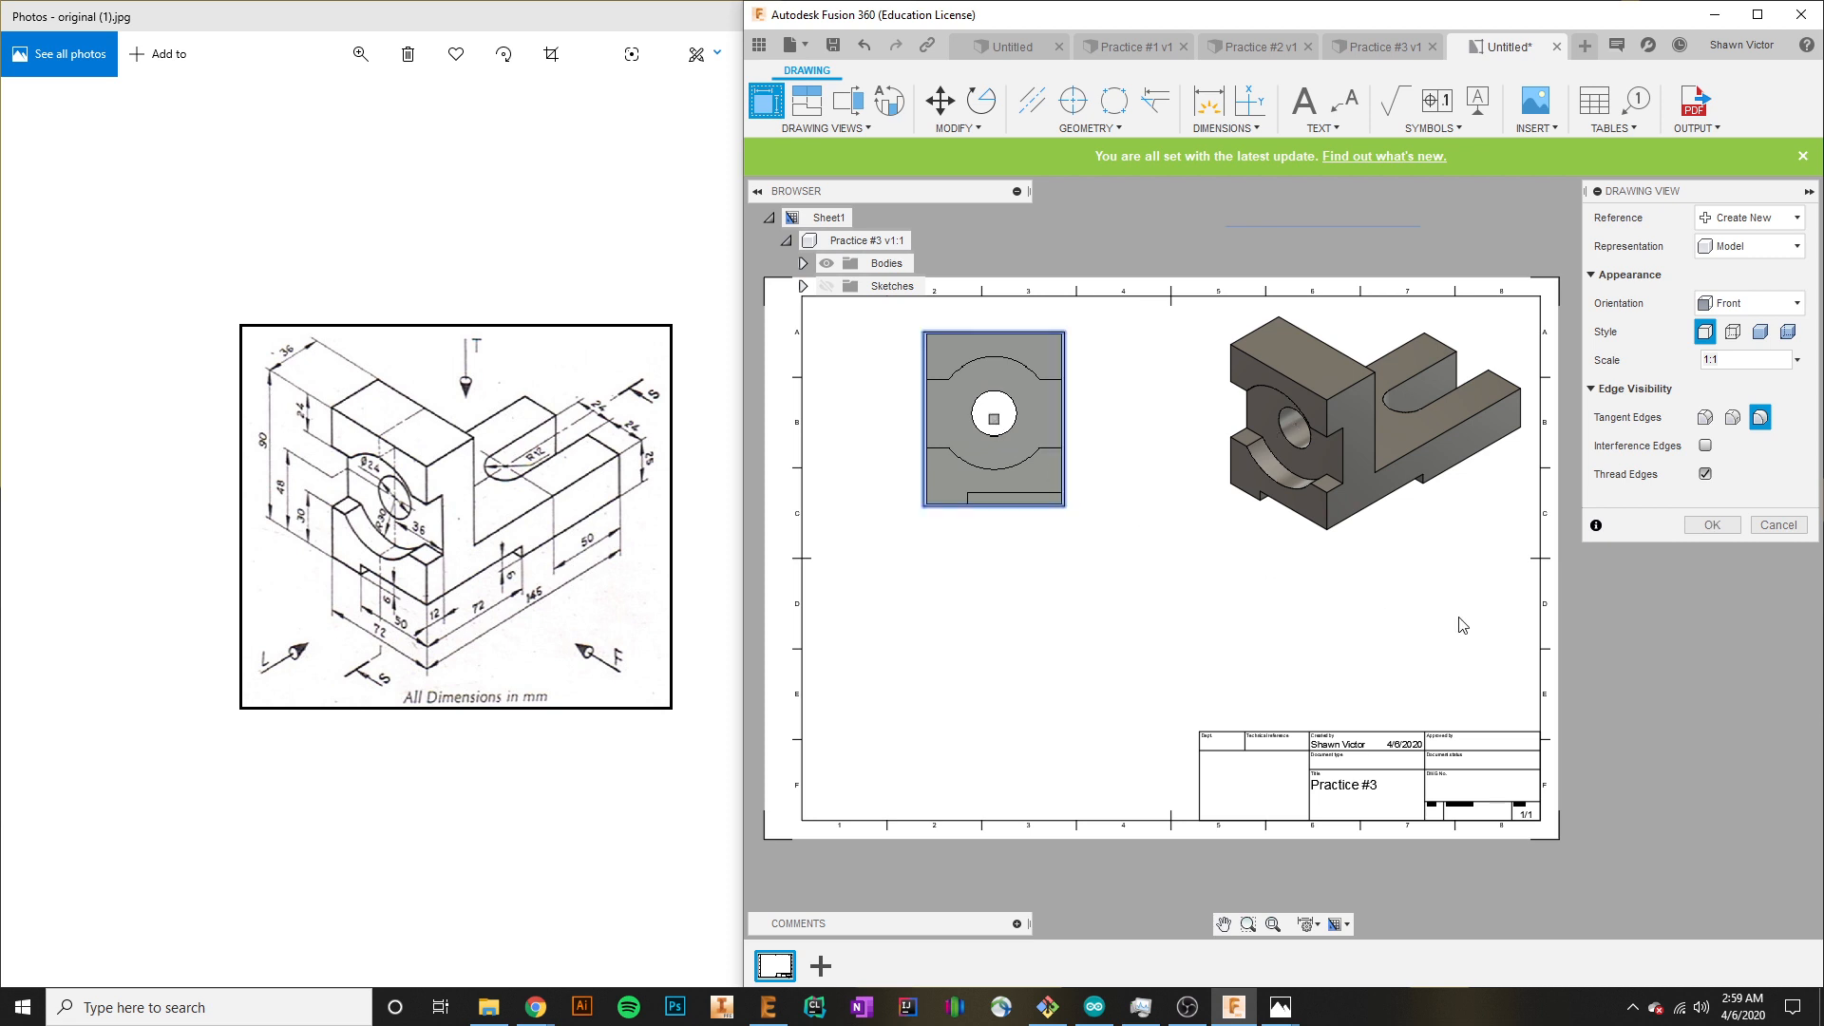
click(1712, 525)
click(1102, 471)
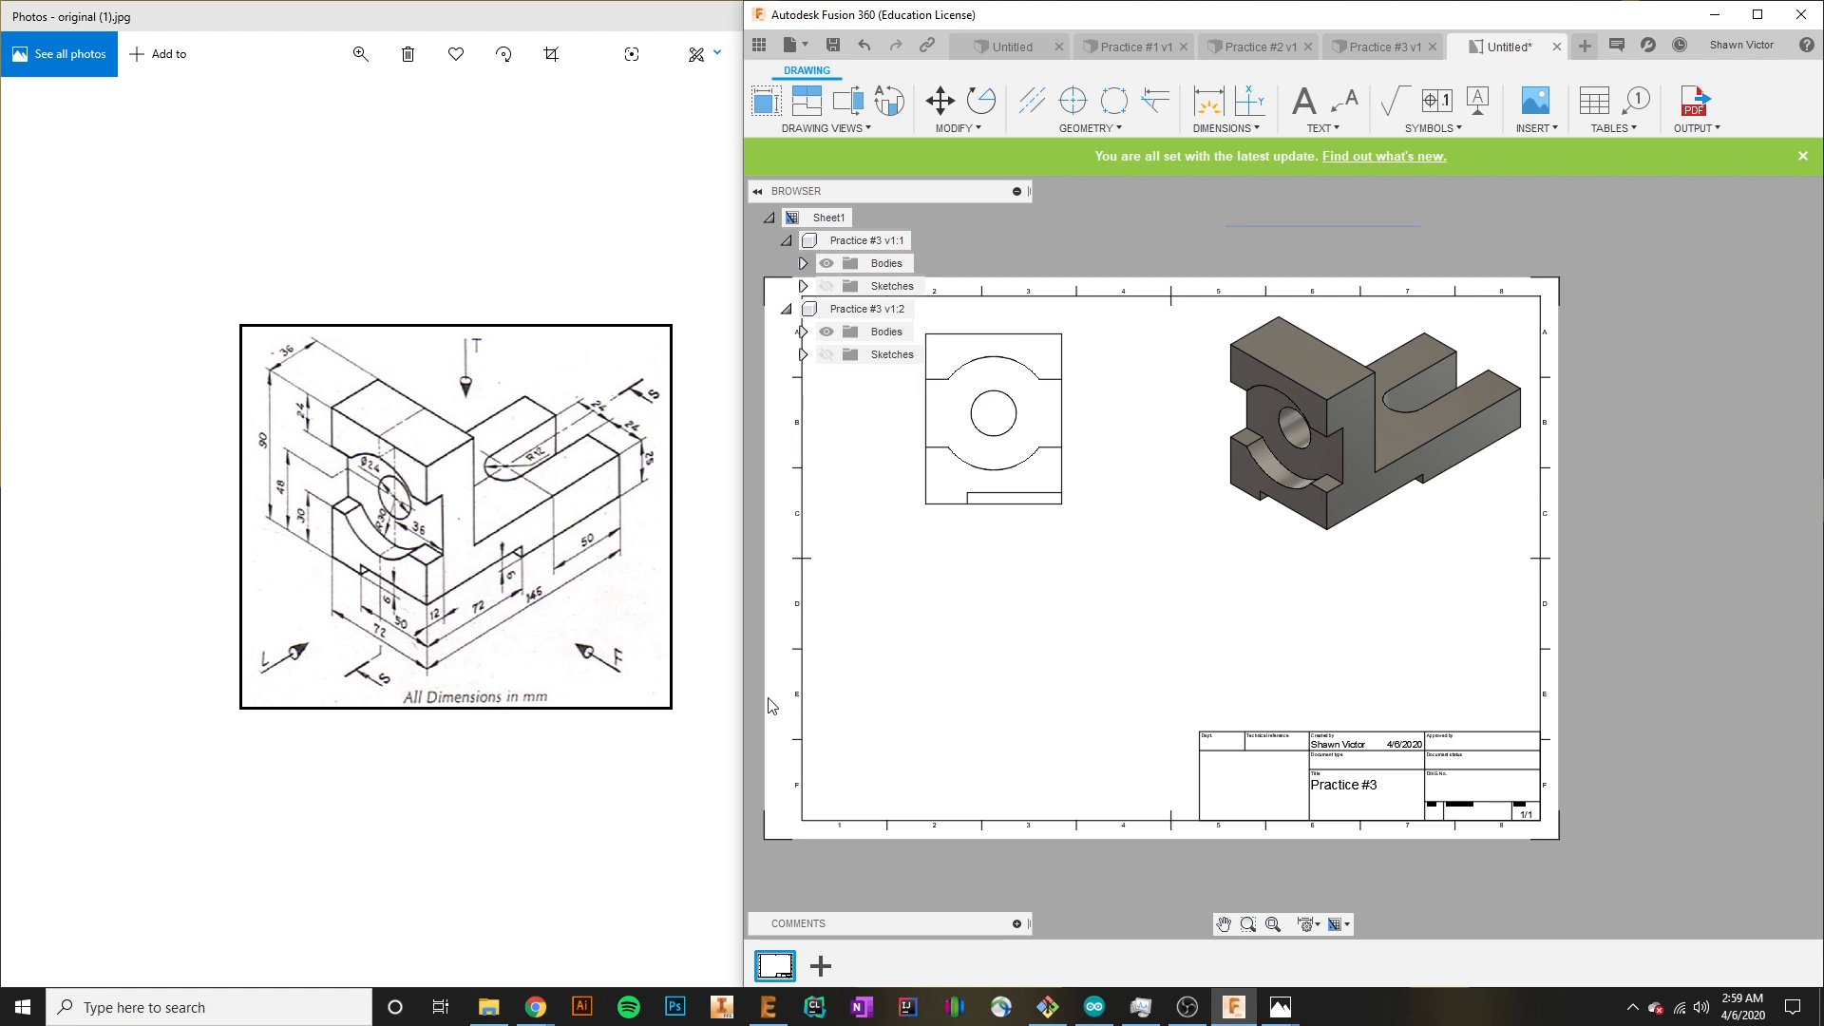
Add a base view in the RIGHT named orientation at 1:1 scale with hidden edges, placed below the isometric view.
click(766, 100)
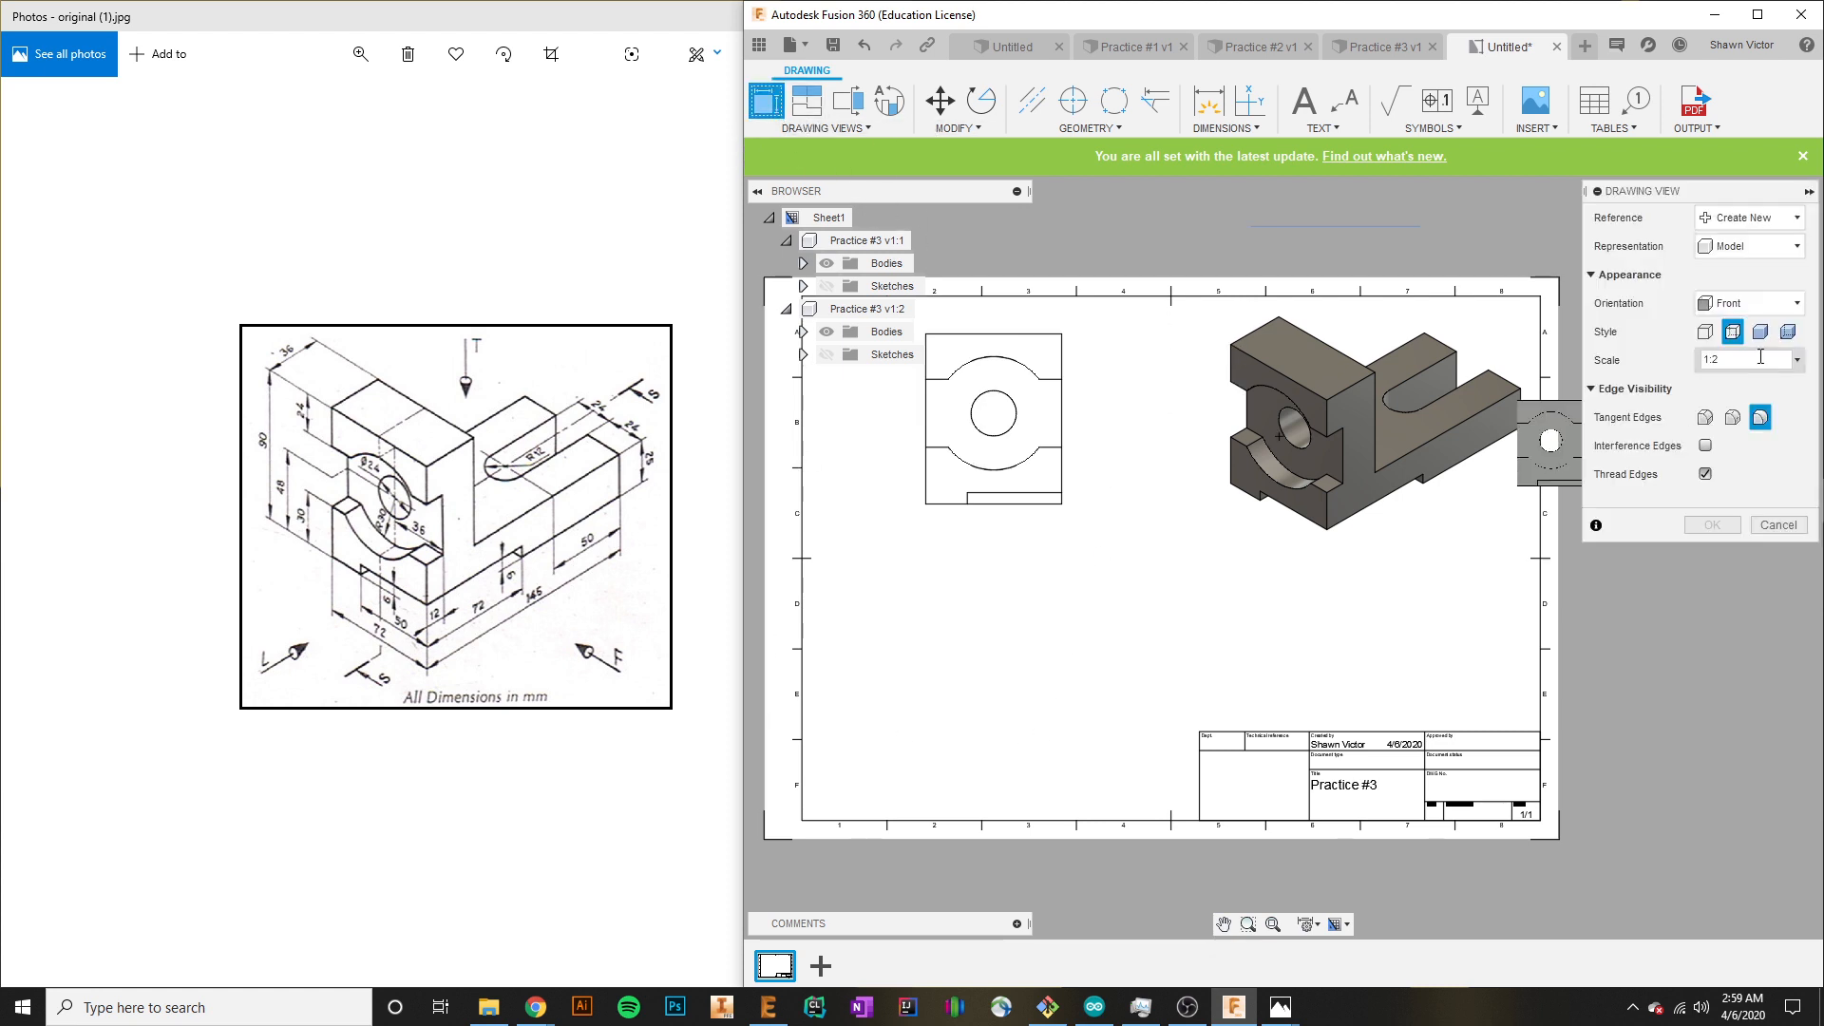
click(1748, 305)
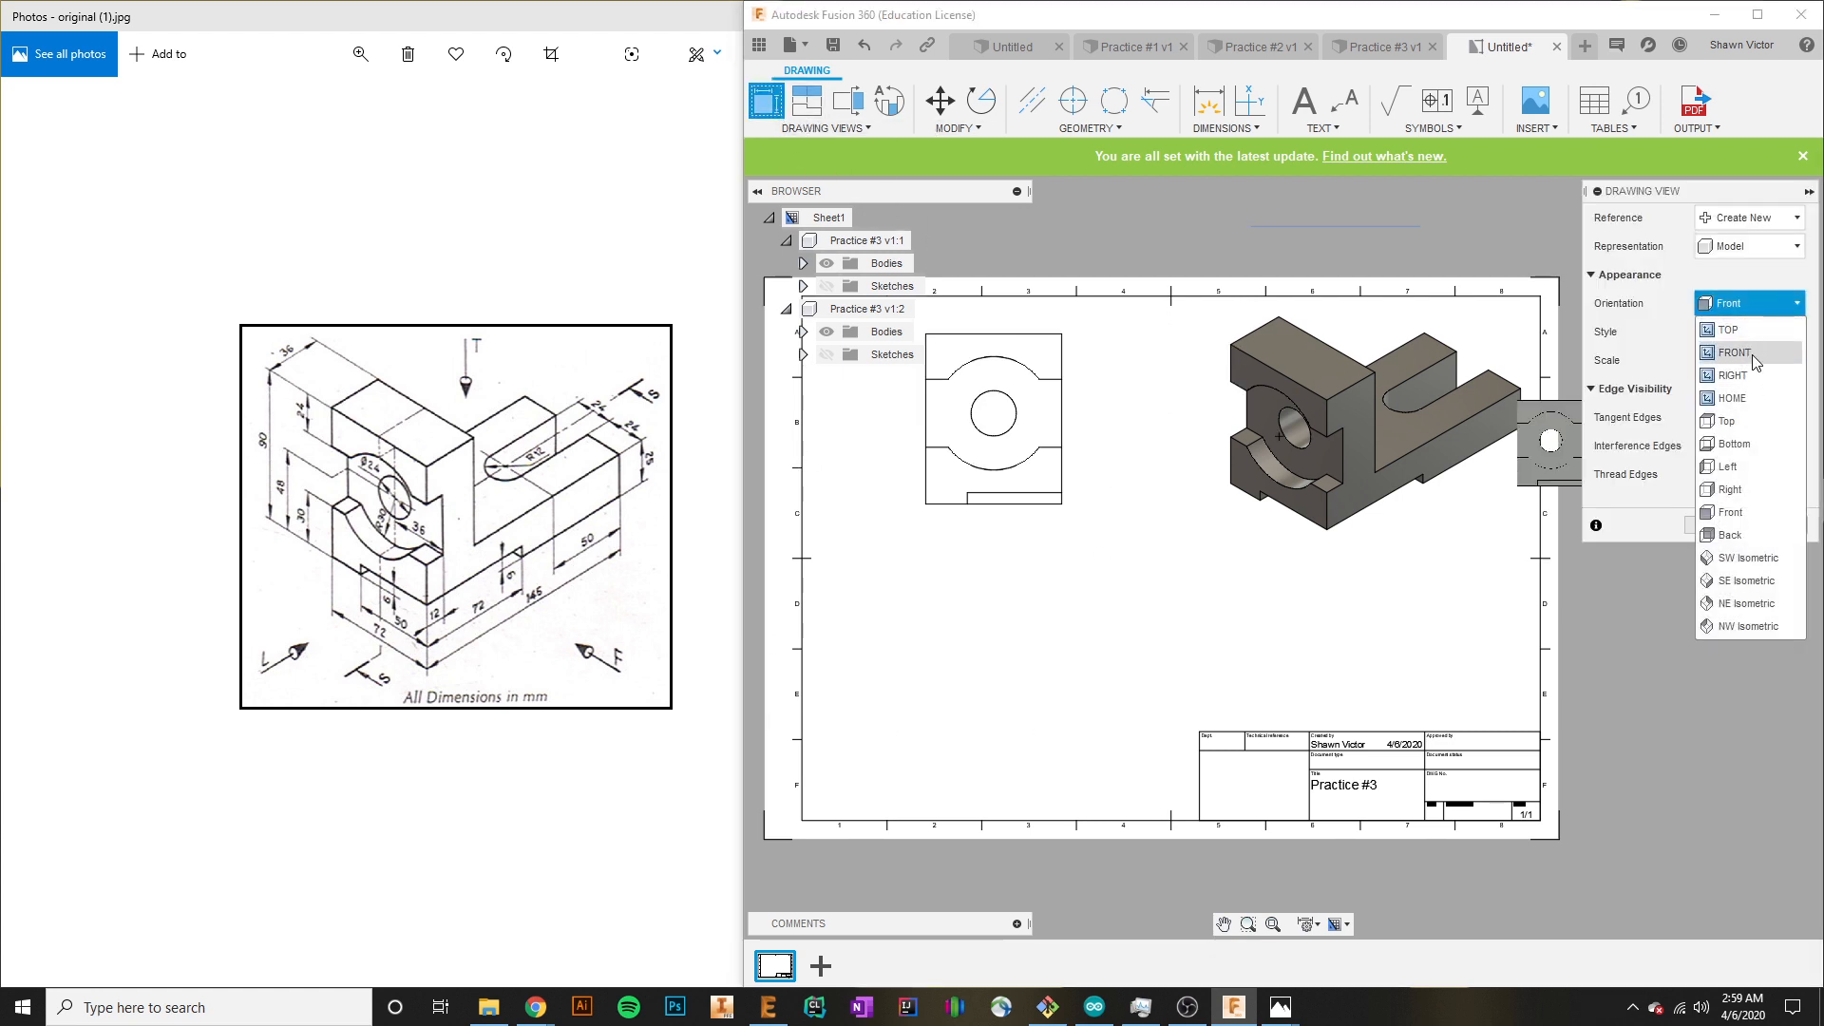
click(1758, 375)
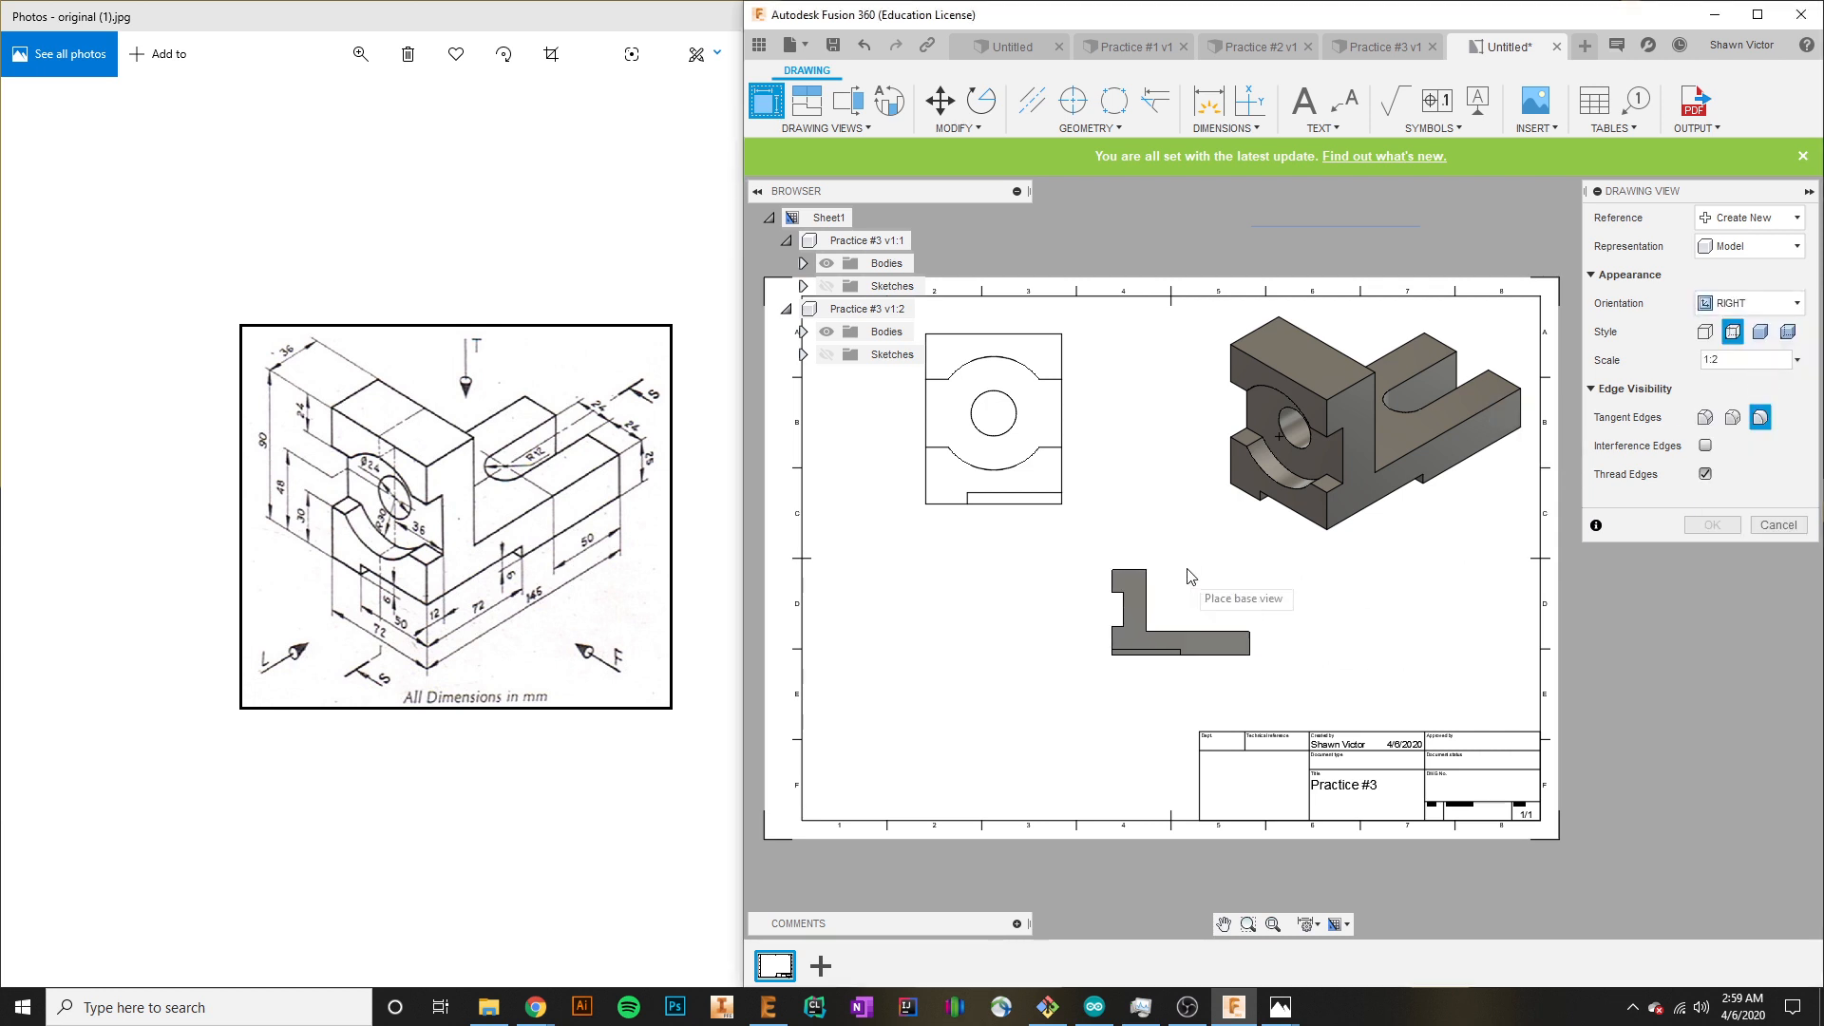
click(1800, 364)
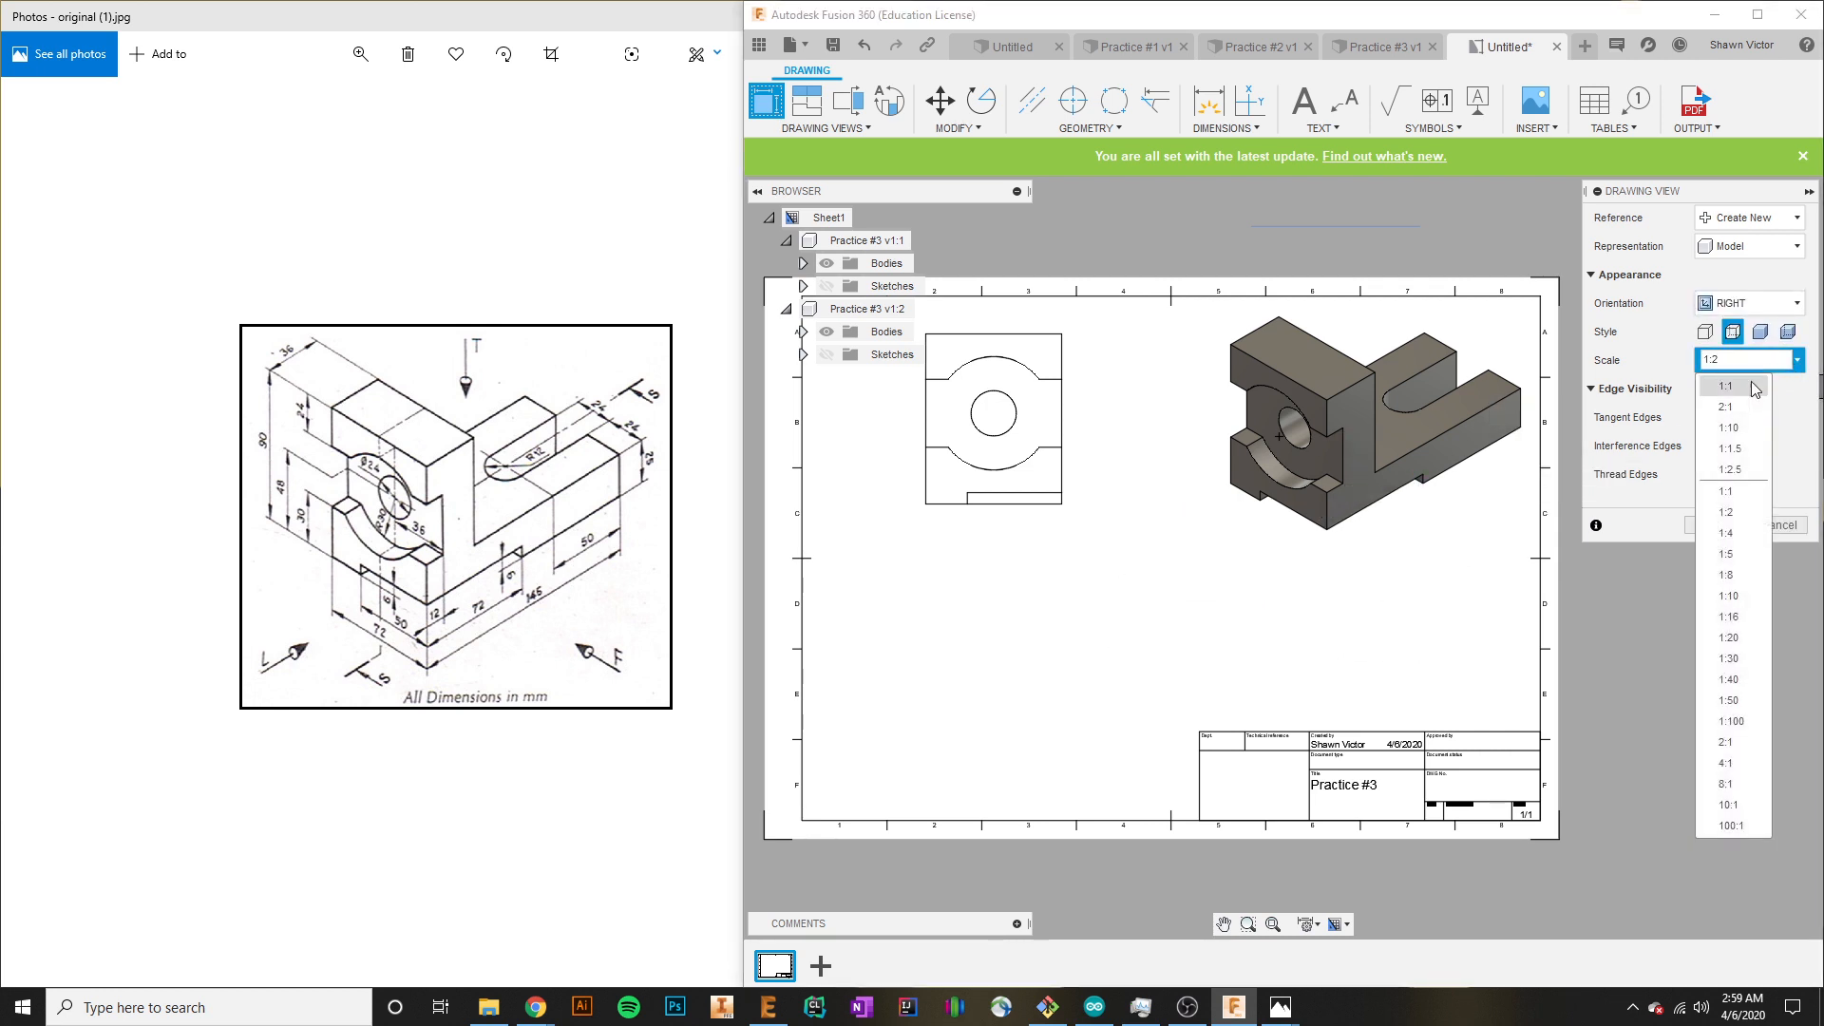
click(1753, 385)
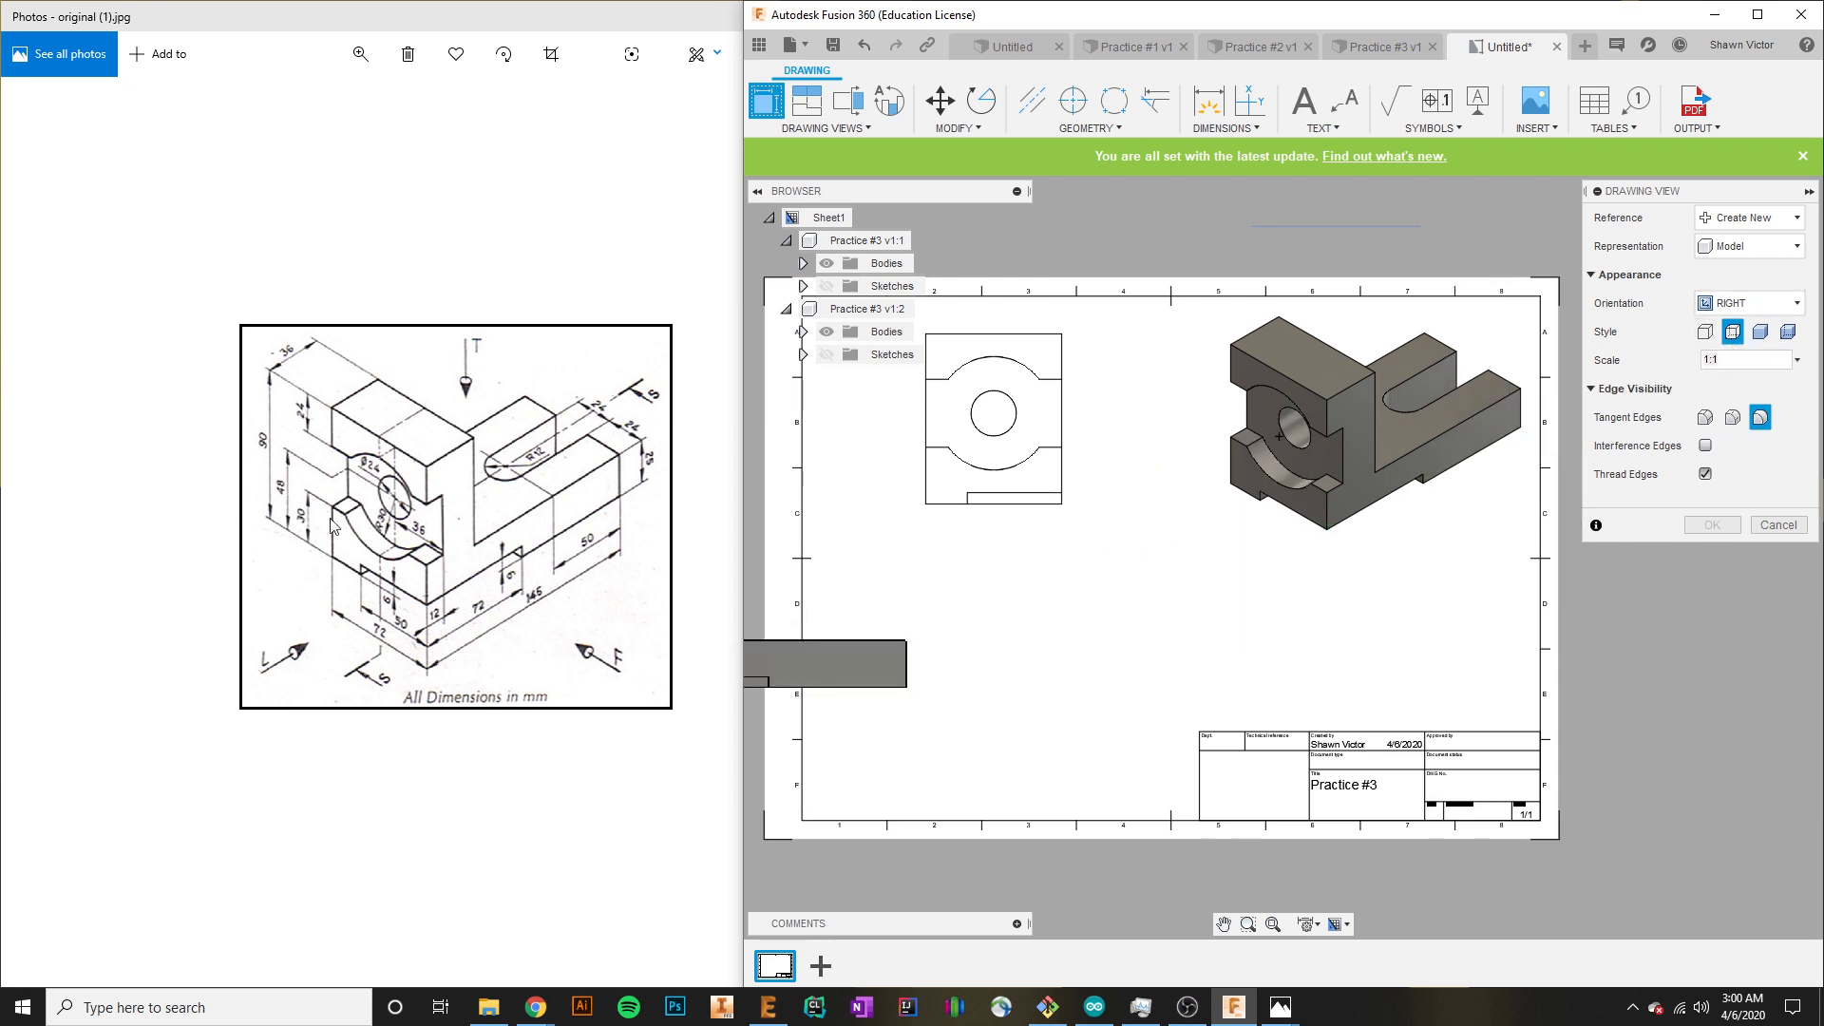
click(1365, 627)
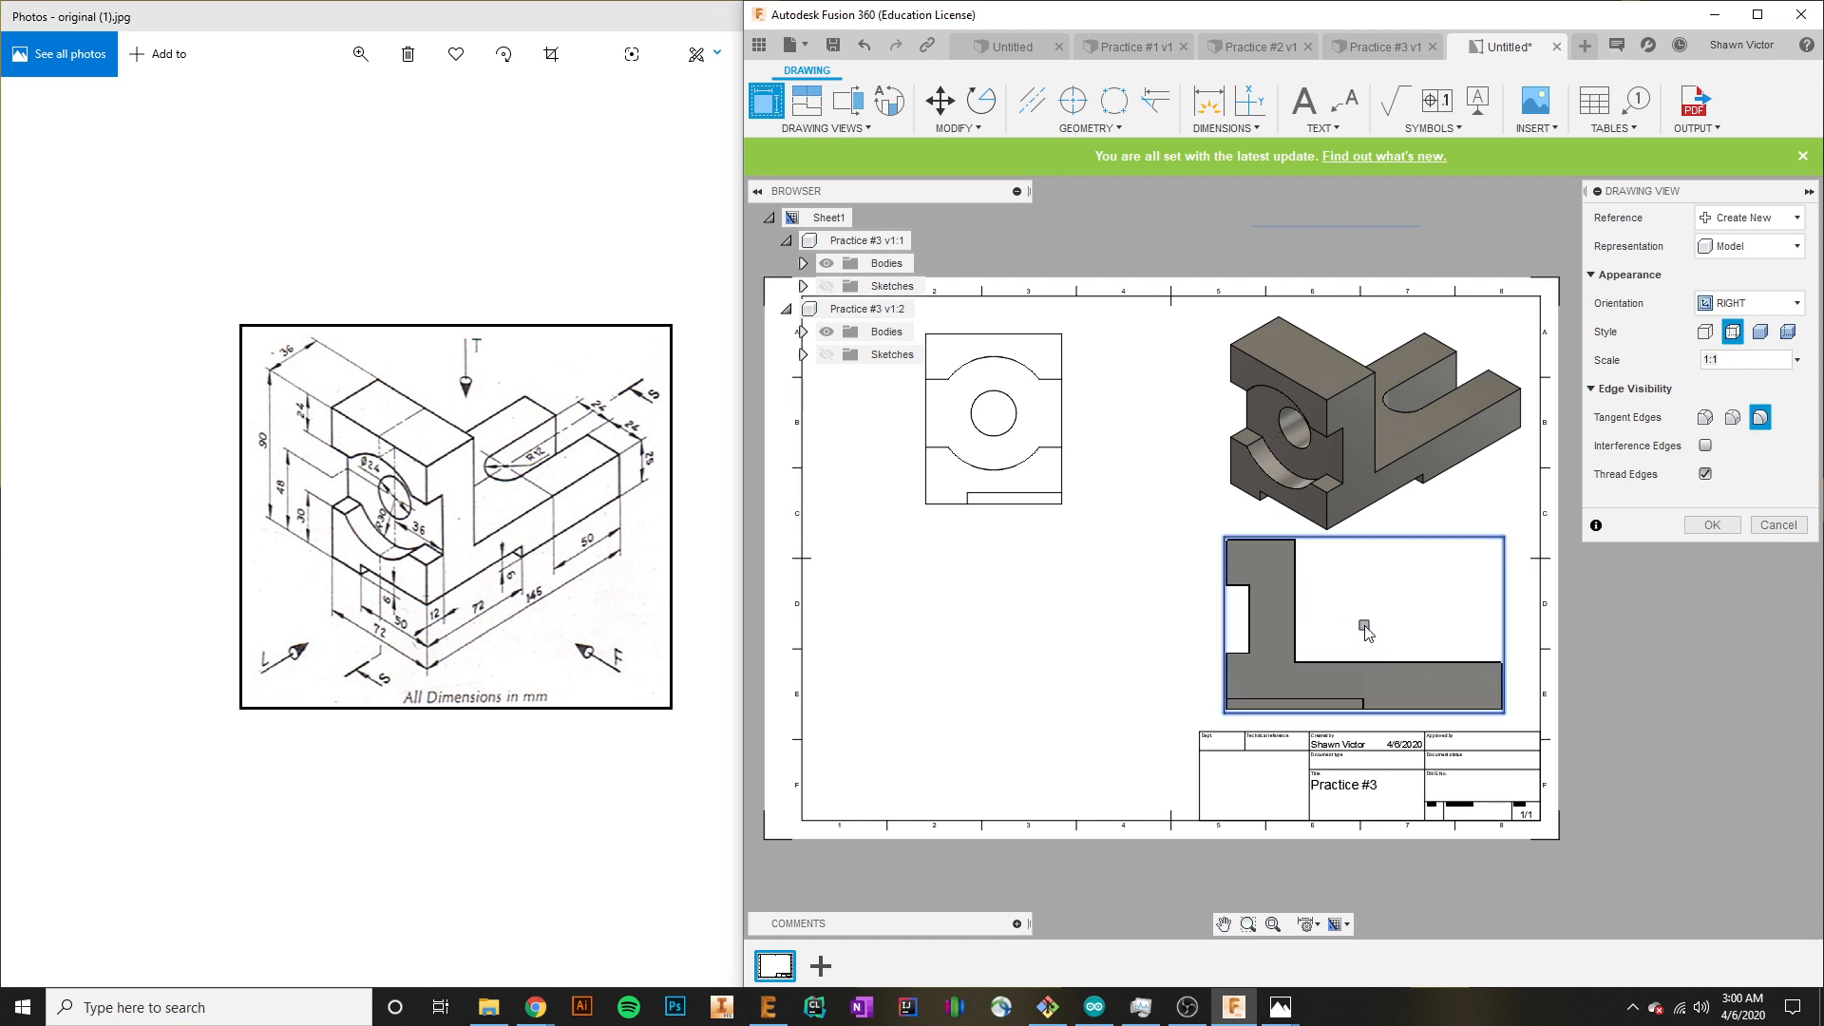
click(1735, 524)
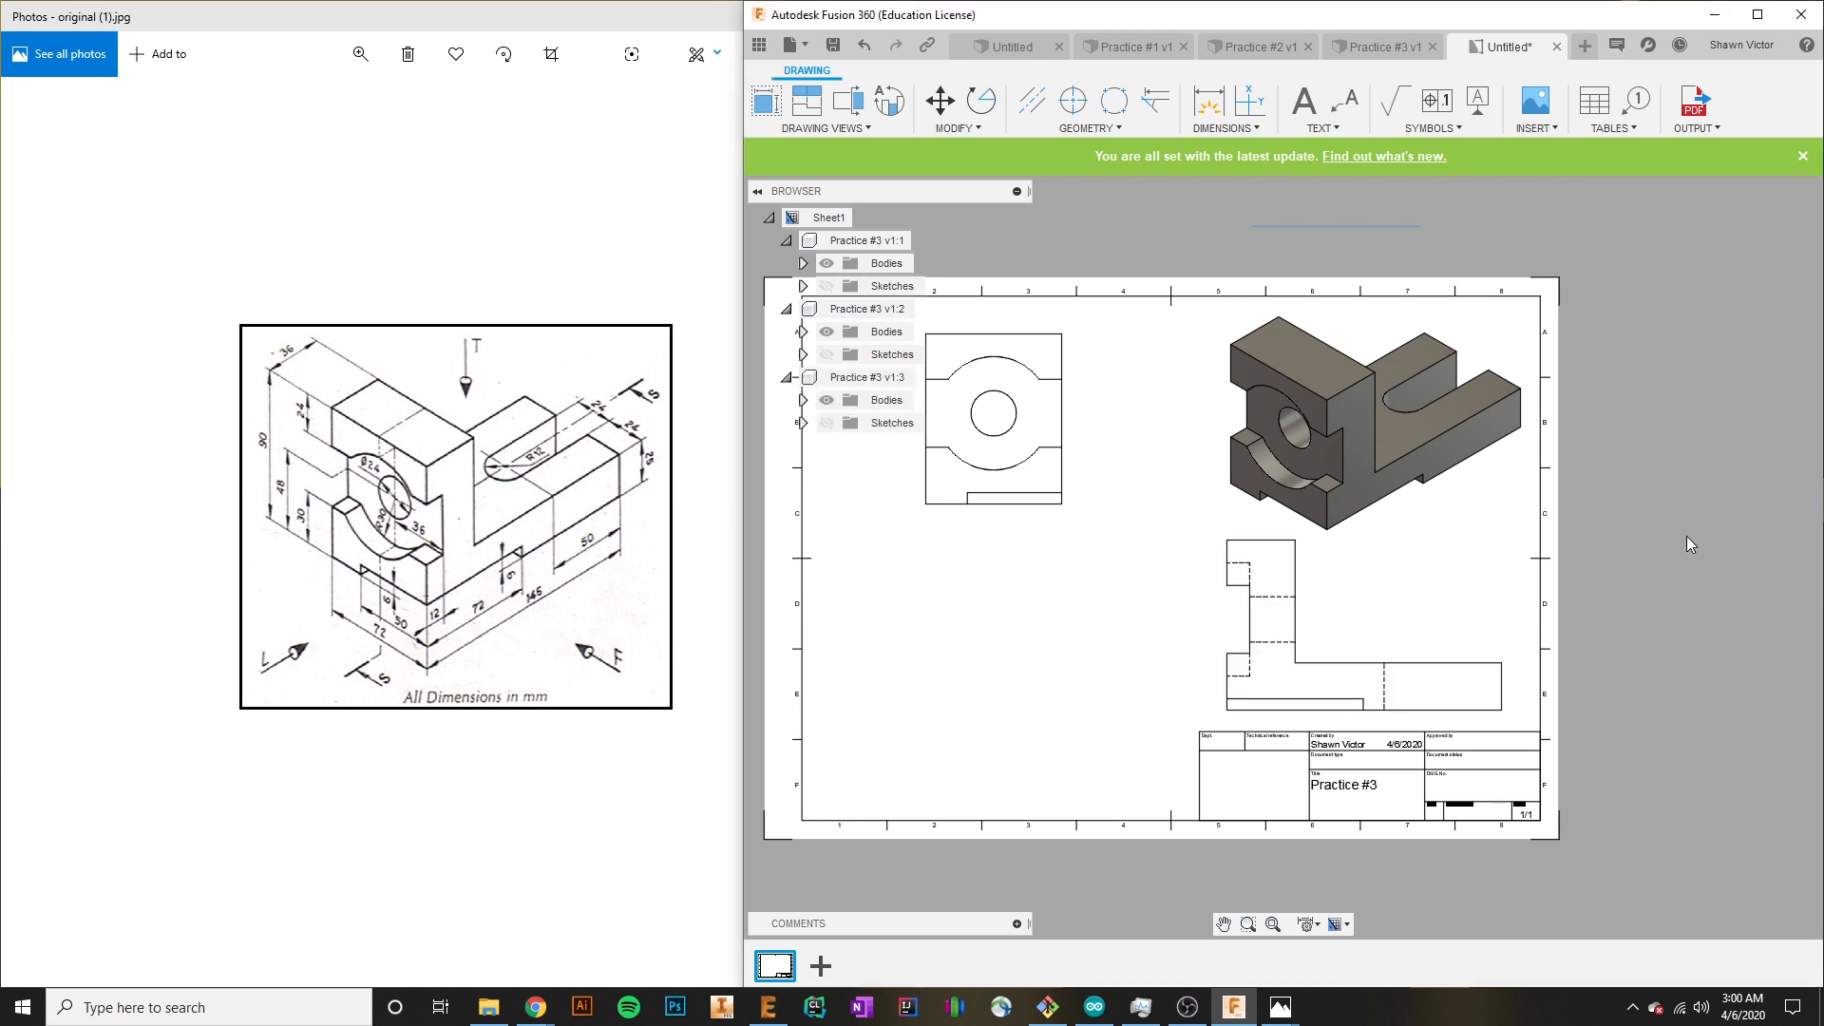
Add a base view in the TOP named orientation at 1:1 scale with hidden edges, placed directly below the front view.
click(778, 114)
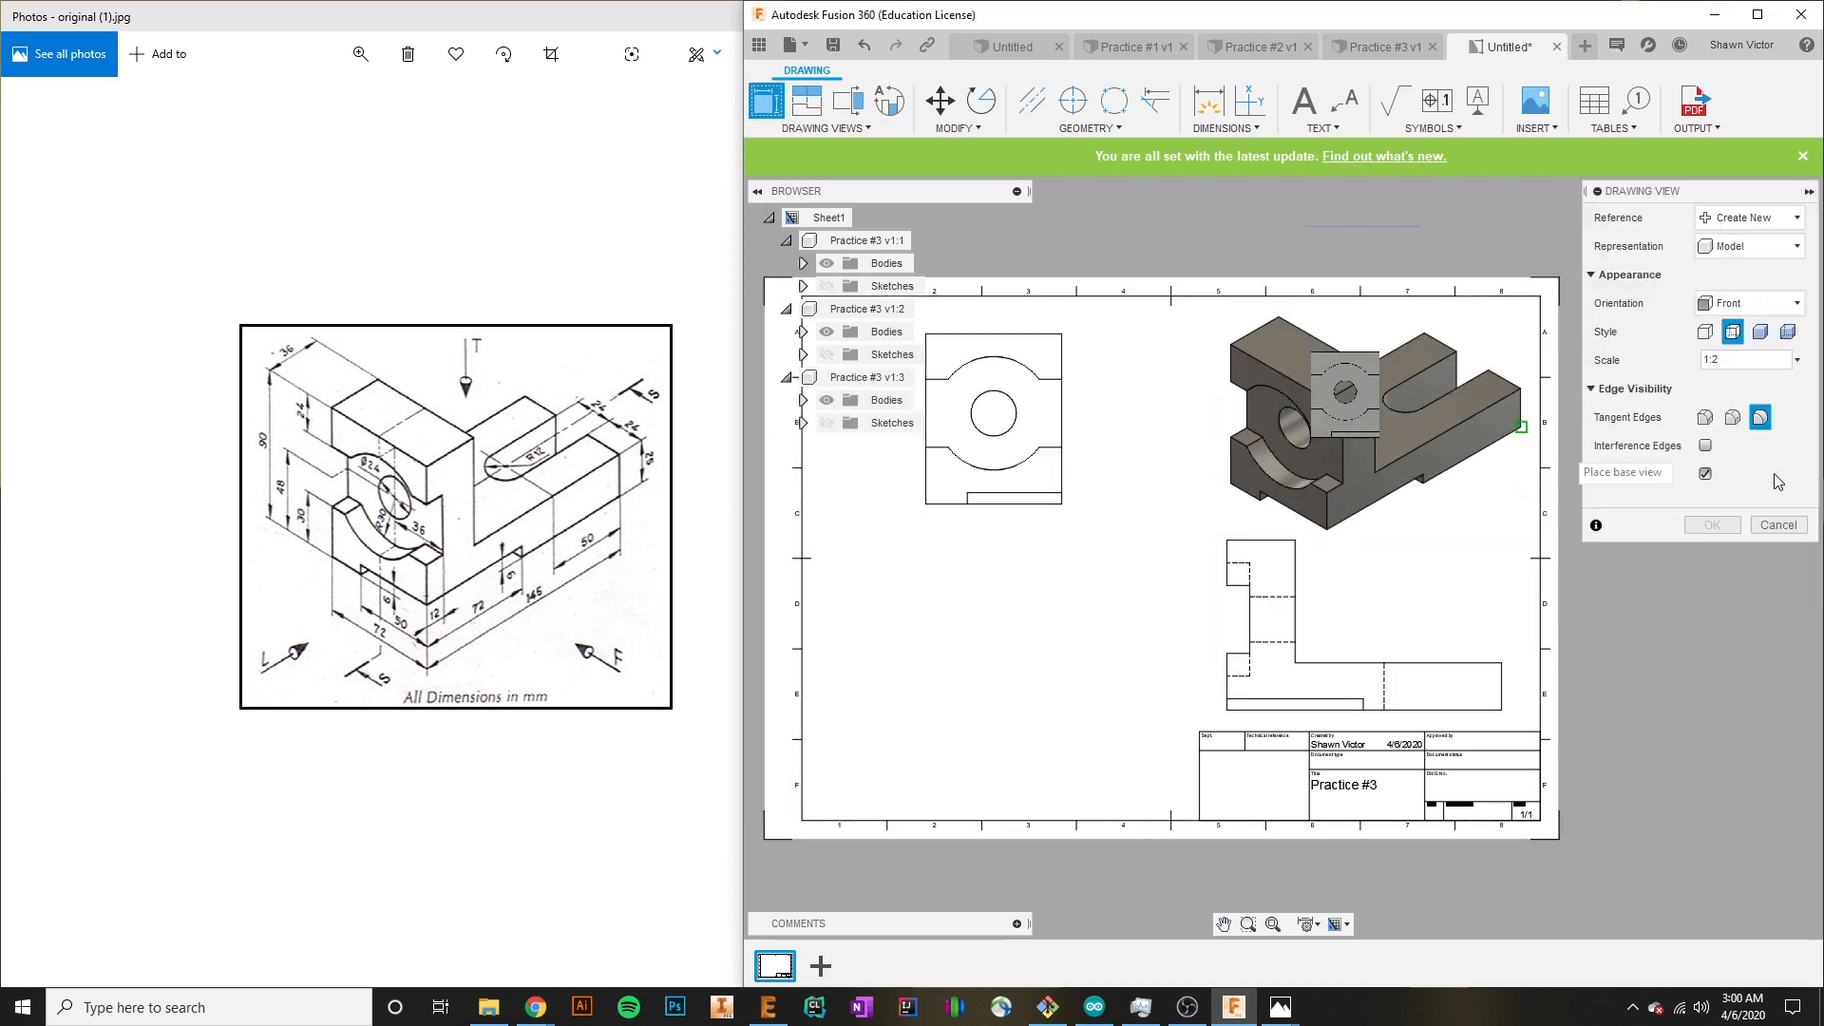
click(1763, 300)
click(1760, 330)
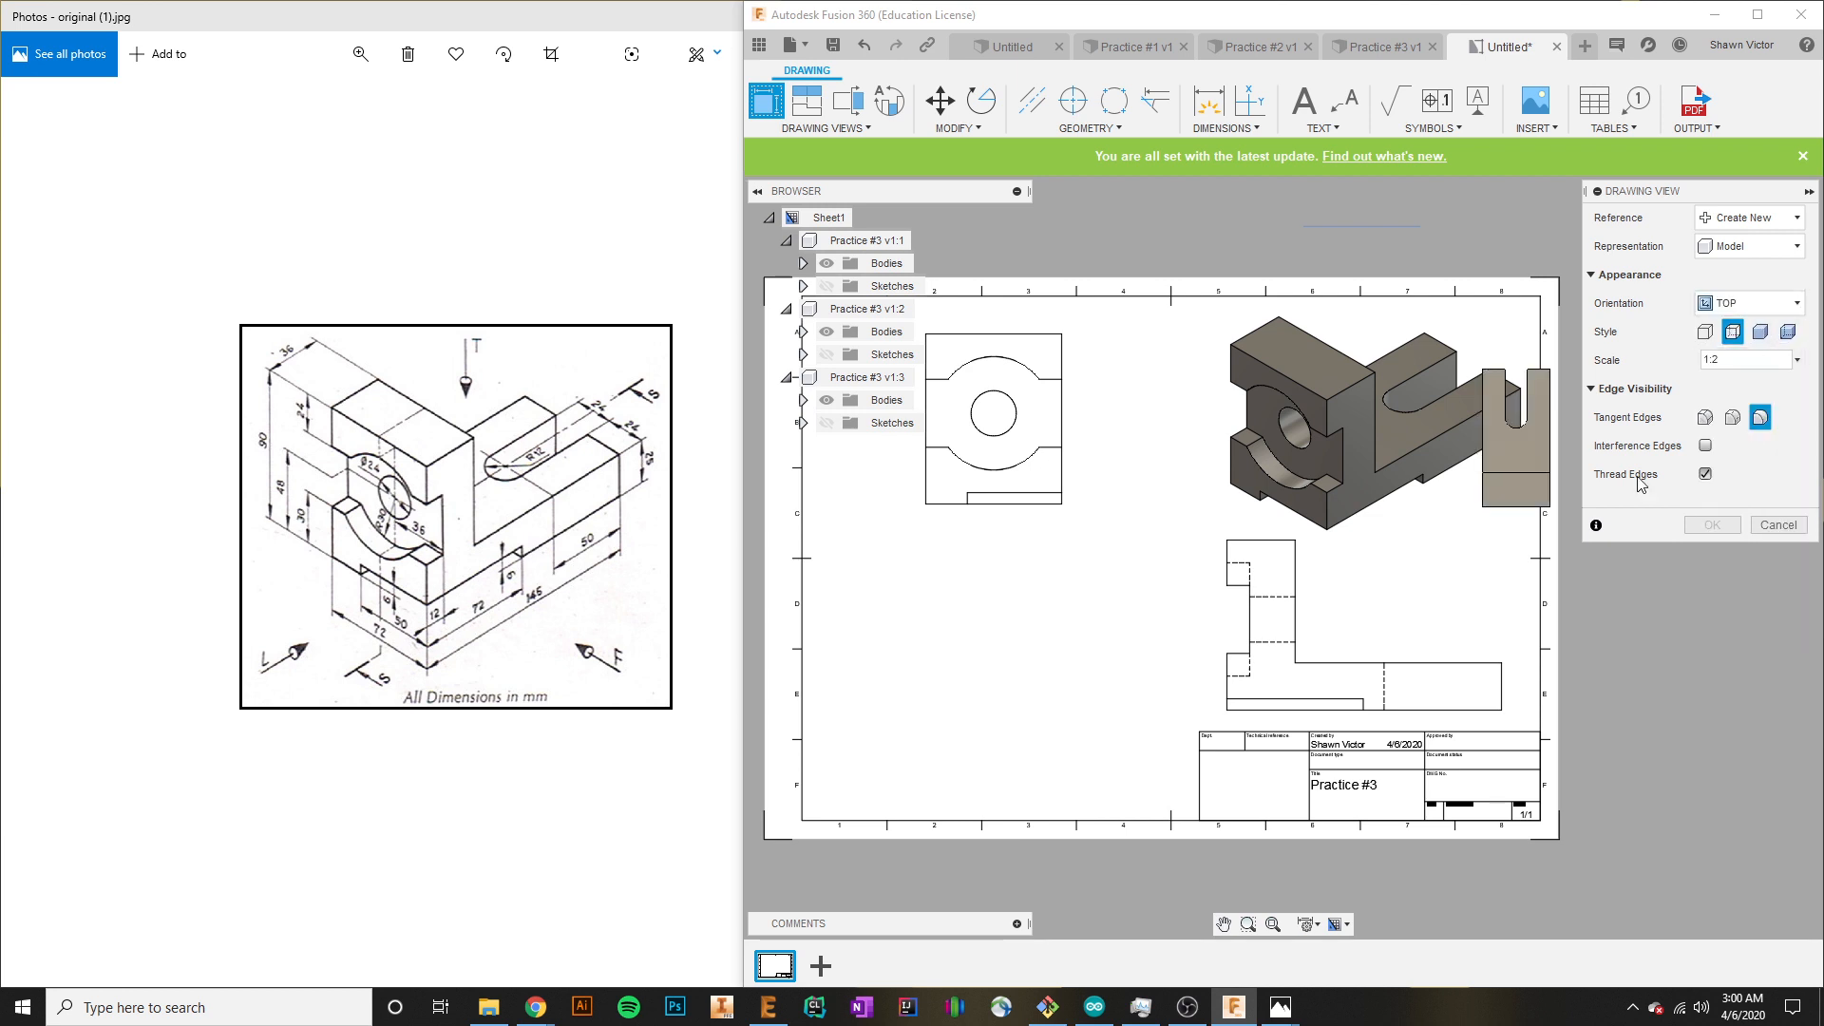
click(1753, 359)
click(1748, 390)
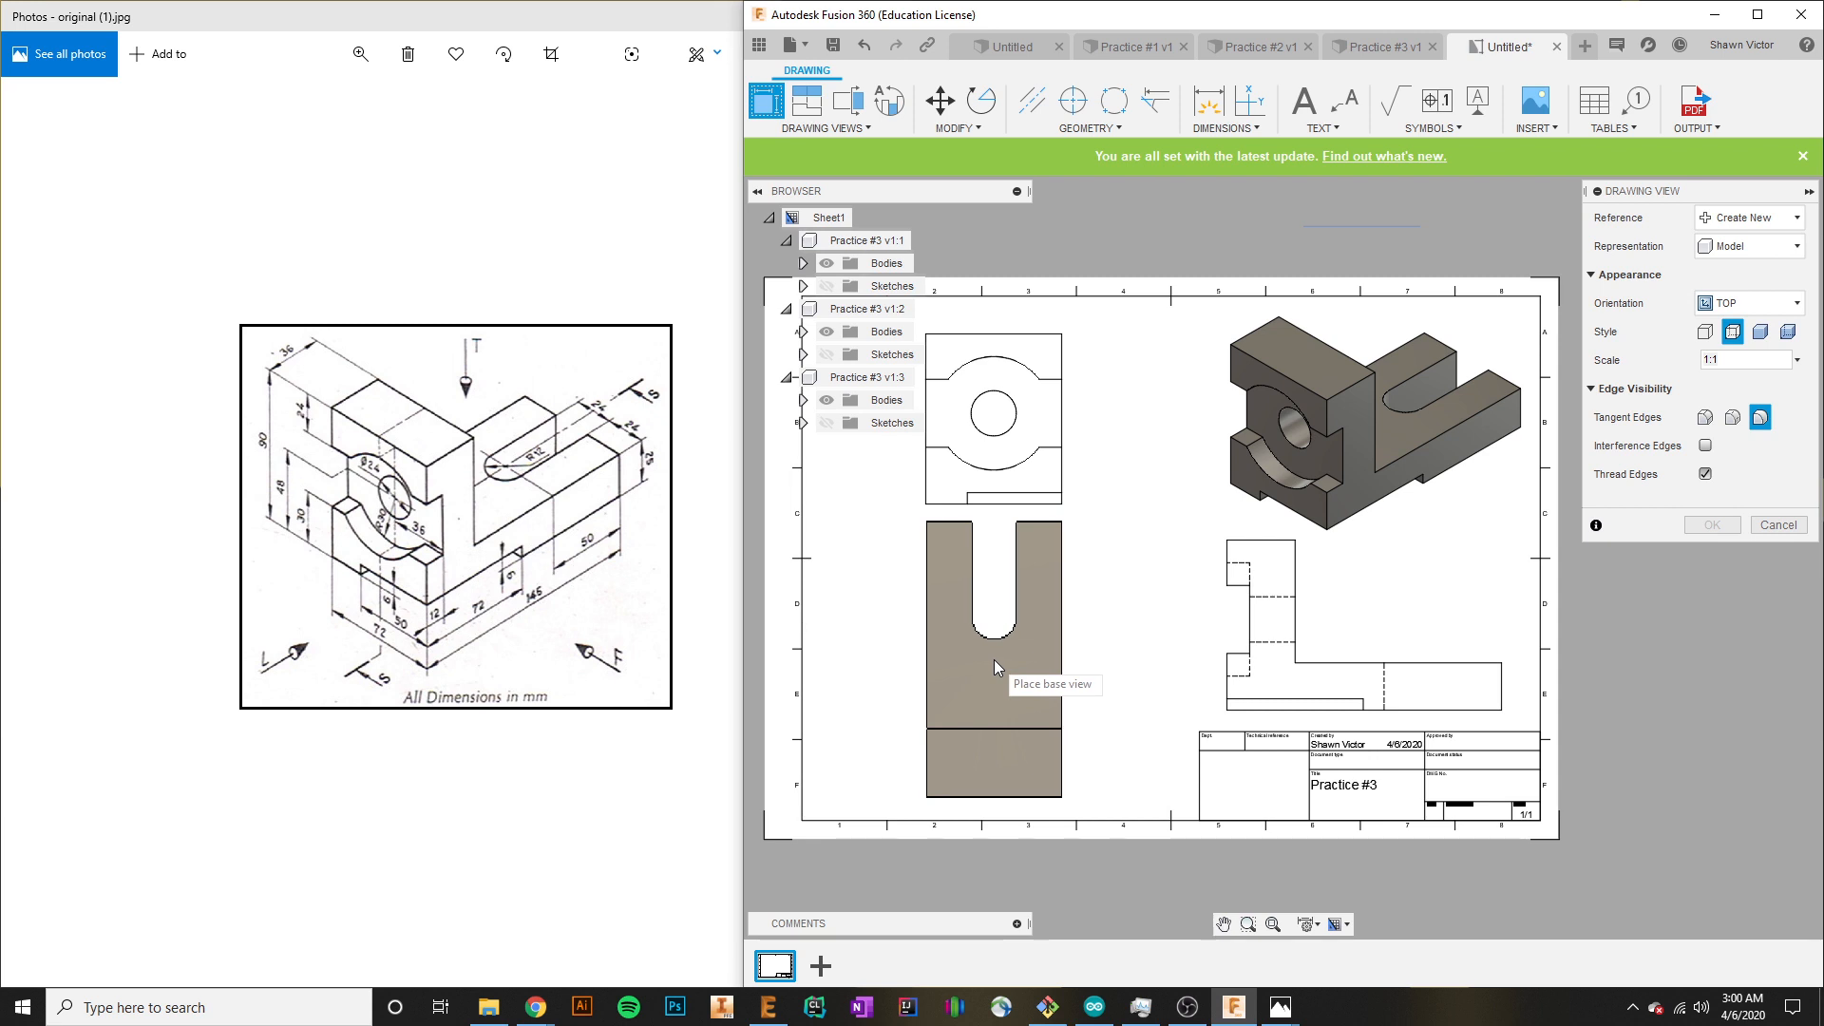
click(993, 659)
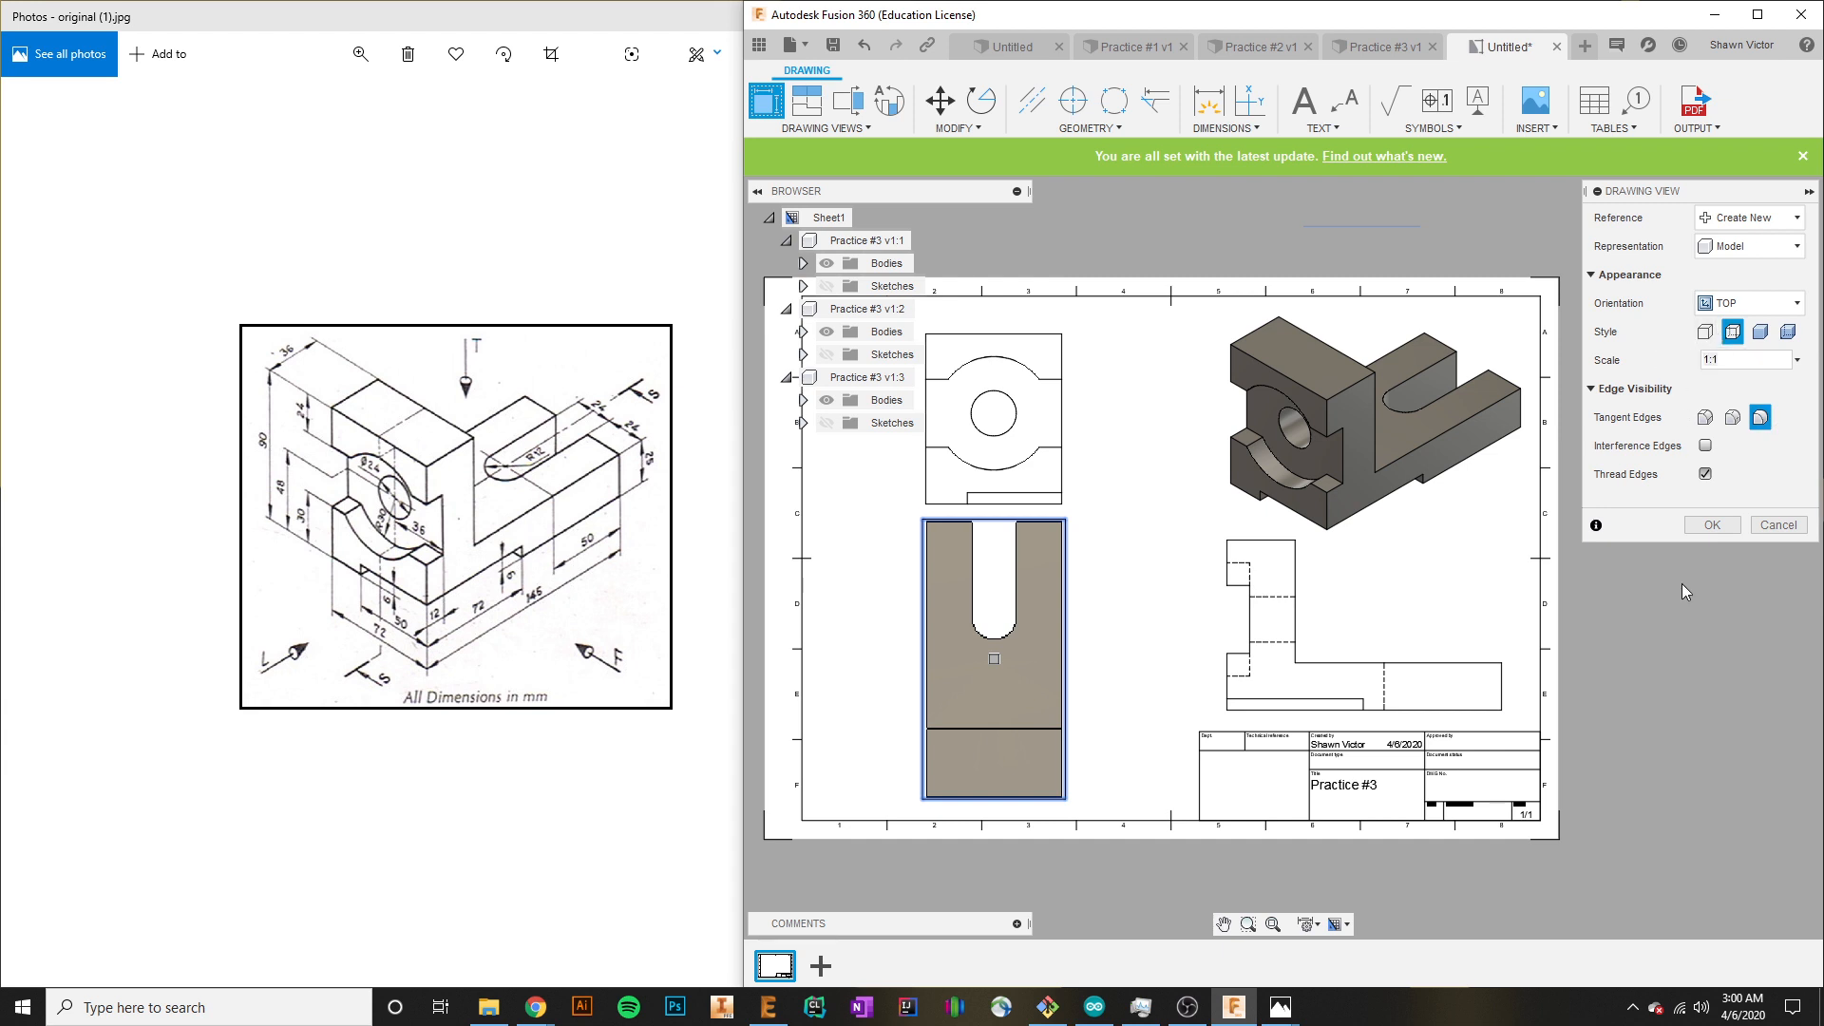
click(1711, 525)
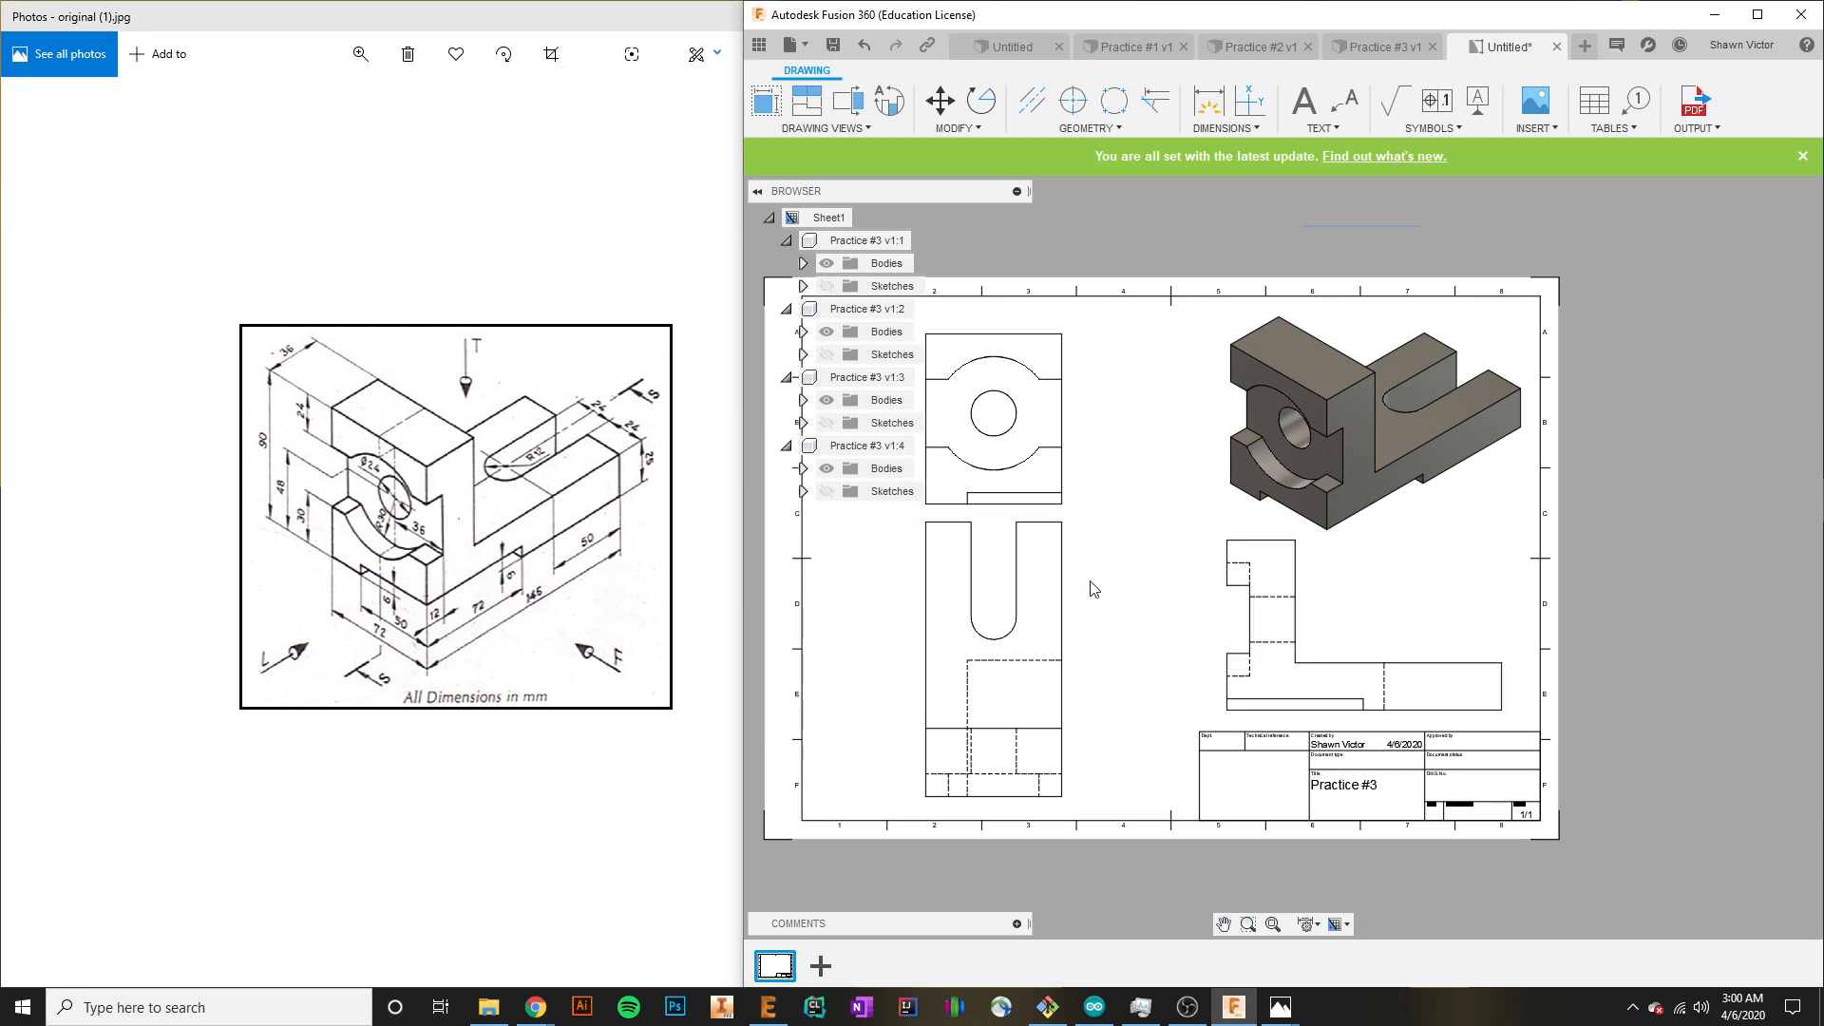
Add a vertical centerline midway between the front view's outer side edges and a center mark on its circular hole.
middle_drag(1046, 582, 1208, 592)
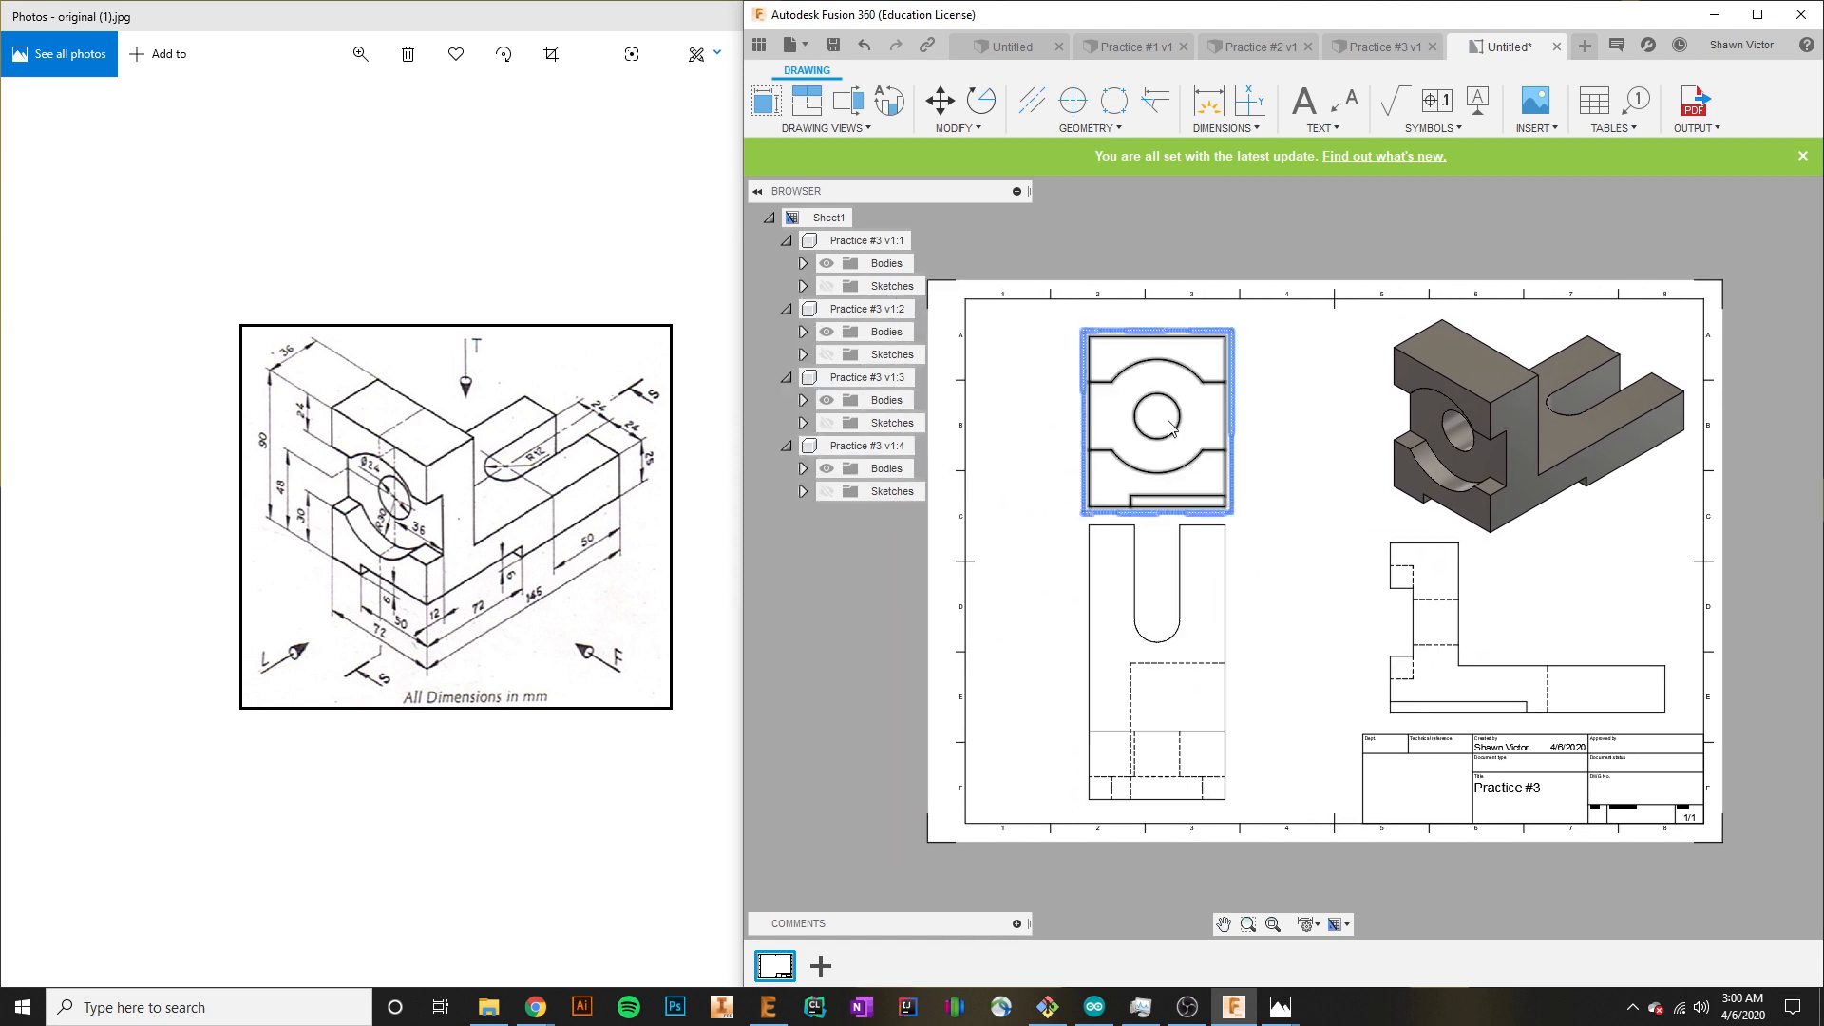
scroll(1159, 413, down, 4)
scroll(1156, 406, up, 5)
scroll(1159, 412, up, 6)
scroll(1283, 477, down, 1)
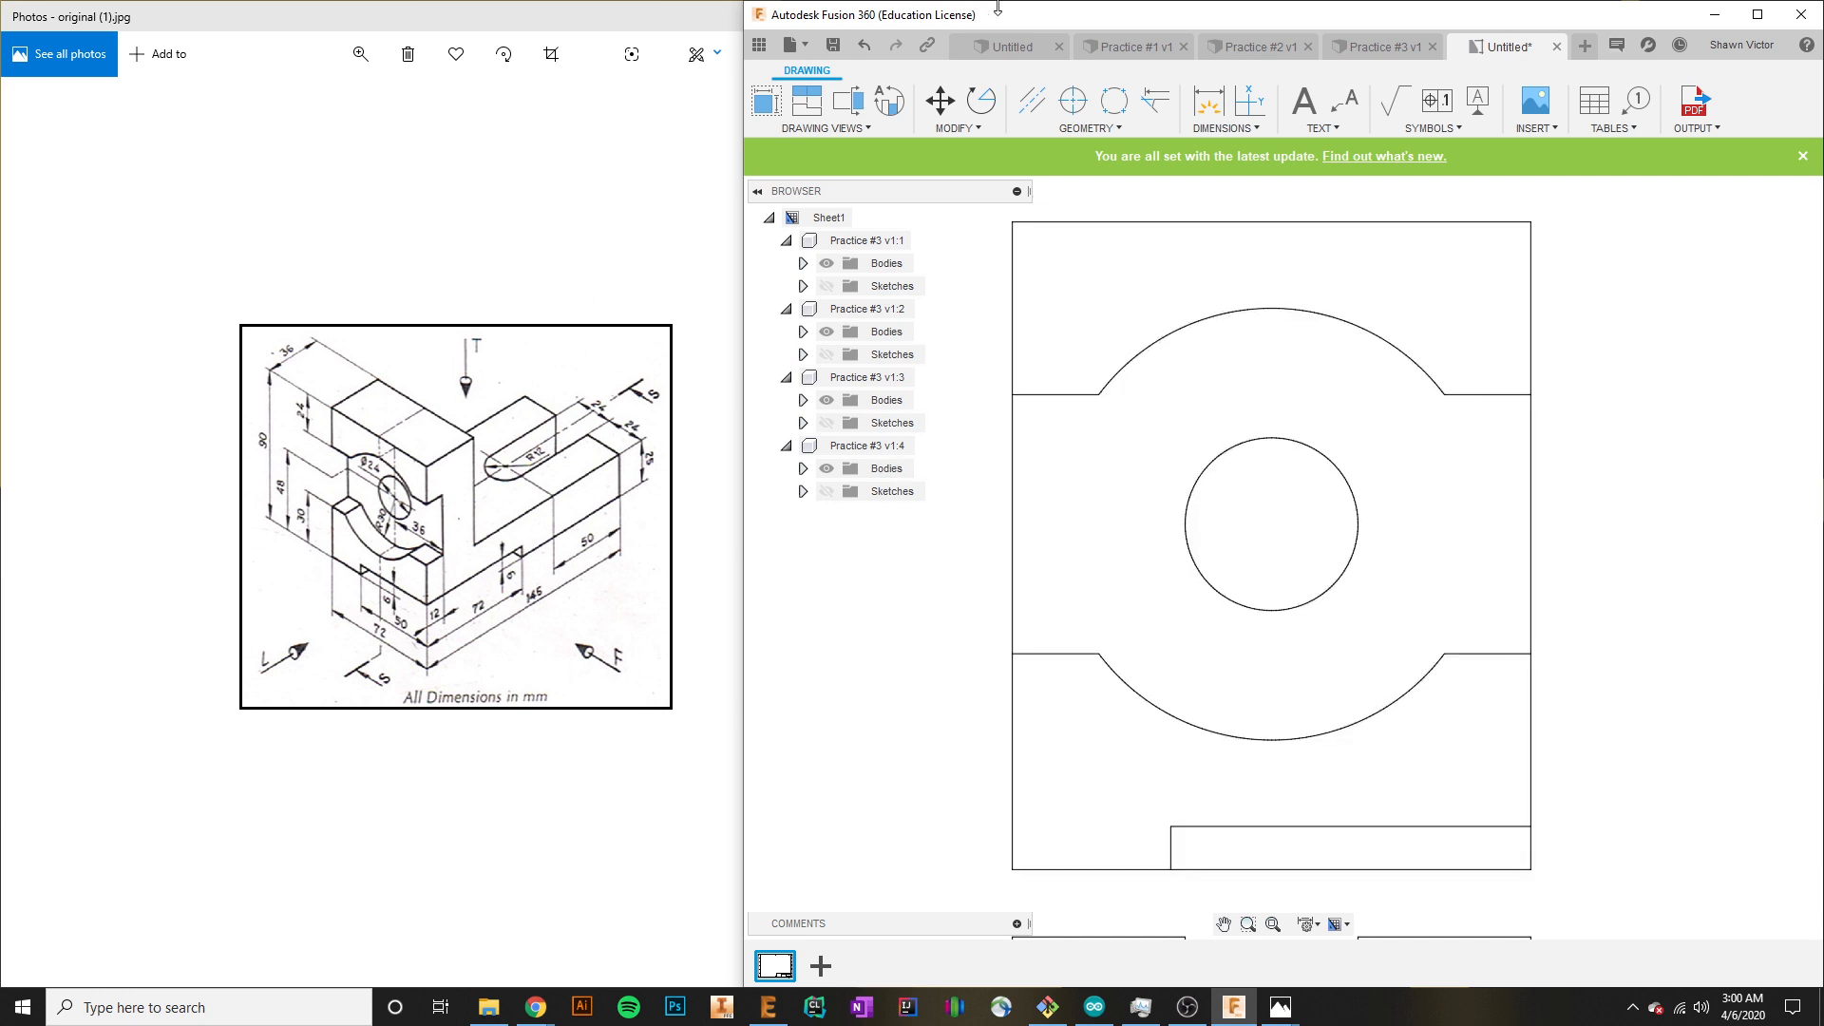
click(1033, 102)
click(1531, 306)
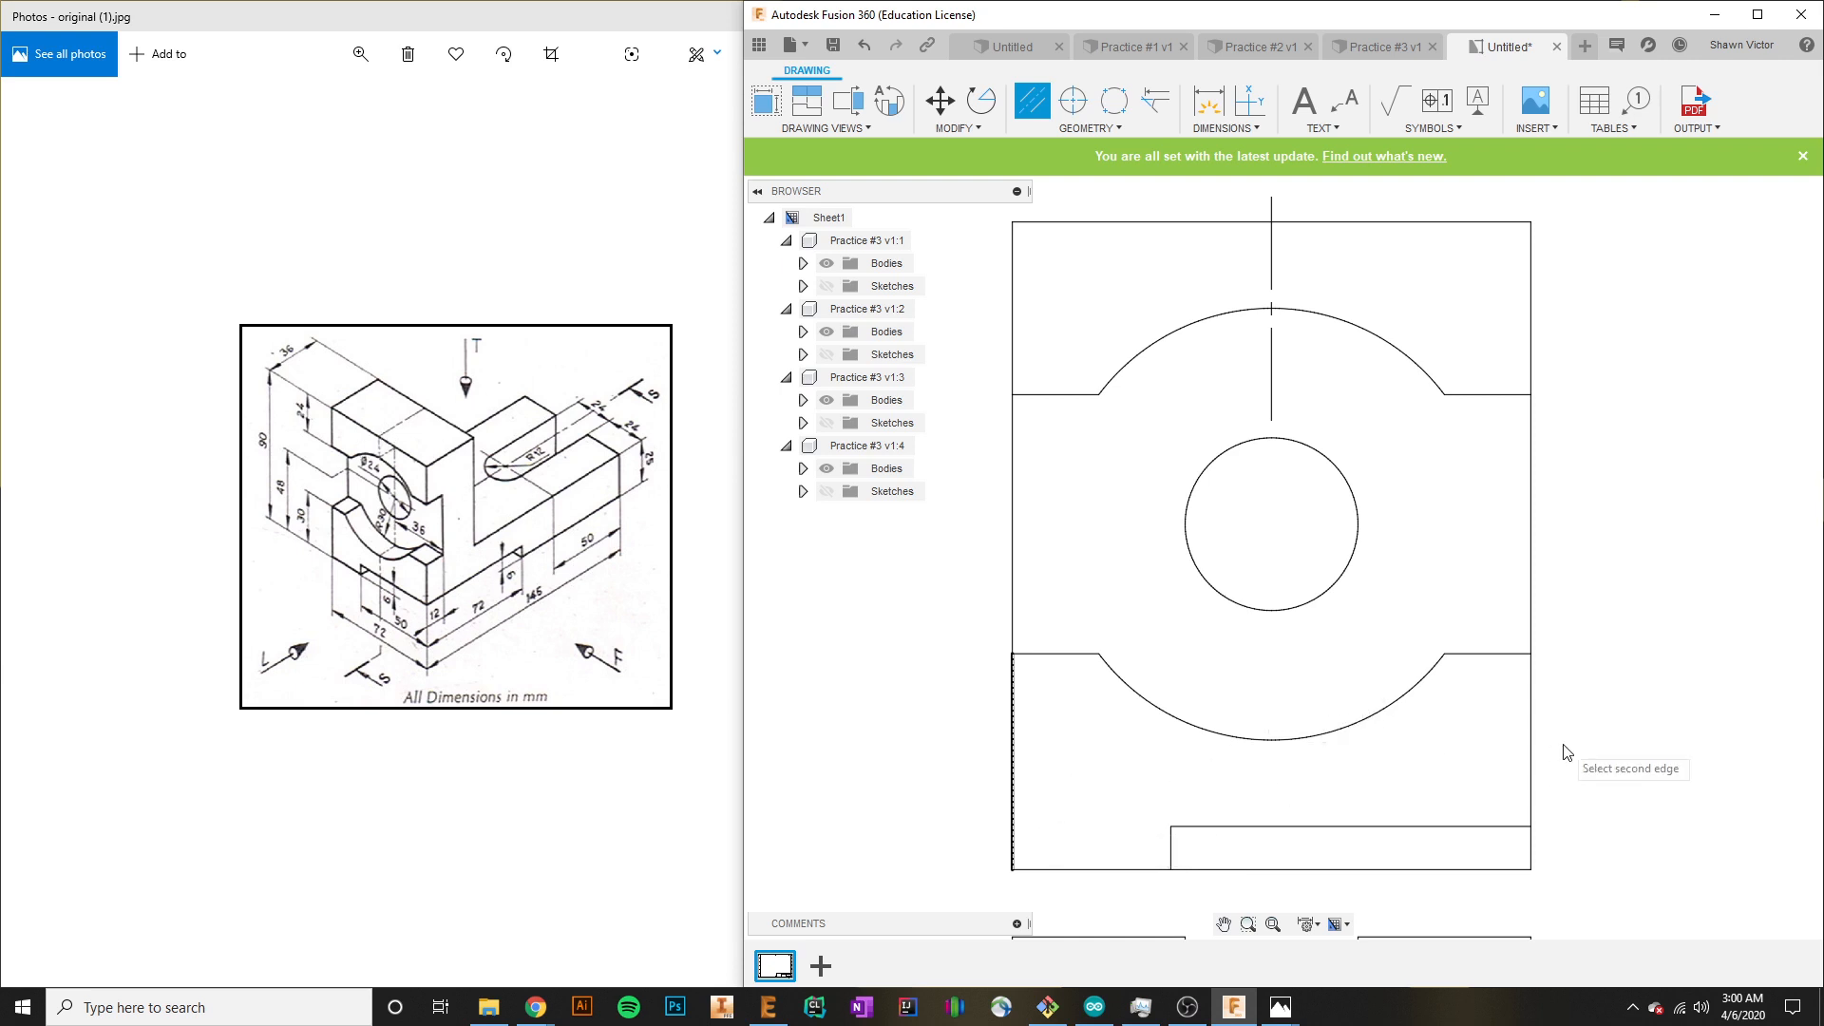
click(1531, 757)
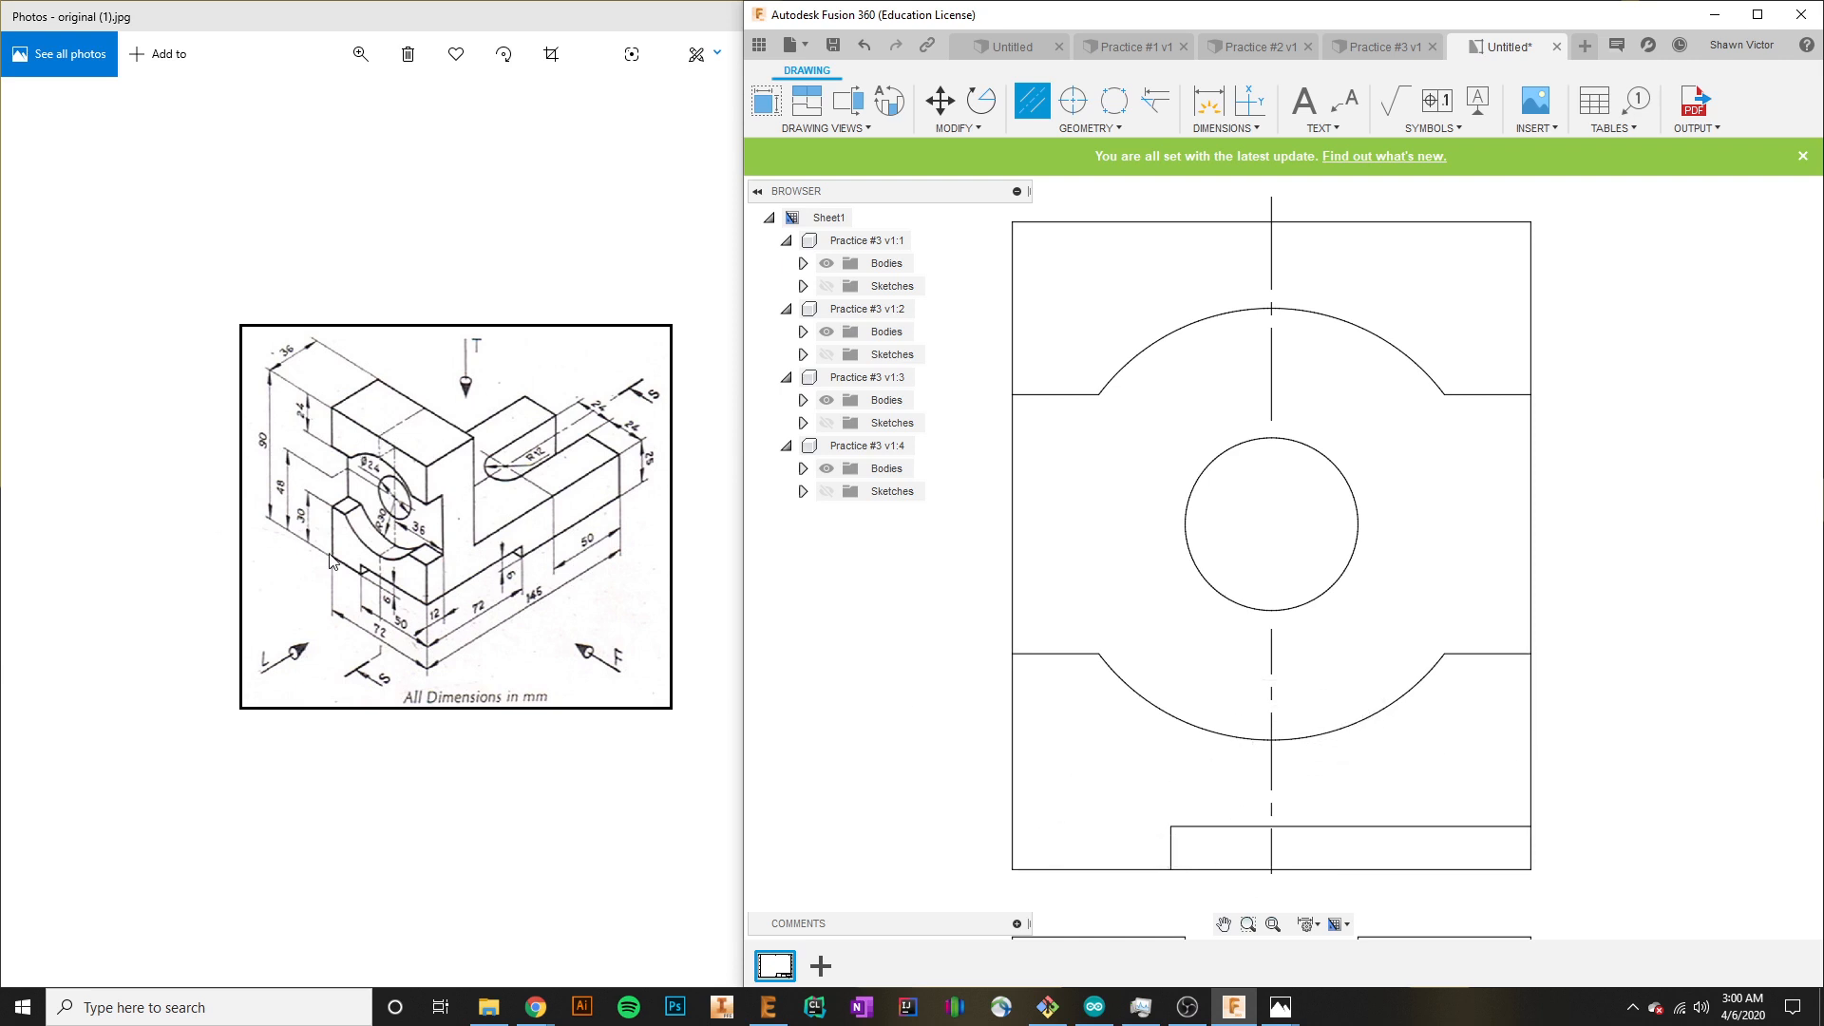
click(1071, 101)
click(1216, 590)
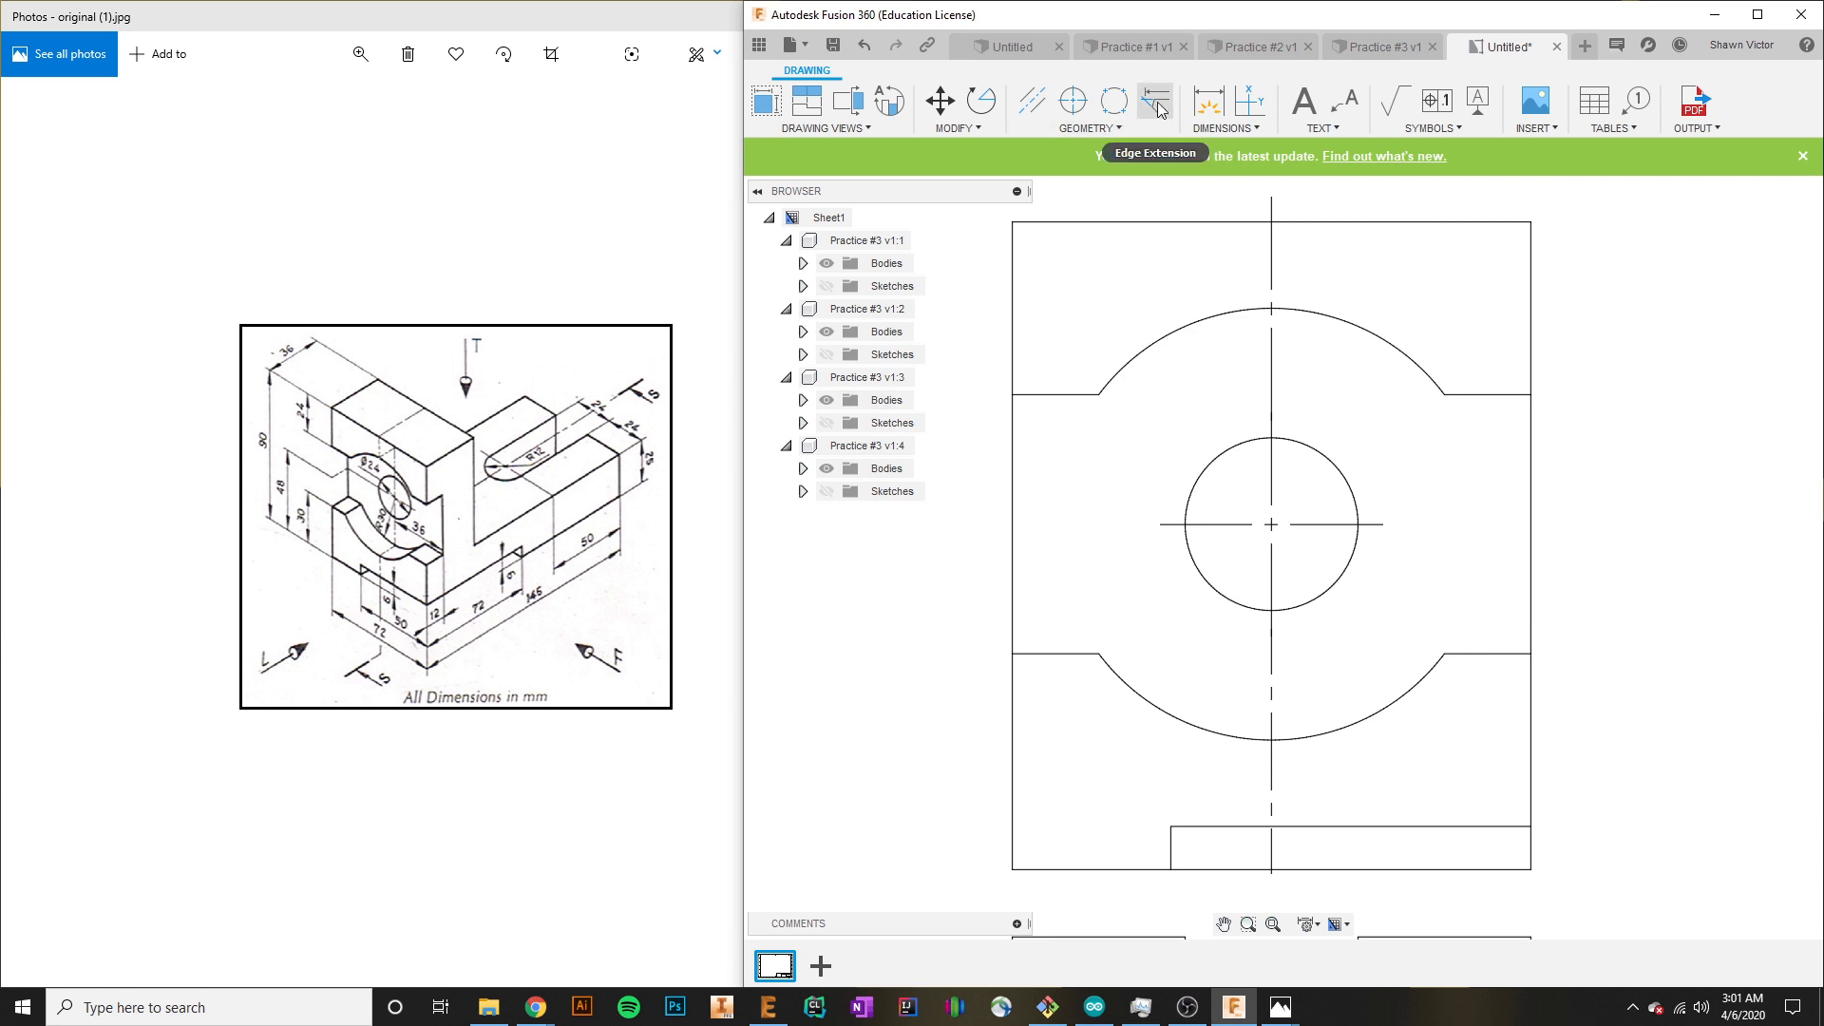
Dimension the height of the front view's upper-left vertical edge, placing the dimension outside the part's left side.
click(1210, 102)
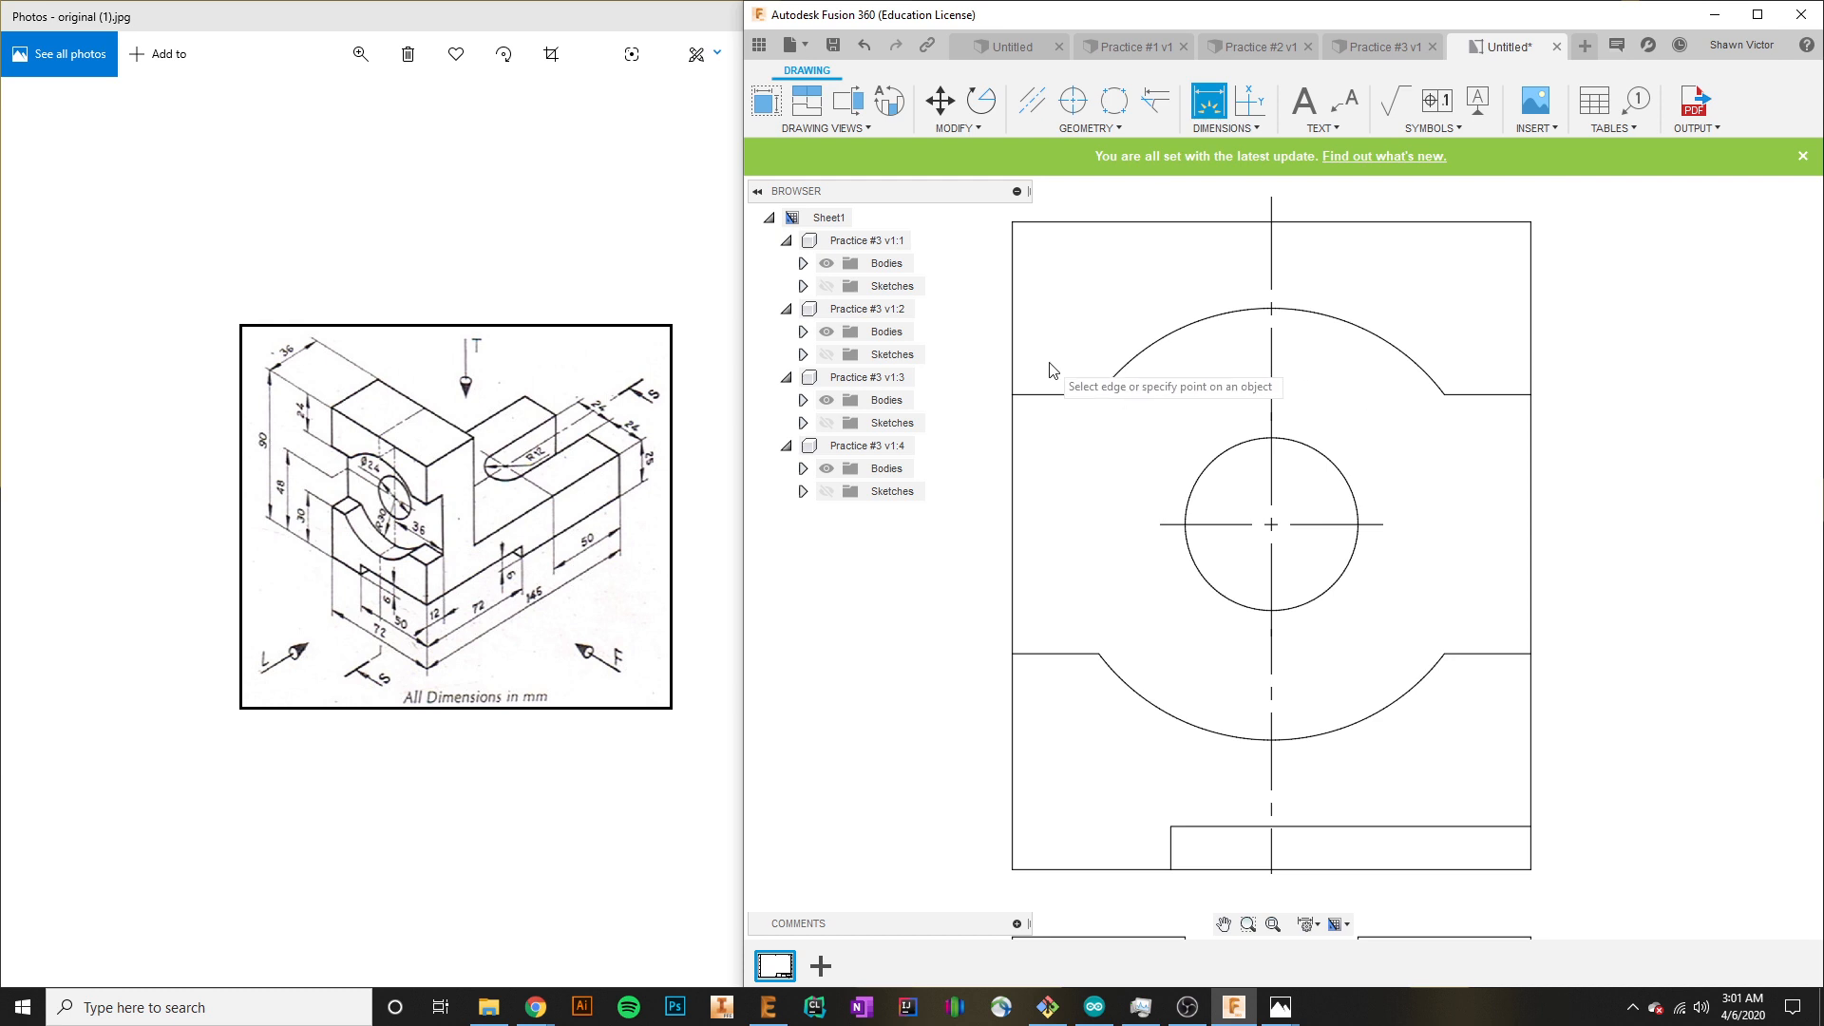
middle_drag(993, 357, 1058, 340)
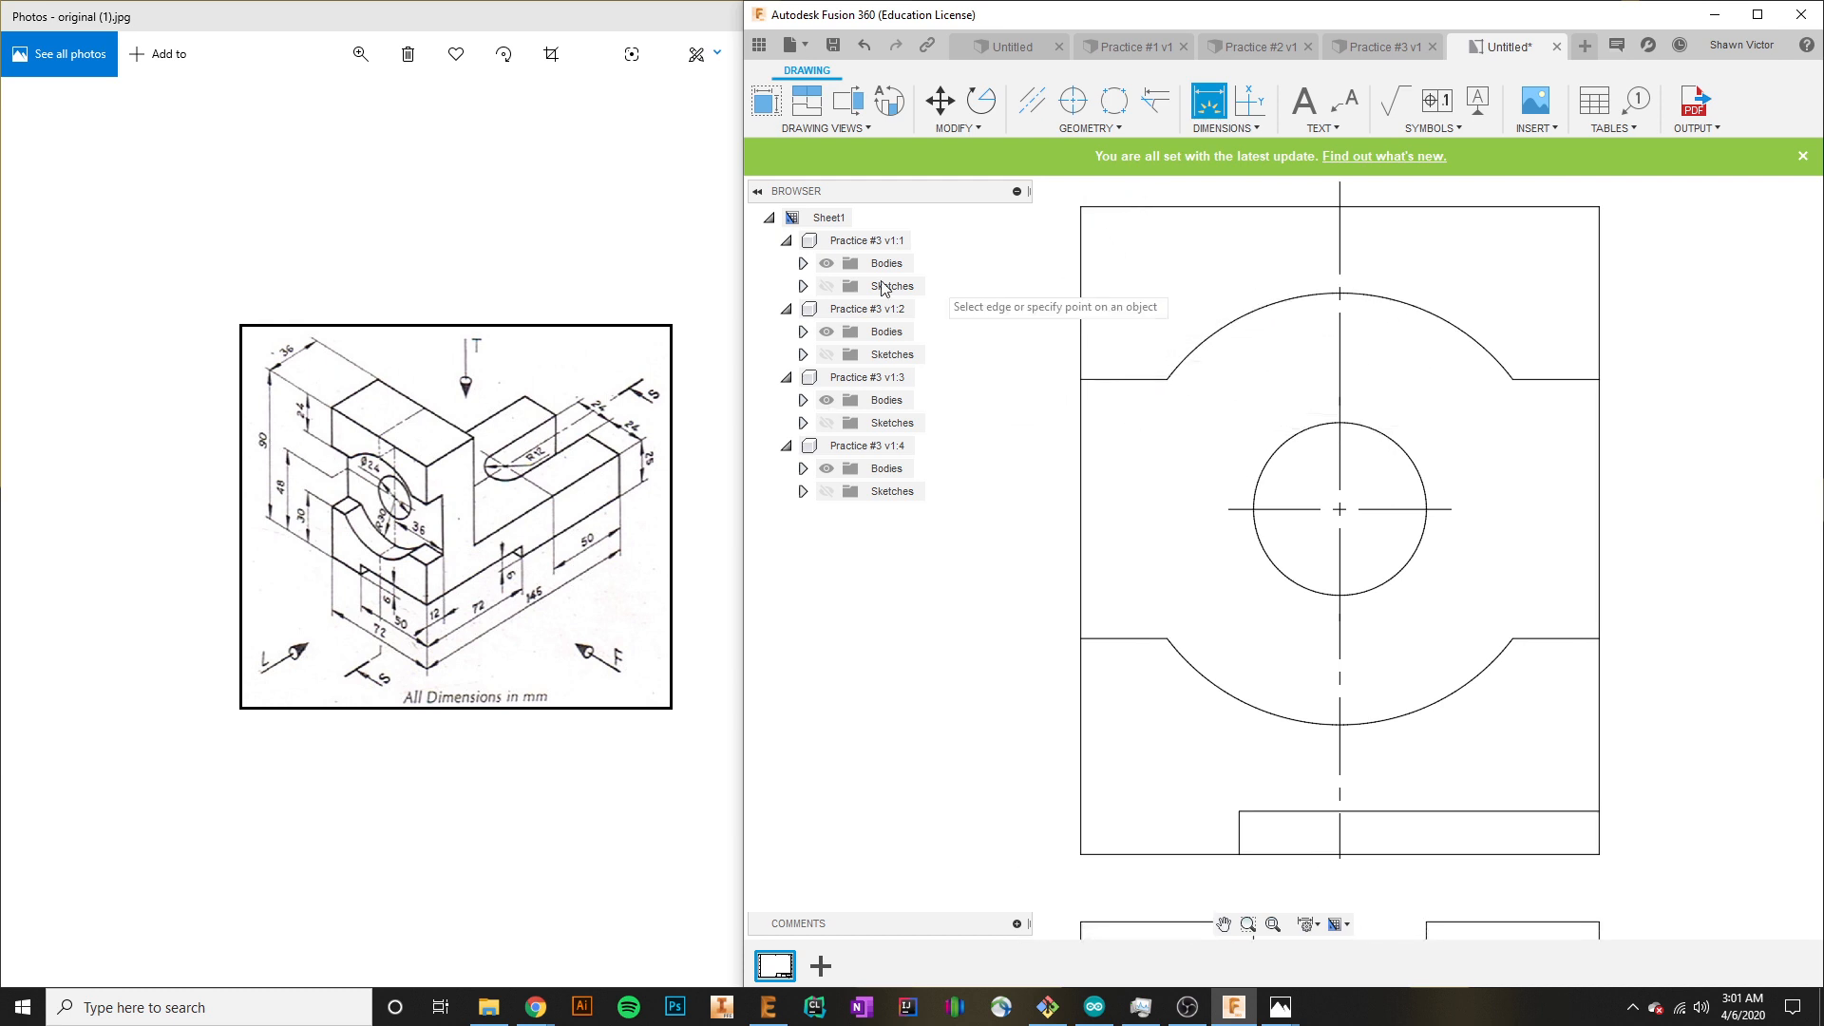
click(1080, 313)
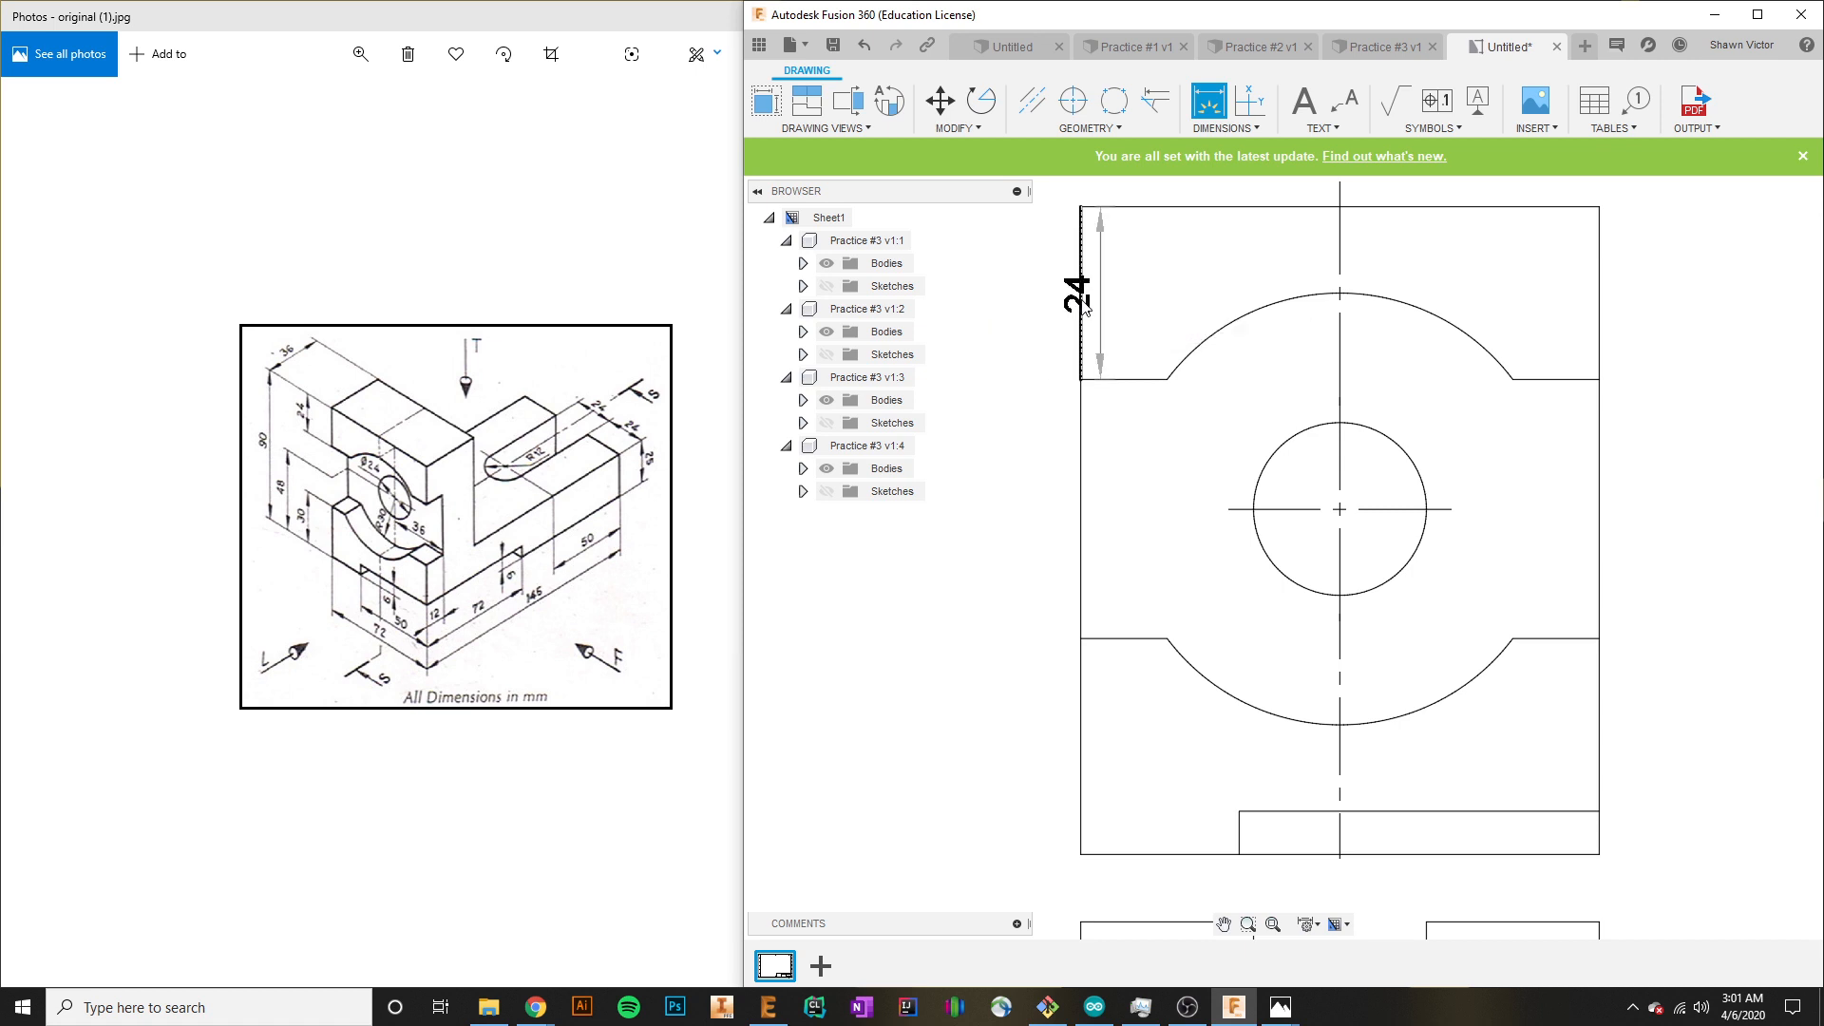
click(1041, 304)
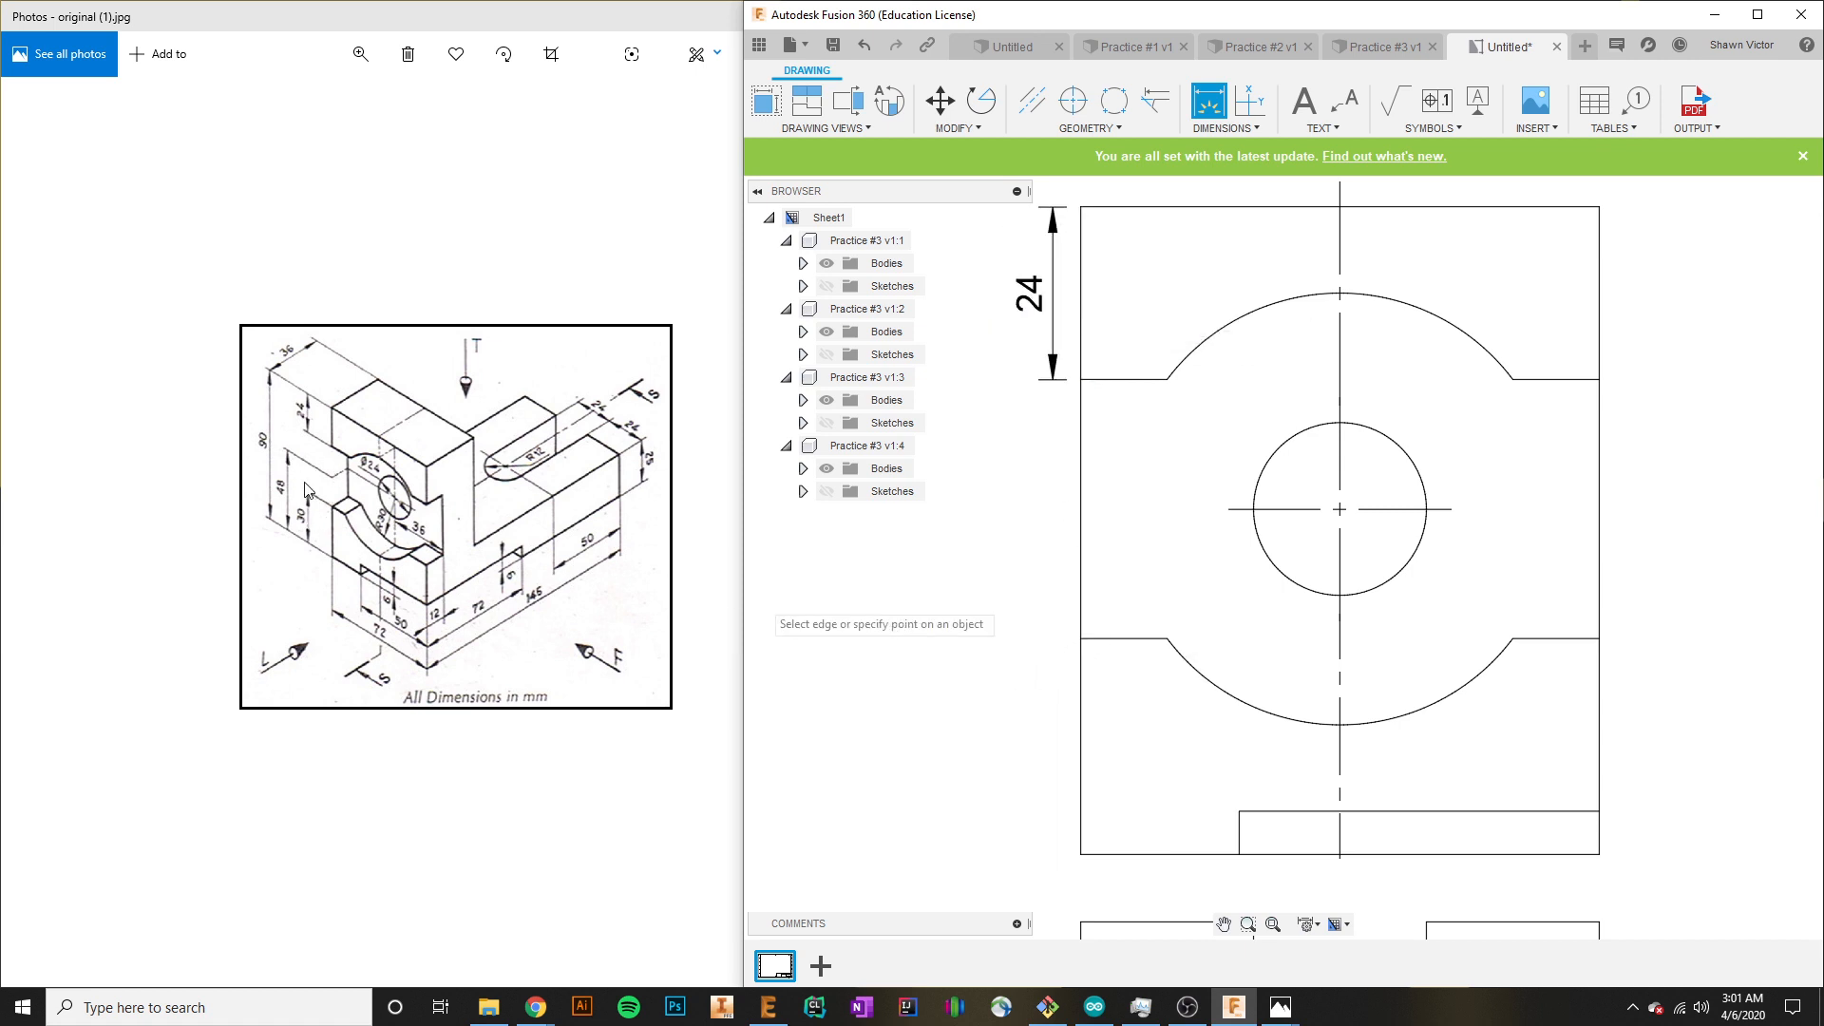
click(1339, 509)
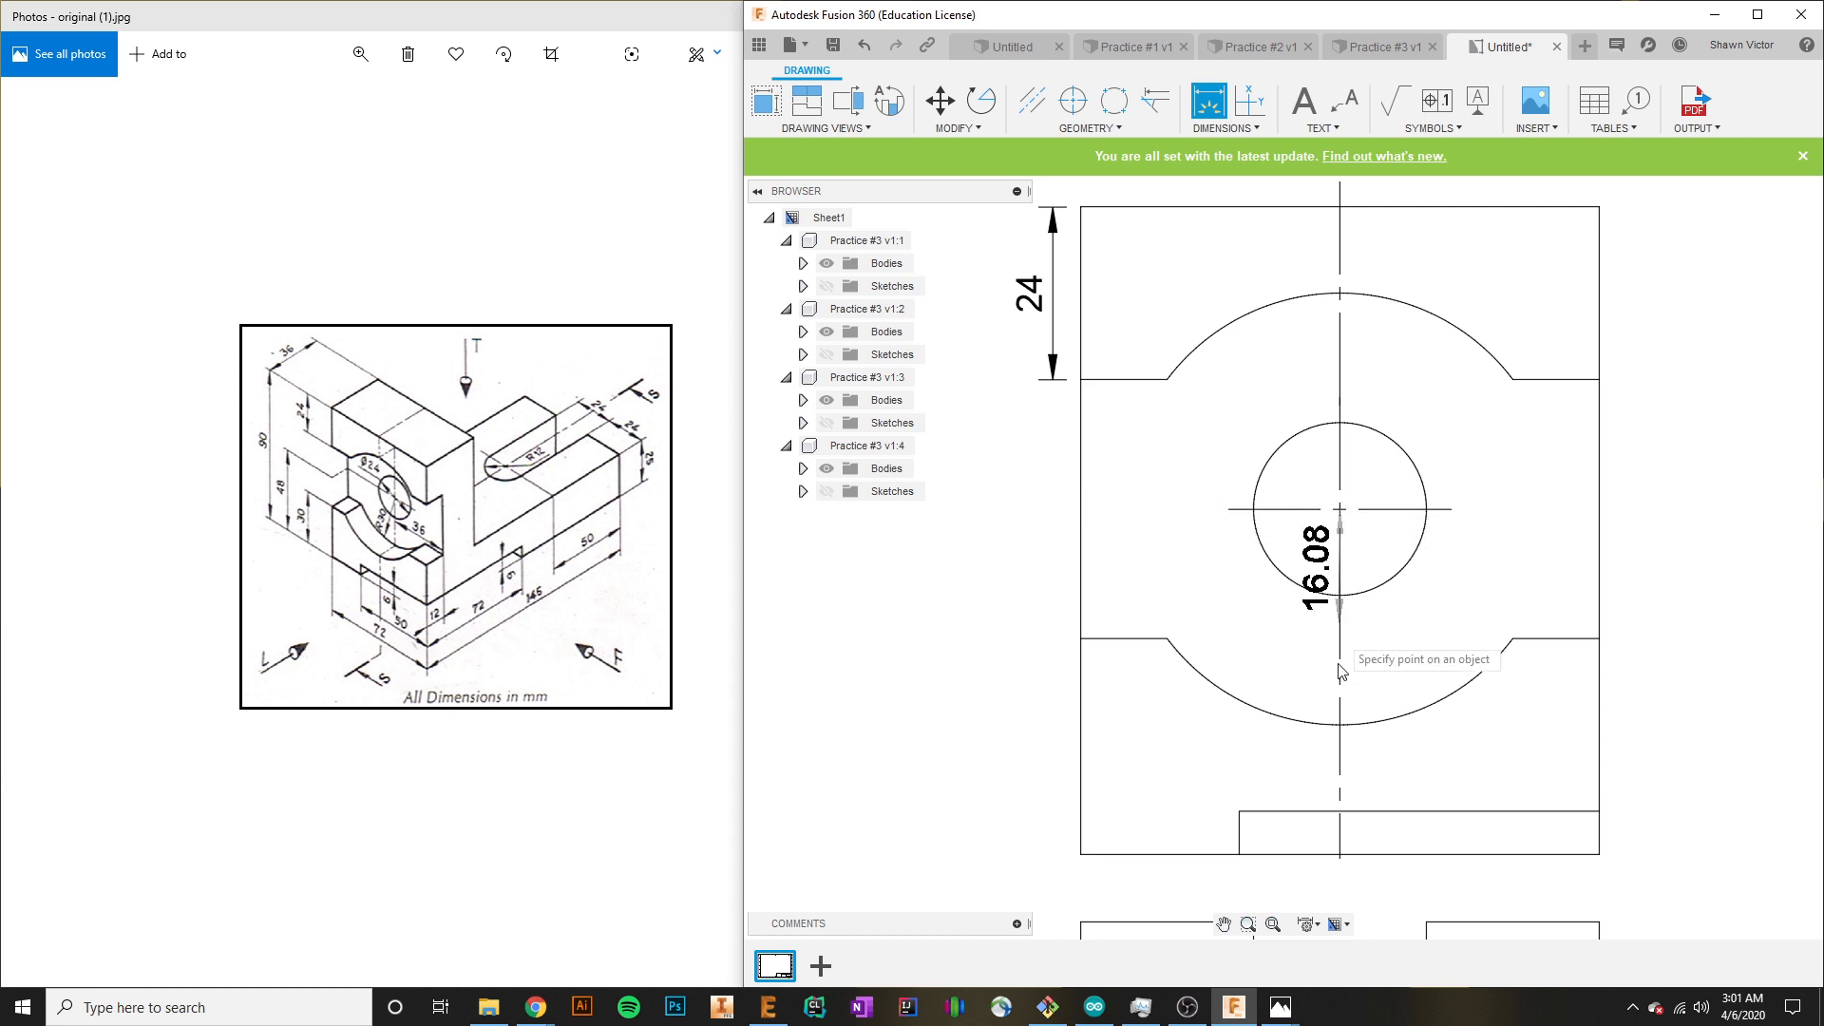
click(1340, 854)
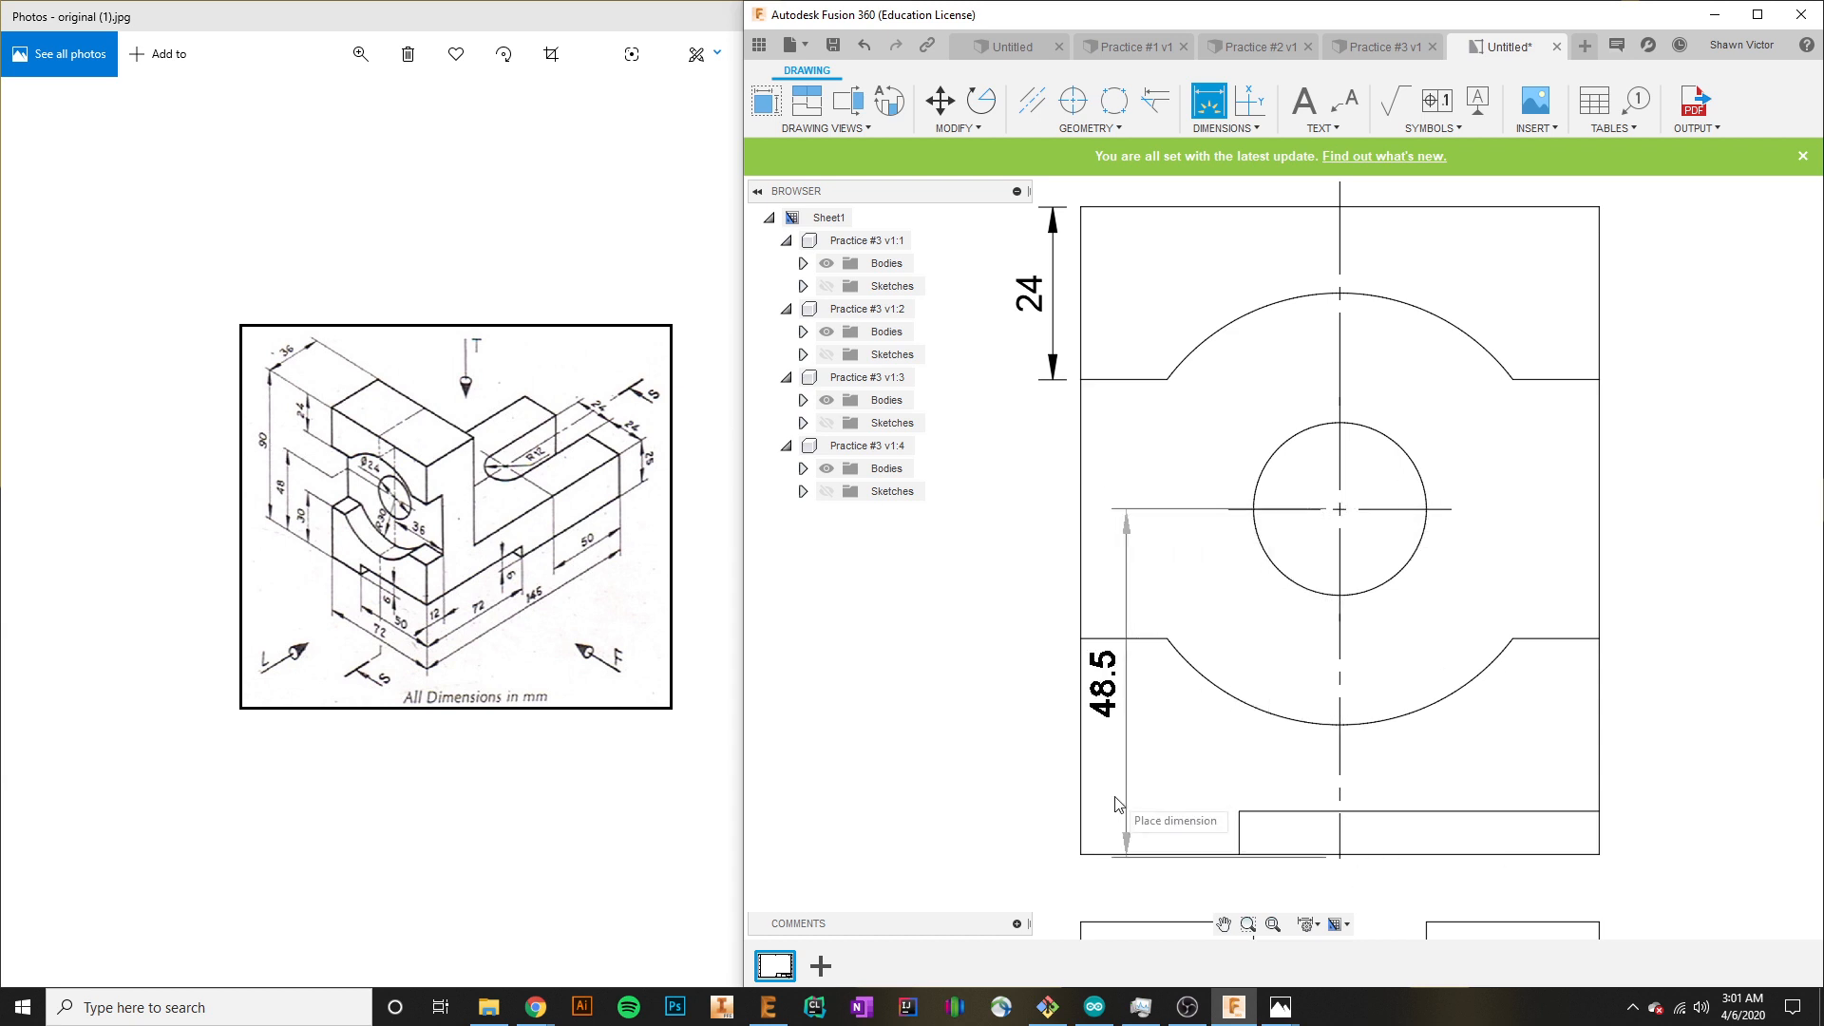
key(Escape)
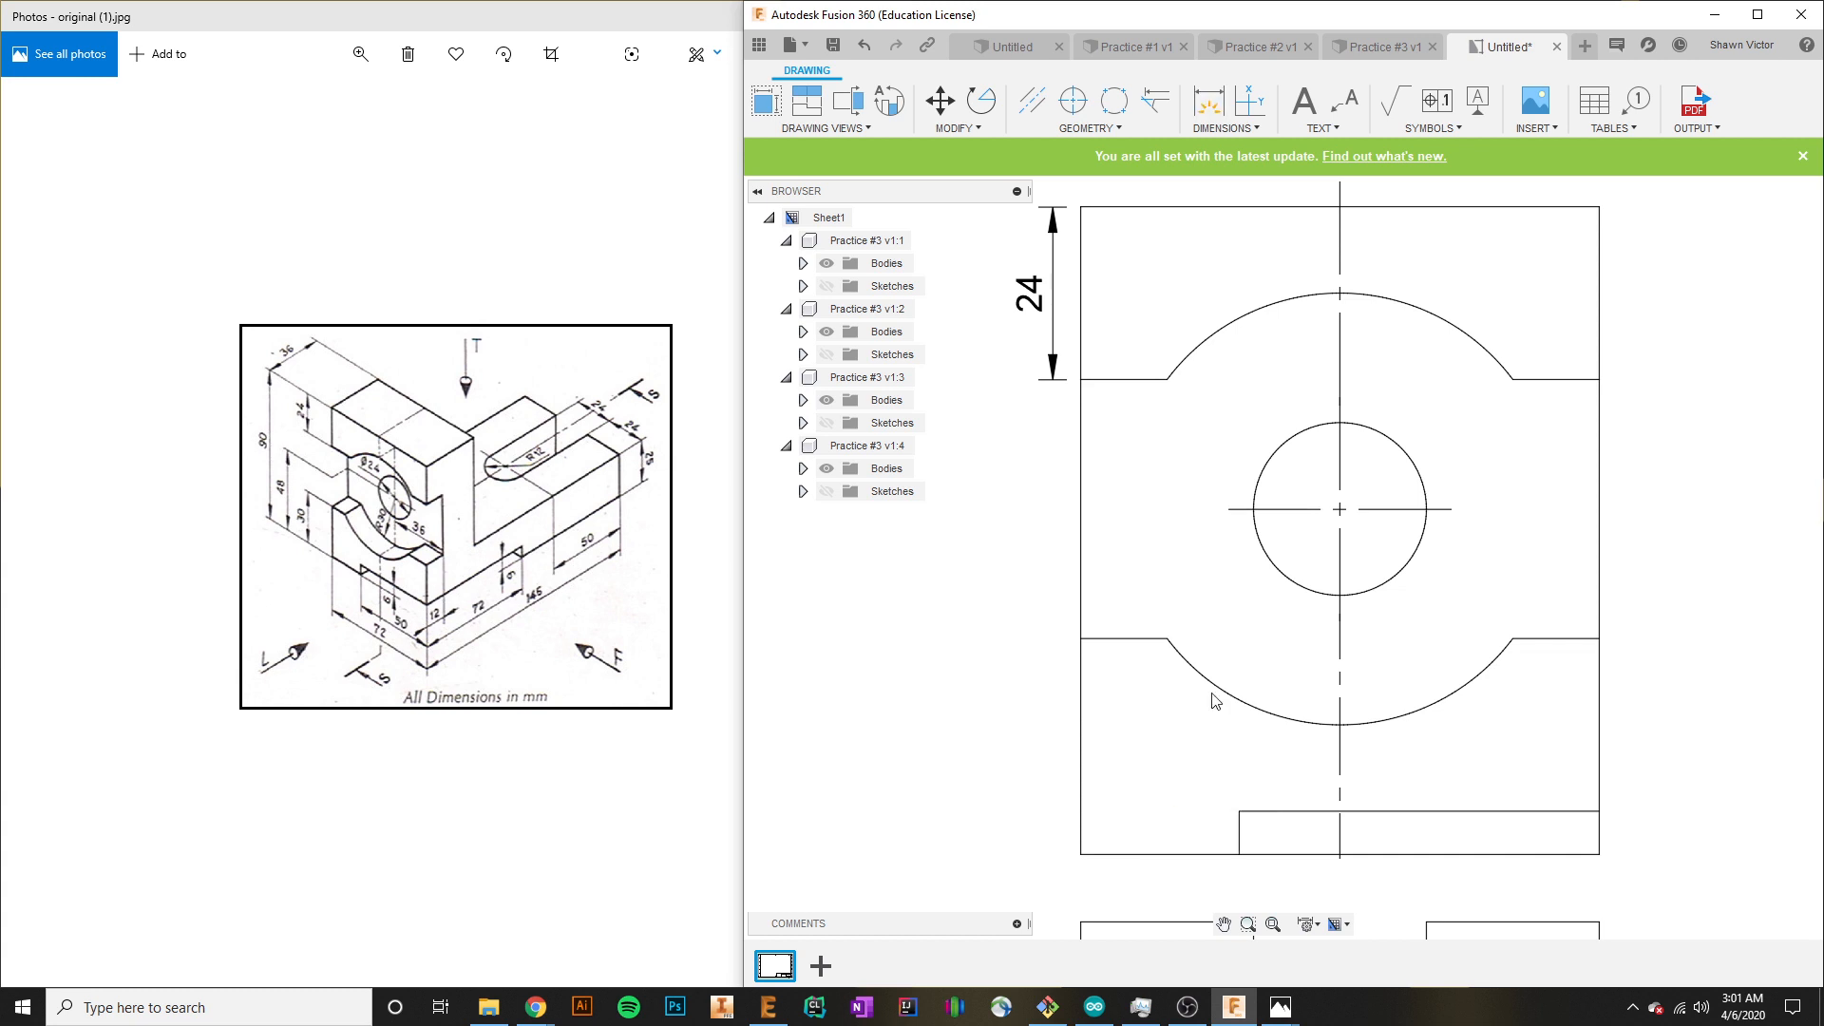
Dimension the vertical distance from the hole's center to the base edge in the front view, placed outside the part's left side.
click(1208, 100)
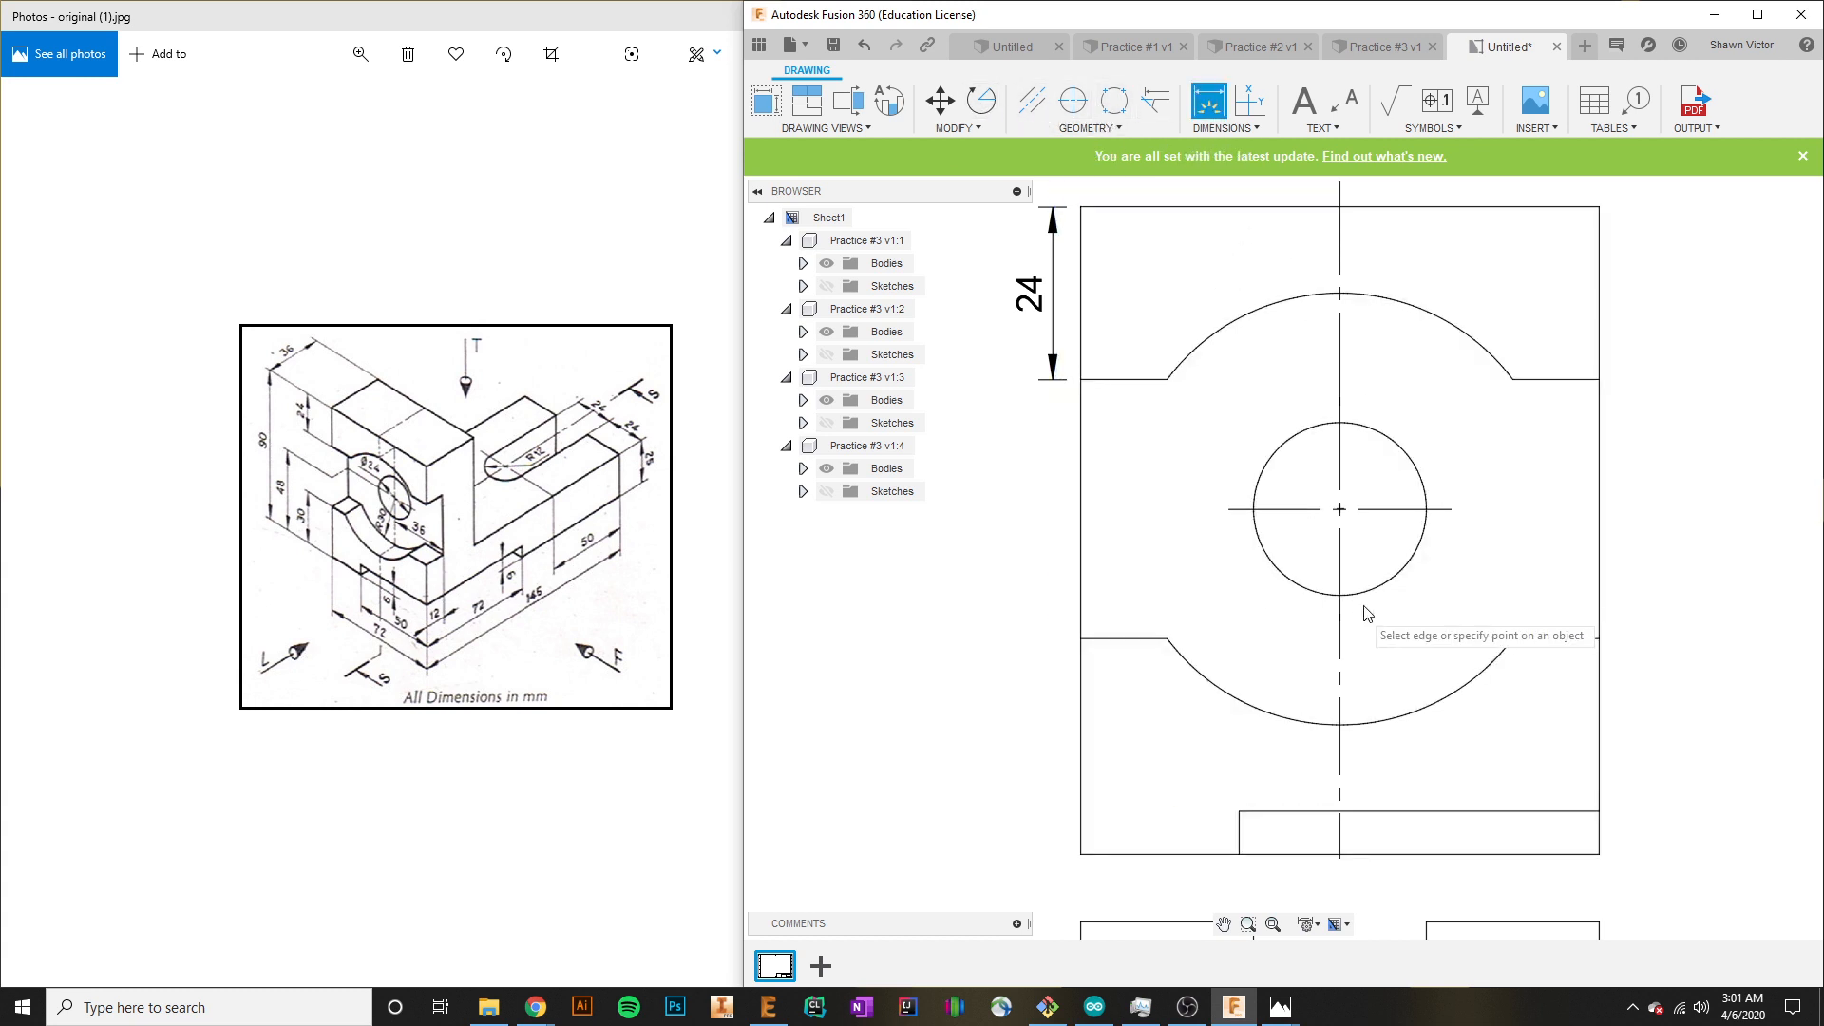
click(1340, 510)
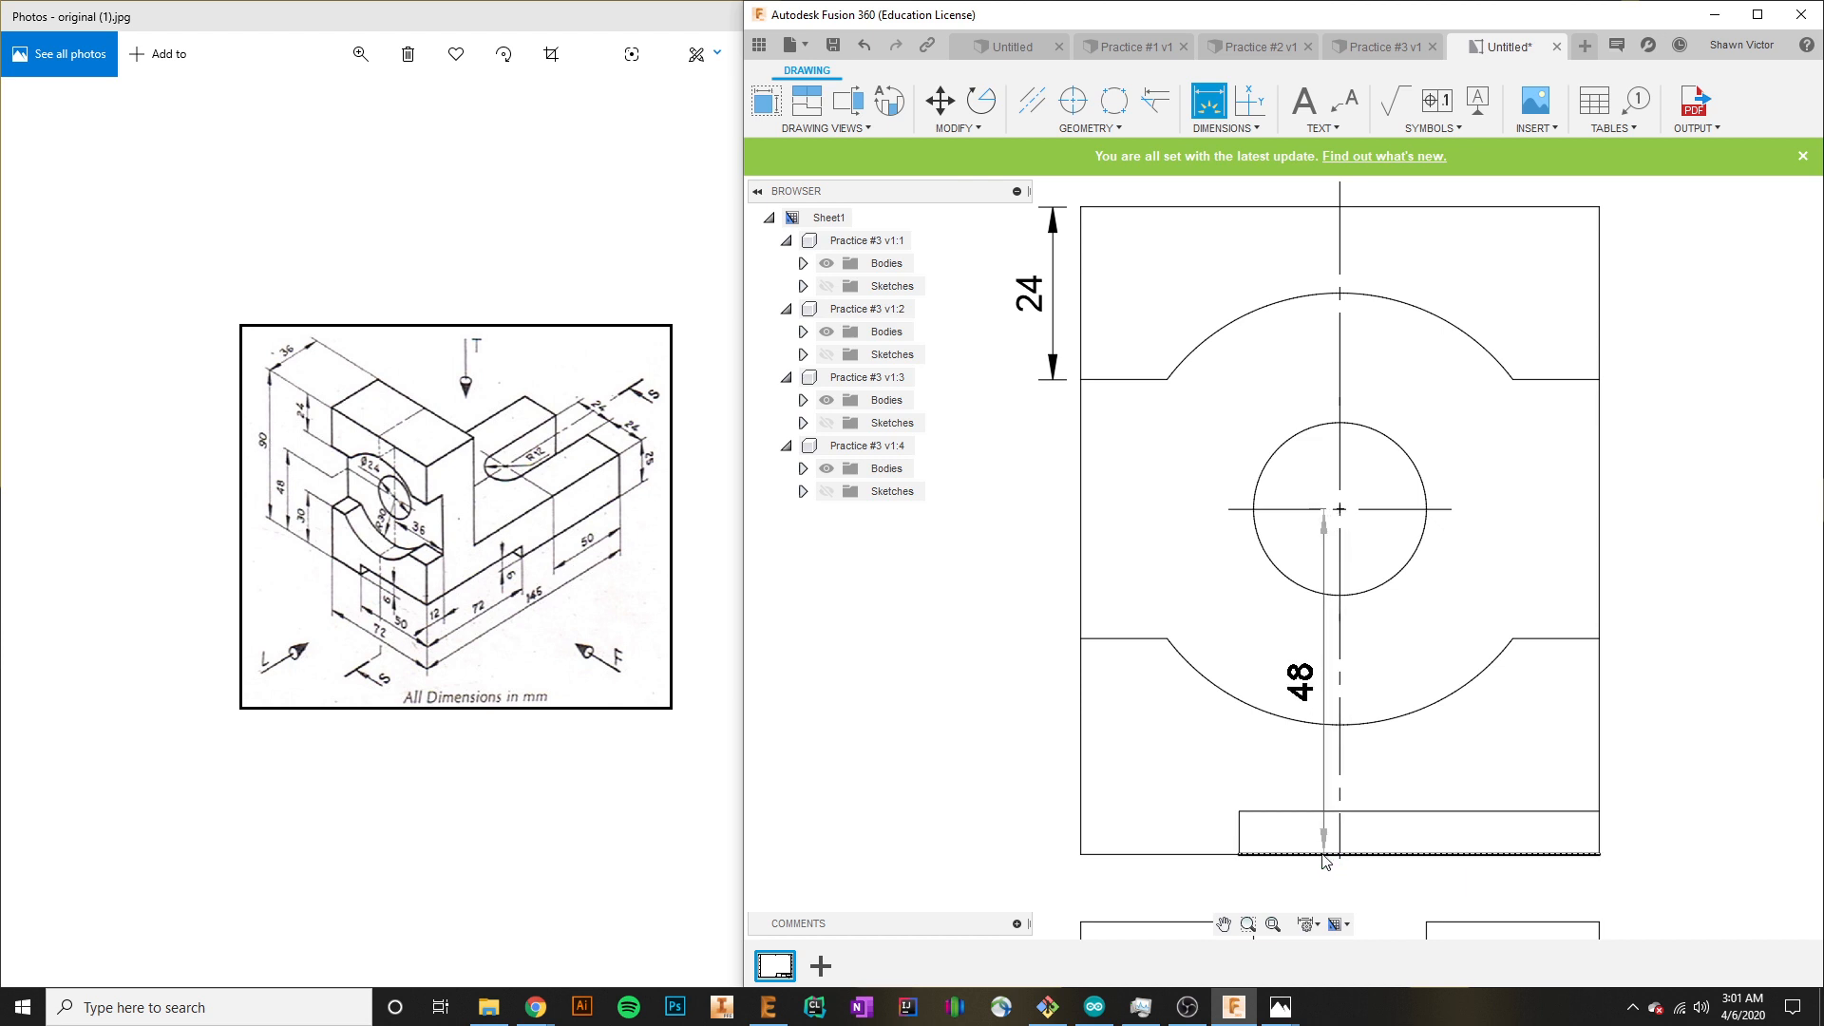
click(1302, 854)
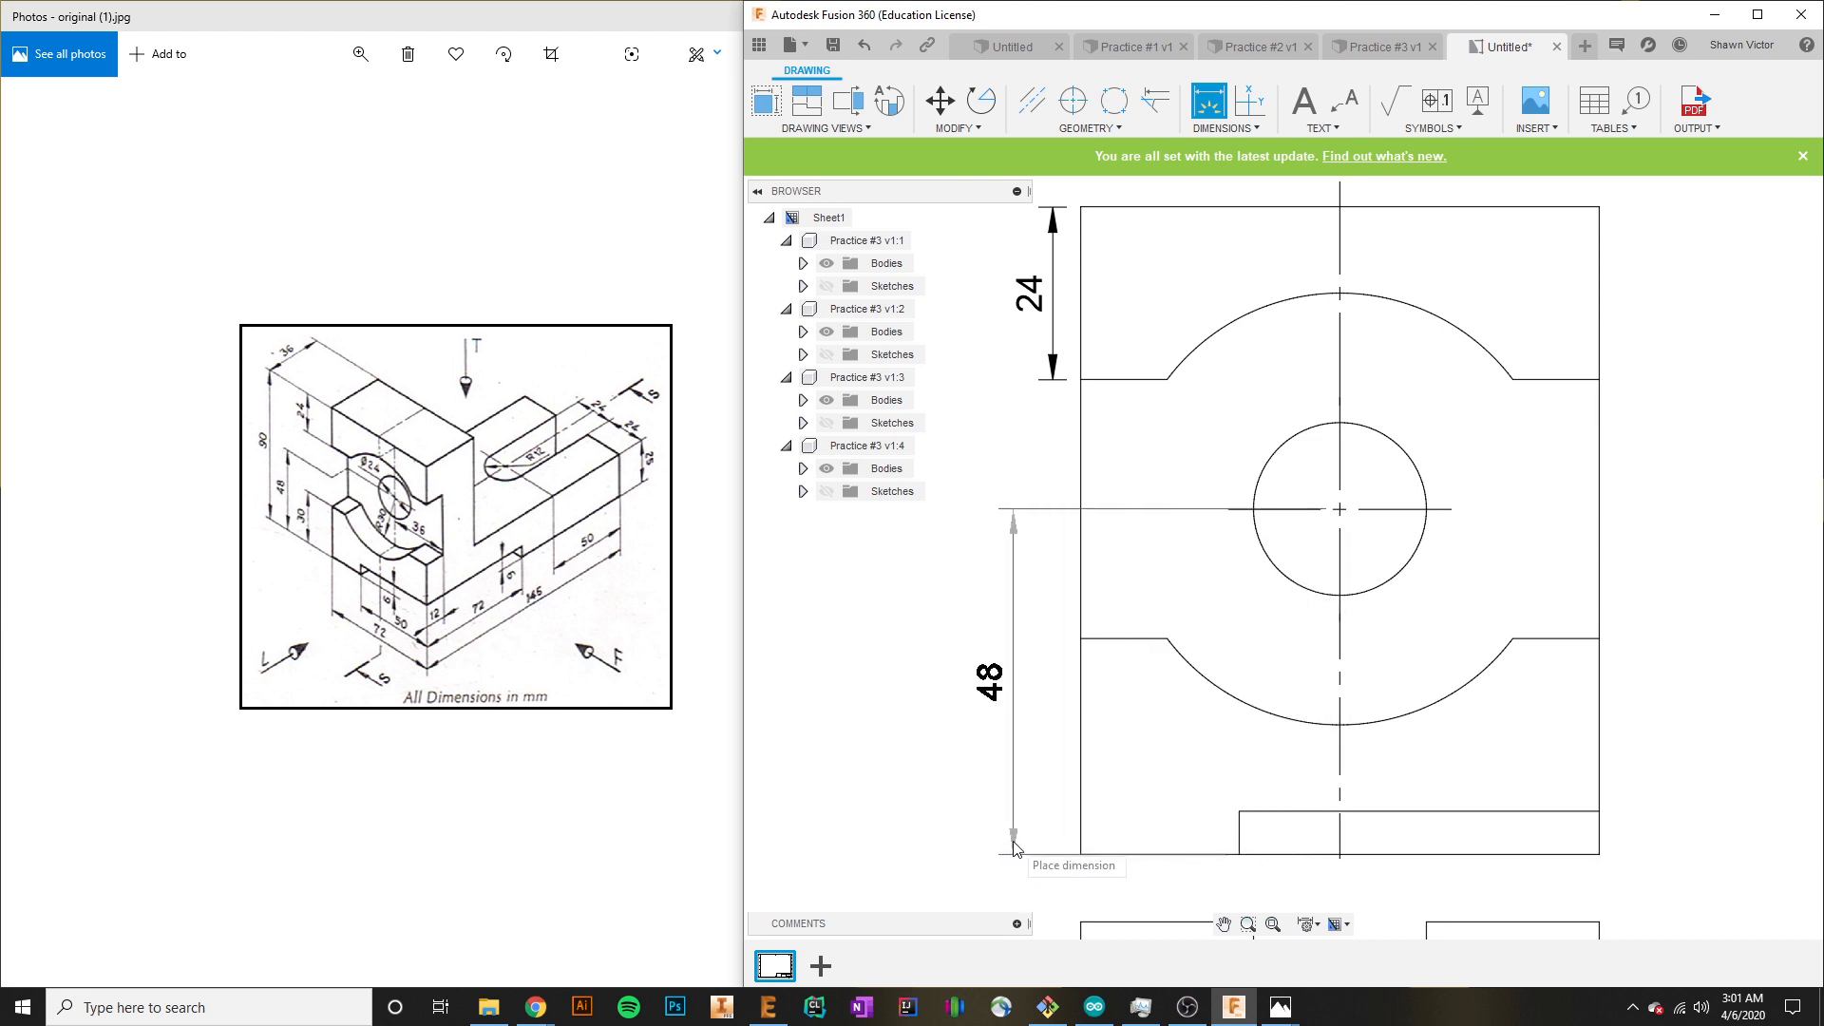
click(967, 852)
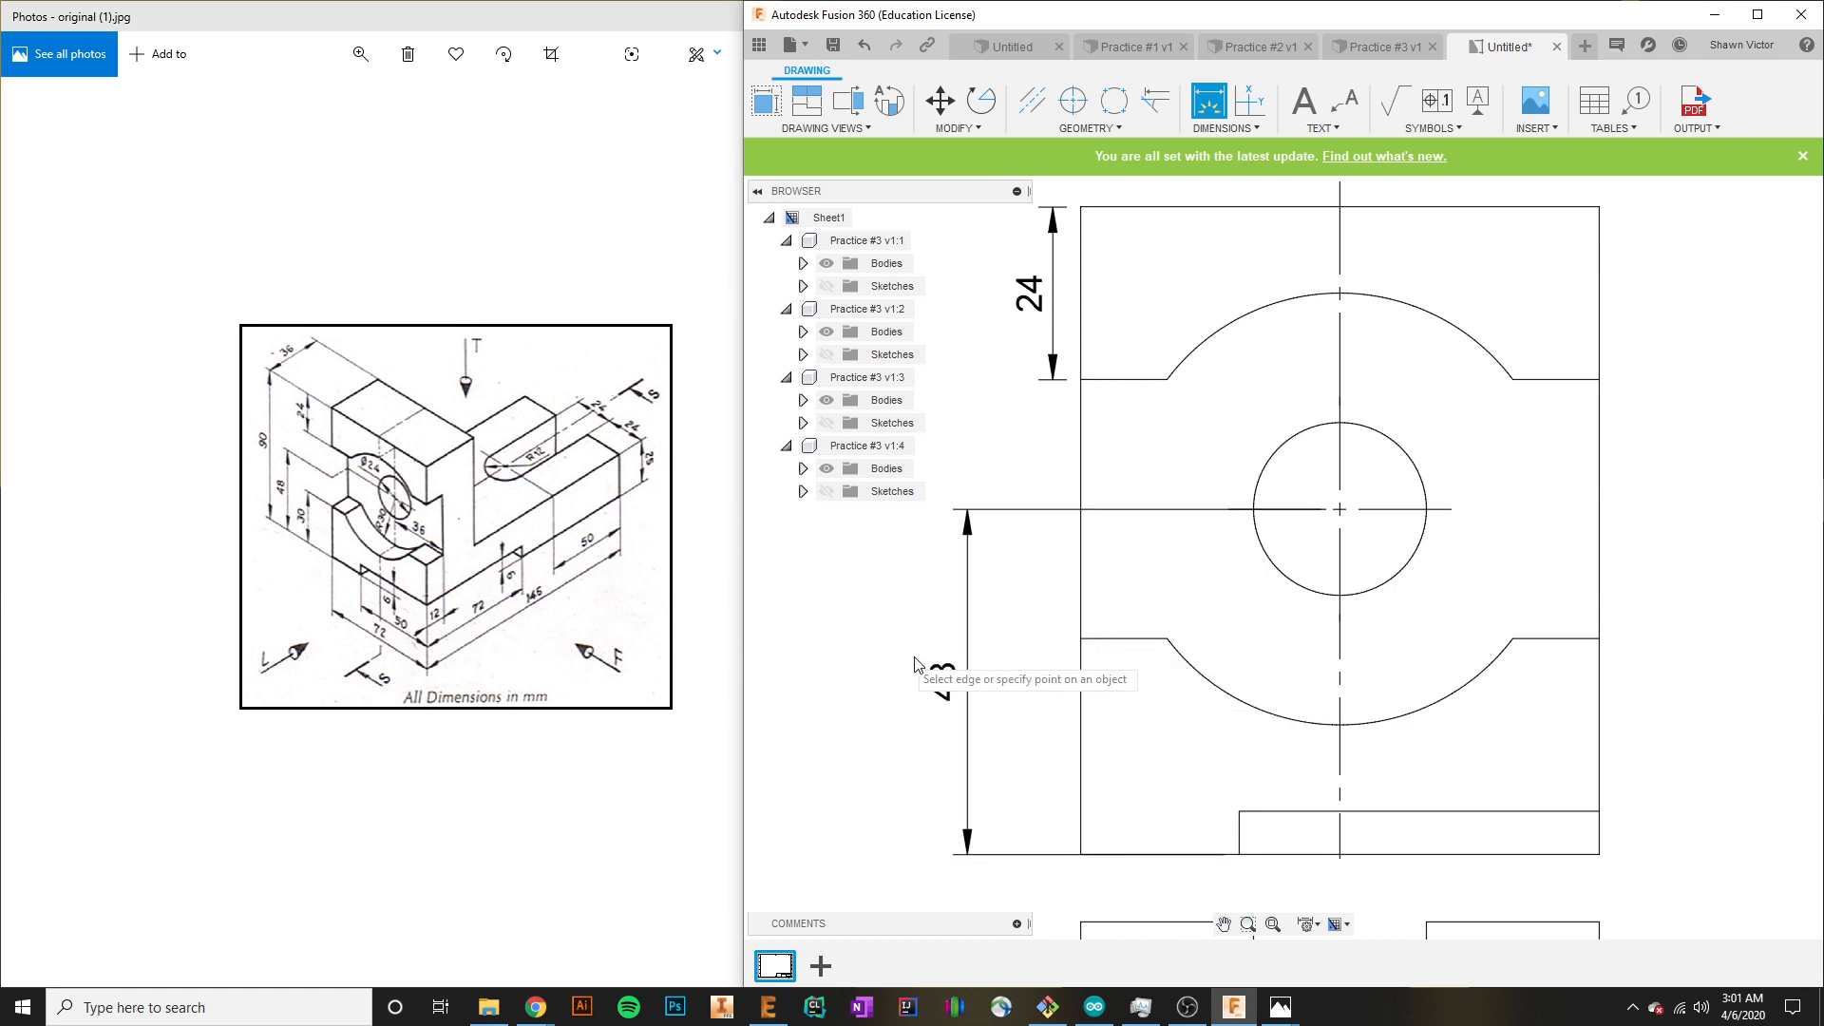
Dimension the height of the front view's lower-left vertical edge, placed between the part and the hole-height dimension.
click(1081, 638)
click(1083, 851)
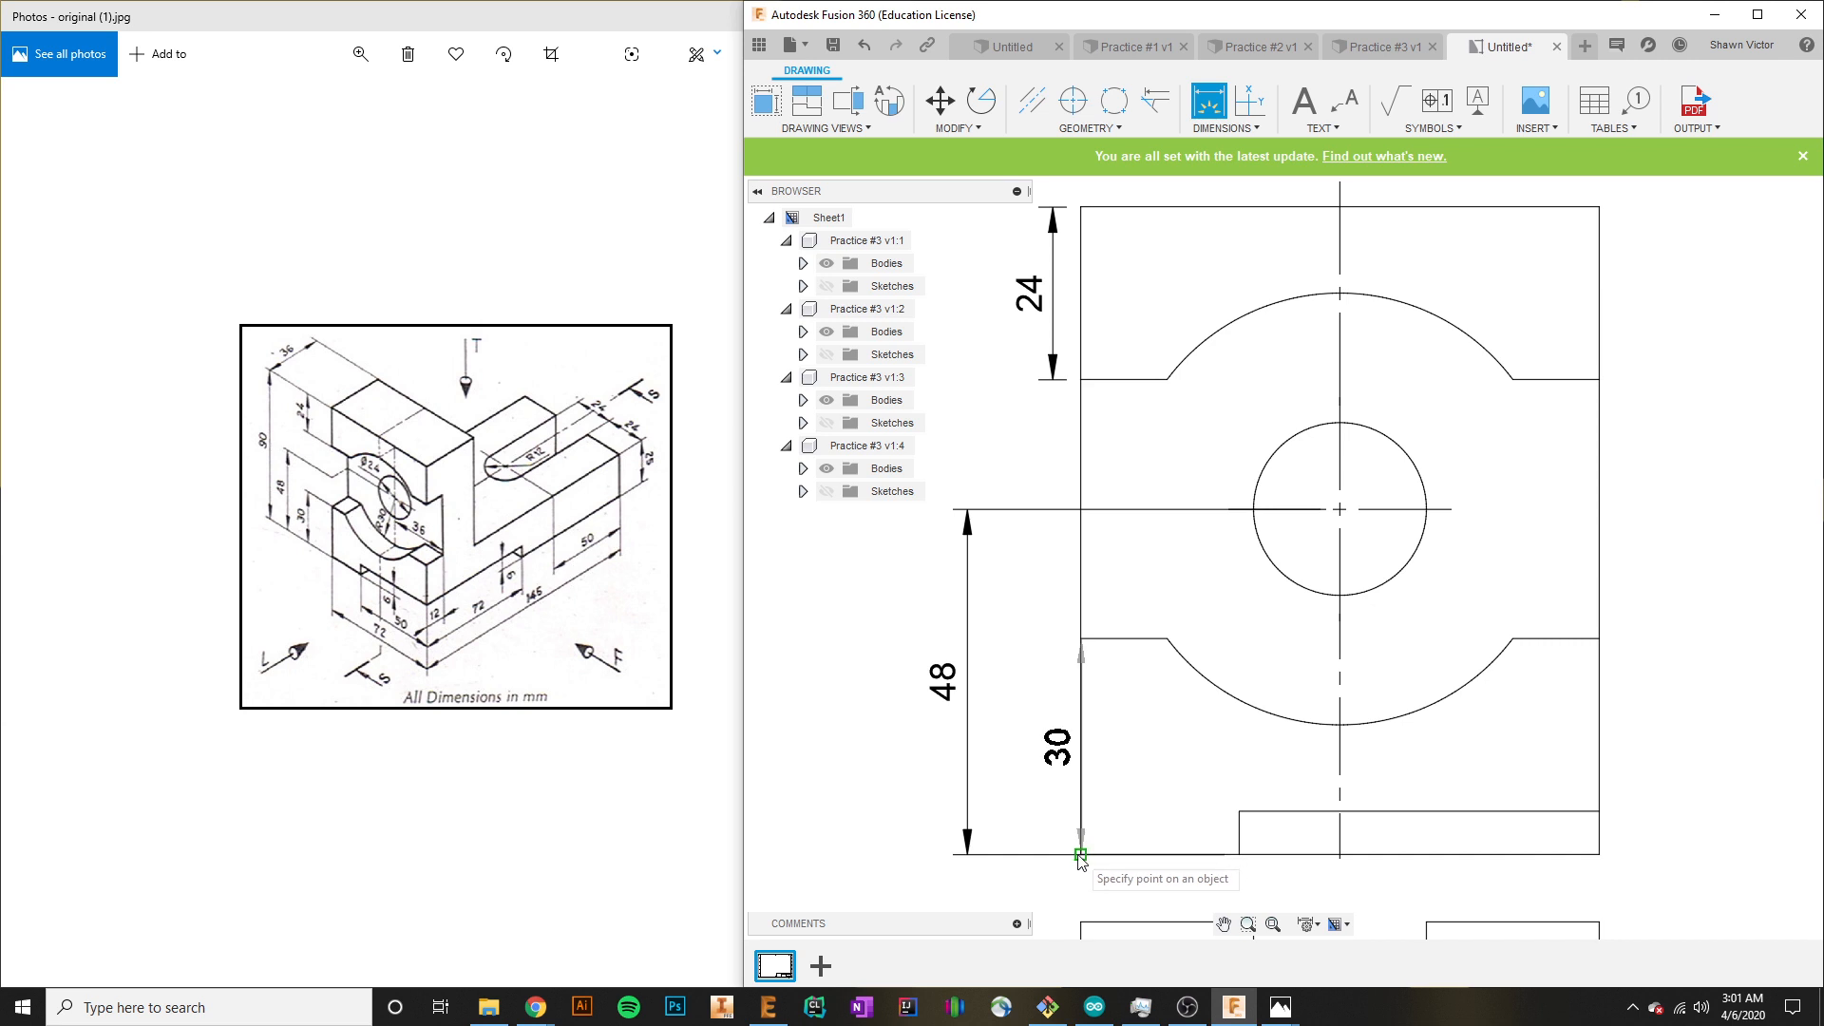
click(1037, 775)
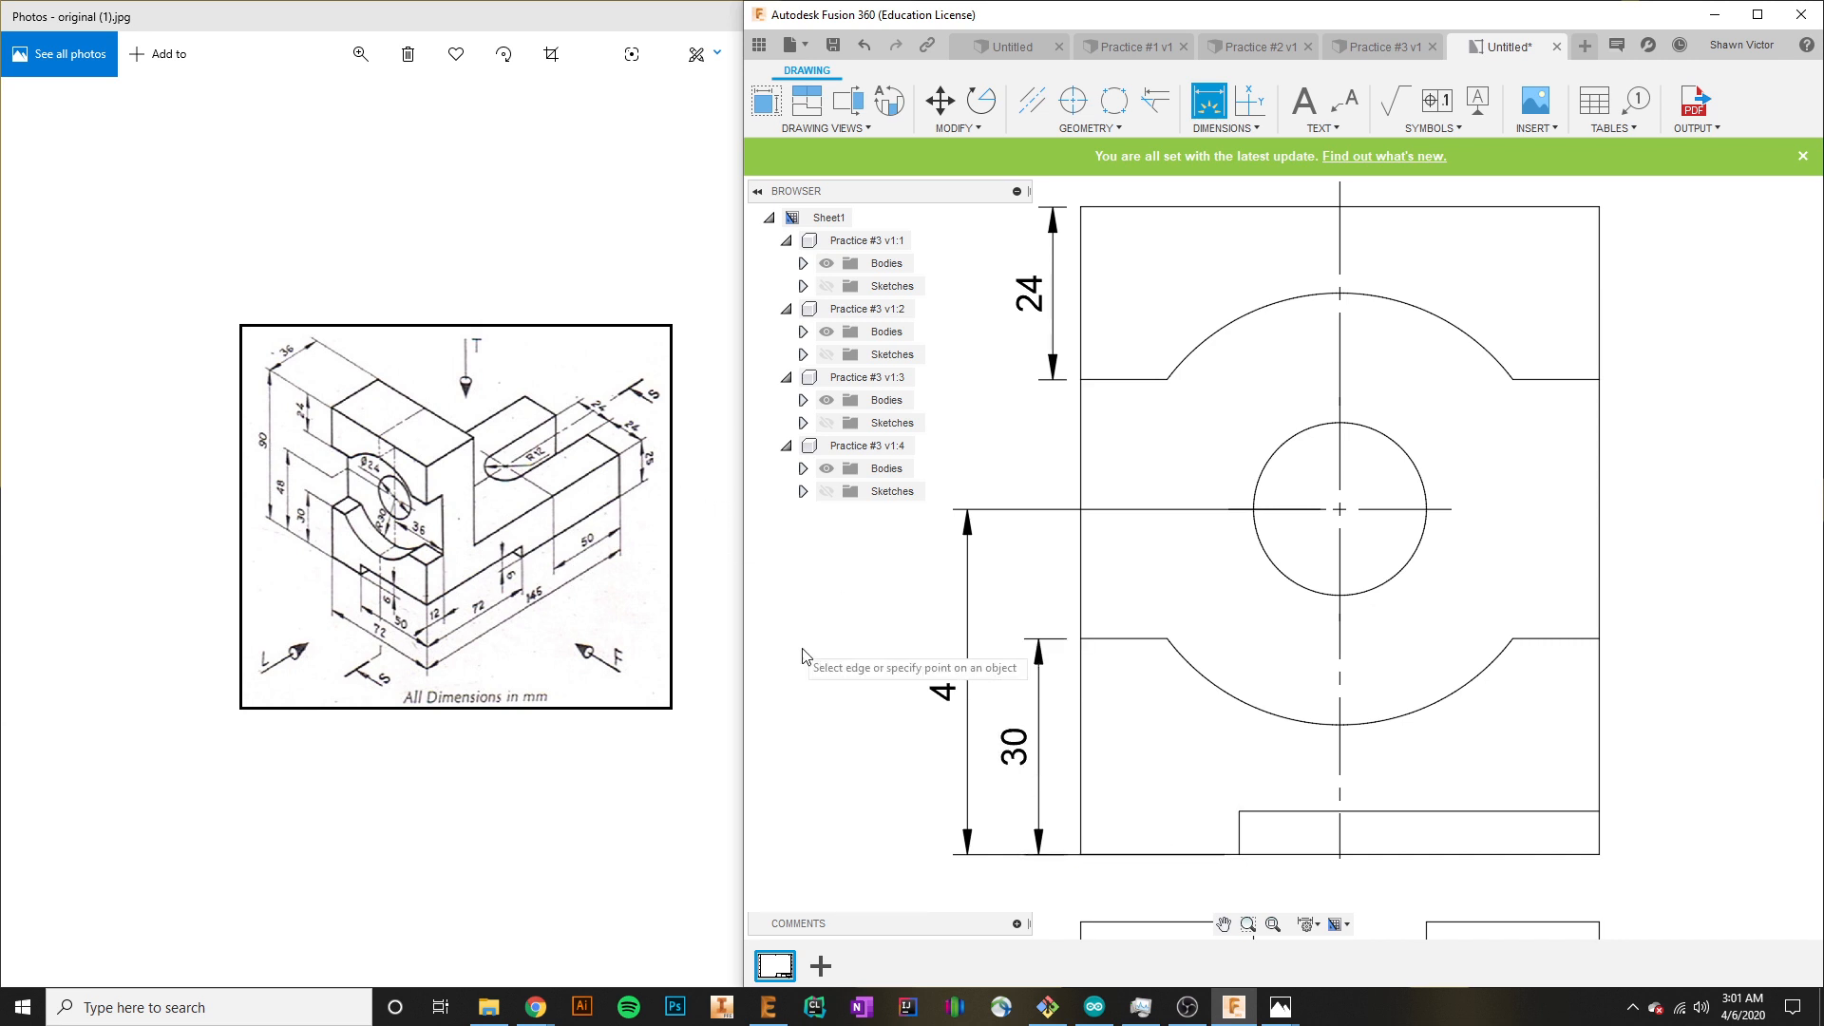
Dimension the front view's overall height between its left corners, placed outside the other vertical dimensions.
middle_drag(981, 484, 1134, 450)
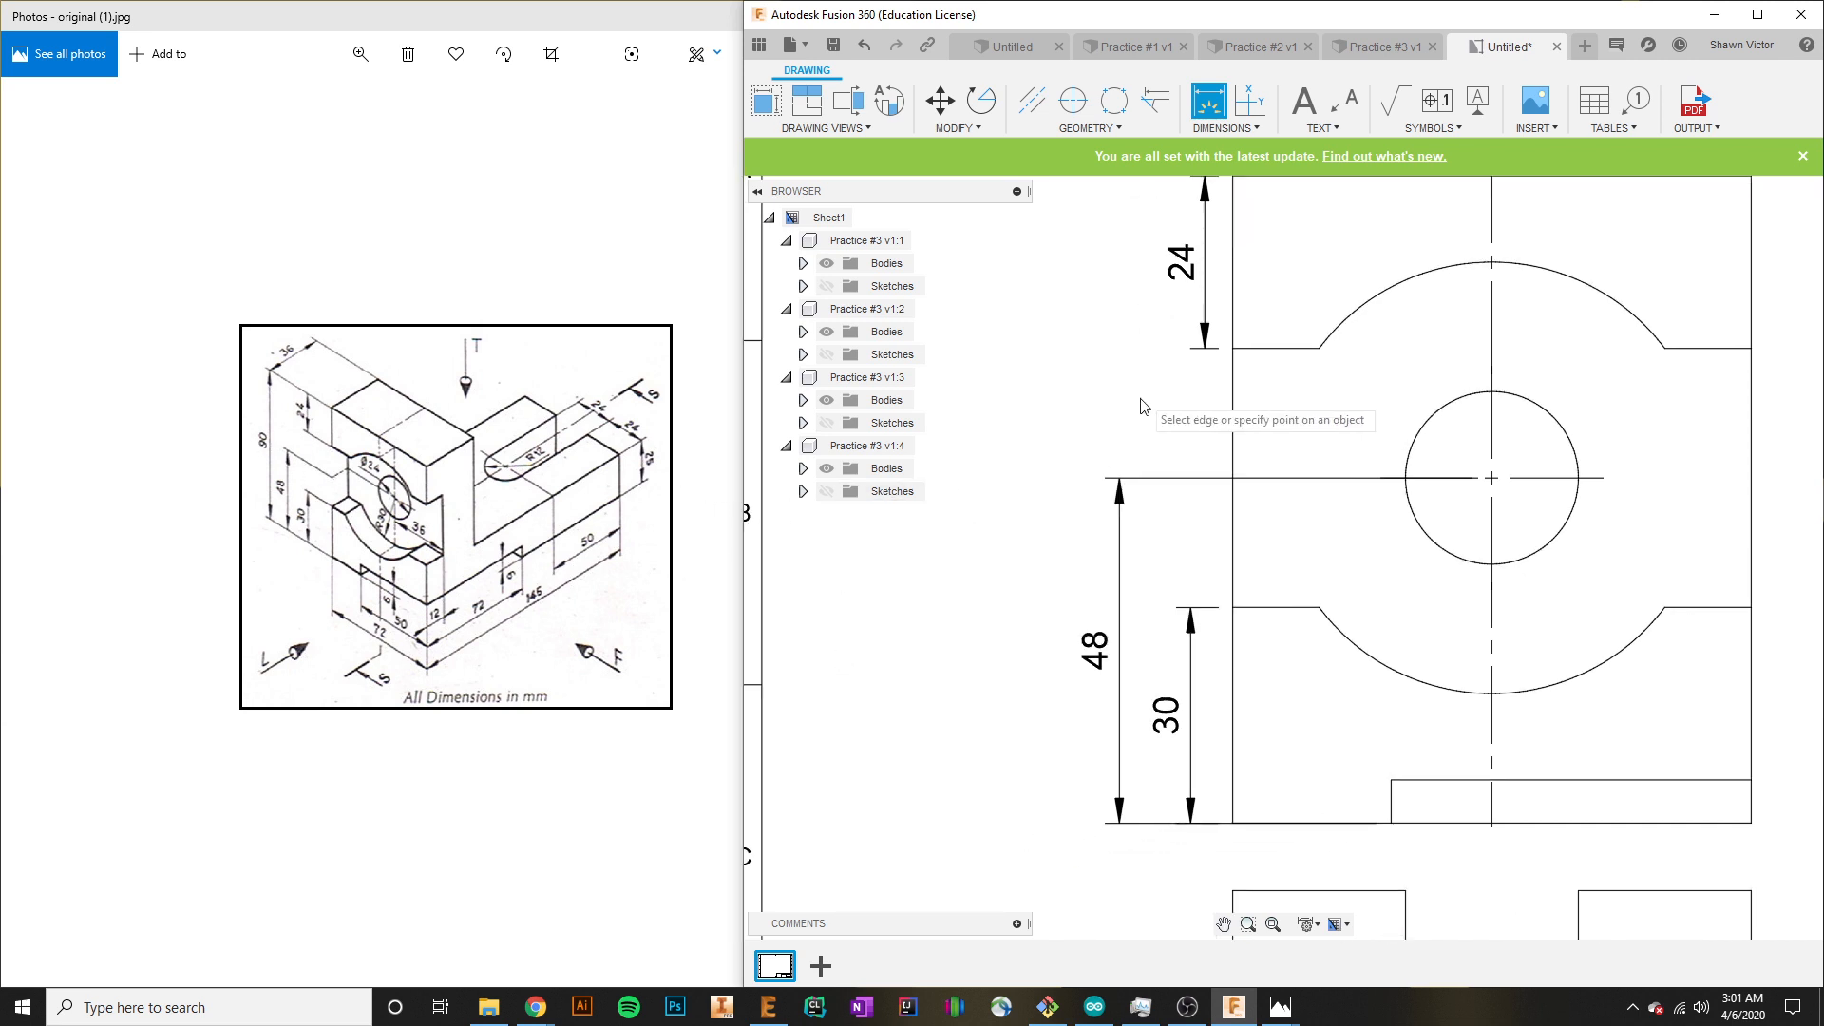
scroll(1141, 406, down, 1)
click(1216, 222)
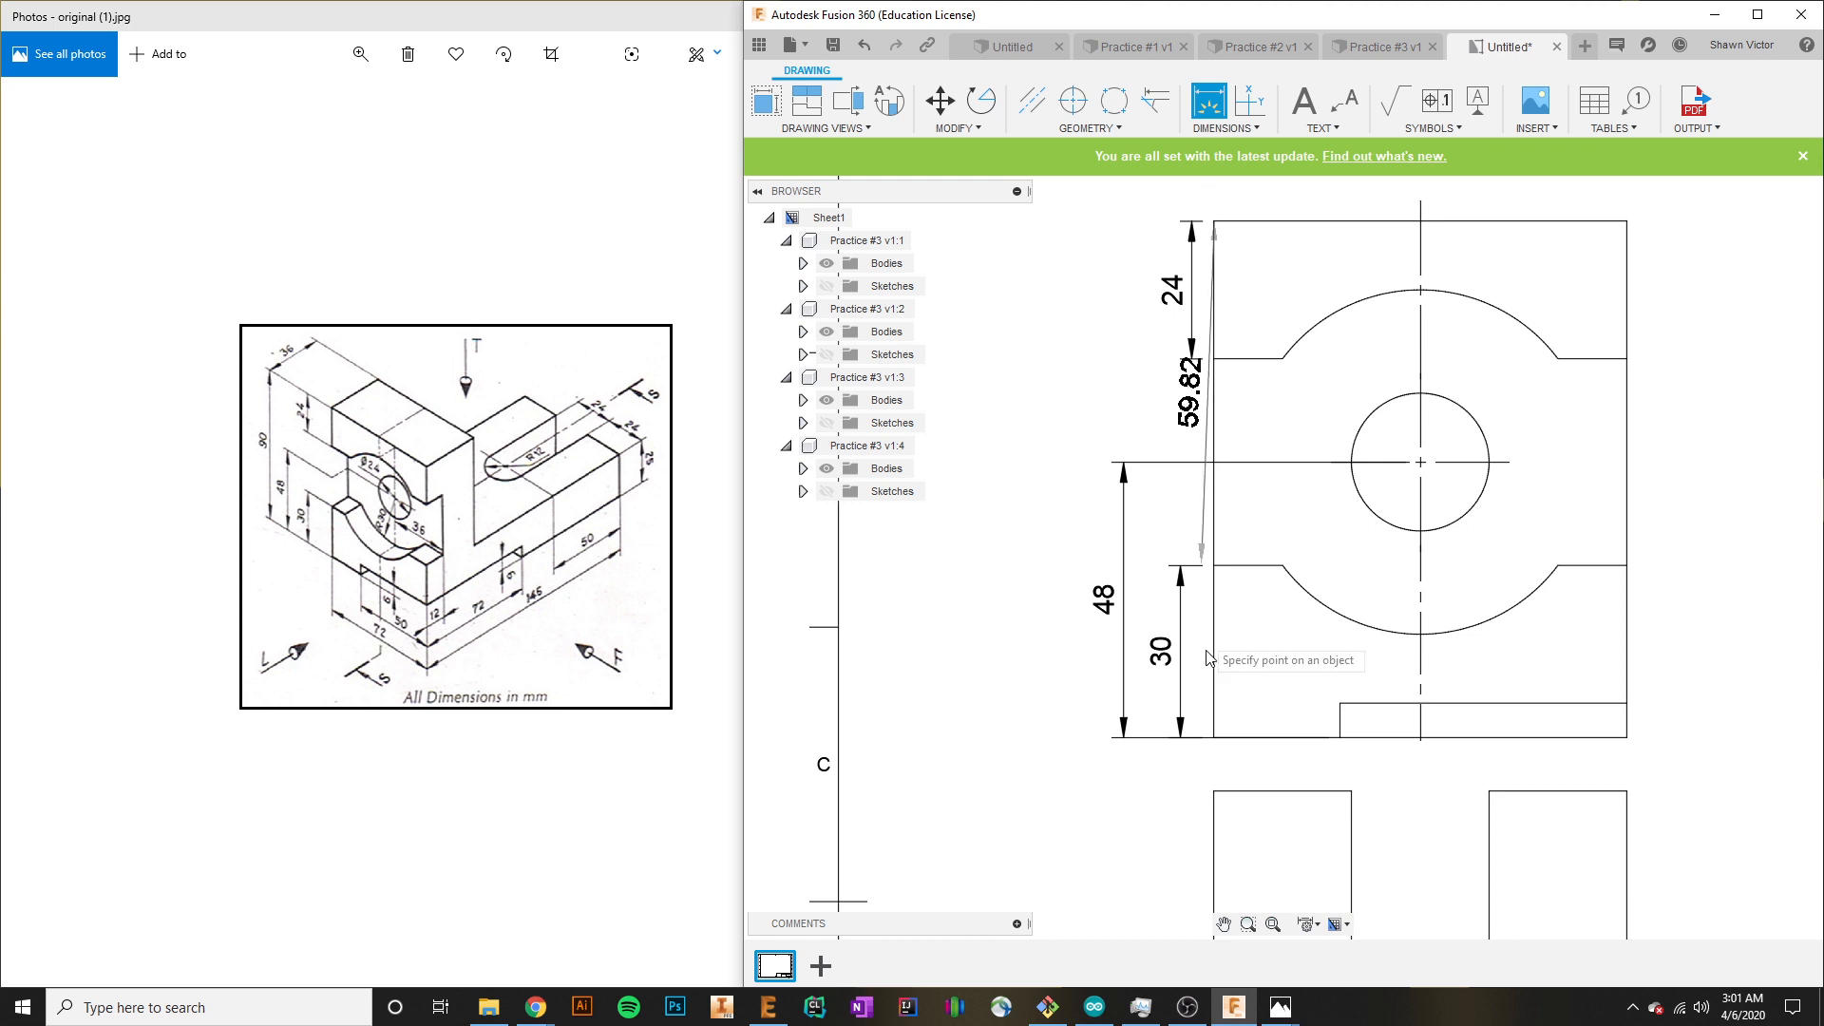
click(1214, 738)
click(1052, 708)
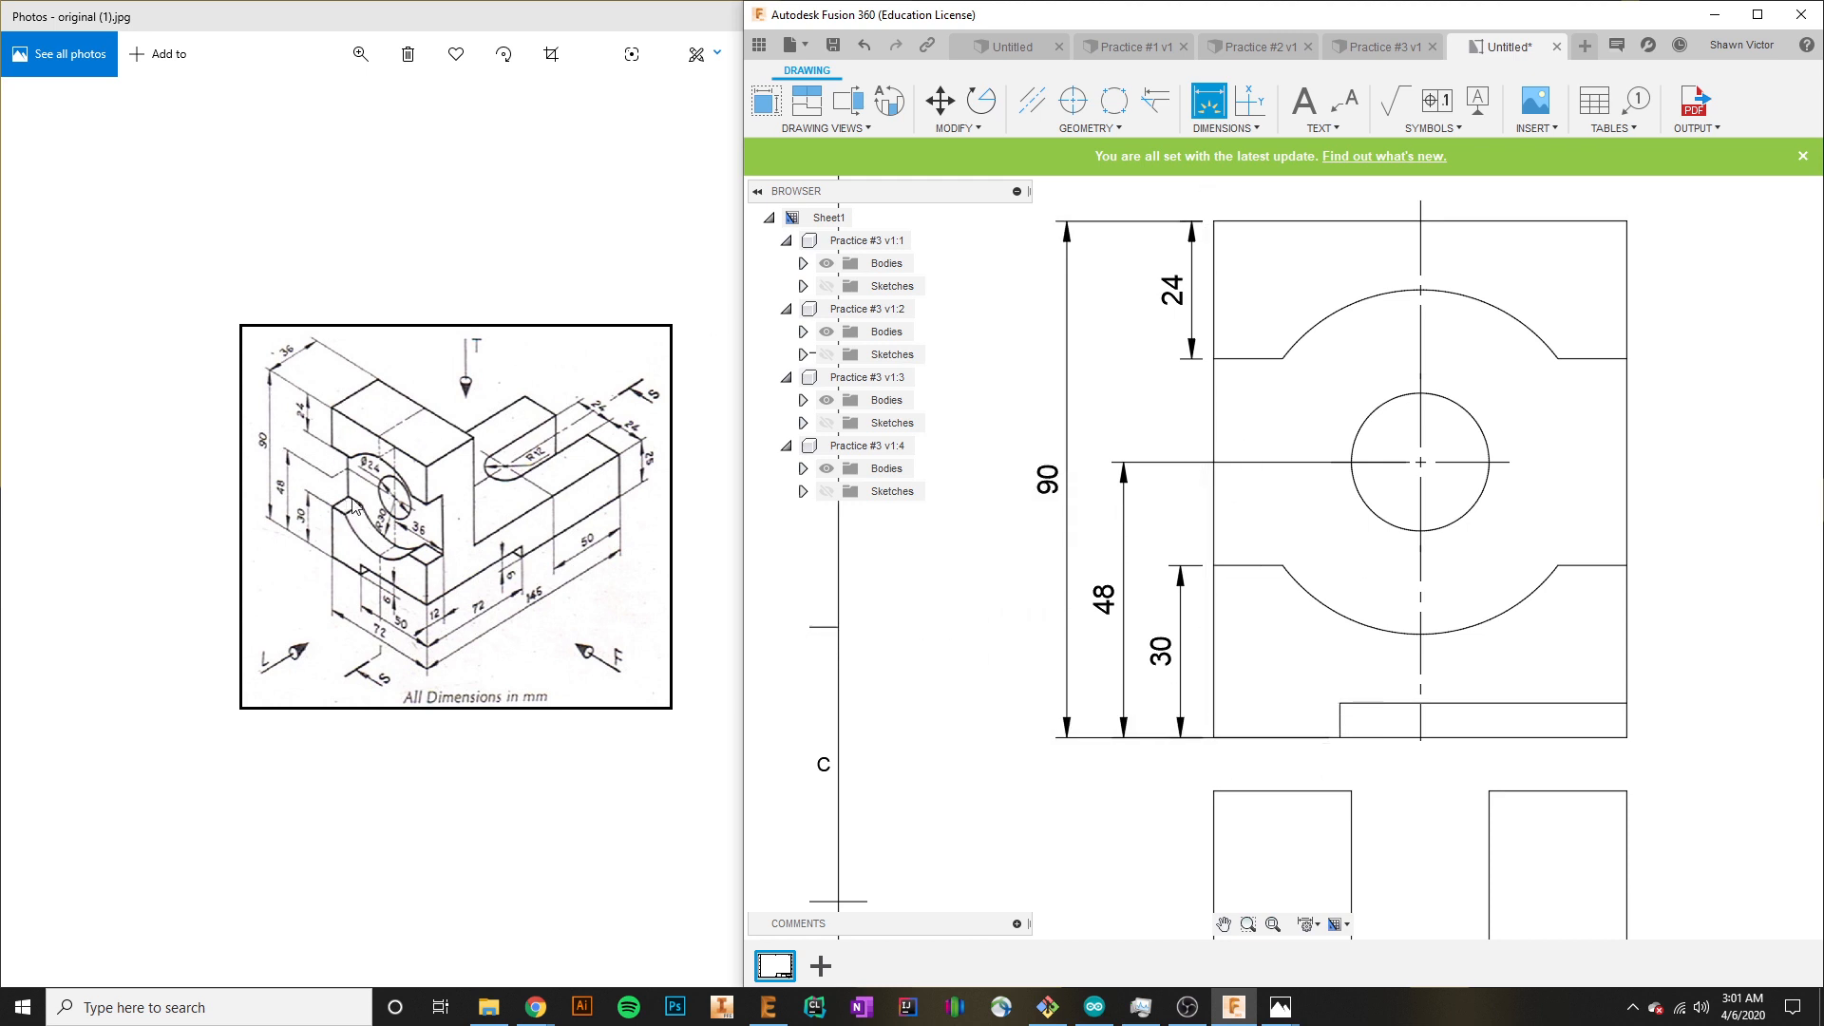
Dimension the central hole's diameter and the upper arc's radius in the front view, placing both dimensions toward the part's upper right.
middle_drag(1387, 444, 1186, 519)
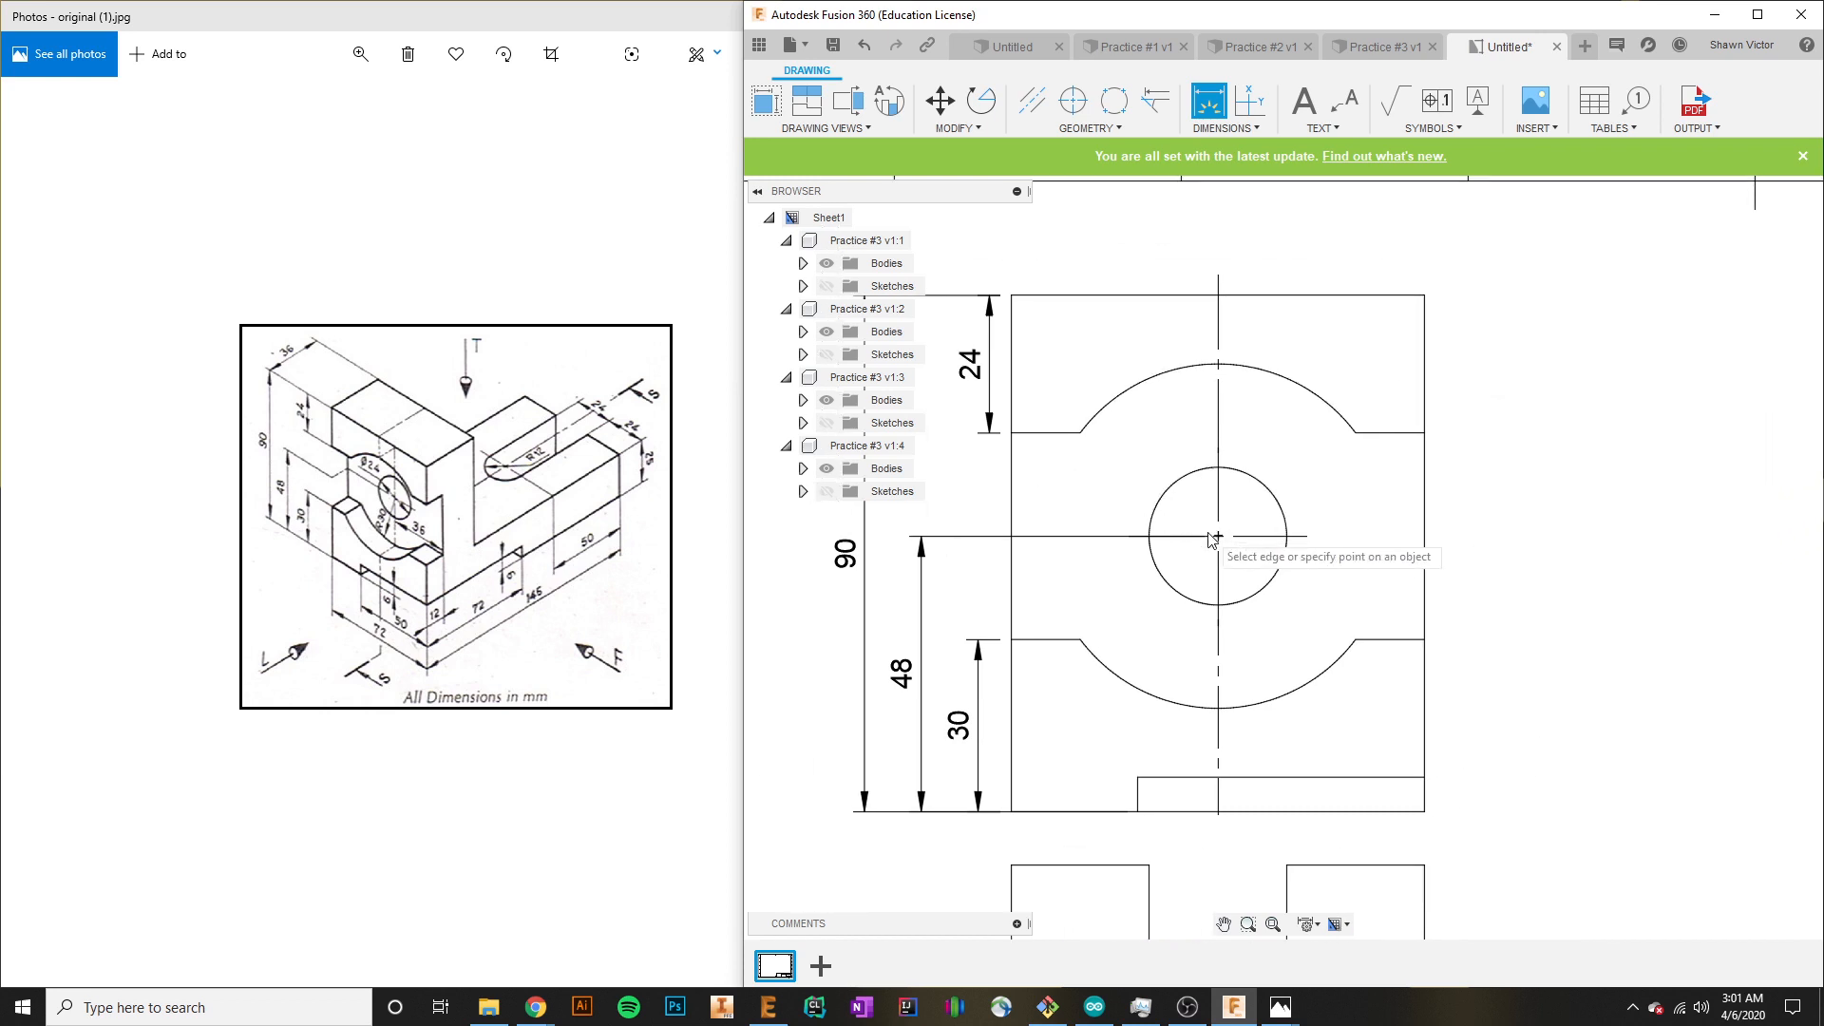
click(1298, 518)
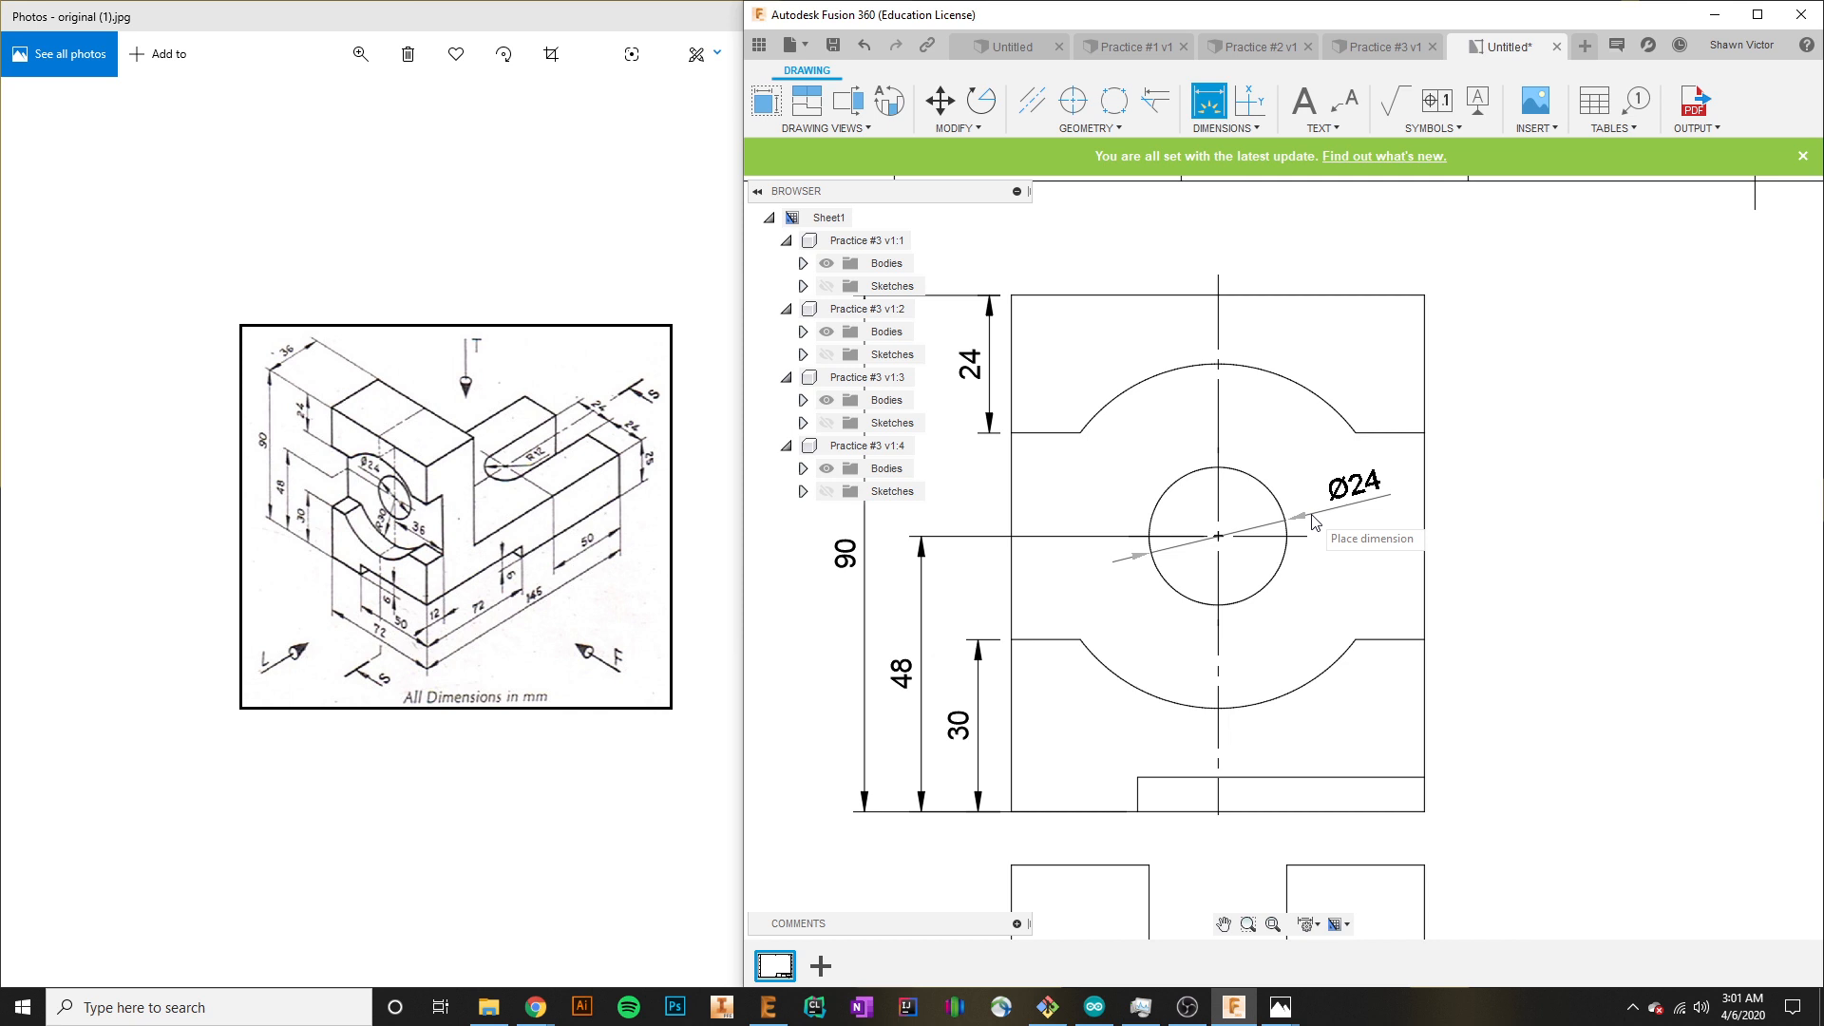
click(1312, 521)
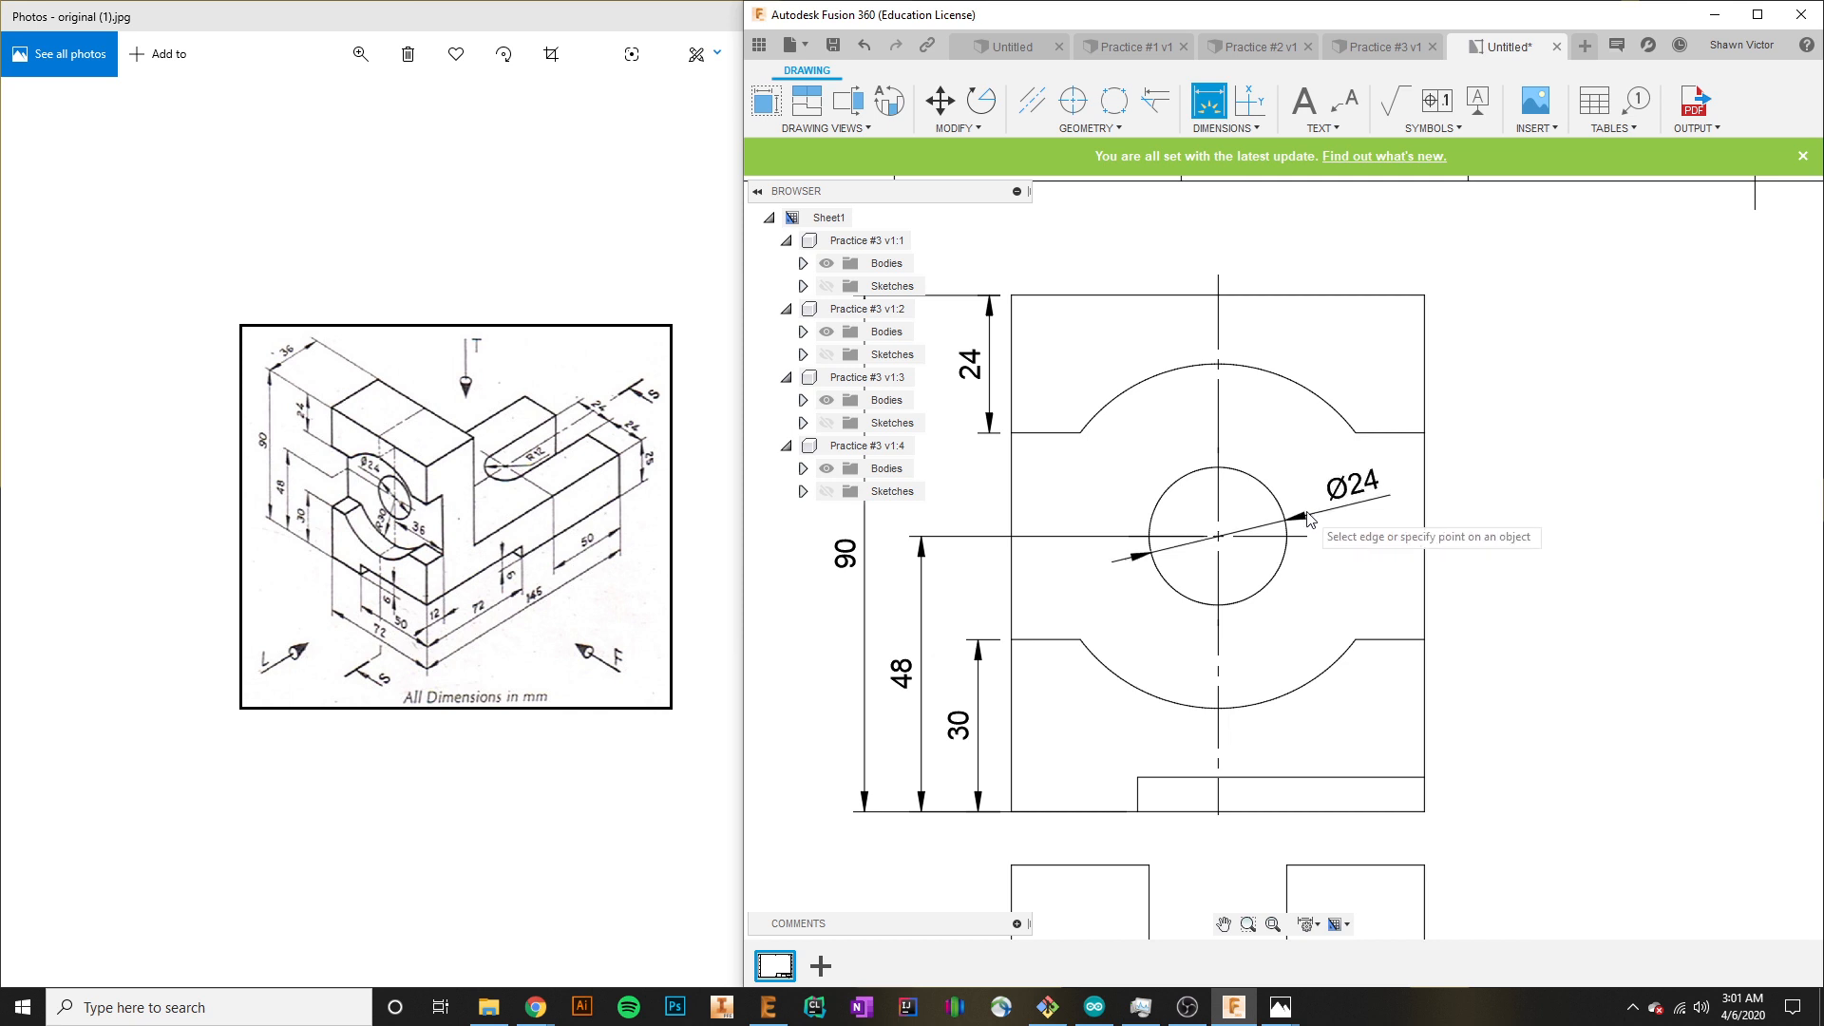
click(1340, 413)
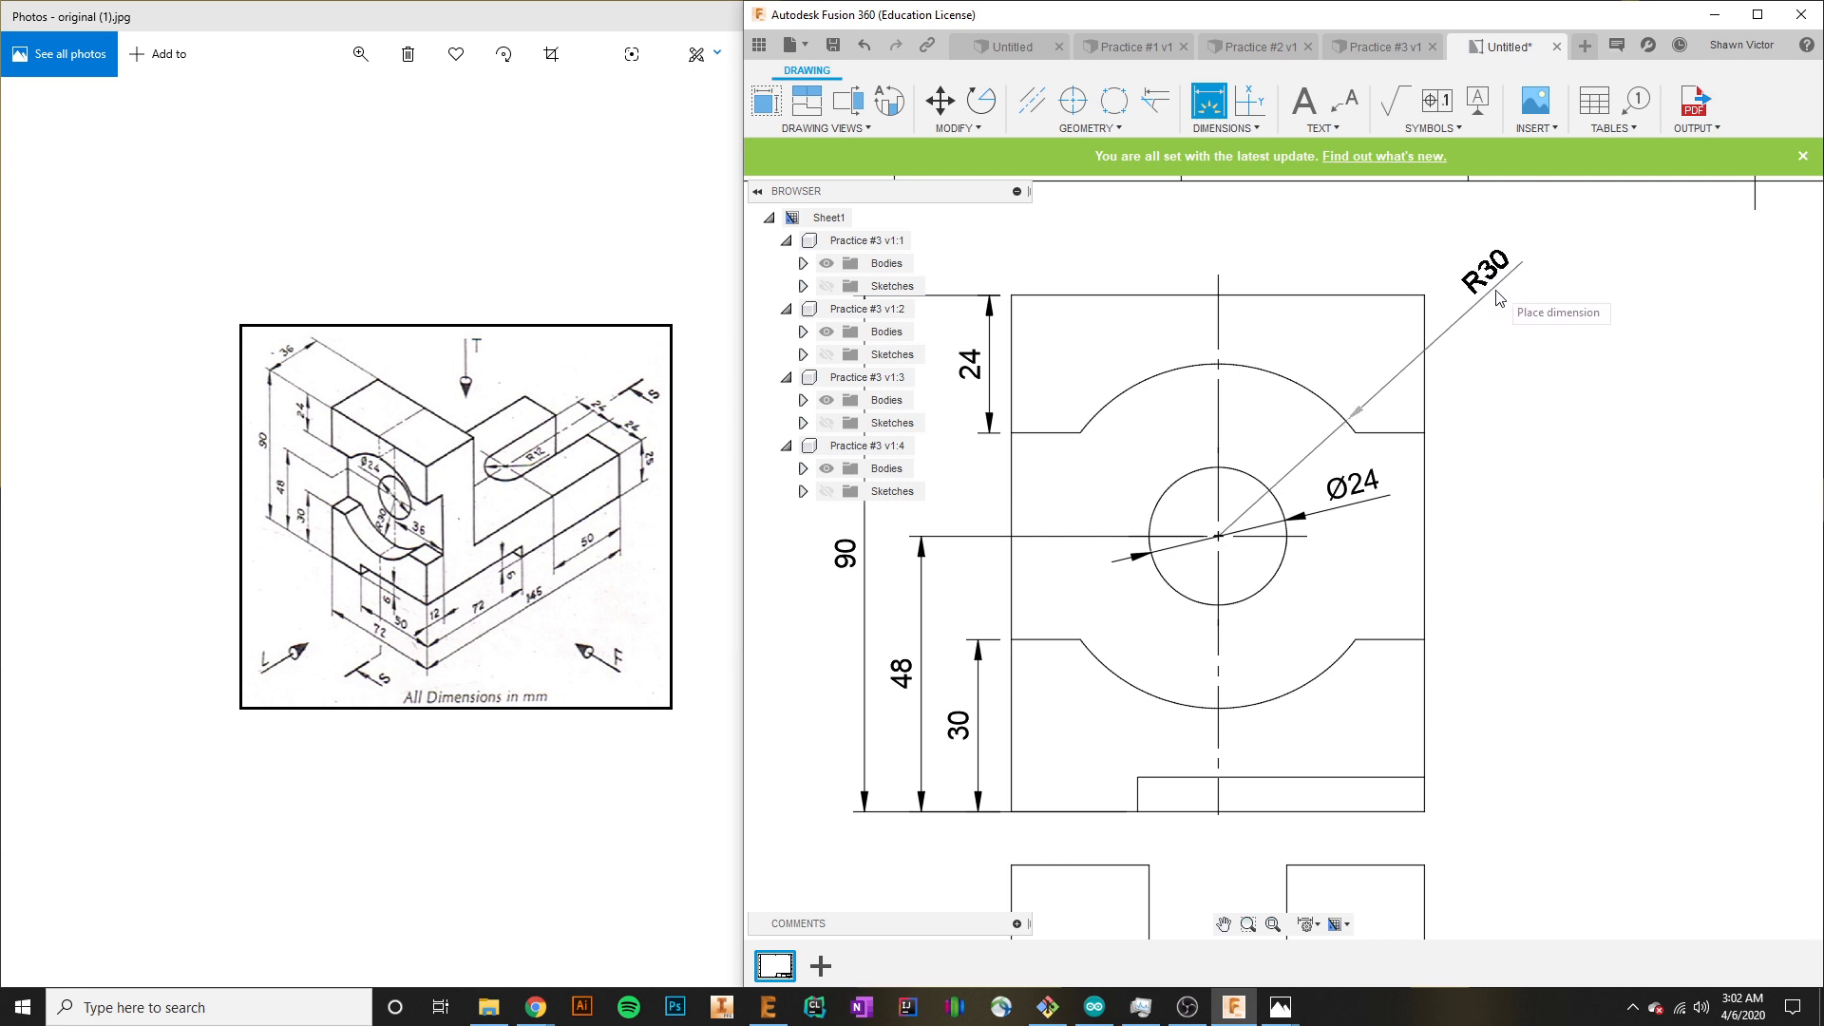
click(1371, 397)
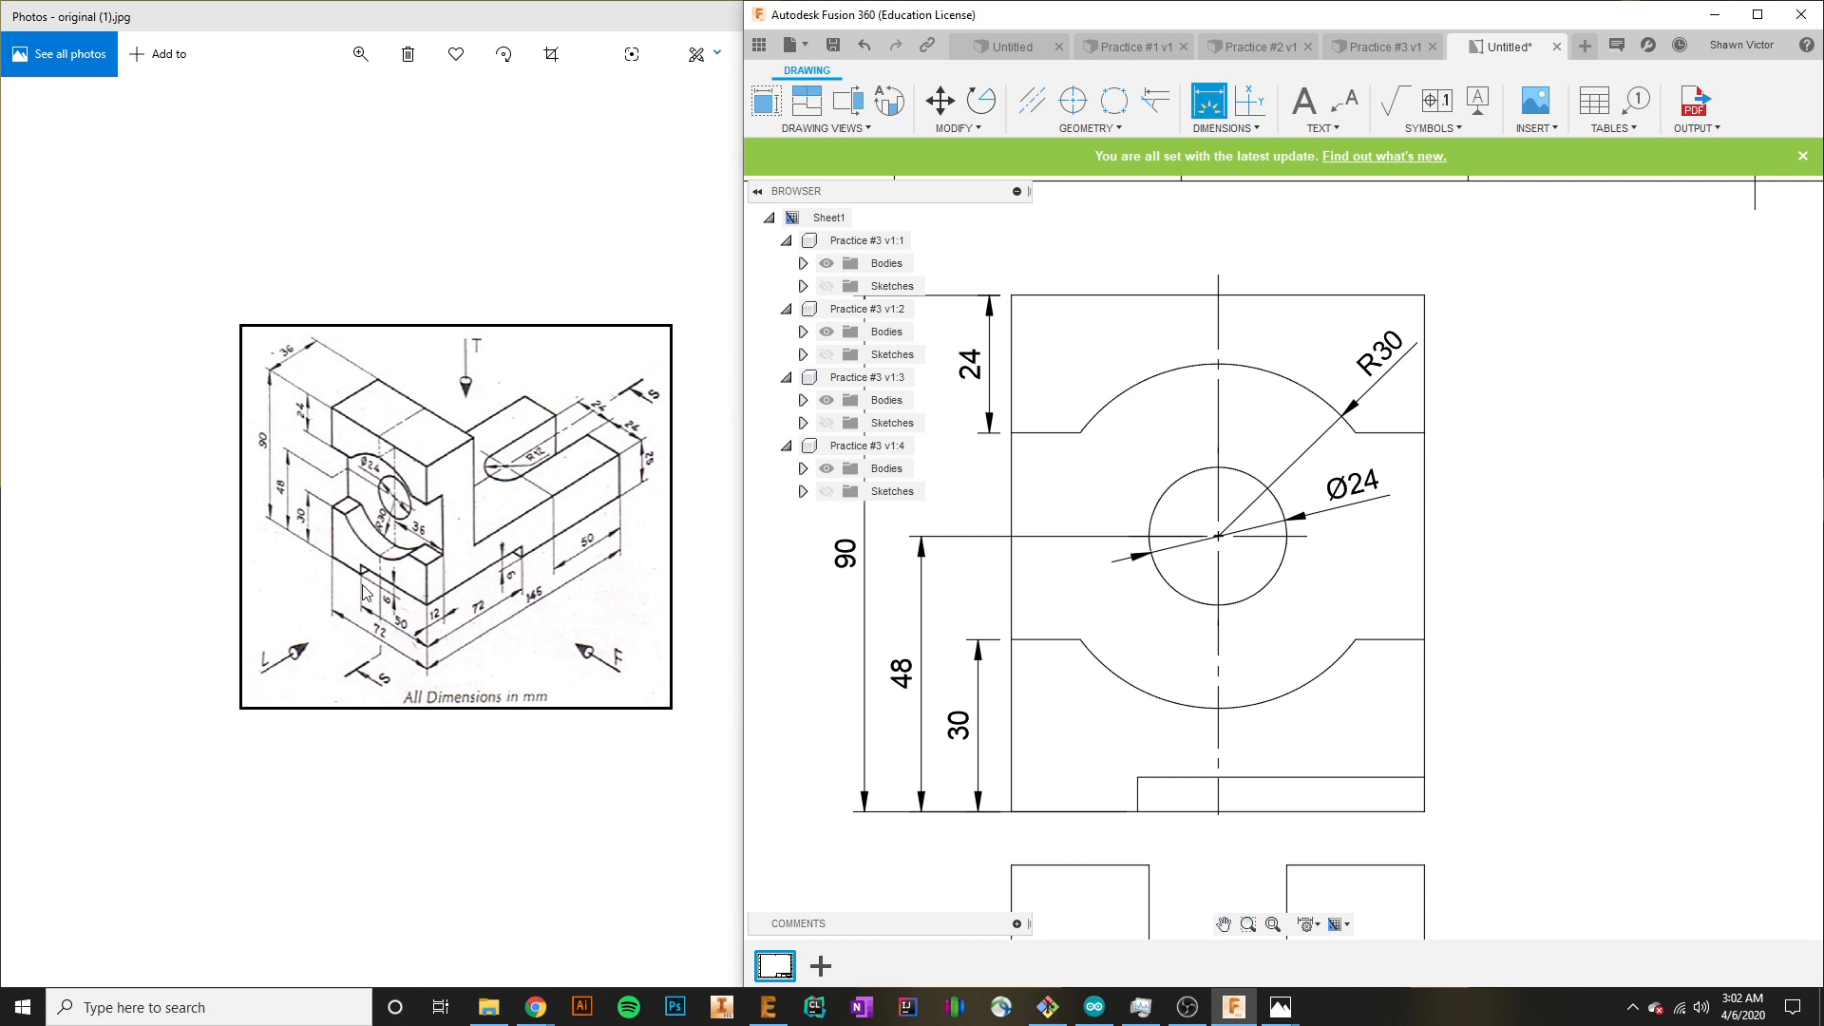
Dimension the base notch in the front view, placing its height outside the part's right side and its width below the base edge.
click(1139, 795)
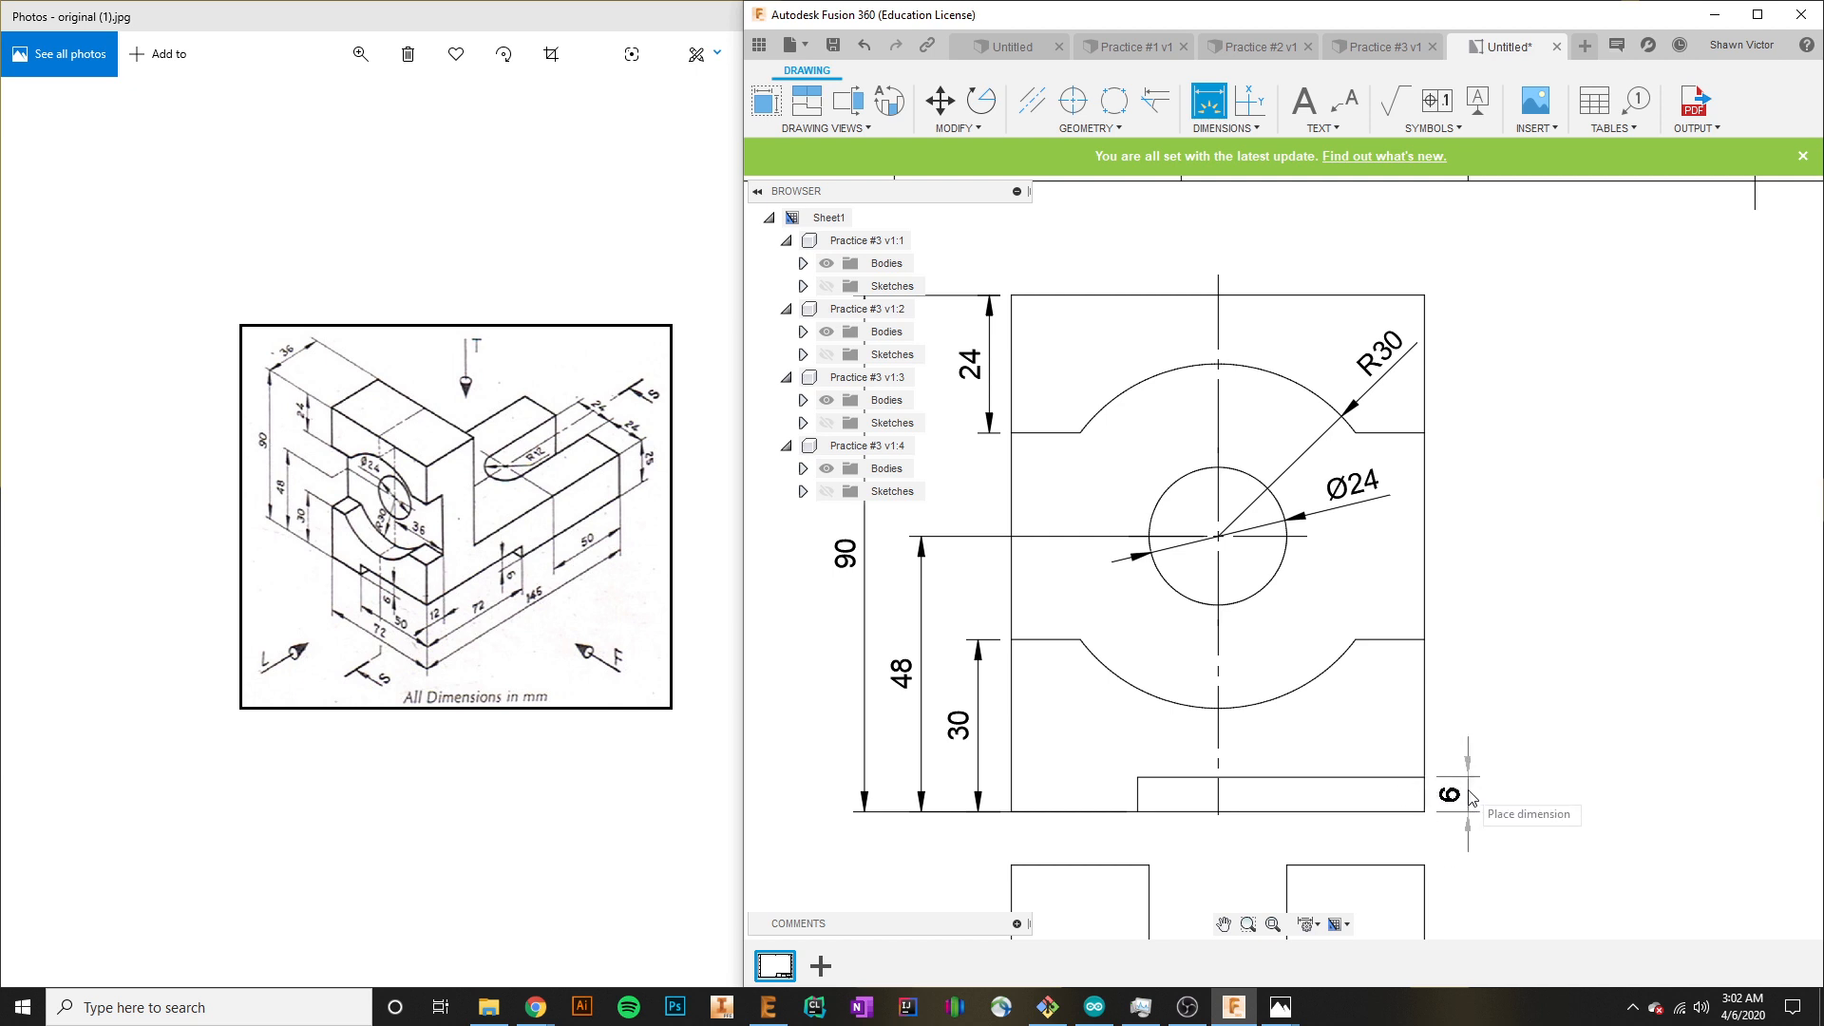
click(1471, 796)
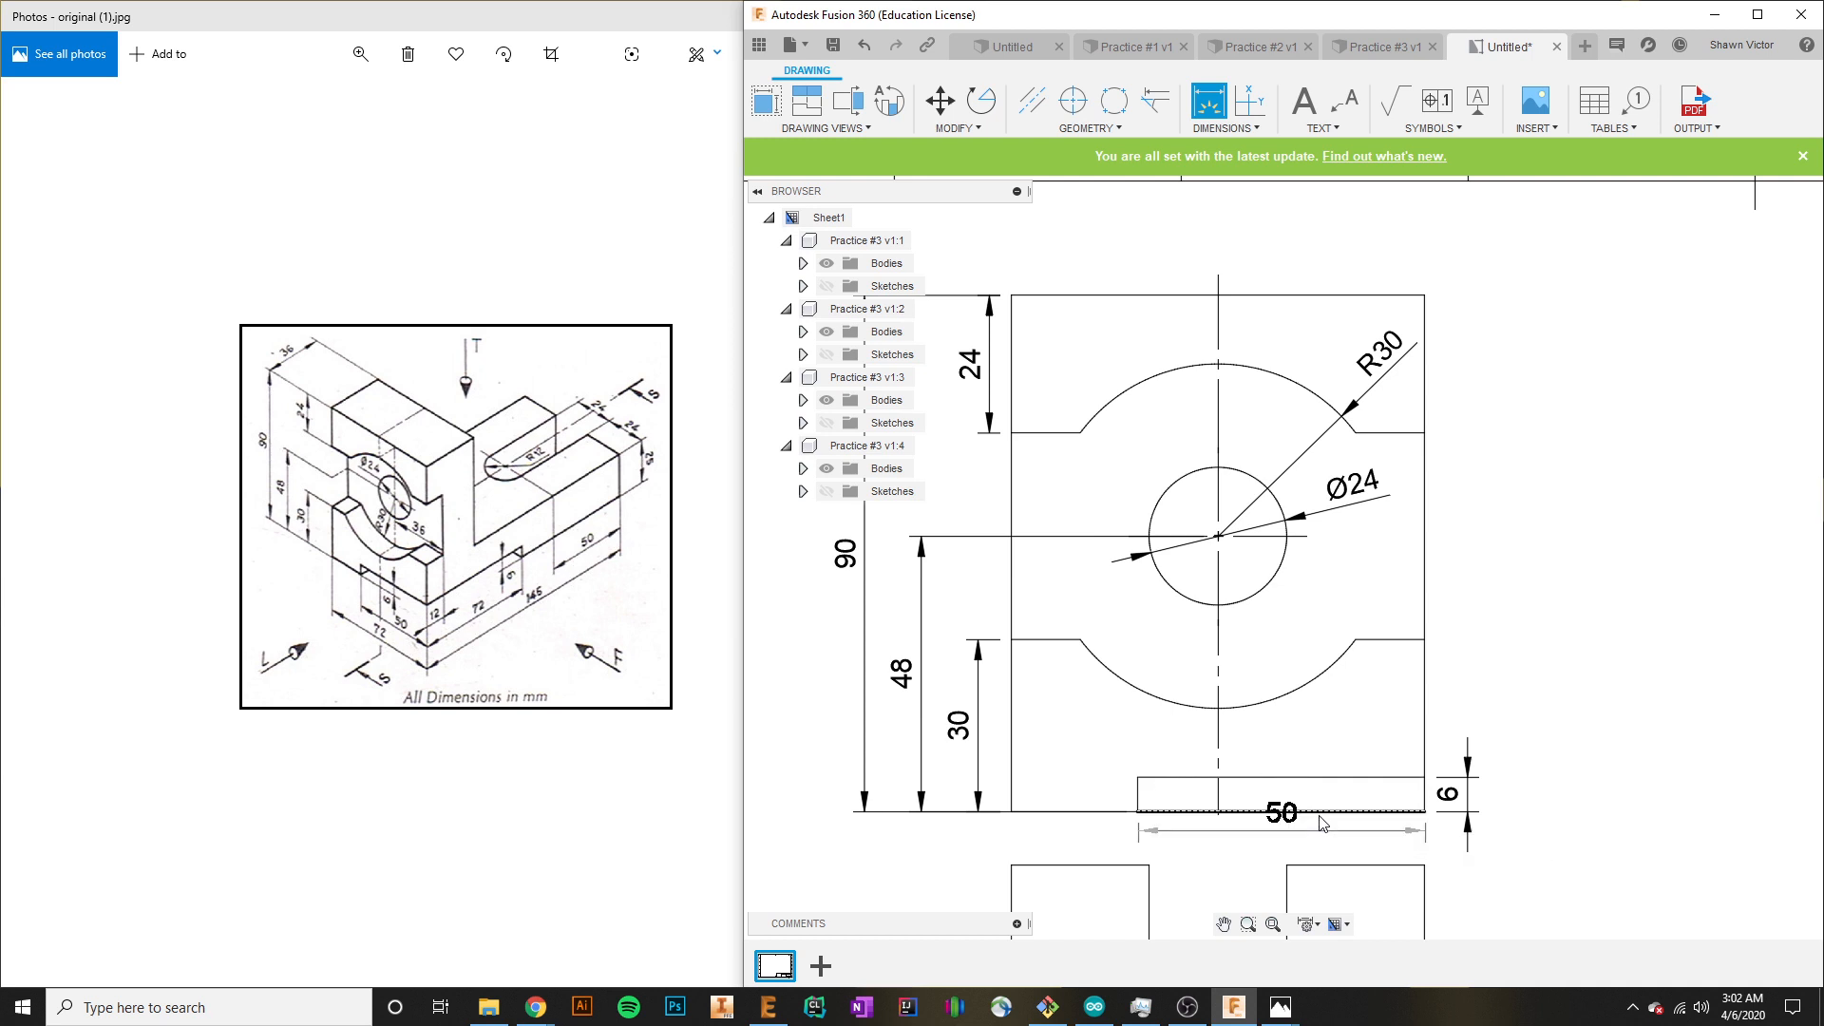
middle_drag(1323, 821, 1209, 461)
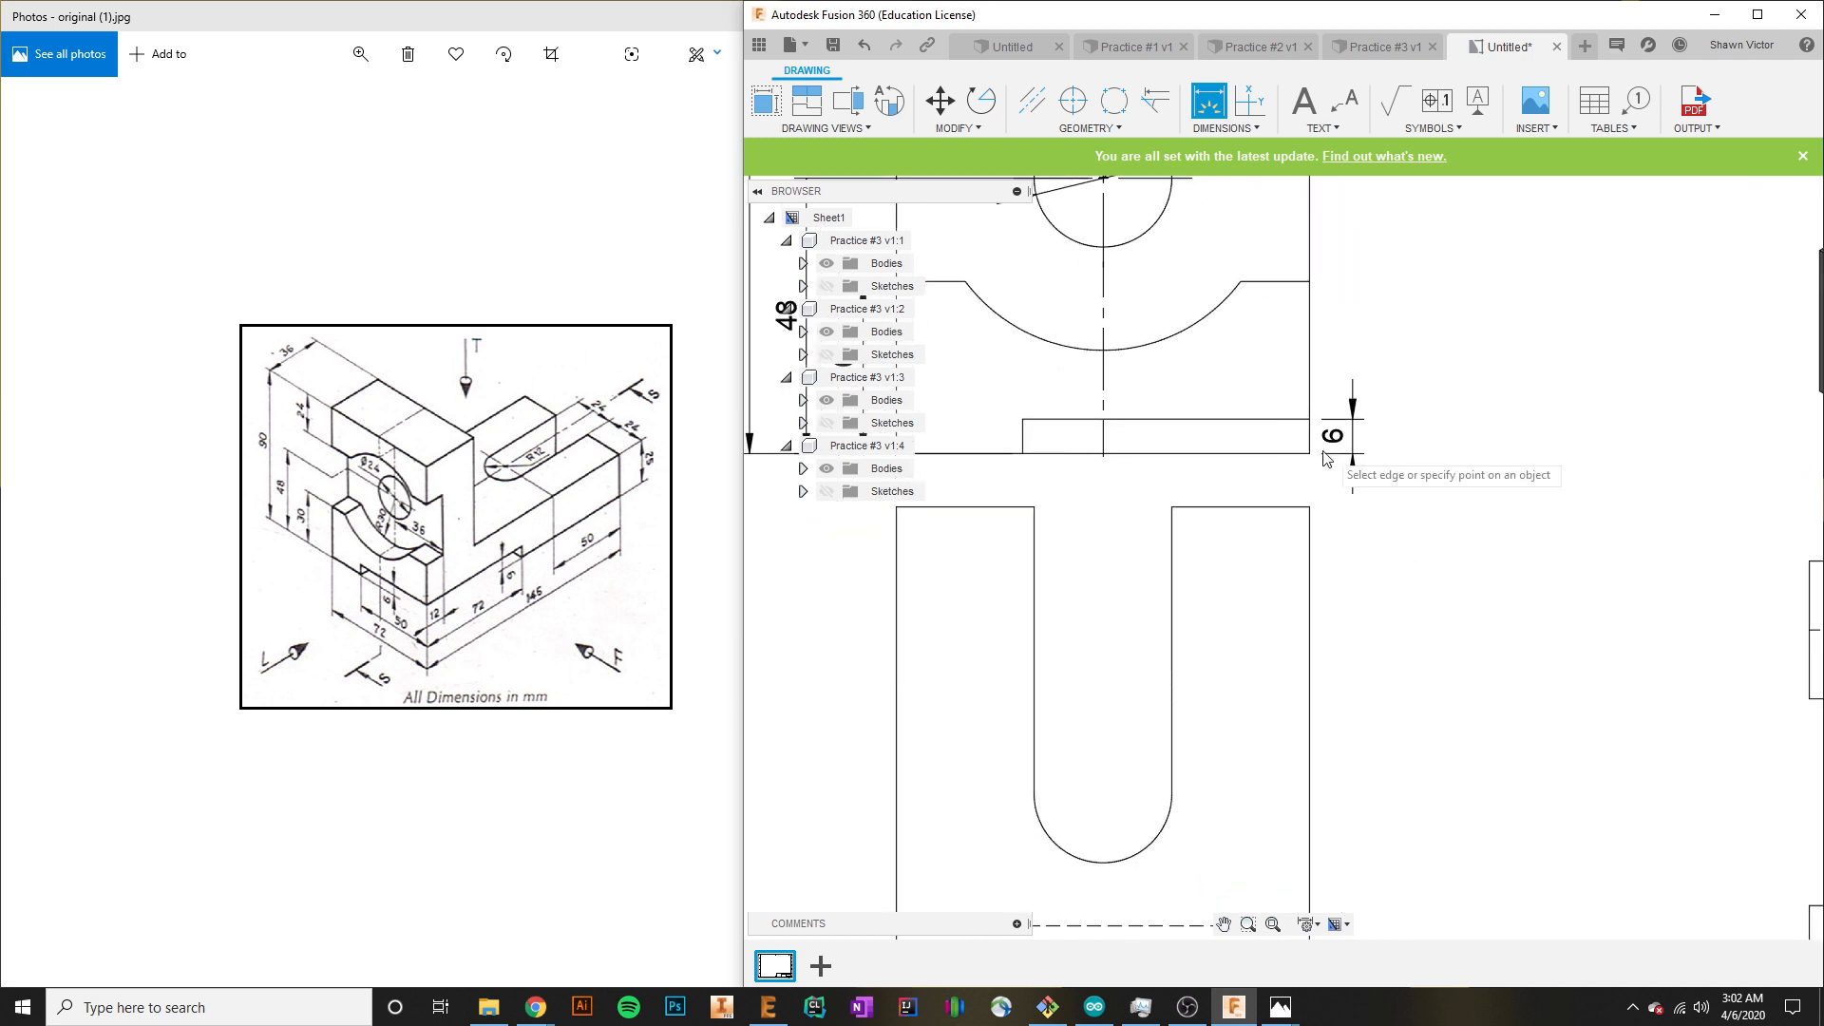
click(1208, 461)
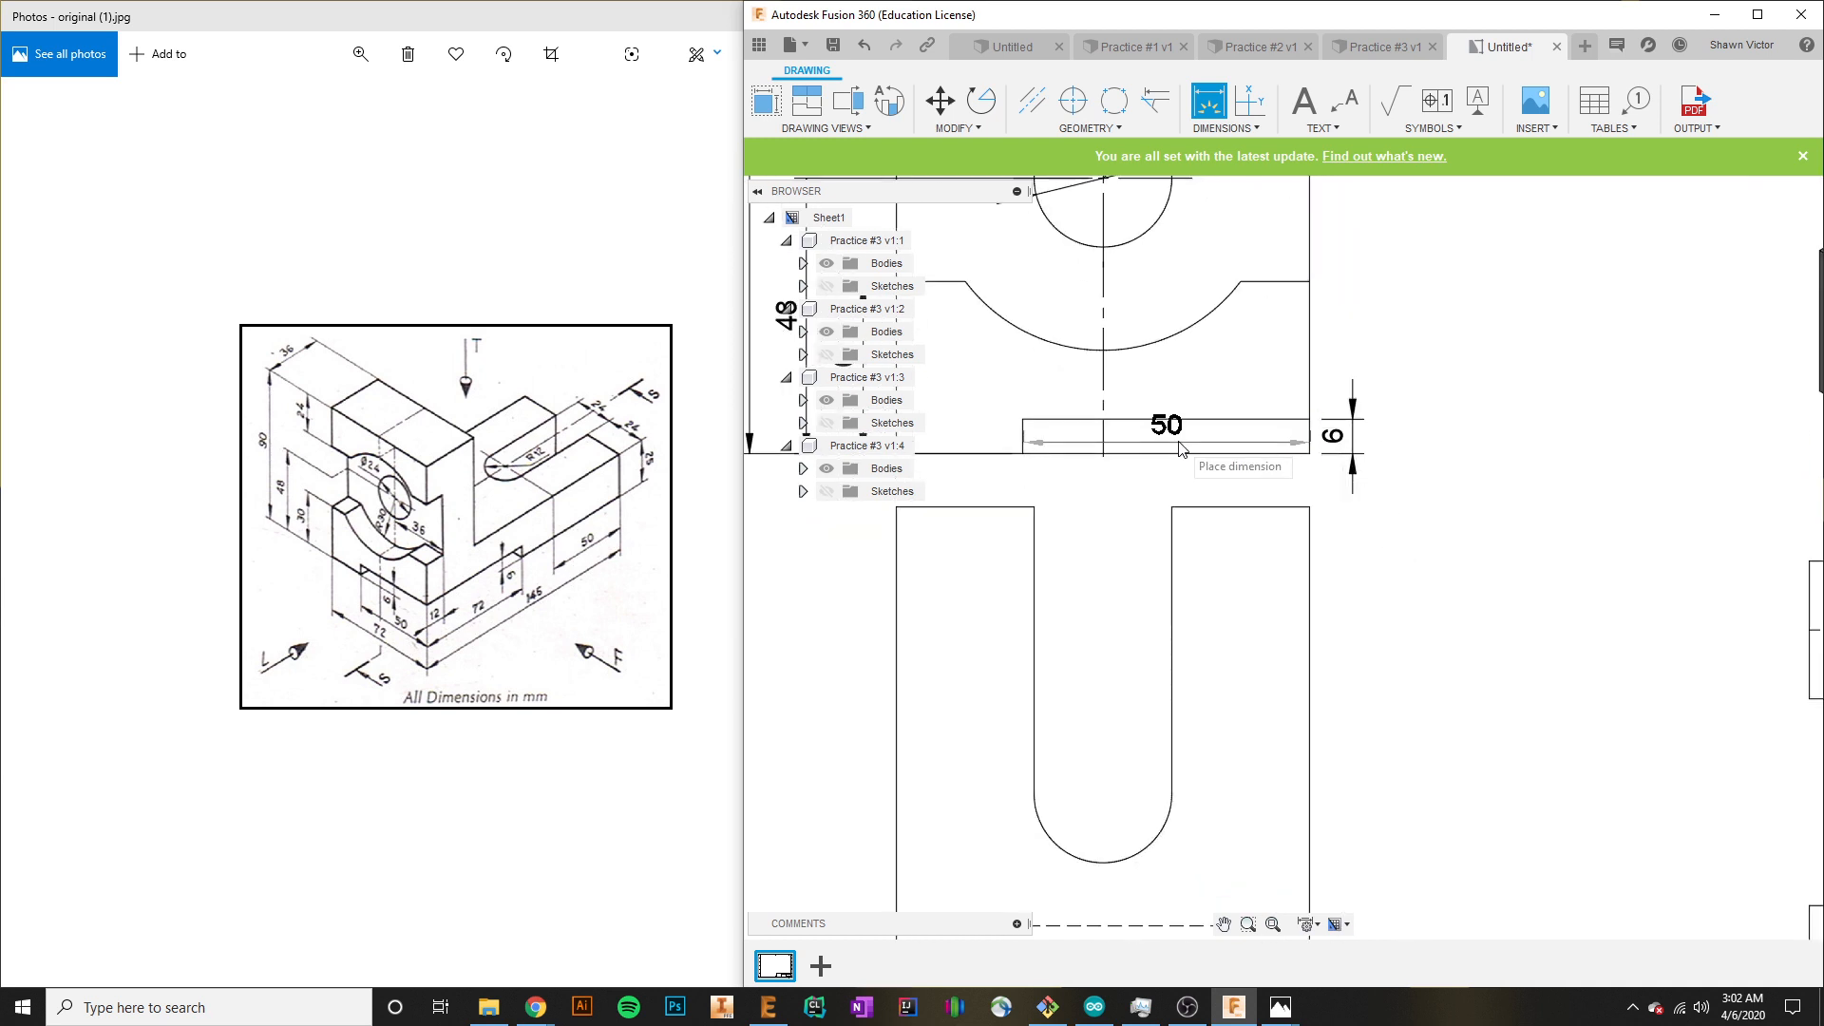
scroll(1181, 489, up, 2)
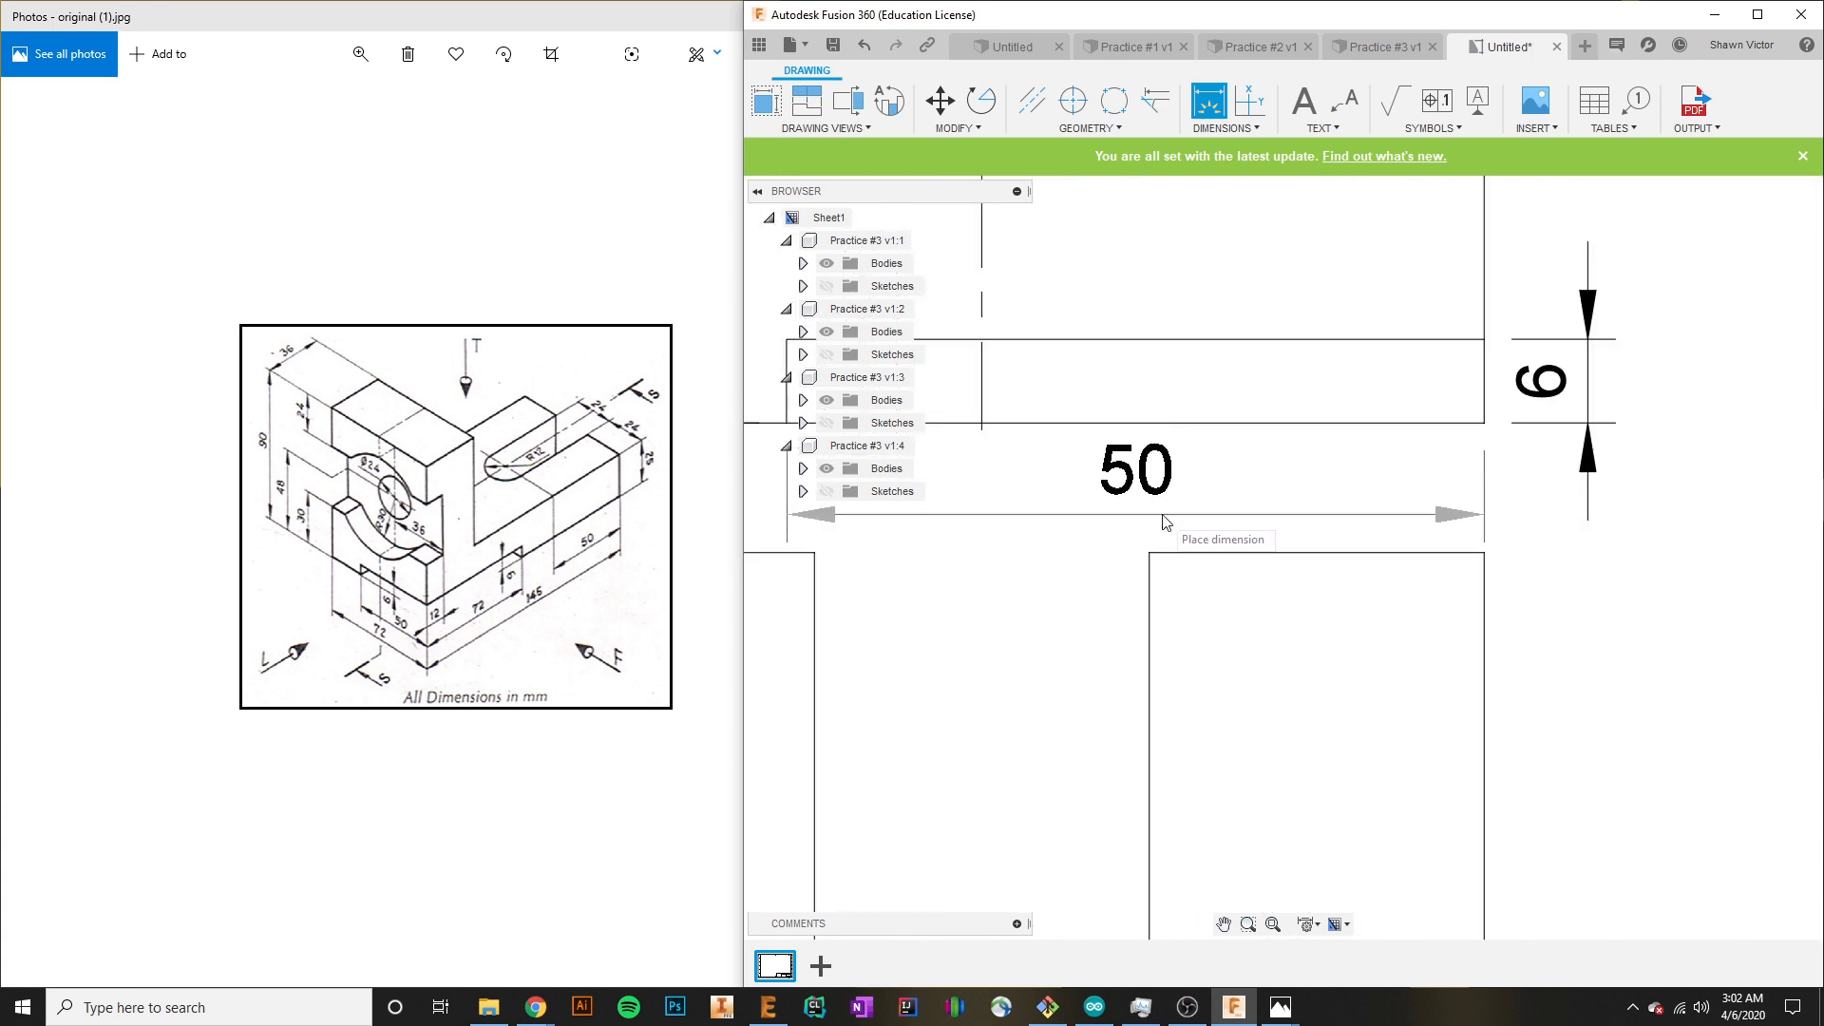
click(1152, 532)
scroll(1145, 570, down, 2)
scroll(1141, 611, down, 1)
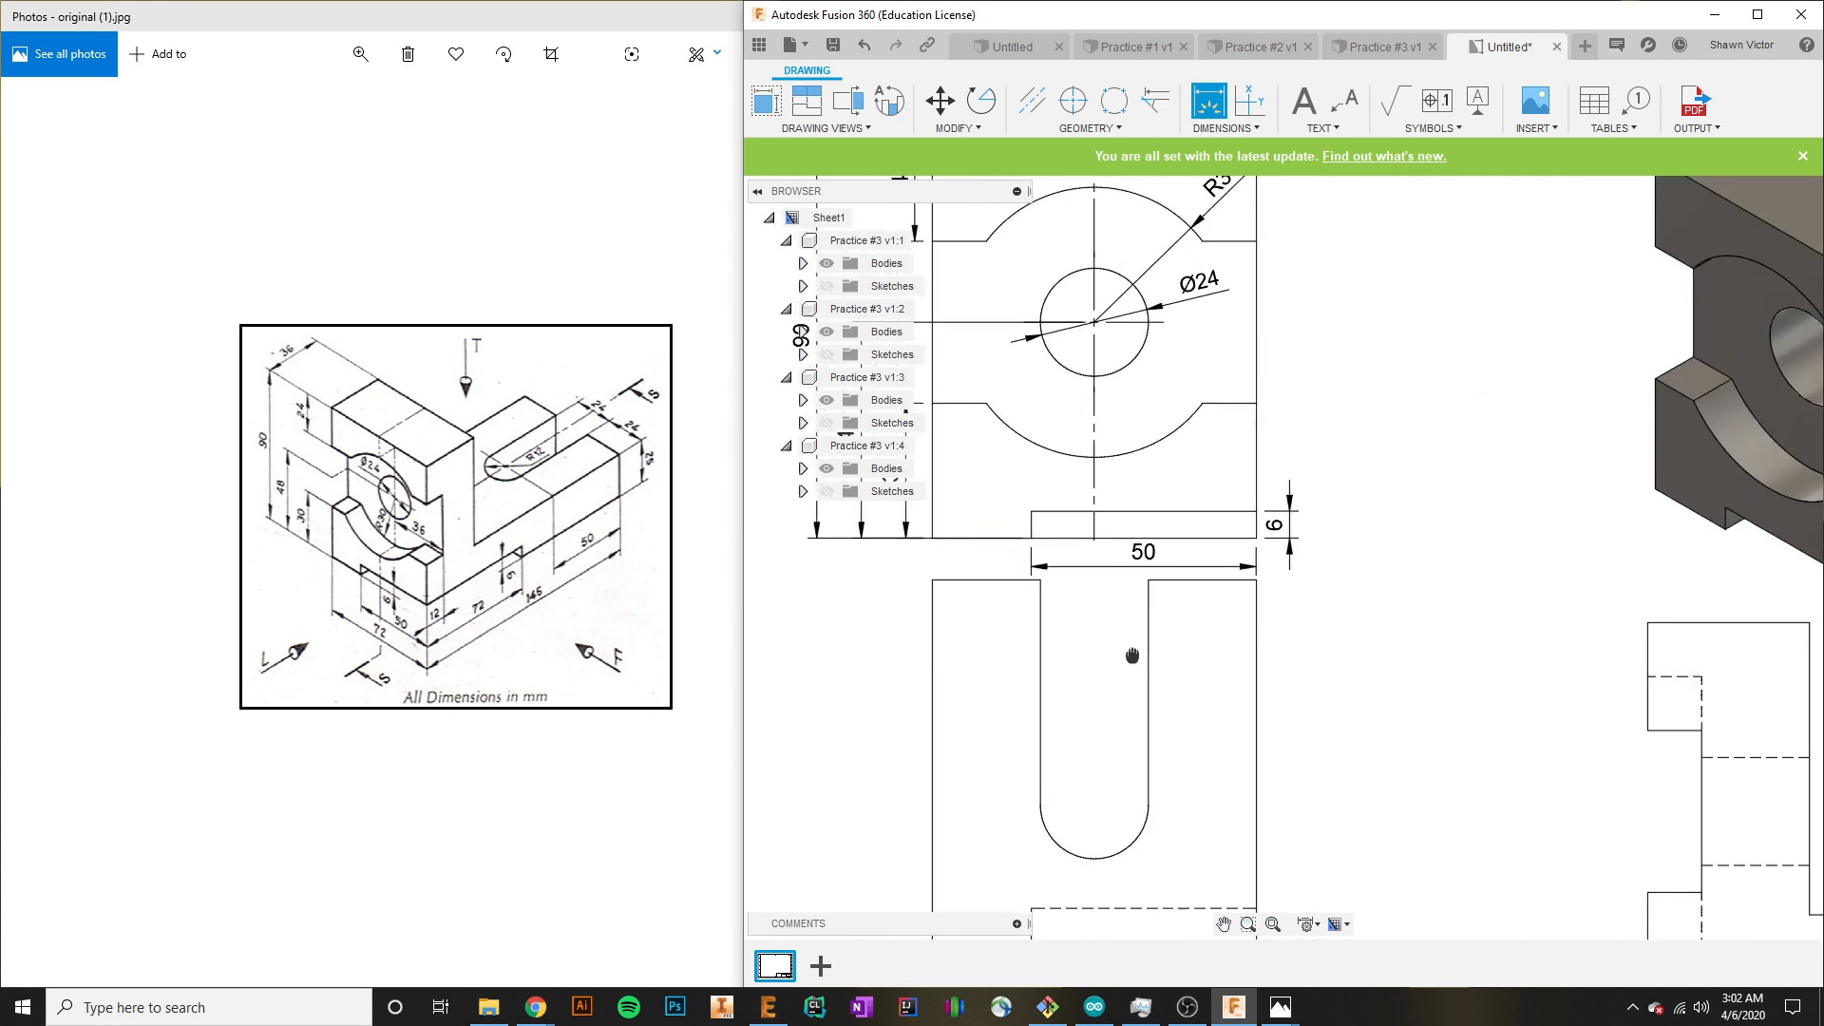
middle_drag(1128, 649, 1239, 677)
middle_drag(1401, 454, 1416, 681)
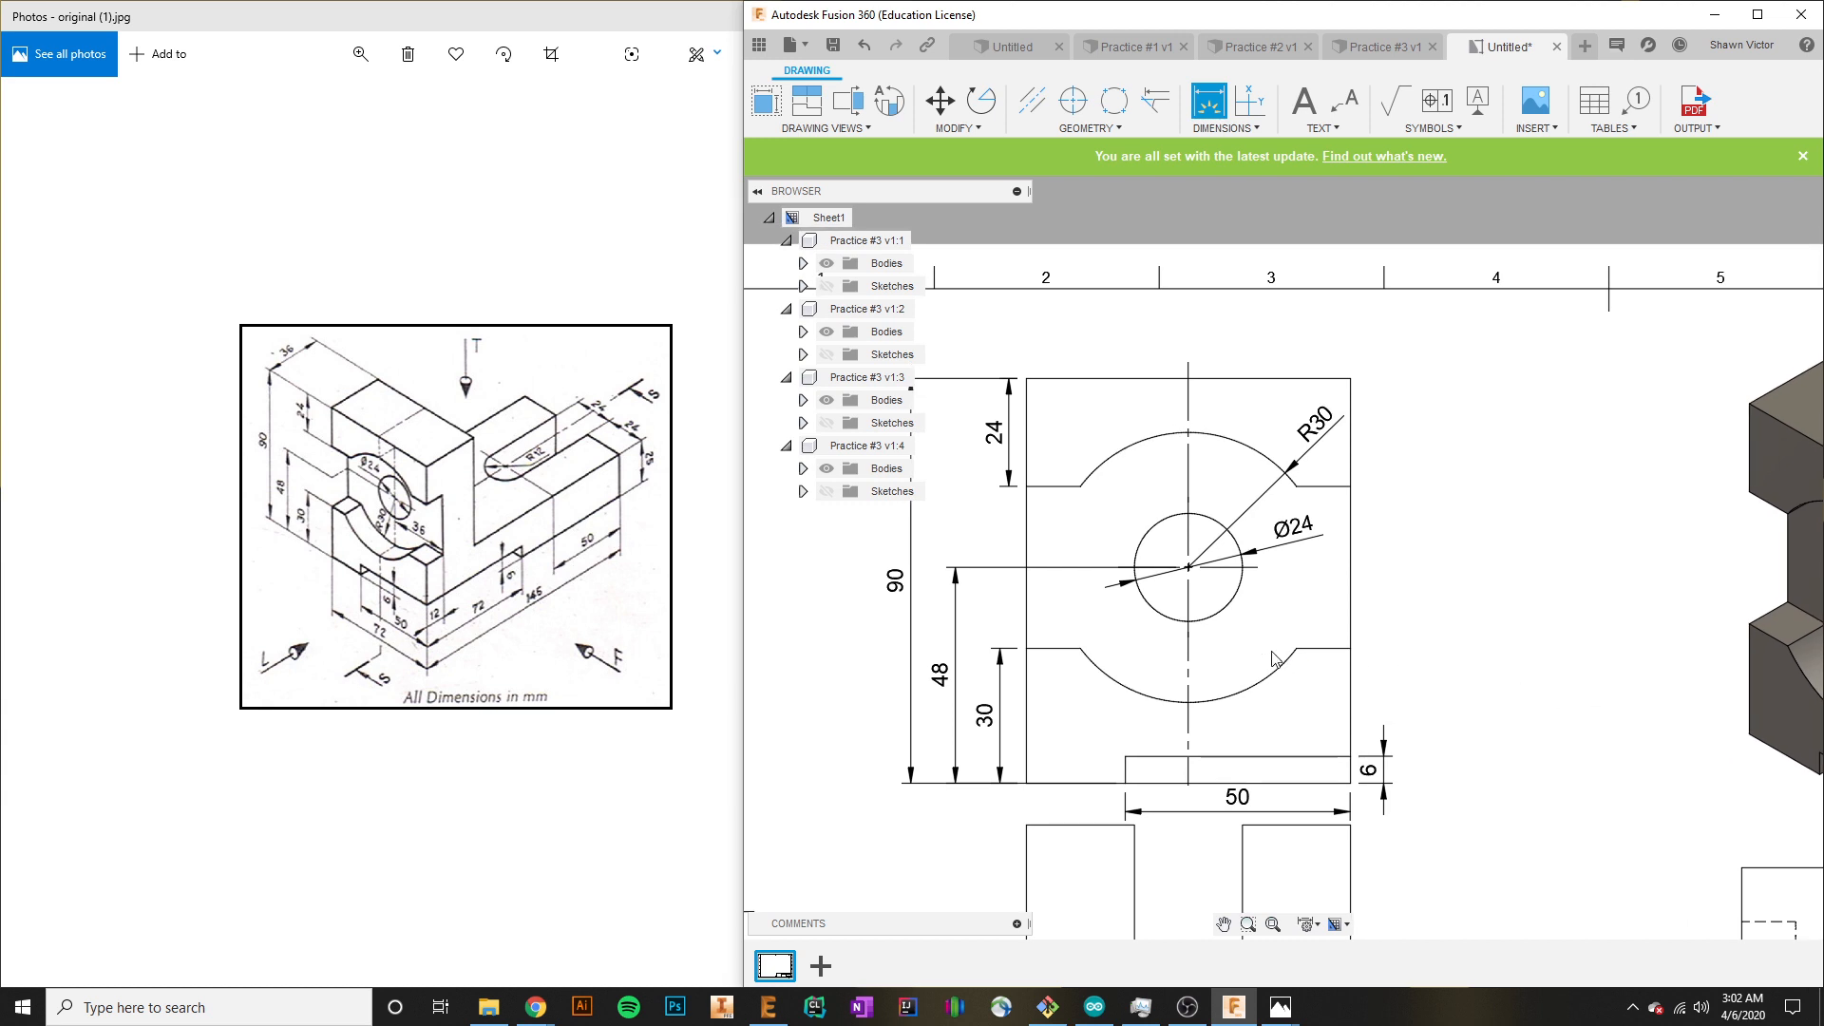
click(1366, 769)
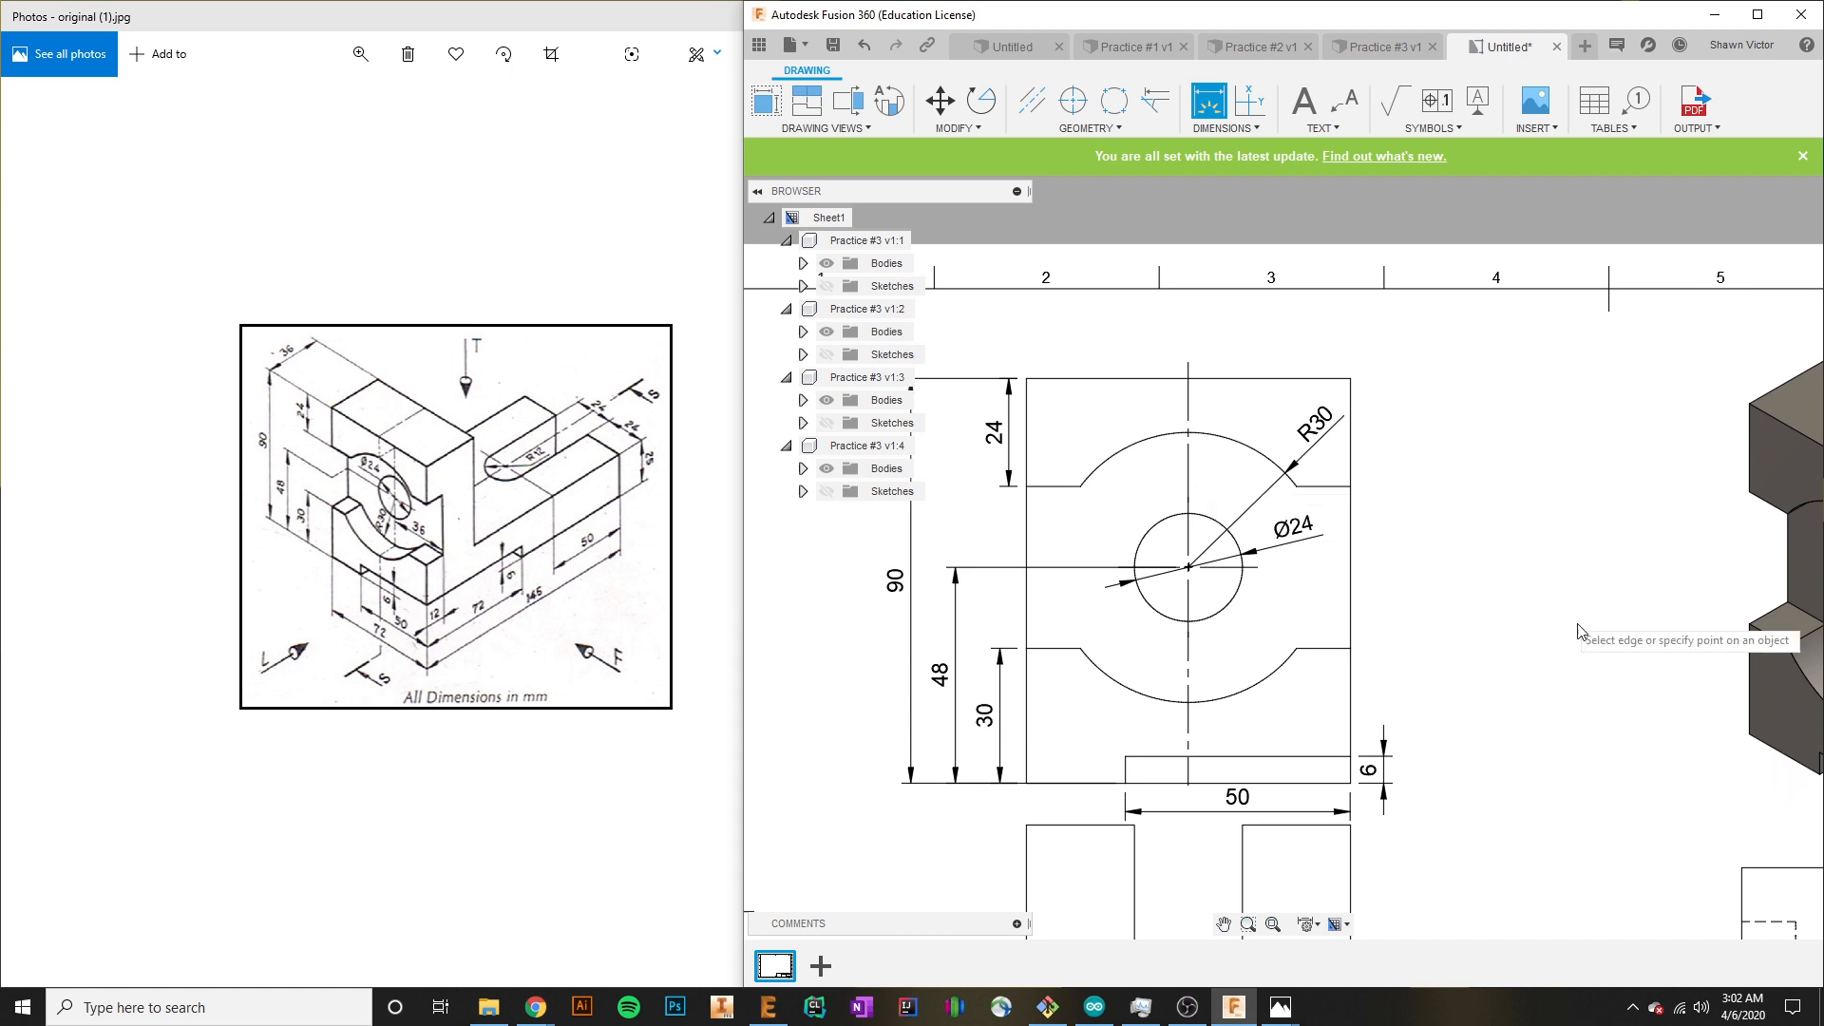
Move the top view straight down a little to leave more space below the front view's notch width dimension.
mouse_move(1565, 800)
middle_down()
mouse_move(1414, 615)
mouse_move(1361, 475)
middle_up()
scroll(1172, 709, down, 3)
middle_drag(1173, 708, 1362, 593)
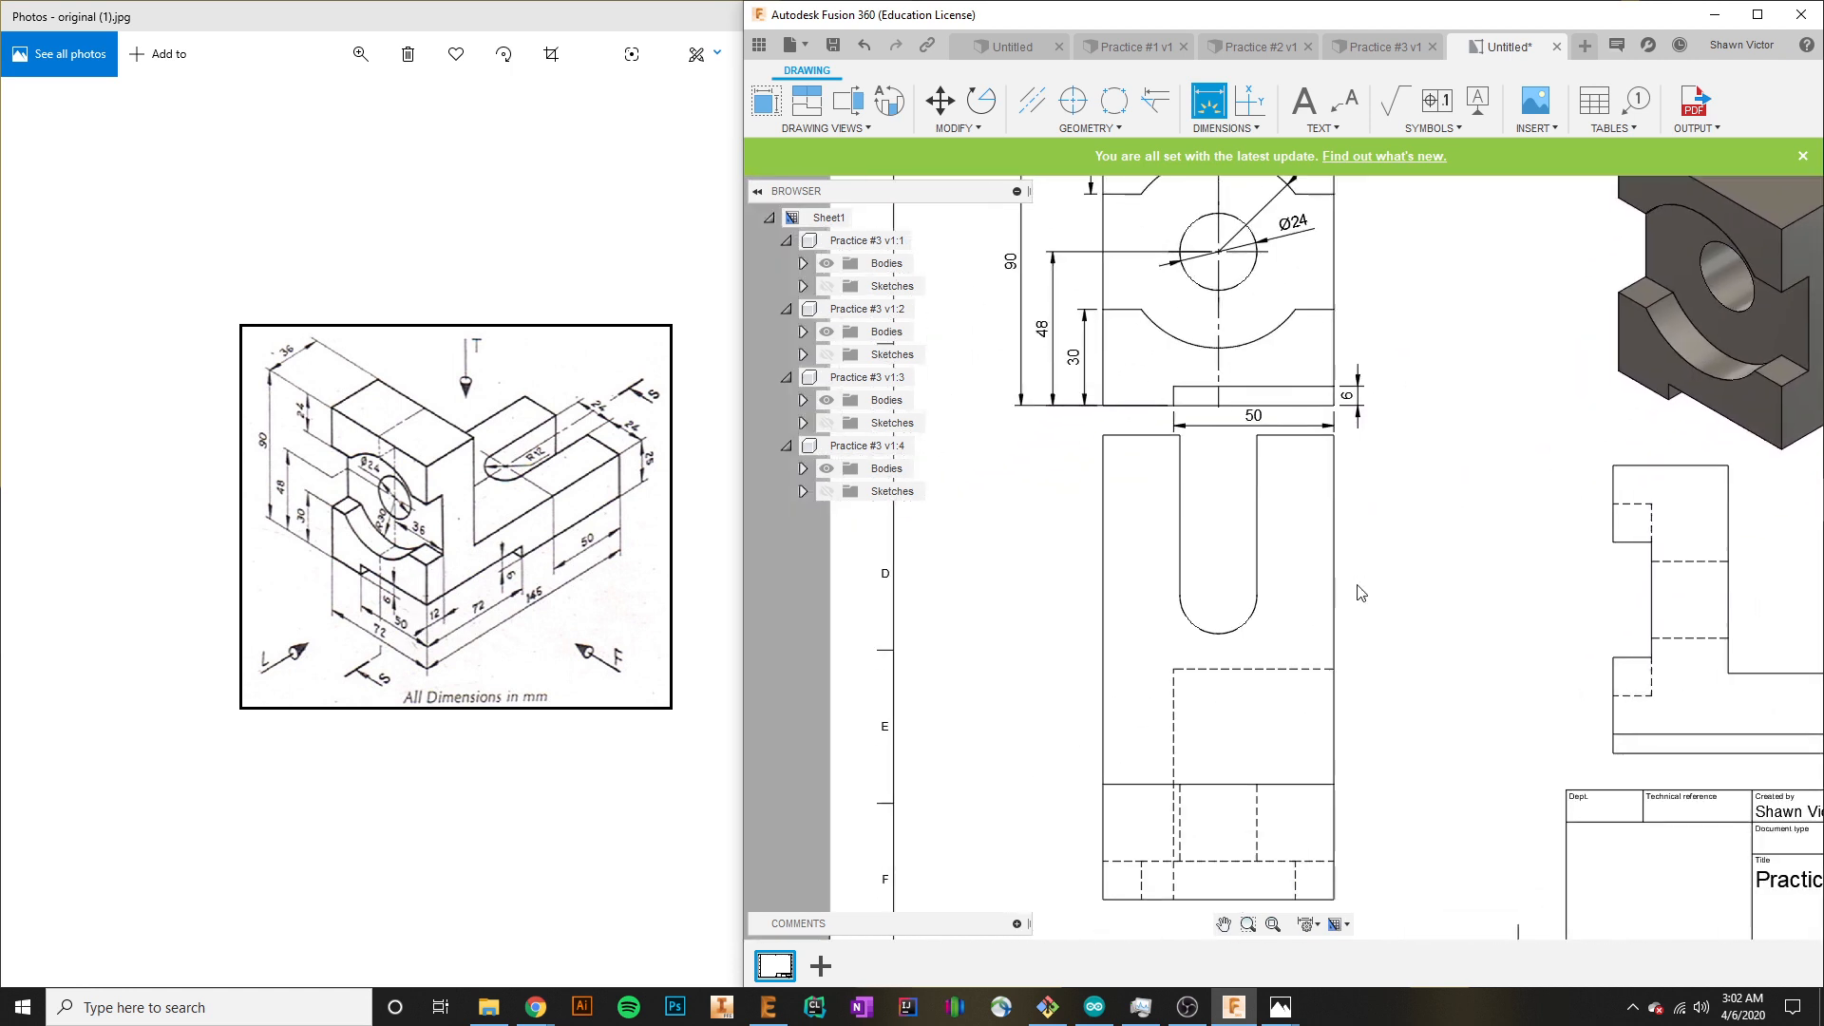
scroll(1222, 570, up, 4)
middle_drag(1404, 662, 1411, 457)
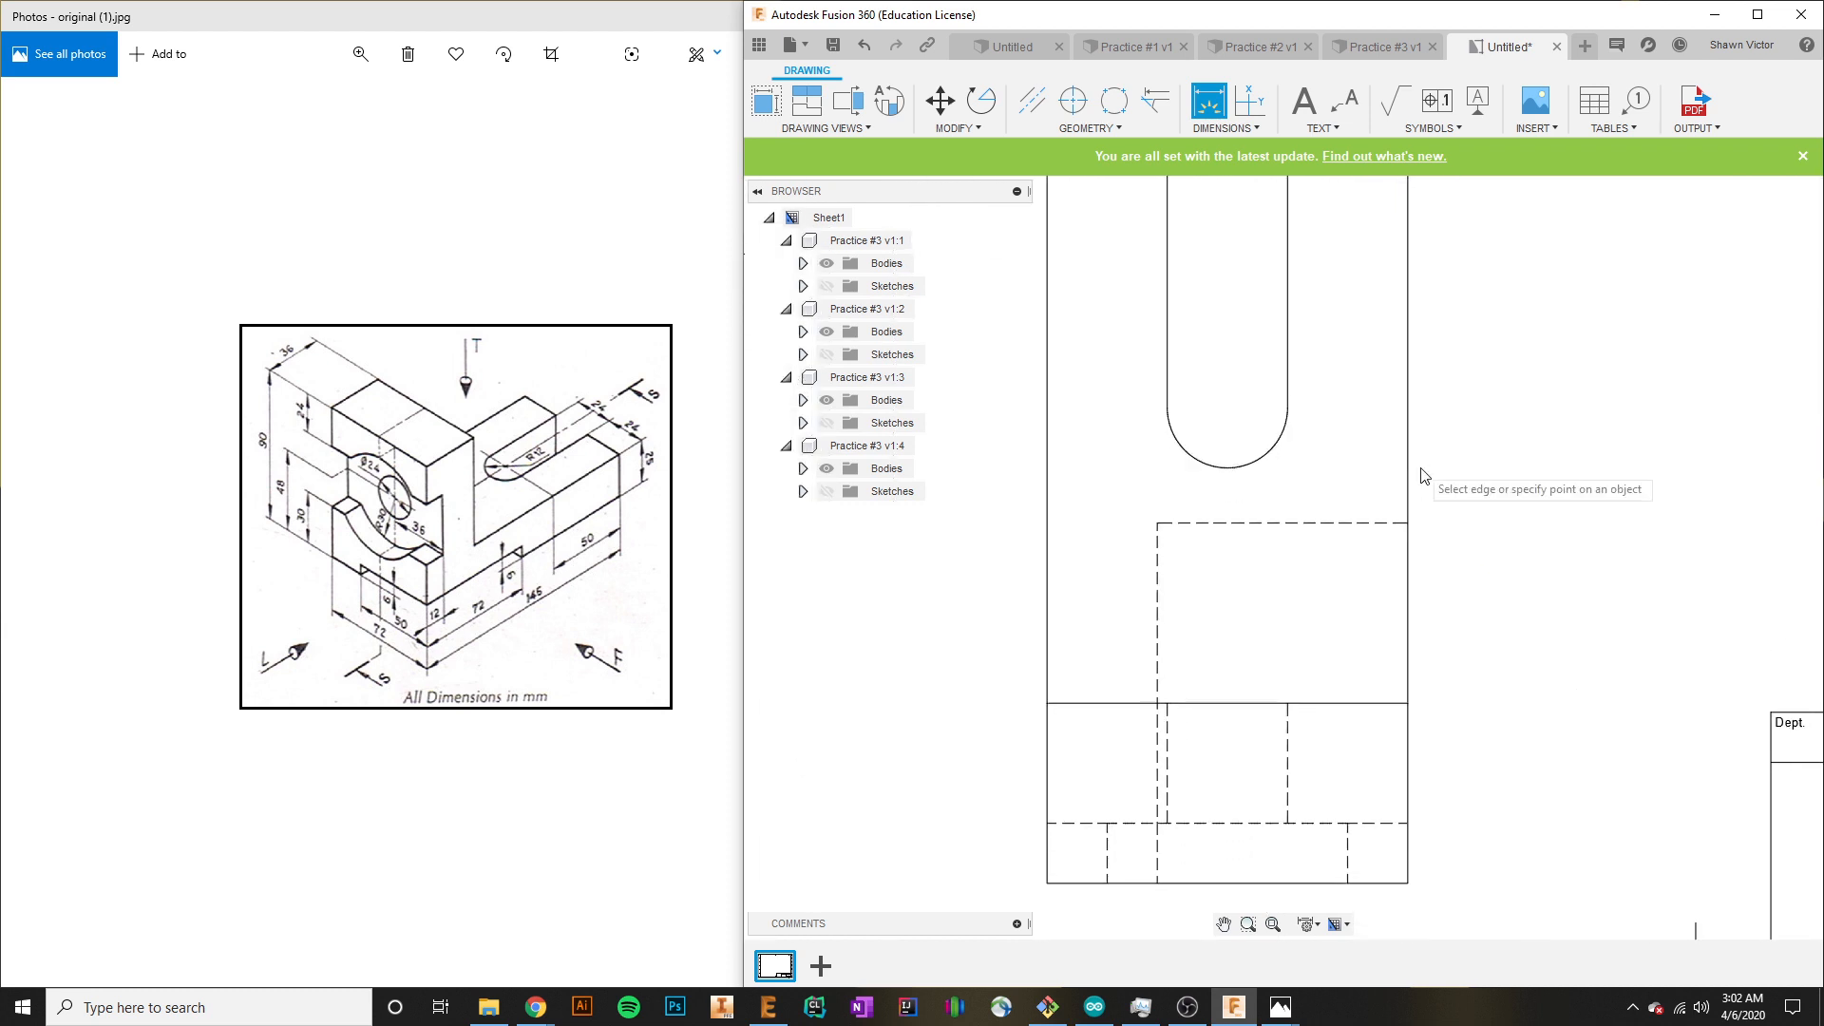
scroll(1421, 489, down, 4)
middle_drag(1325, 273, 1309, 343)
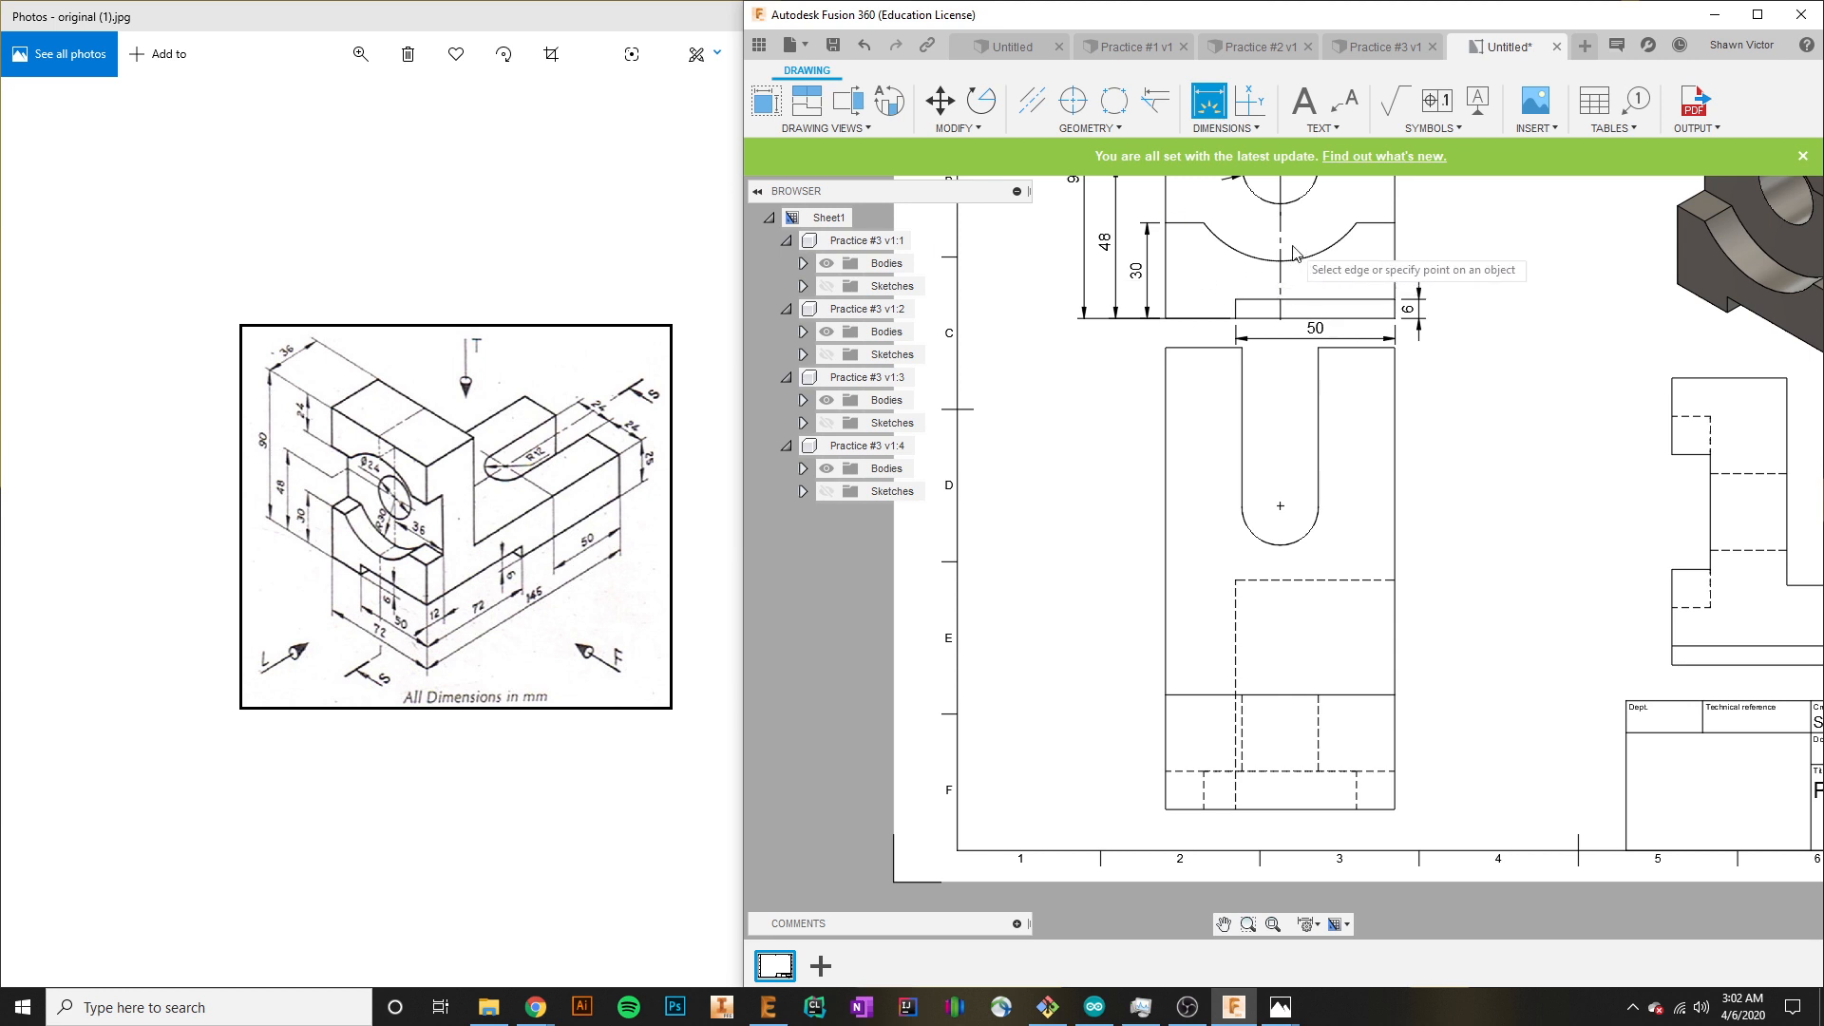
key(Escape)
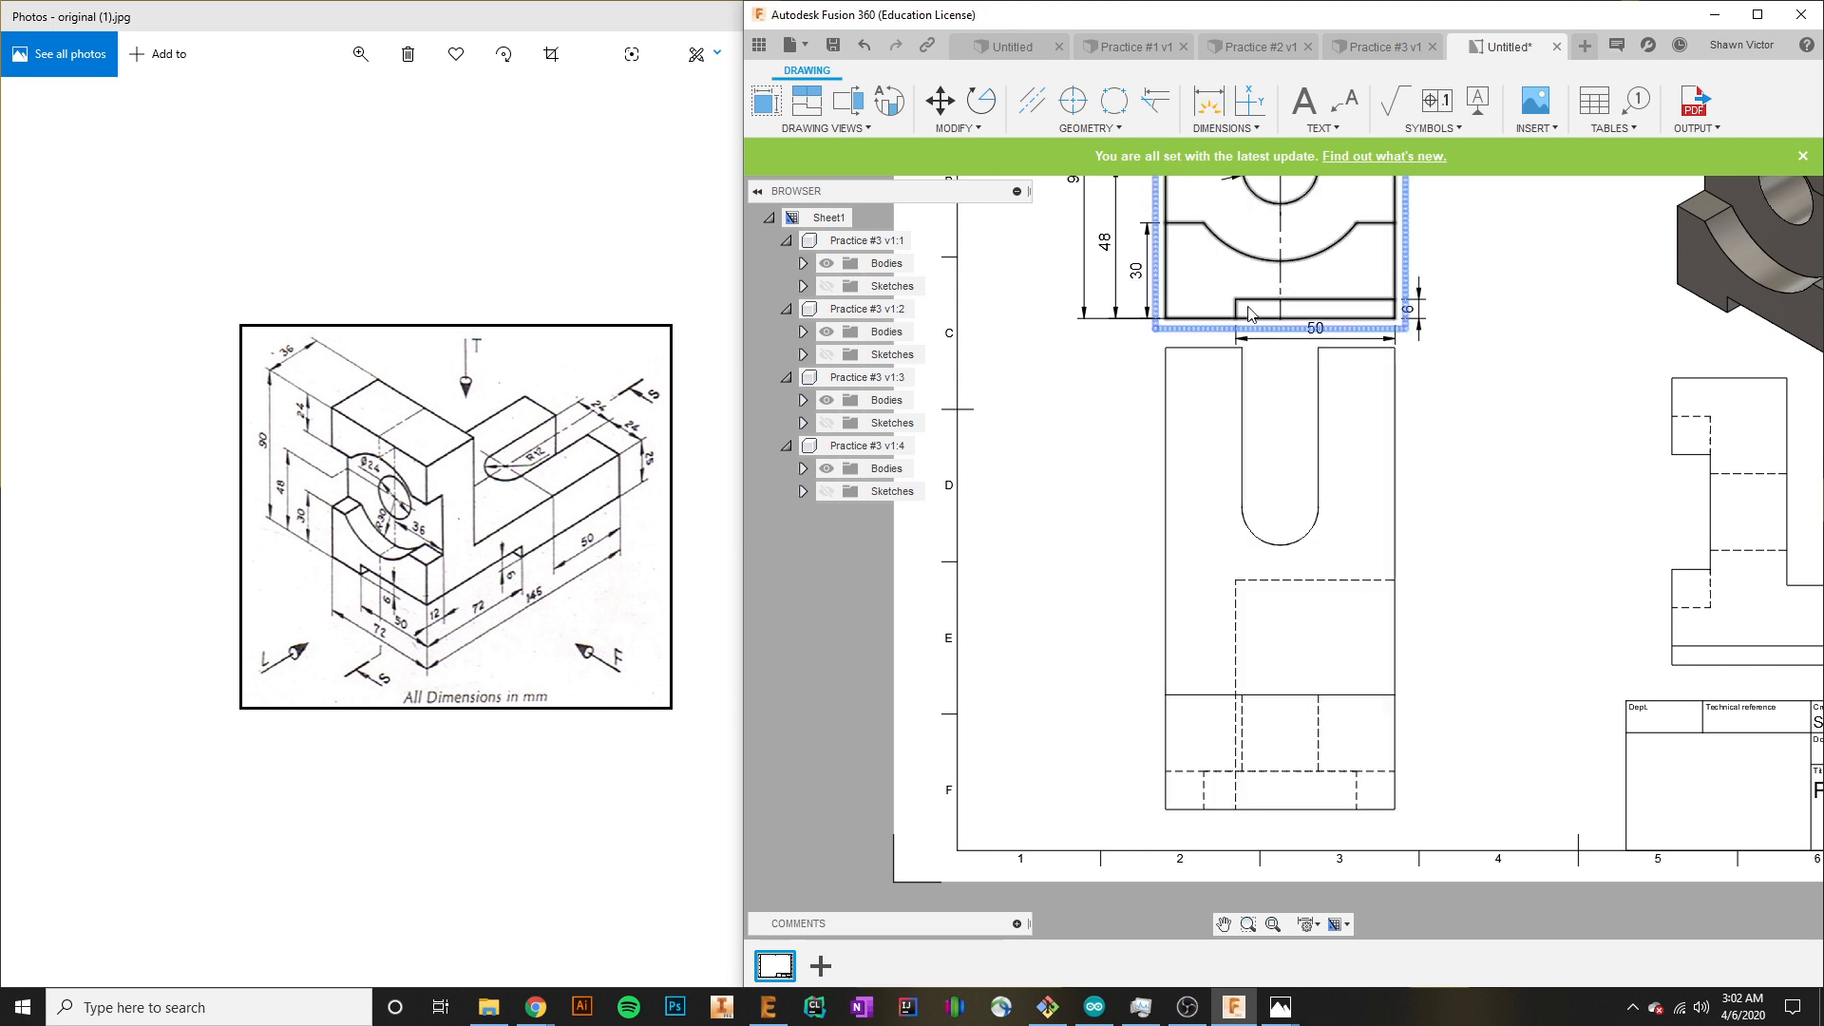
key(m)
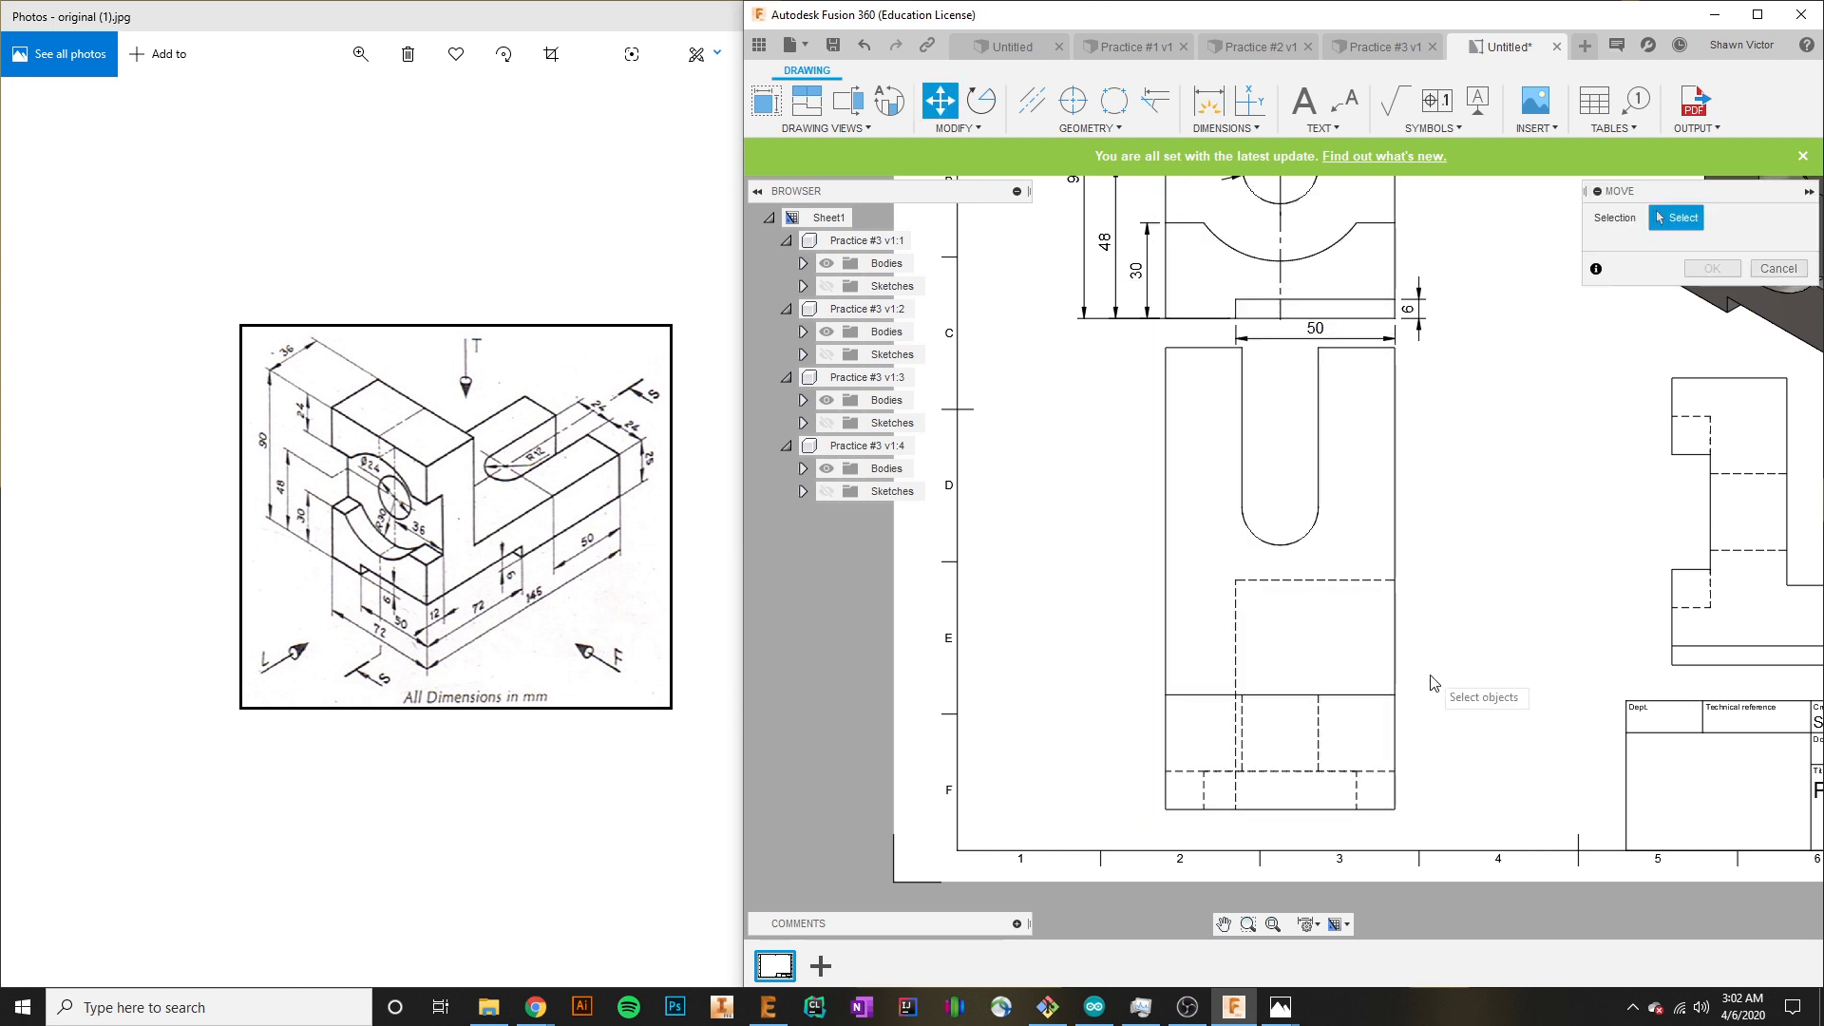
click(1396, 631)
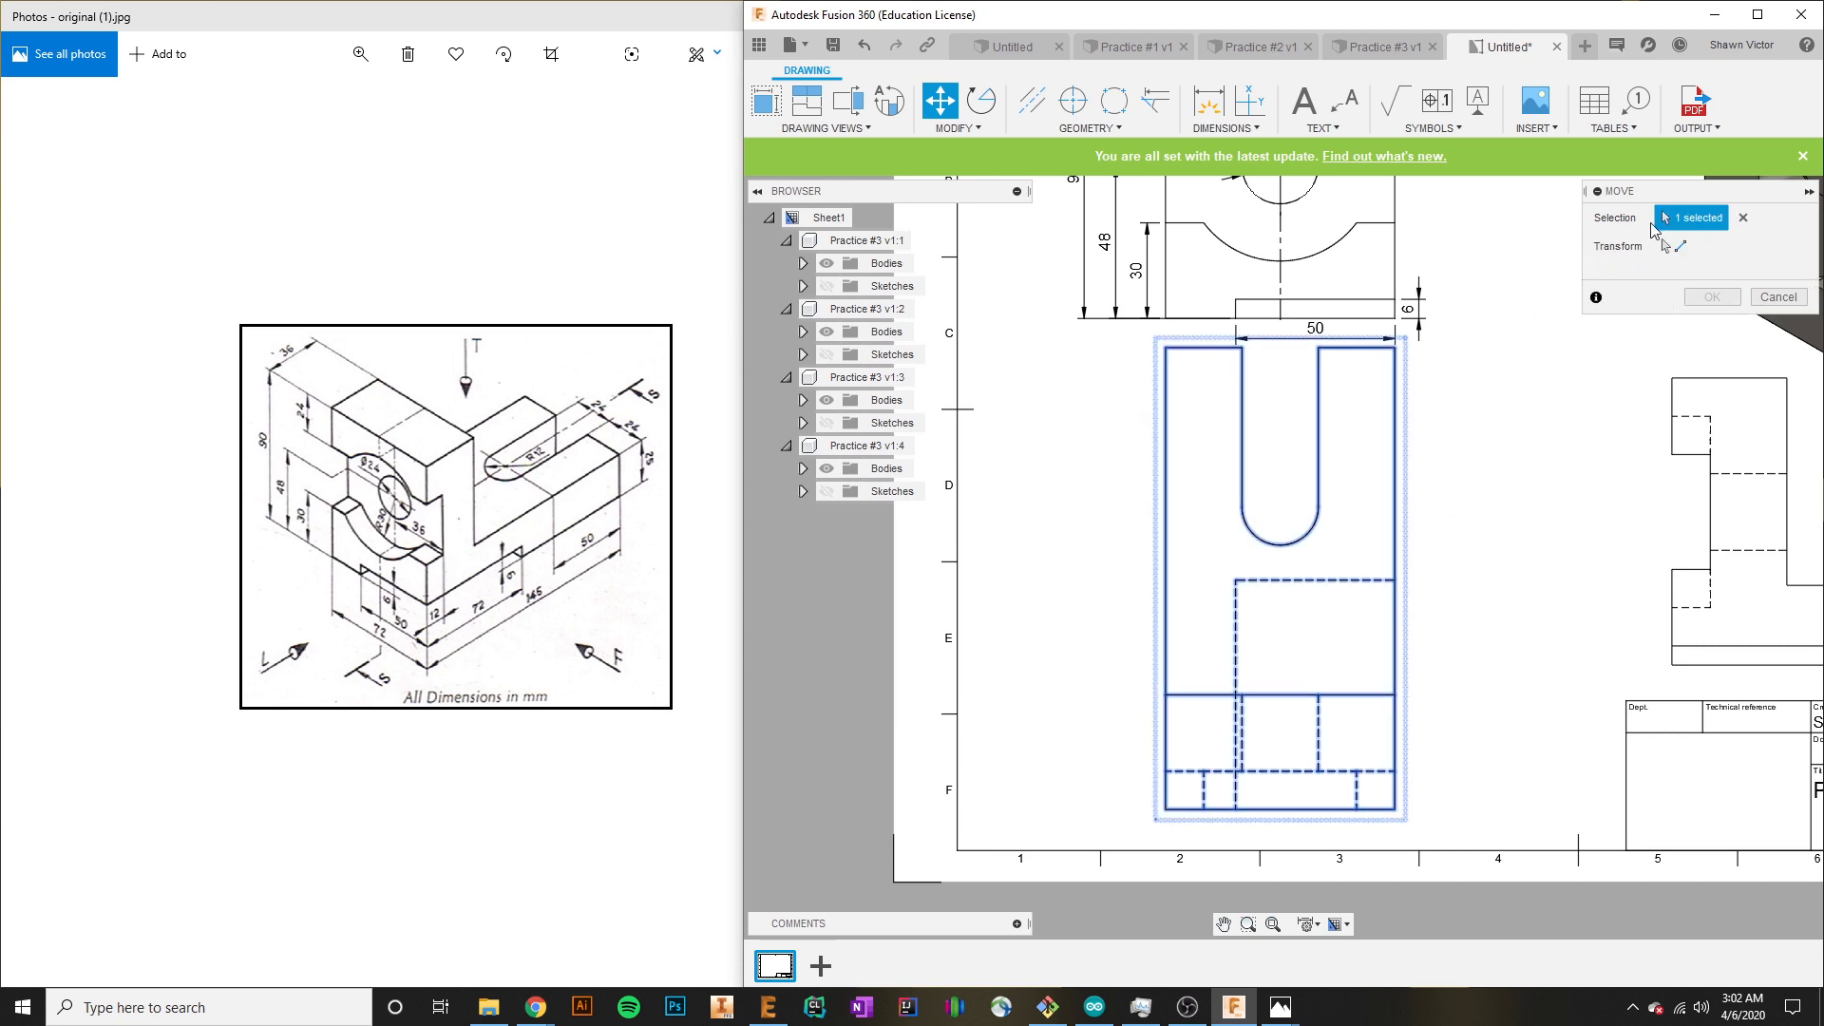
click(1682, 249)
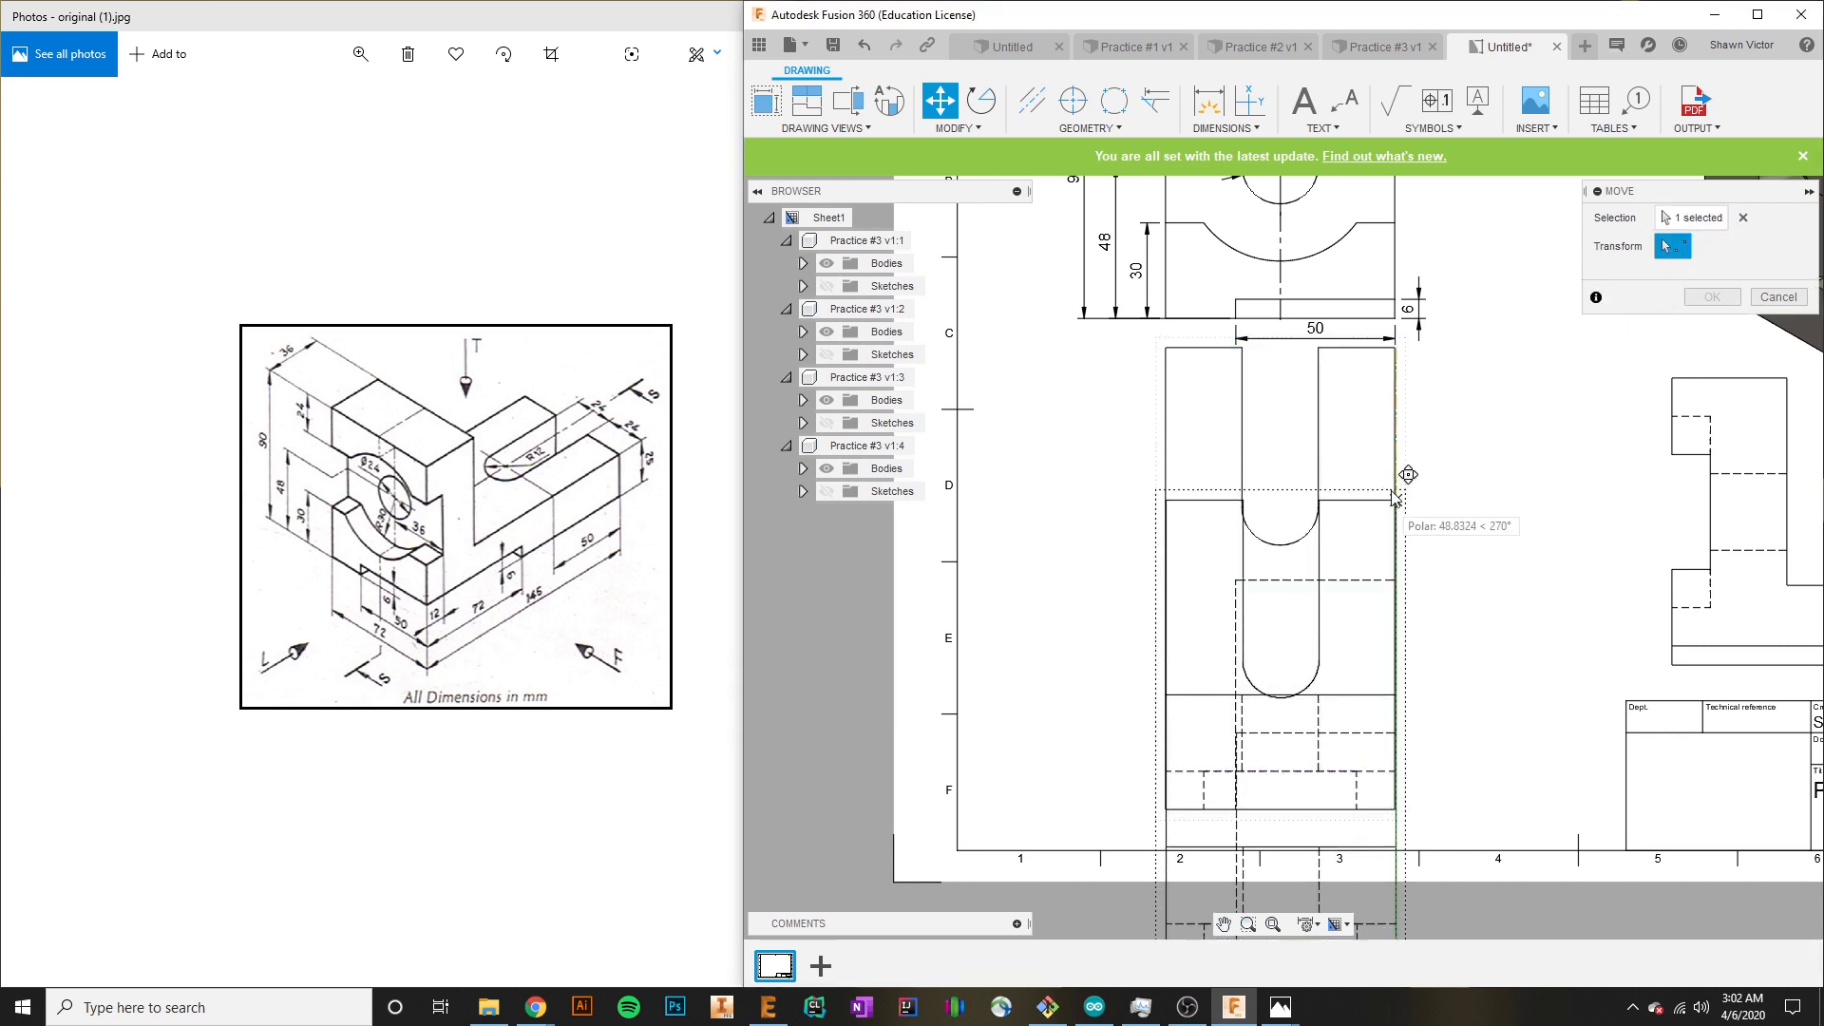
click(1395, 347)
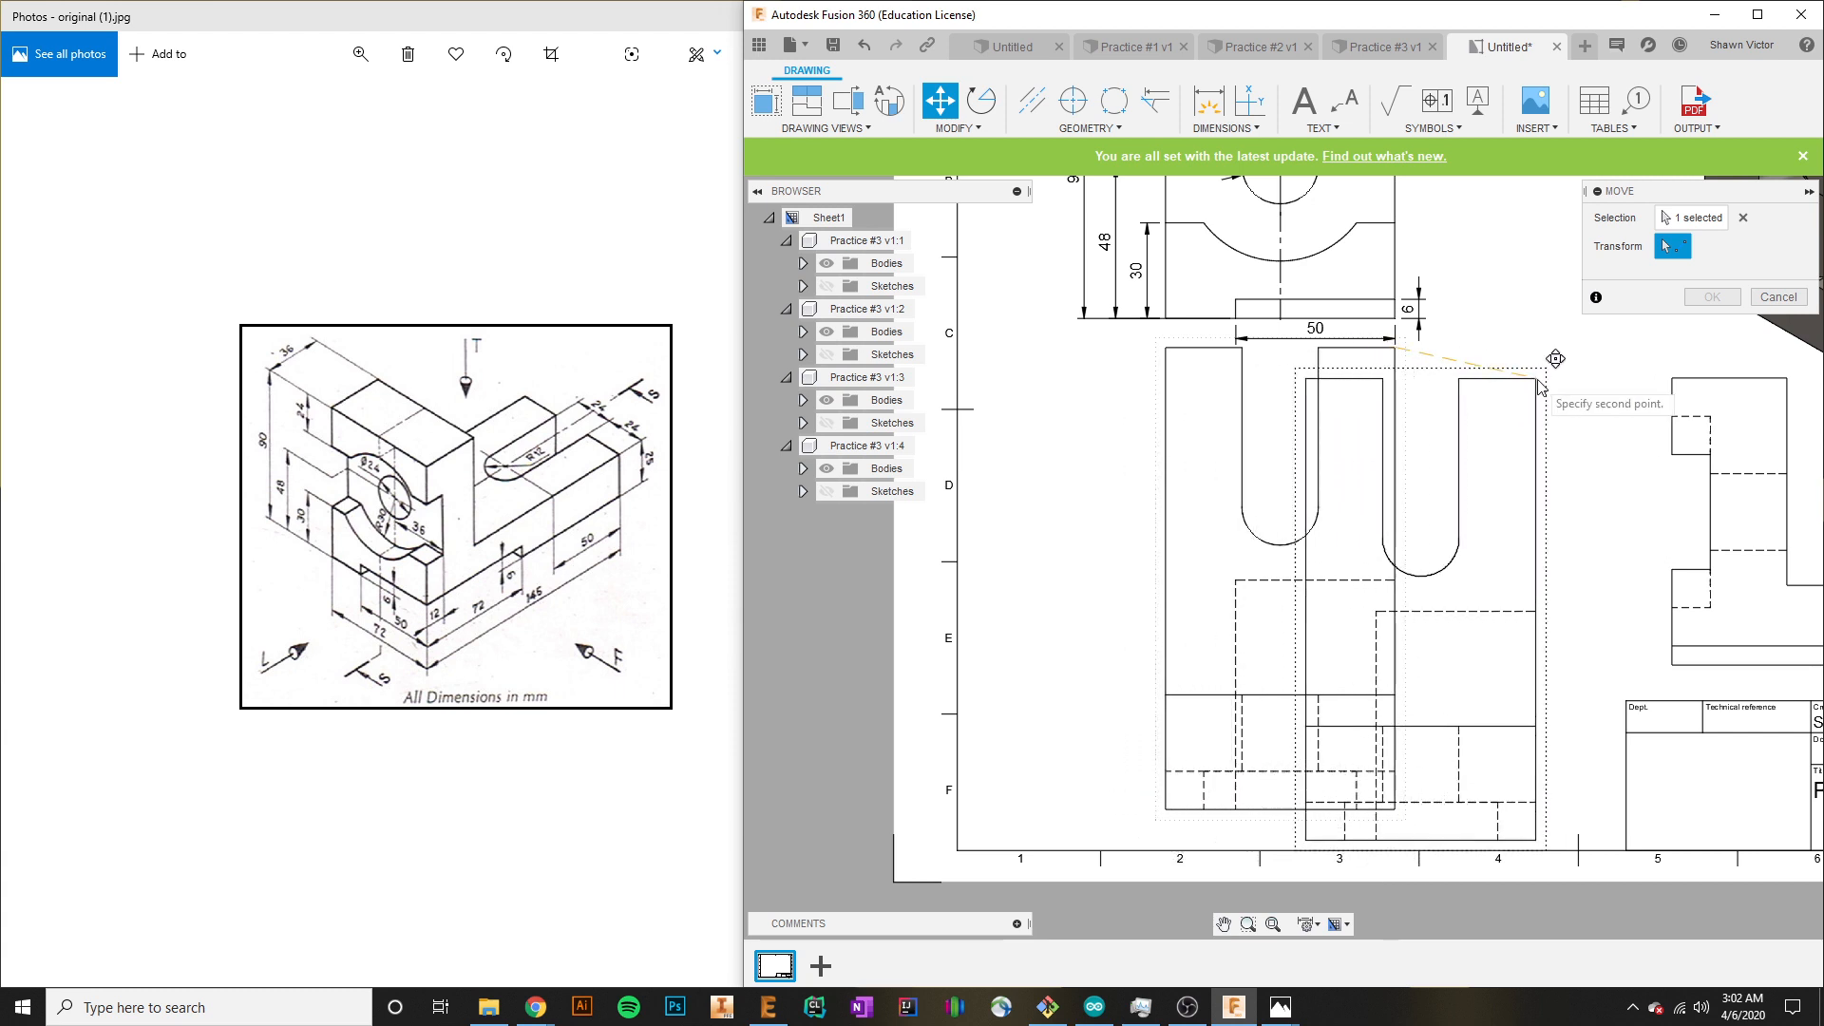
click(1393, 378)
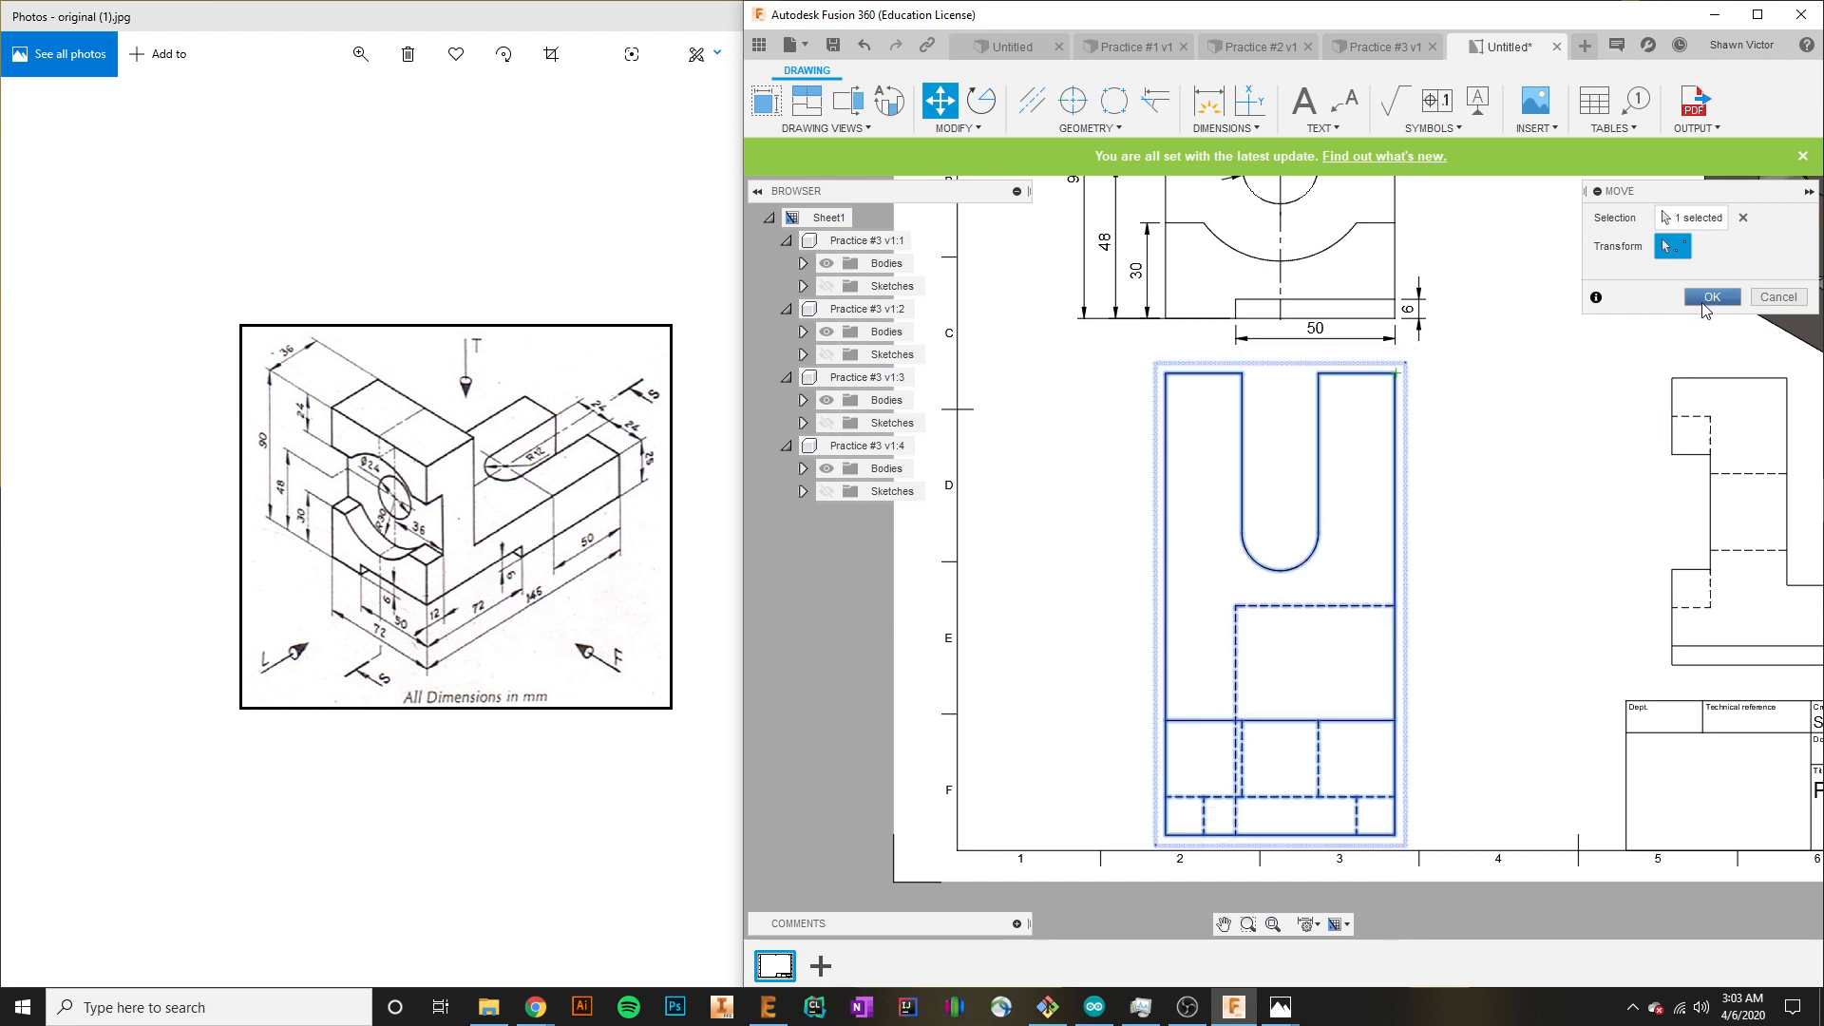
click(1711, 298)
Dimension the top view's right prong width above the part and the slot's straight edge length outside the right side.
scroll(1350, 370, up, 2)
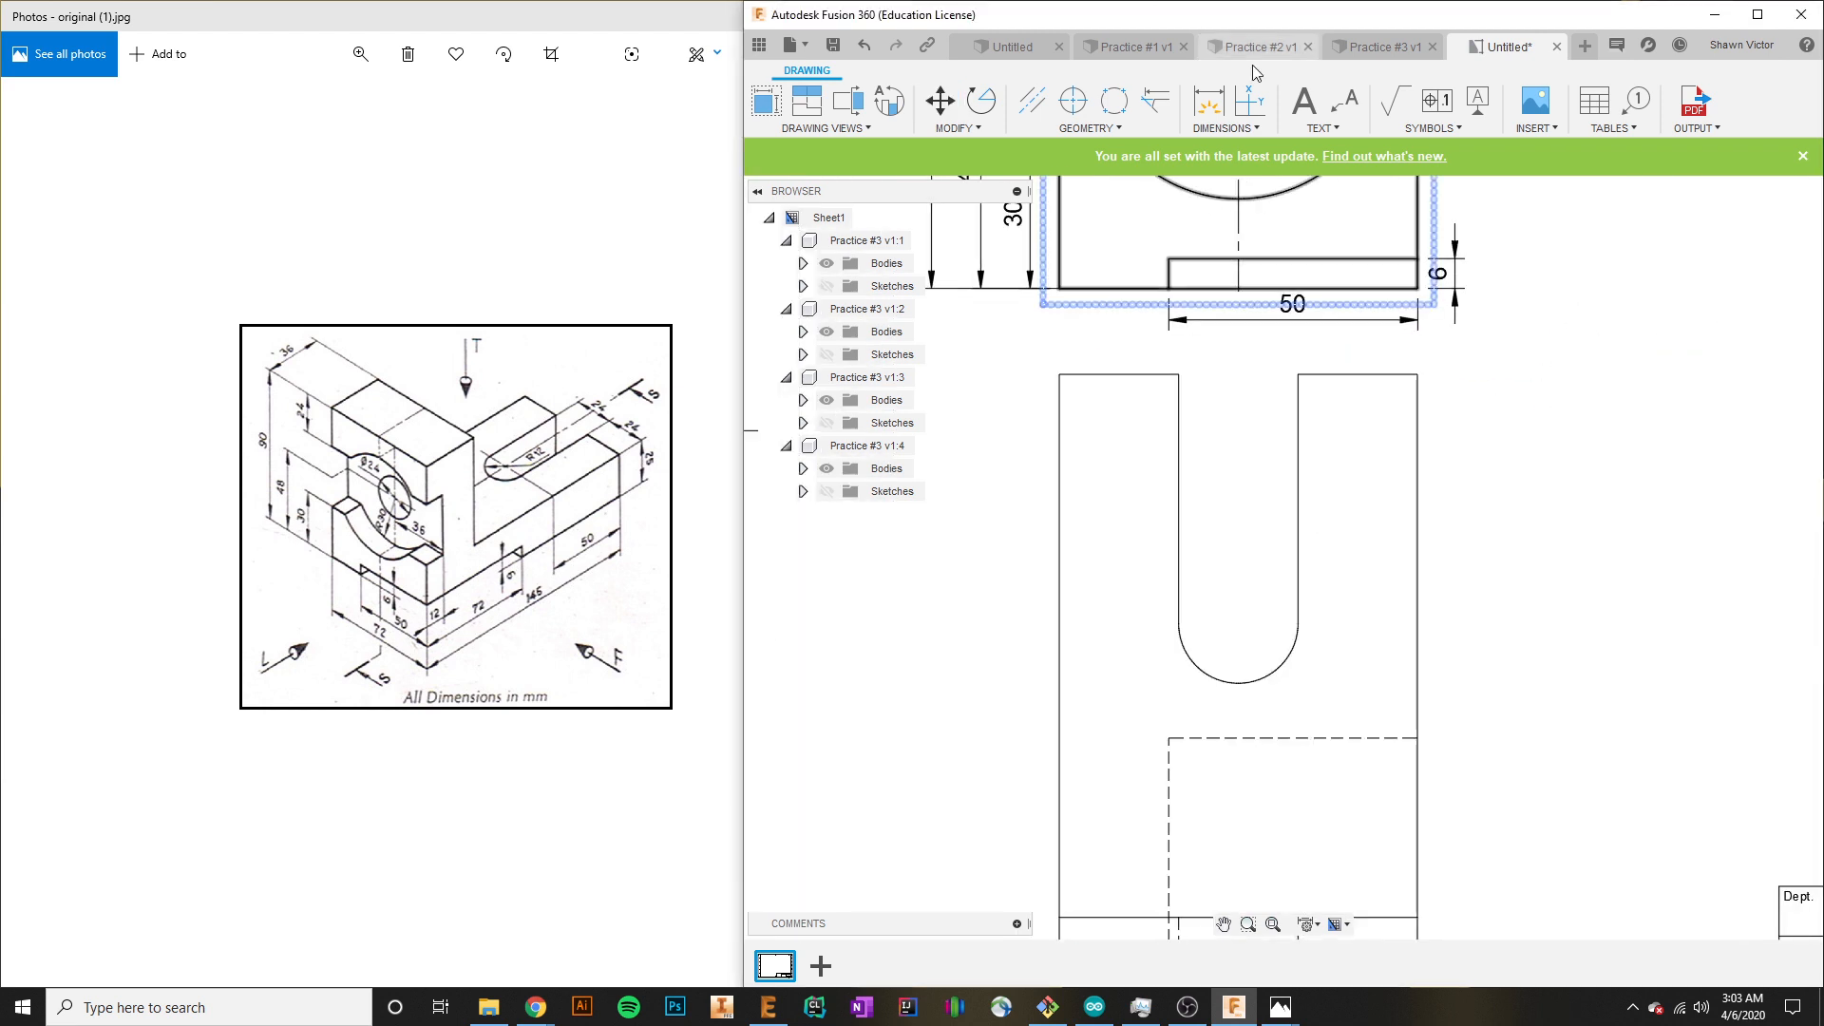
click(1209, 100)
click(1351, 377)
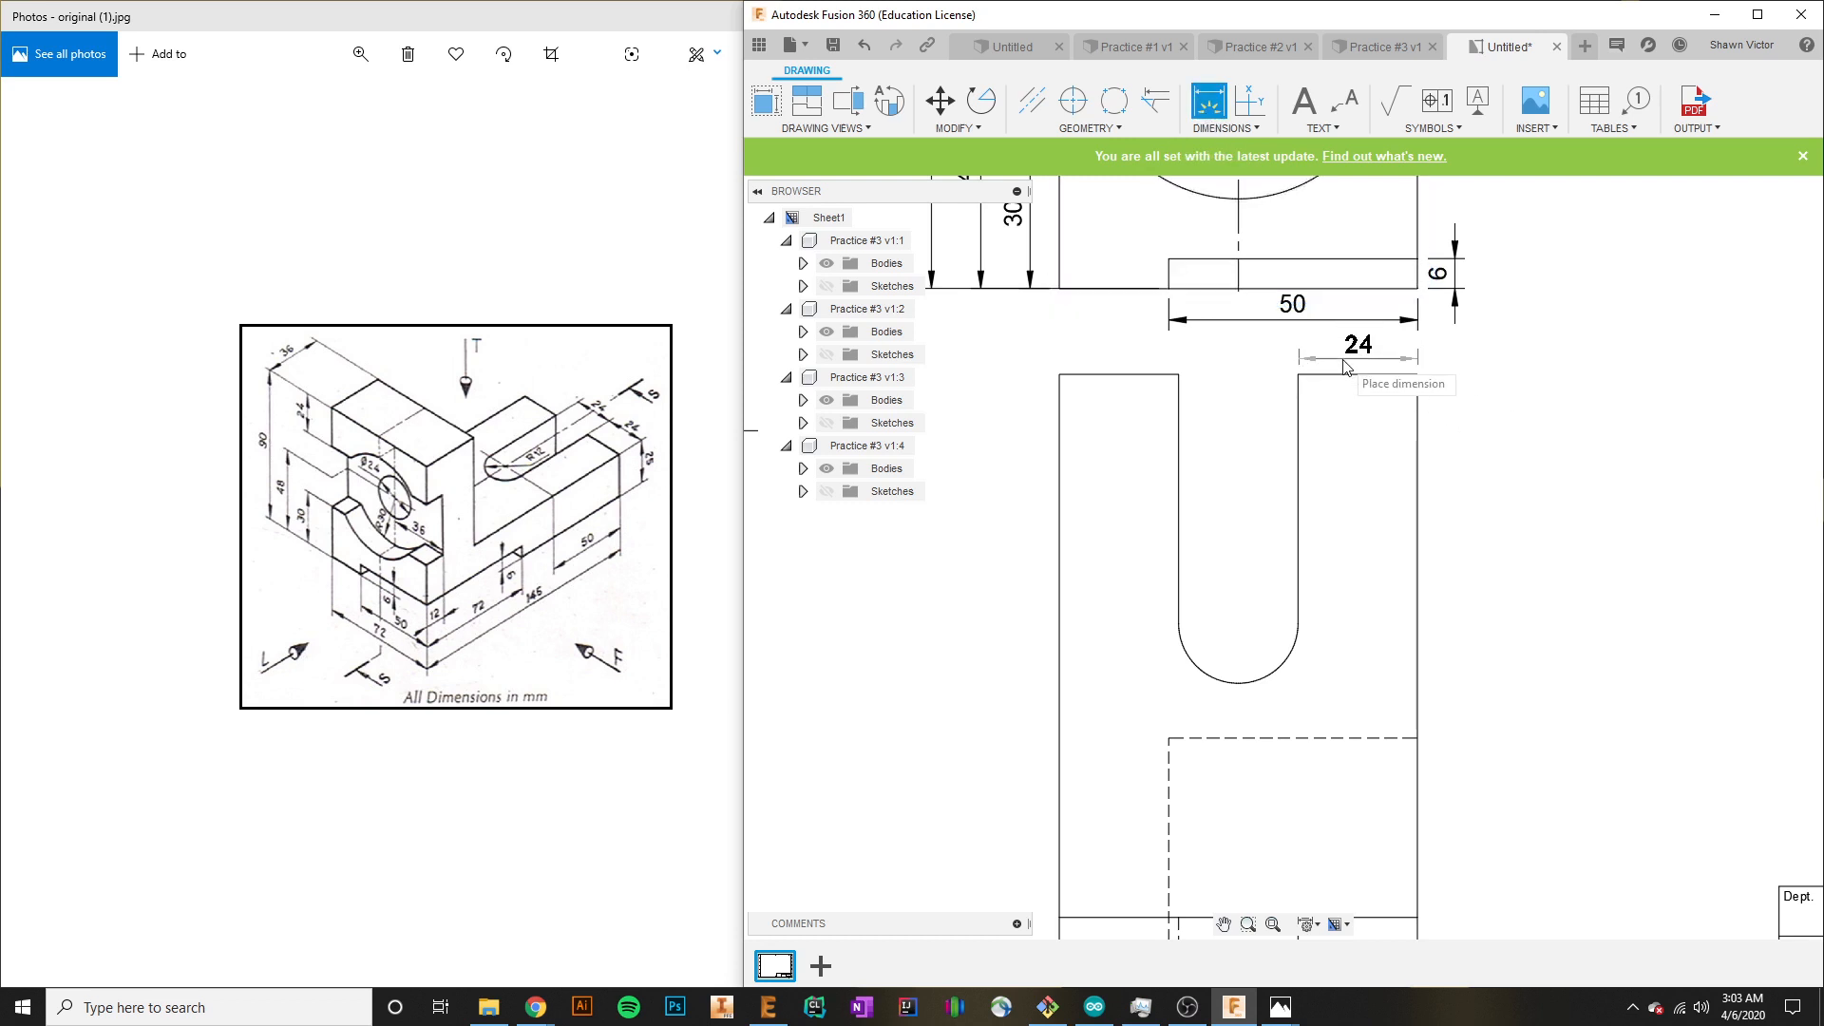
click(1346, 381)
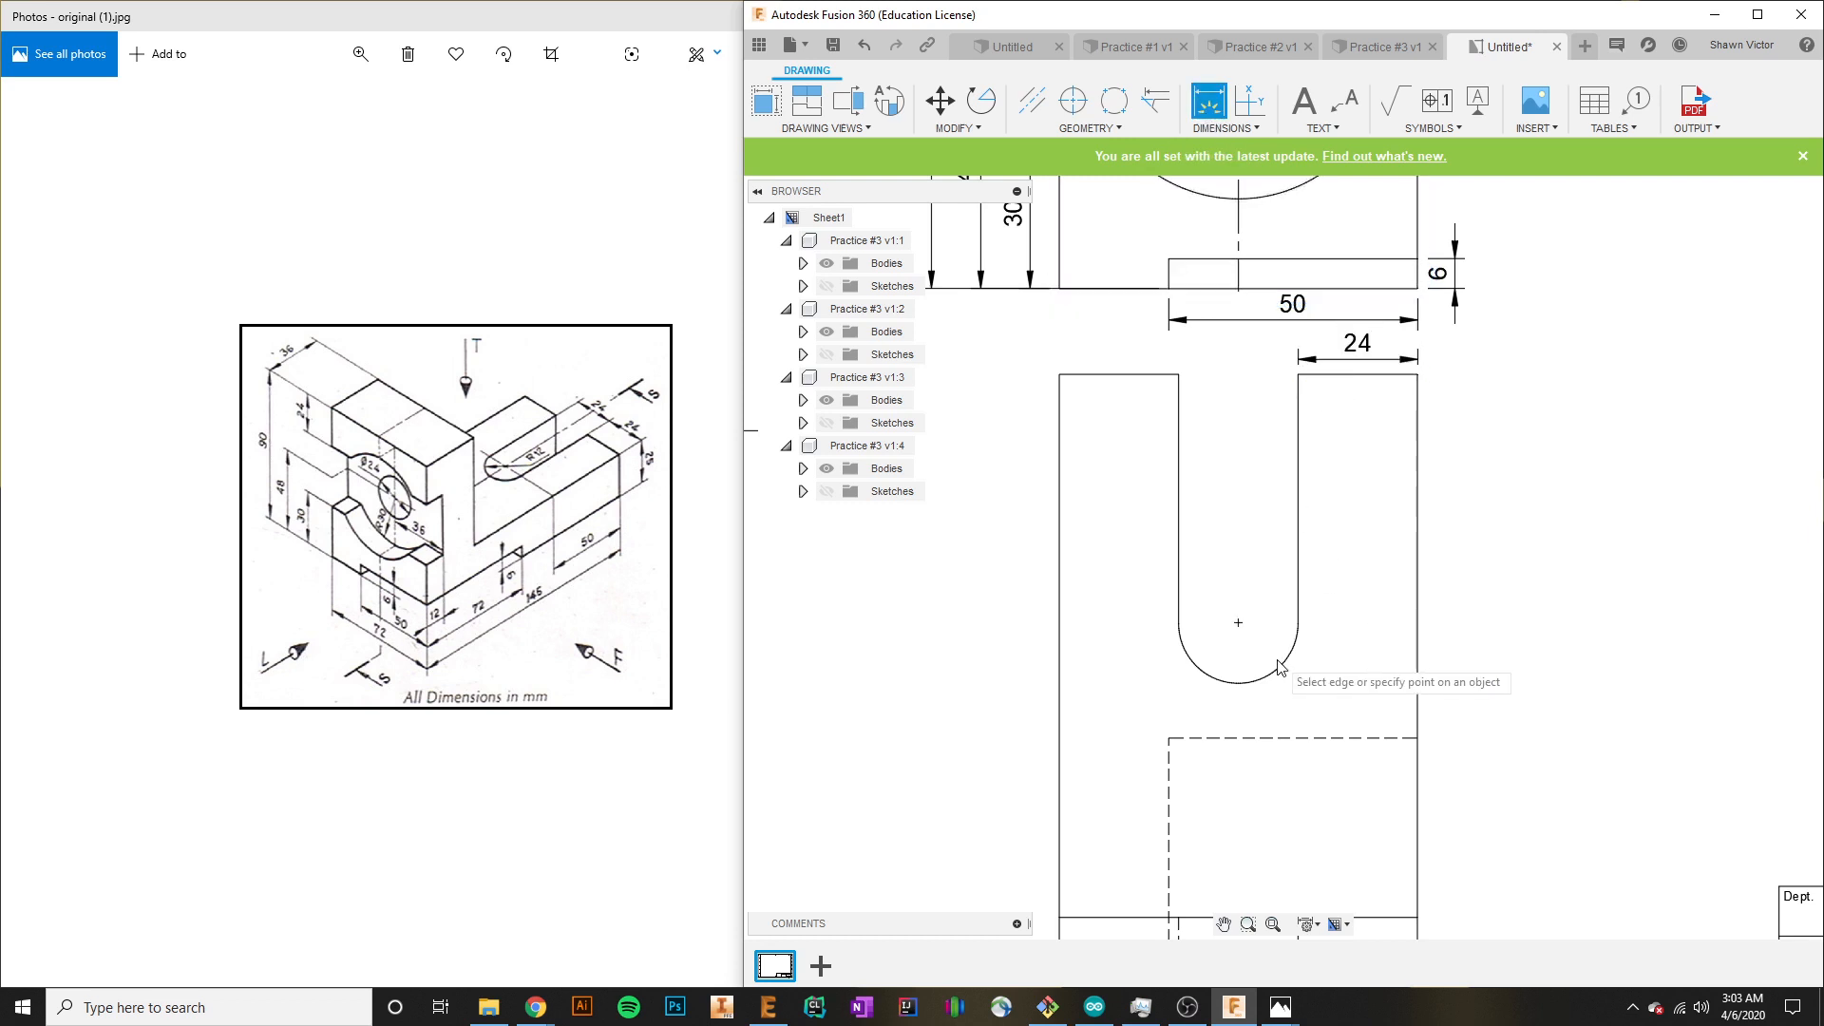
click(1299, 547)
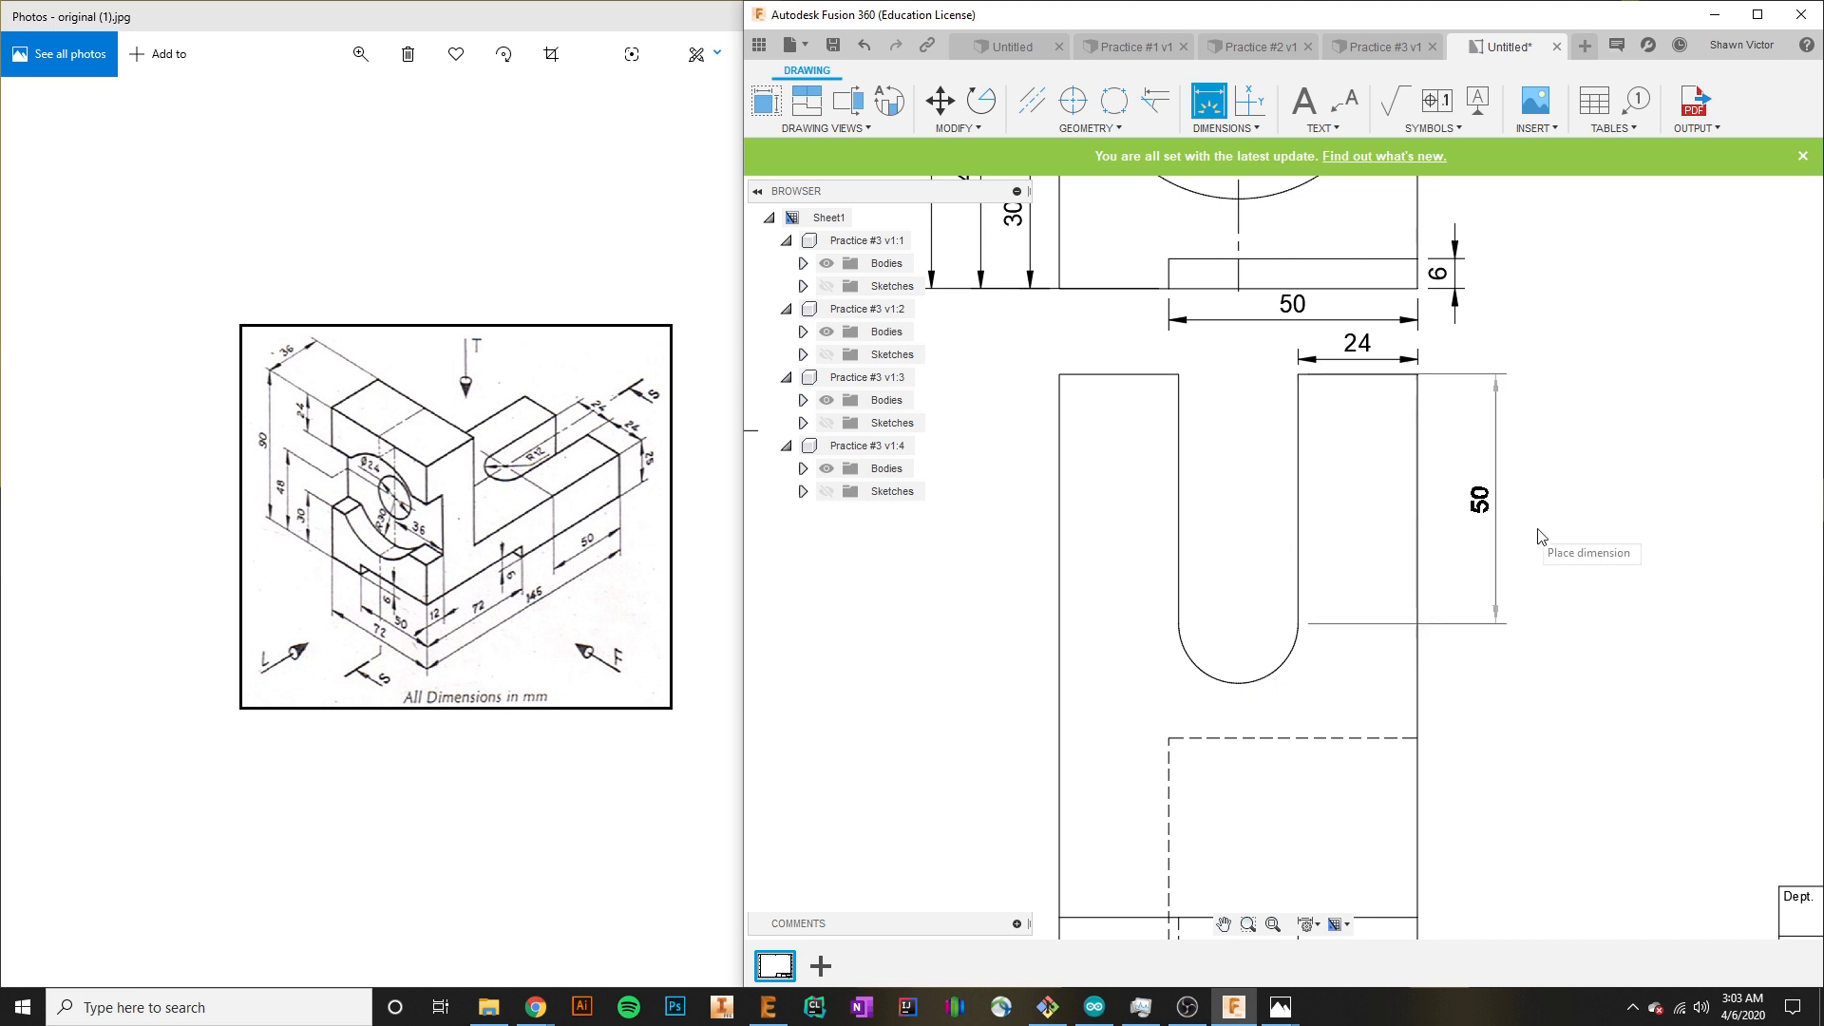
click(1497, 530)
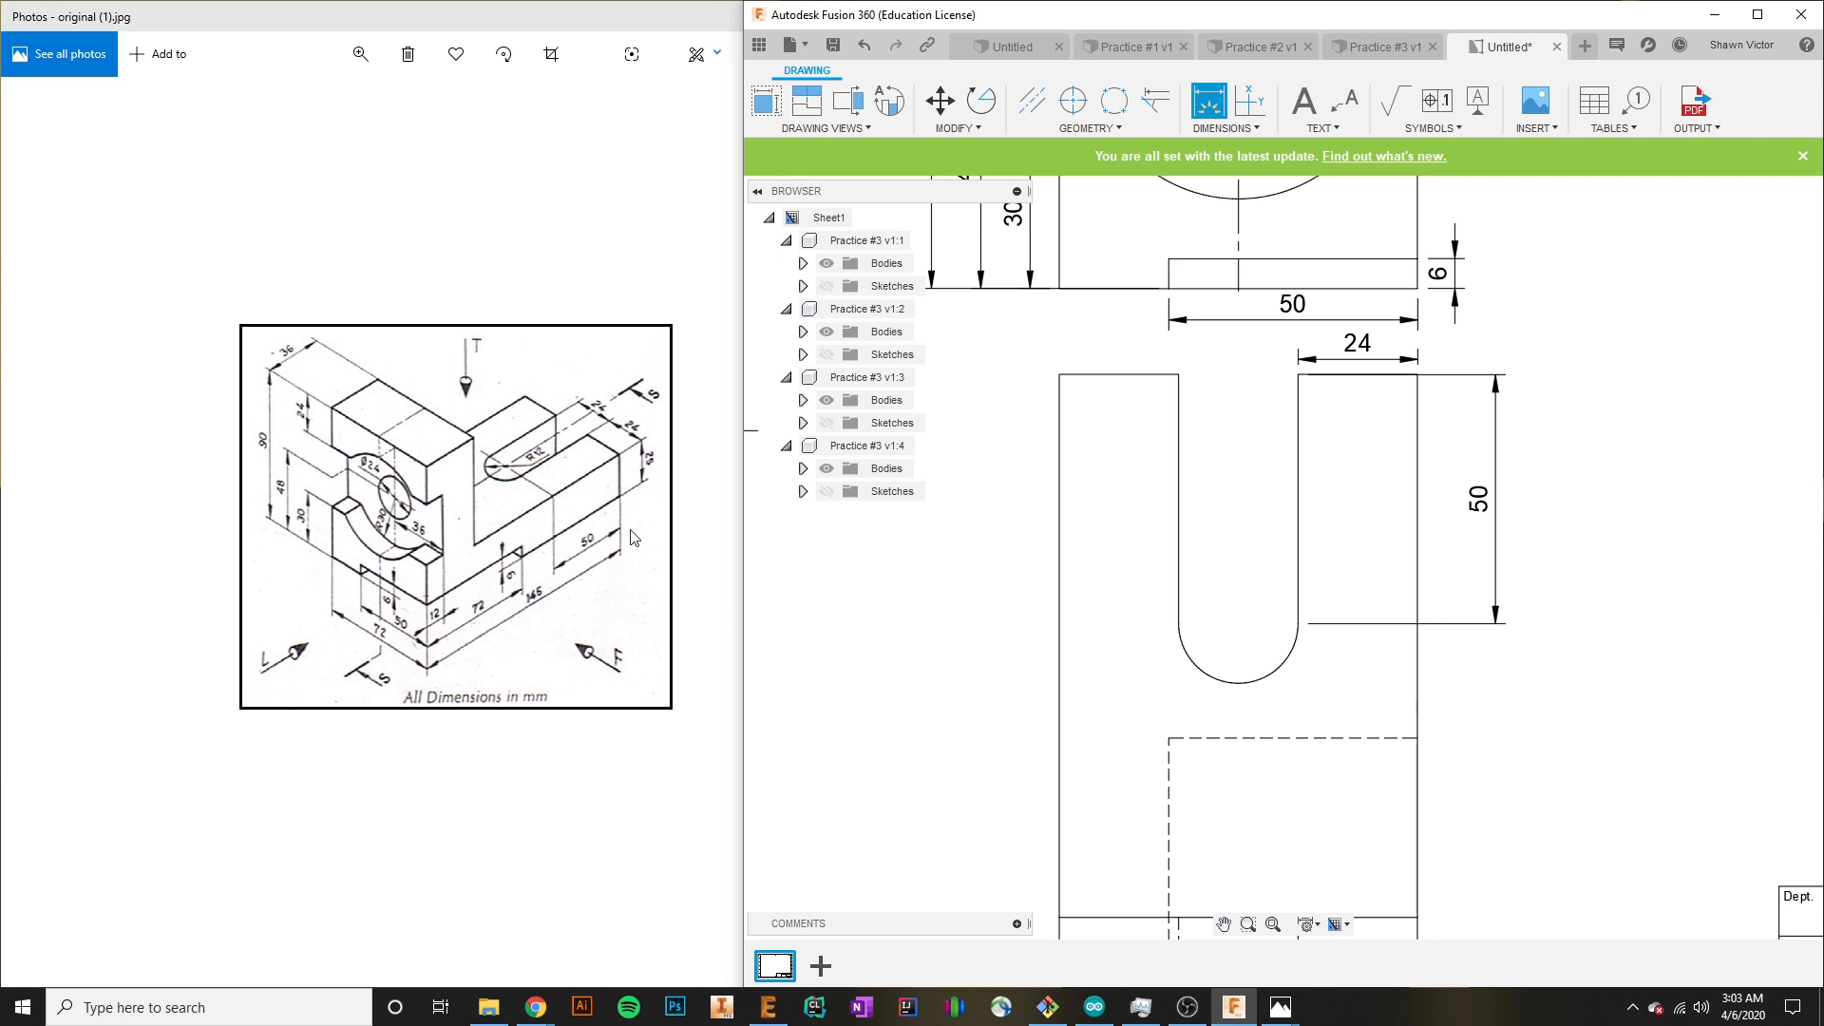
Dimension the top view's overall length between its left corners, placing the dimension outside the part's left side.
middle_drag(1556, 746, 1567, 597)
scroll(1564, 599, down, 4)
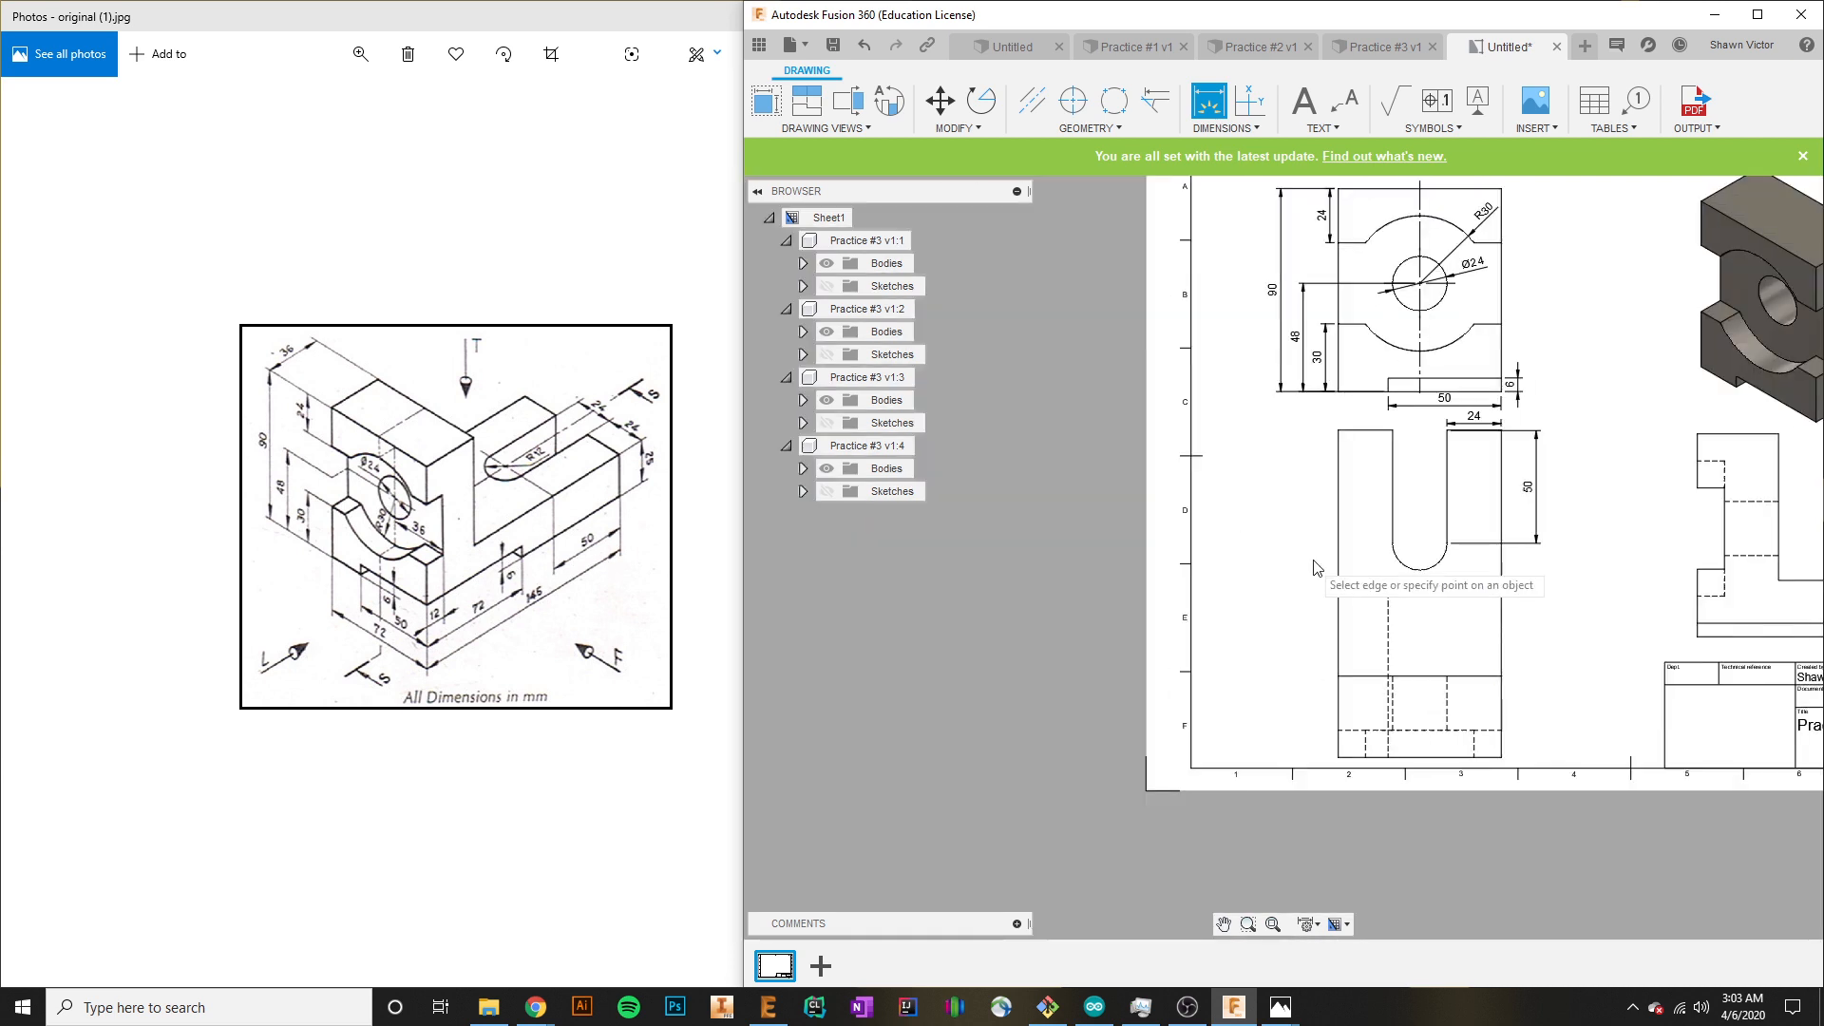
middle_drag(1313, 561, 1168, 576)
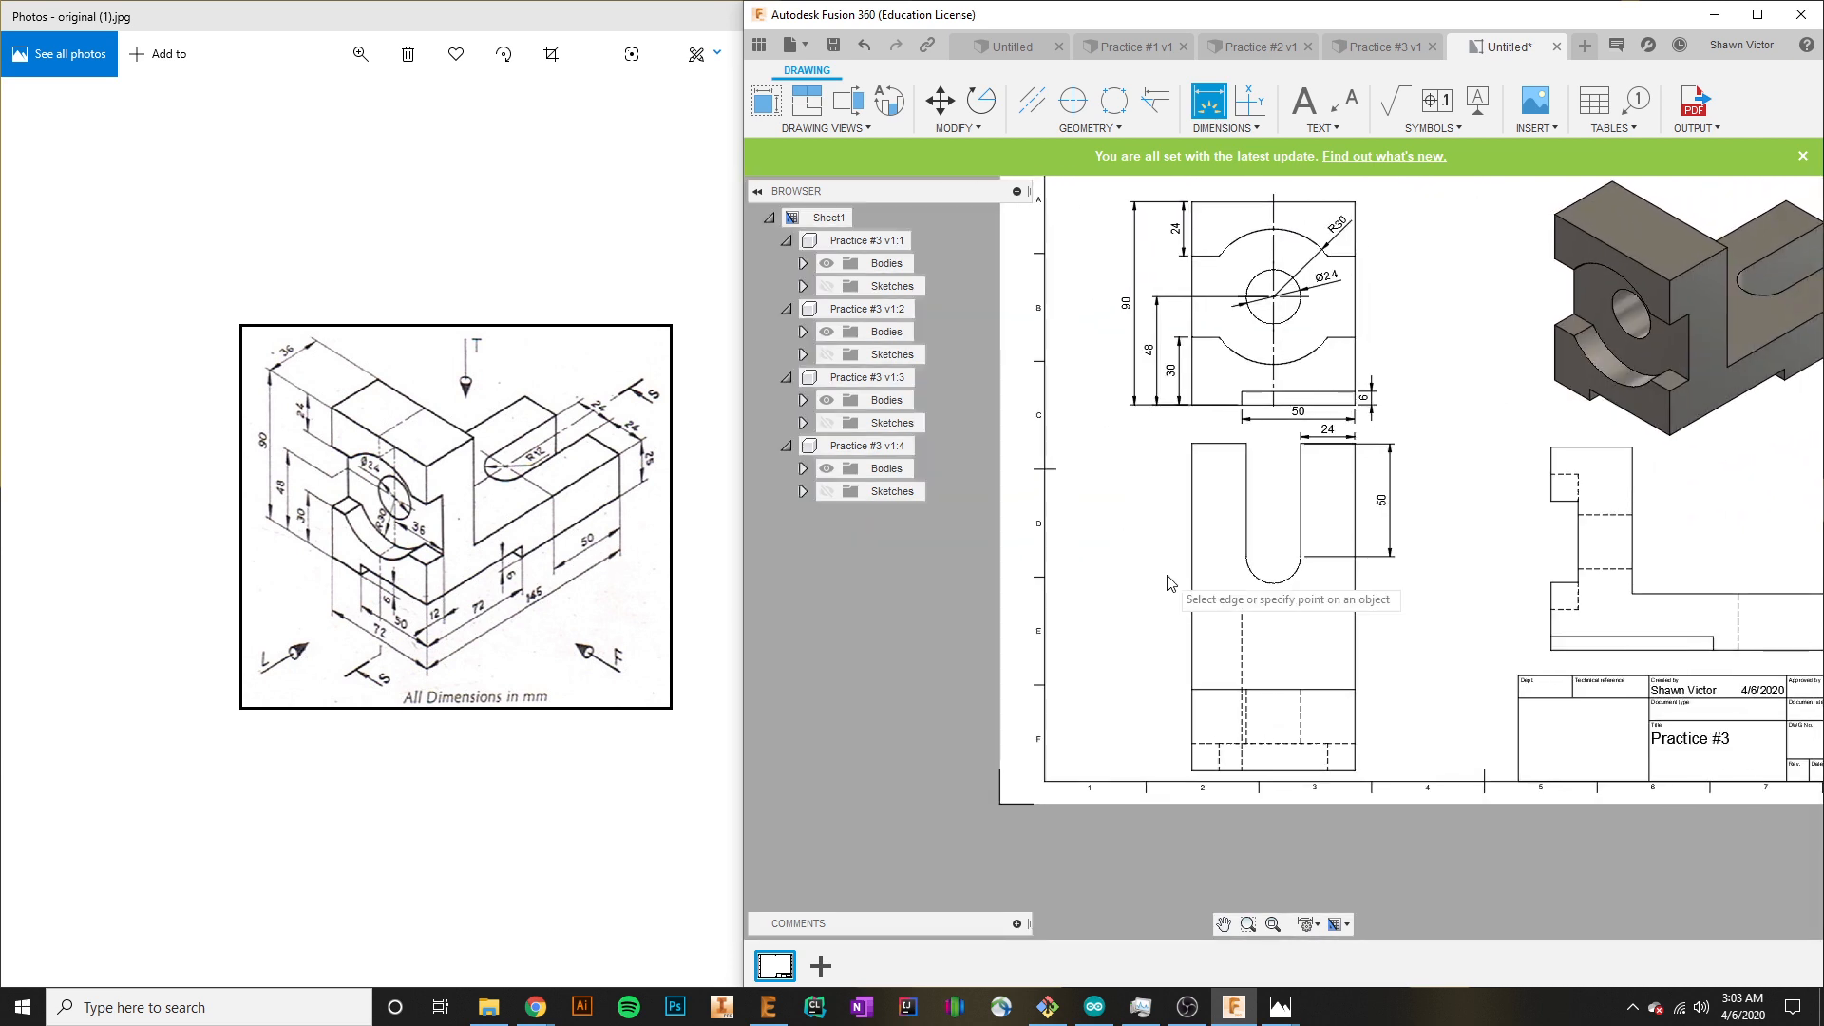
click(1192, 444)
click(1193, 771)
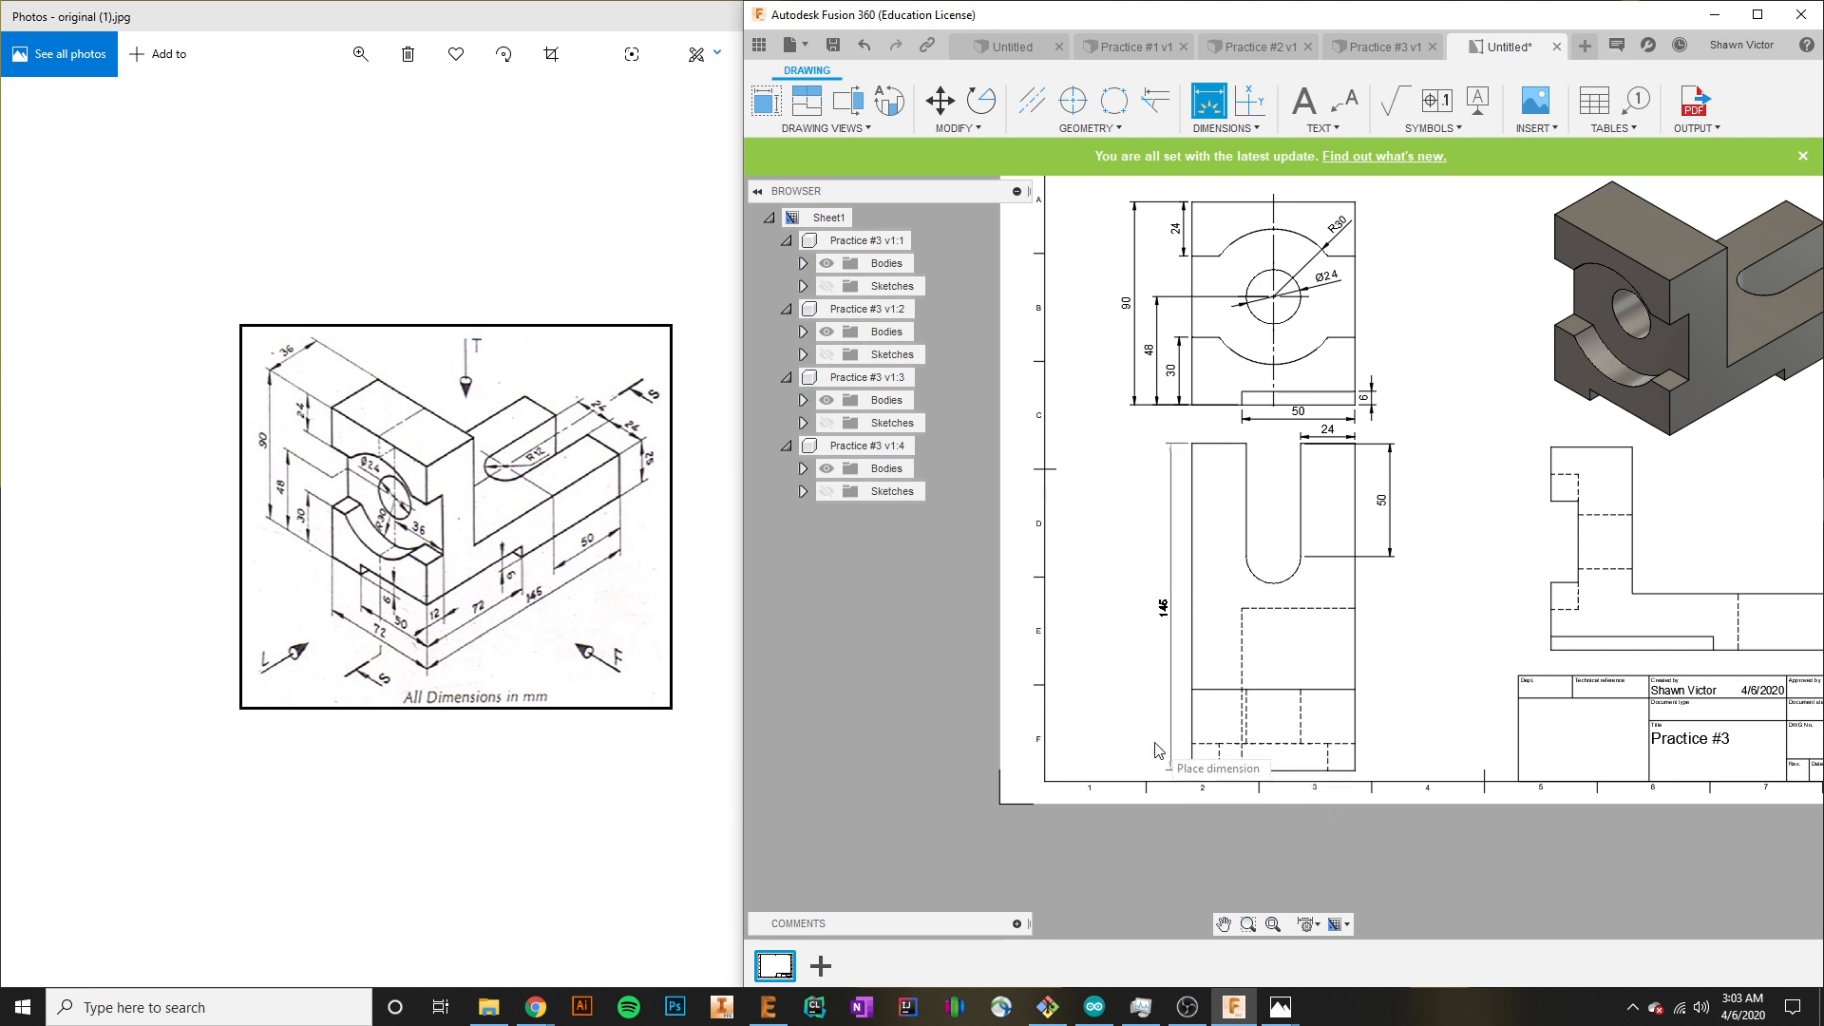
click(1151, 623)
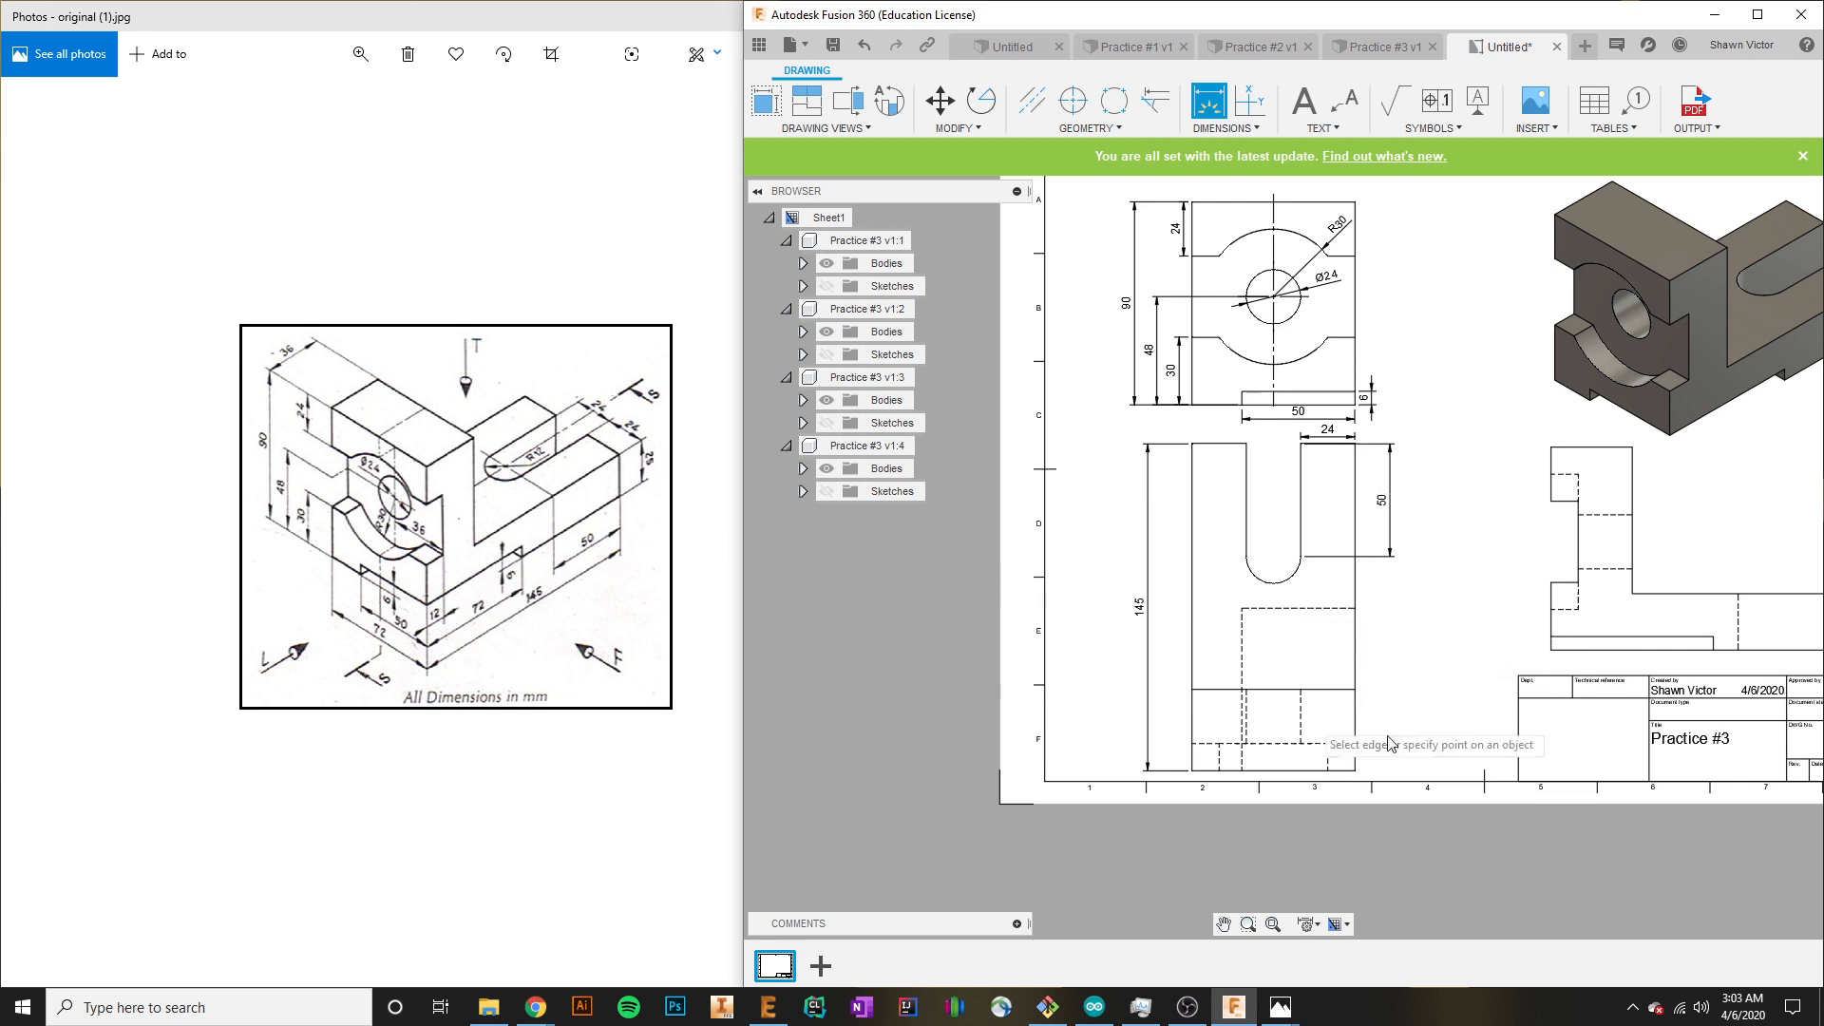
Dimension the distance from the notch's upper hidden edge to the top view's bottom edge, placed outside the part's right side.
scroll(1330, 722, up, 3)
click(1186, 516)
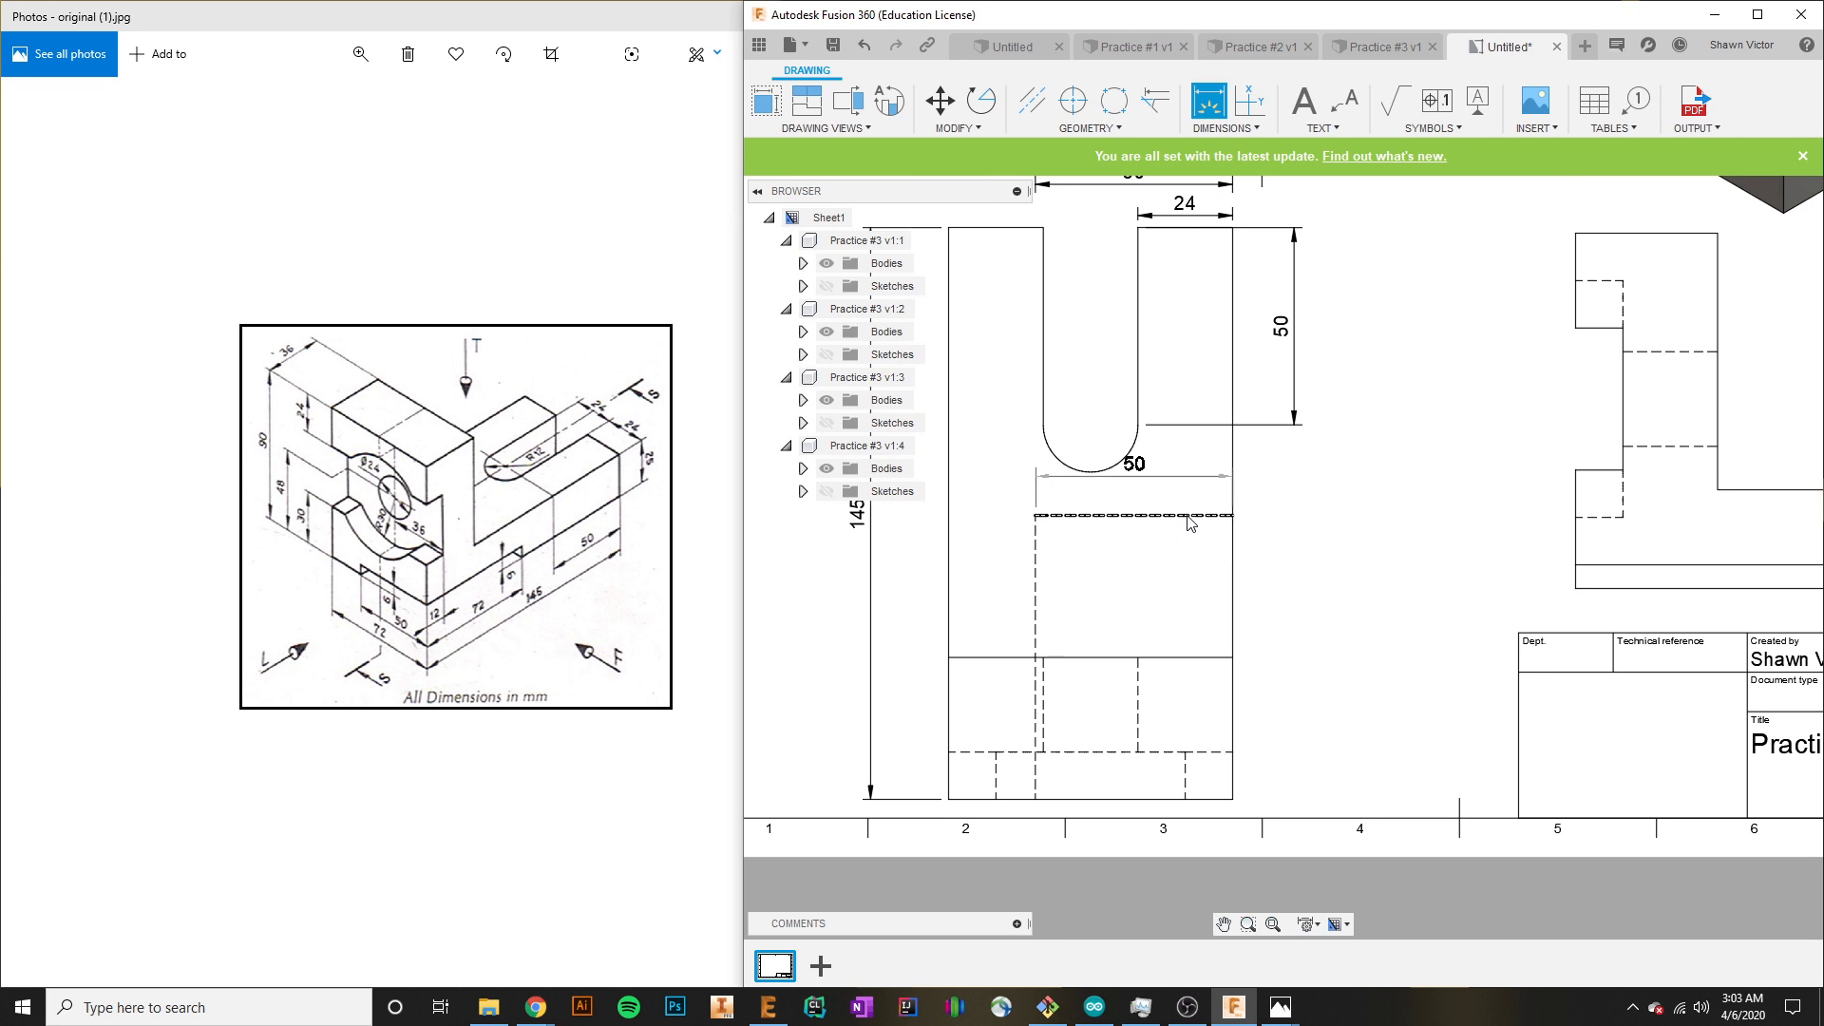
click(1155, 800)
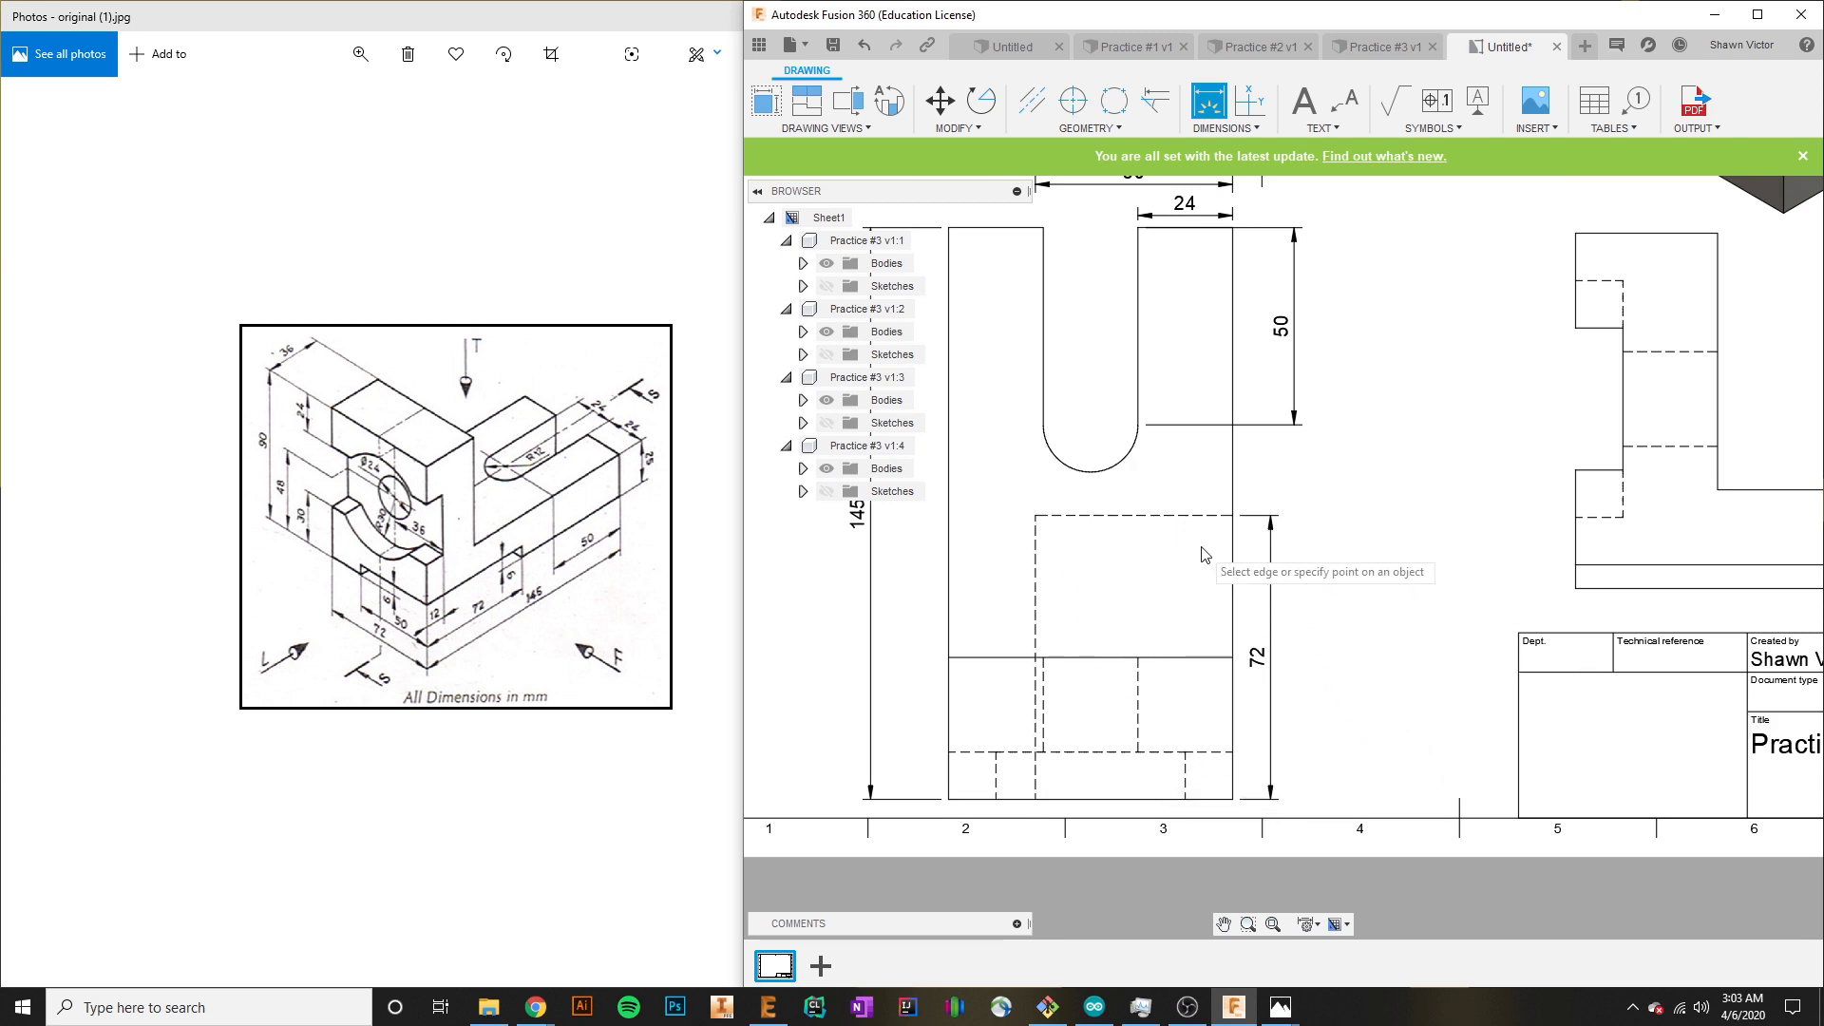
Dimension the distance from the top view's lower hidden edge to its bottom edge, placed outside the 72 mm dimension.
click(1232, 752)
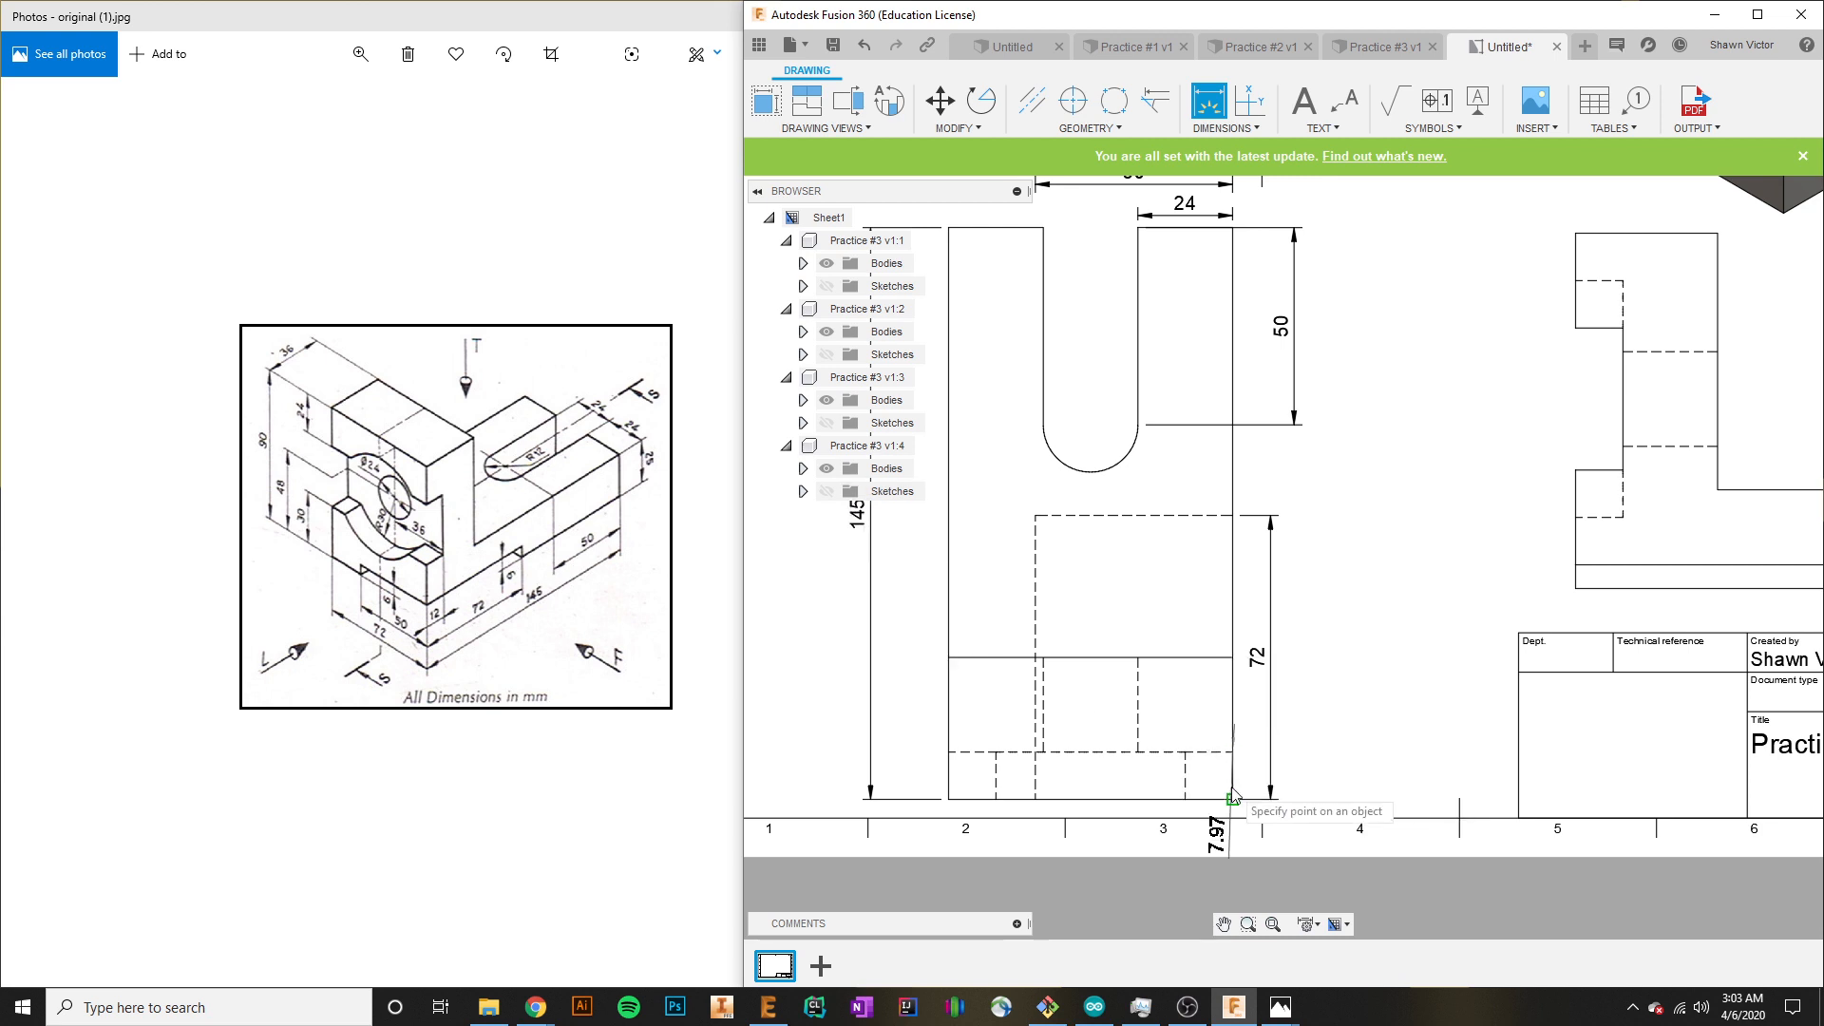
click(1232, 800)
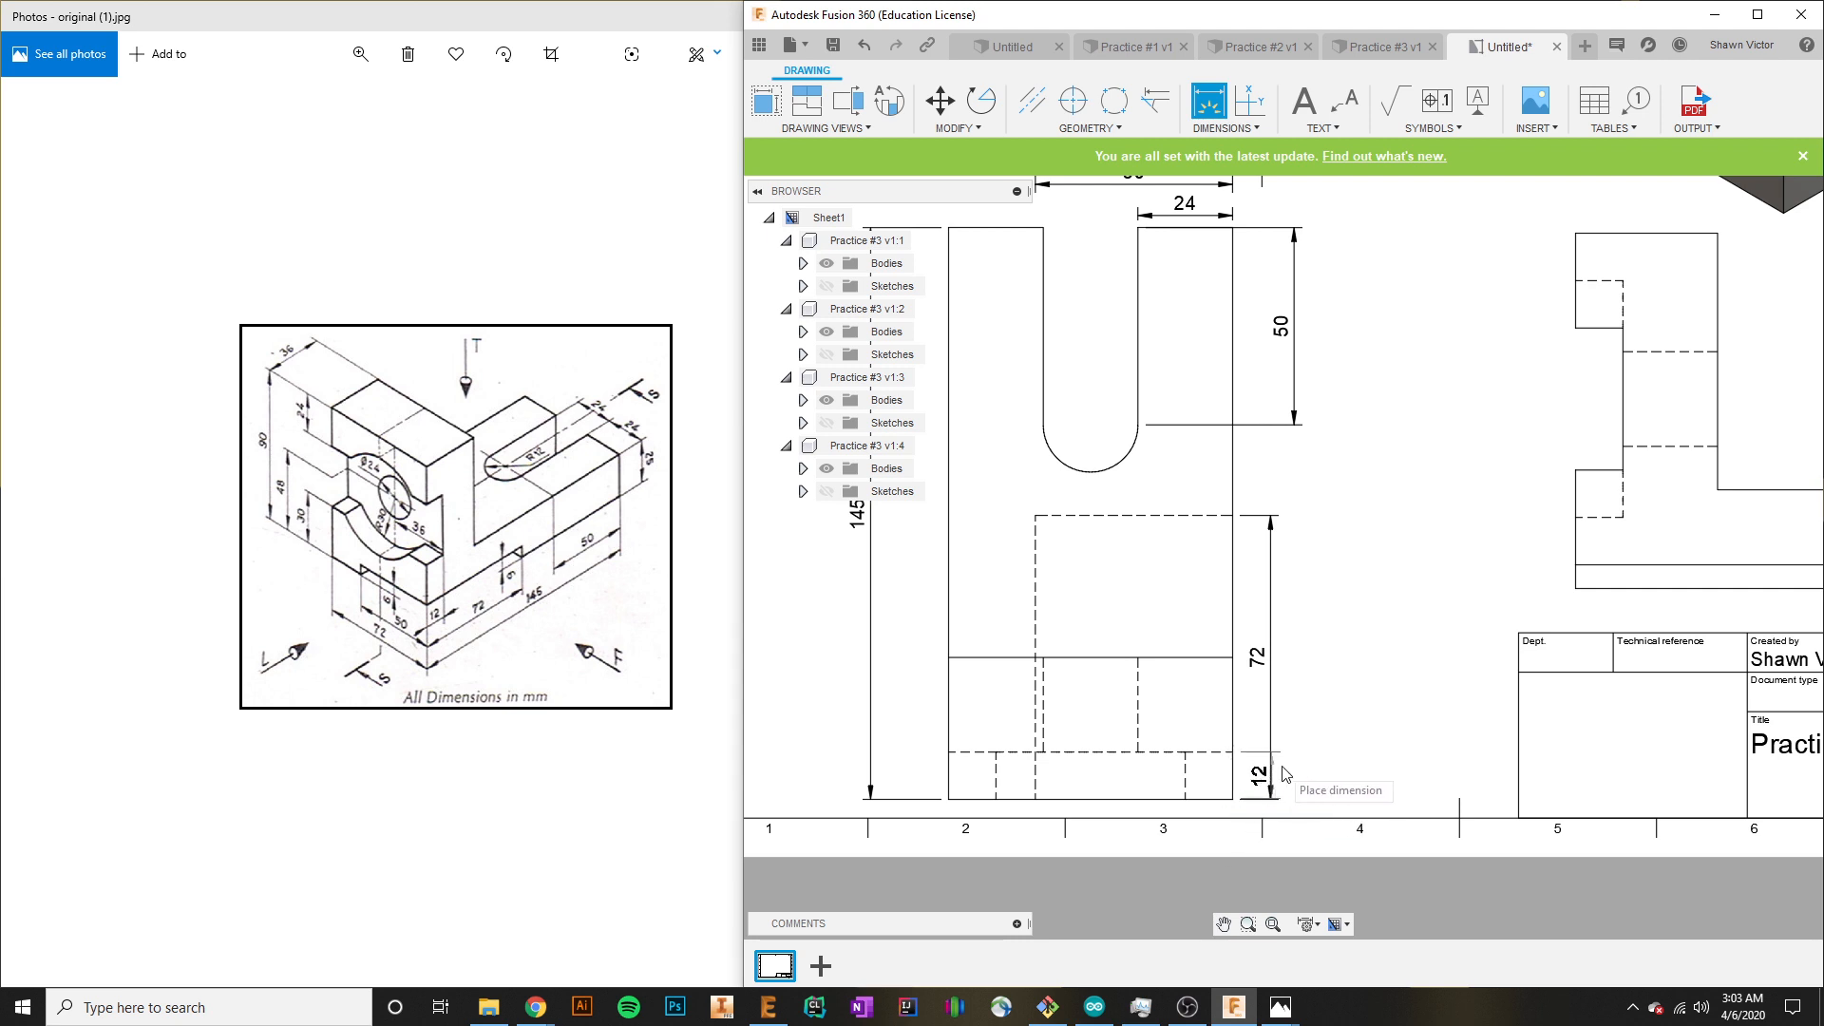
click(1323, 776)
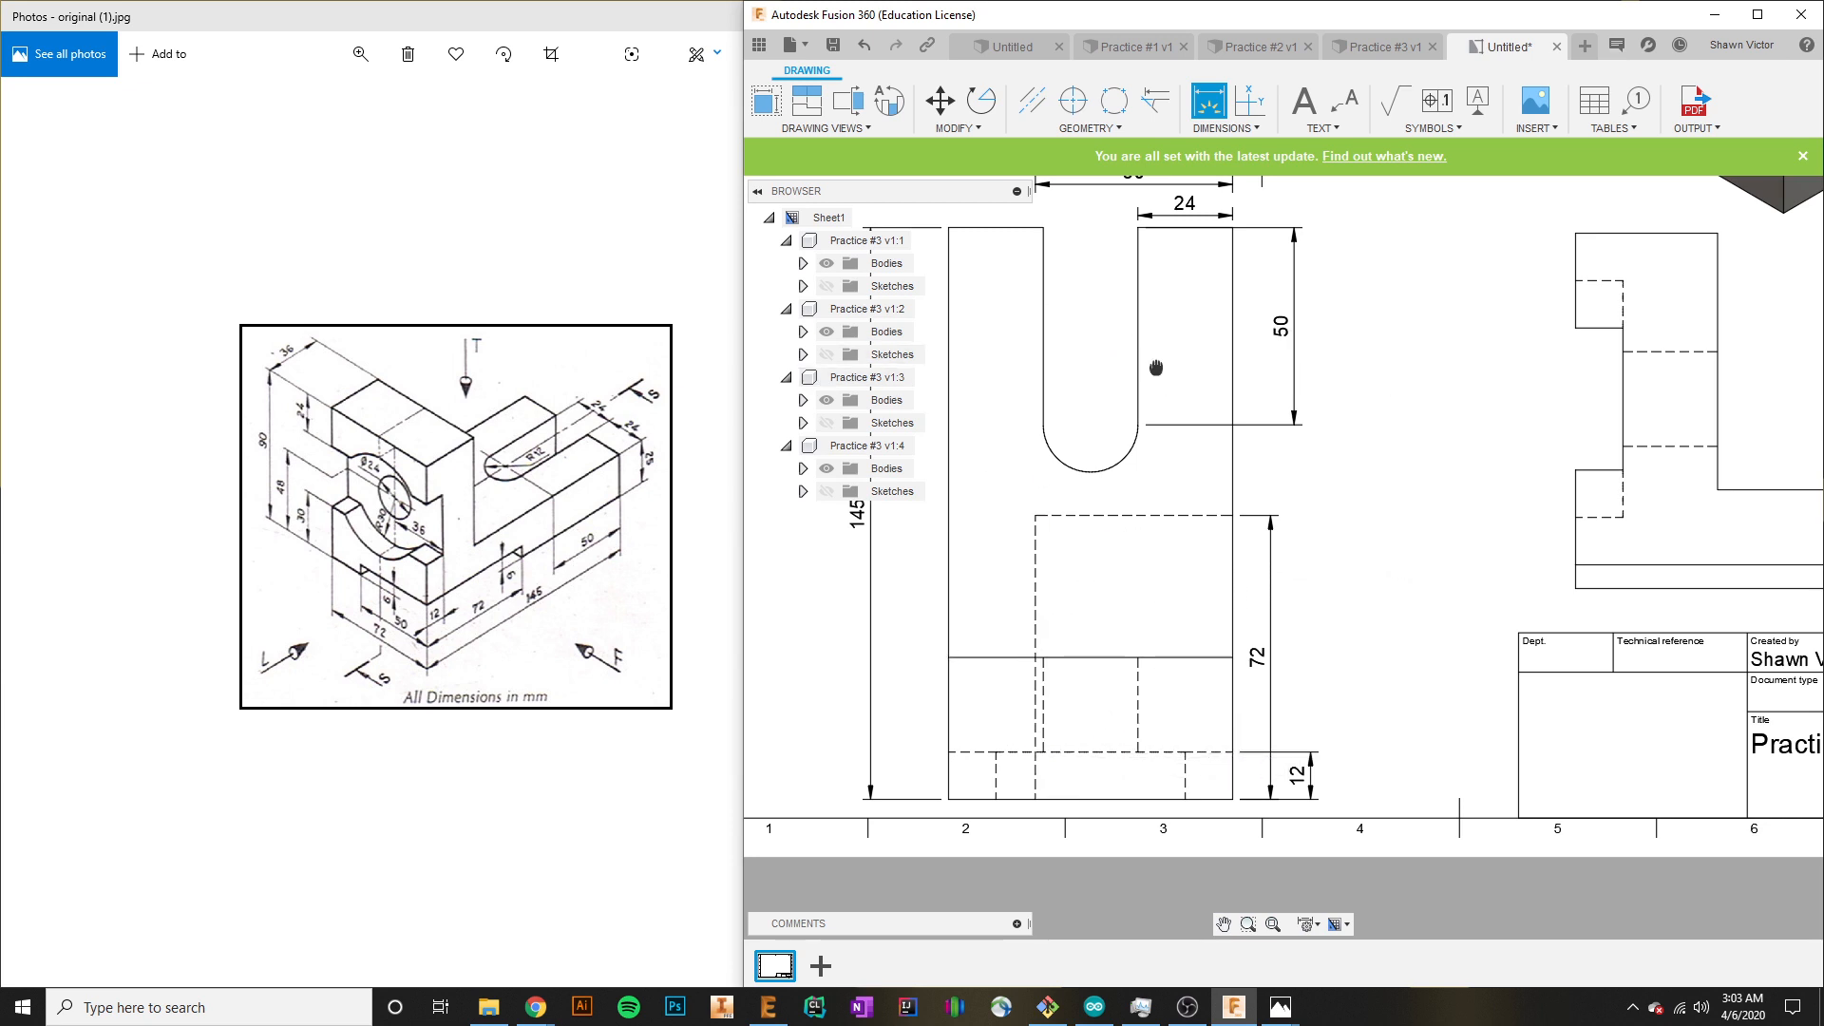
Add a center mark to the top view's slot arc and dimension the arc's radius at its lower left.
middle_drag(1156, 368, 1215, 519)
scroll(1168, 669, up, 3)
click(1072, 100)
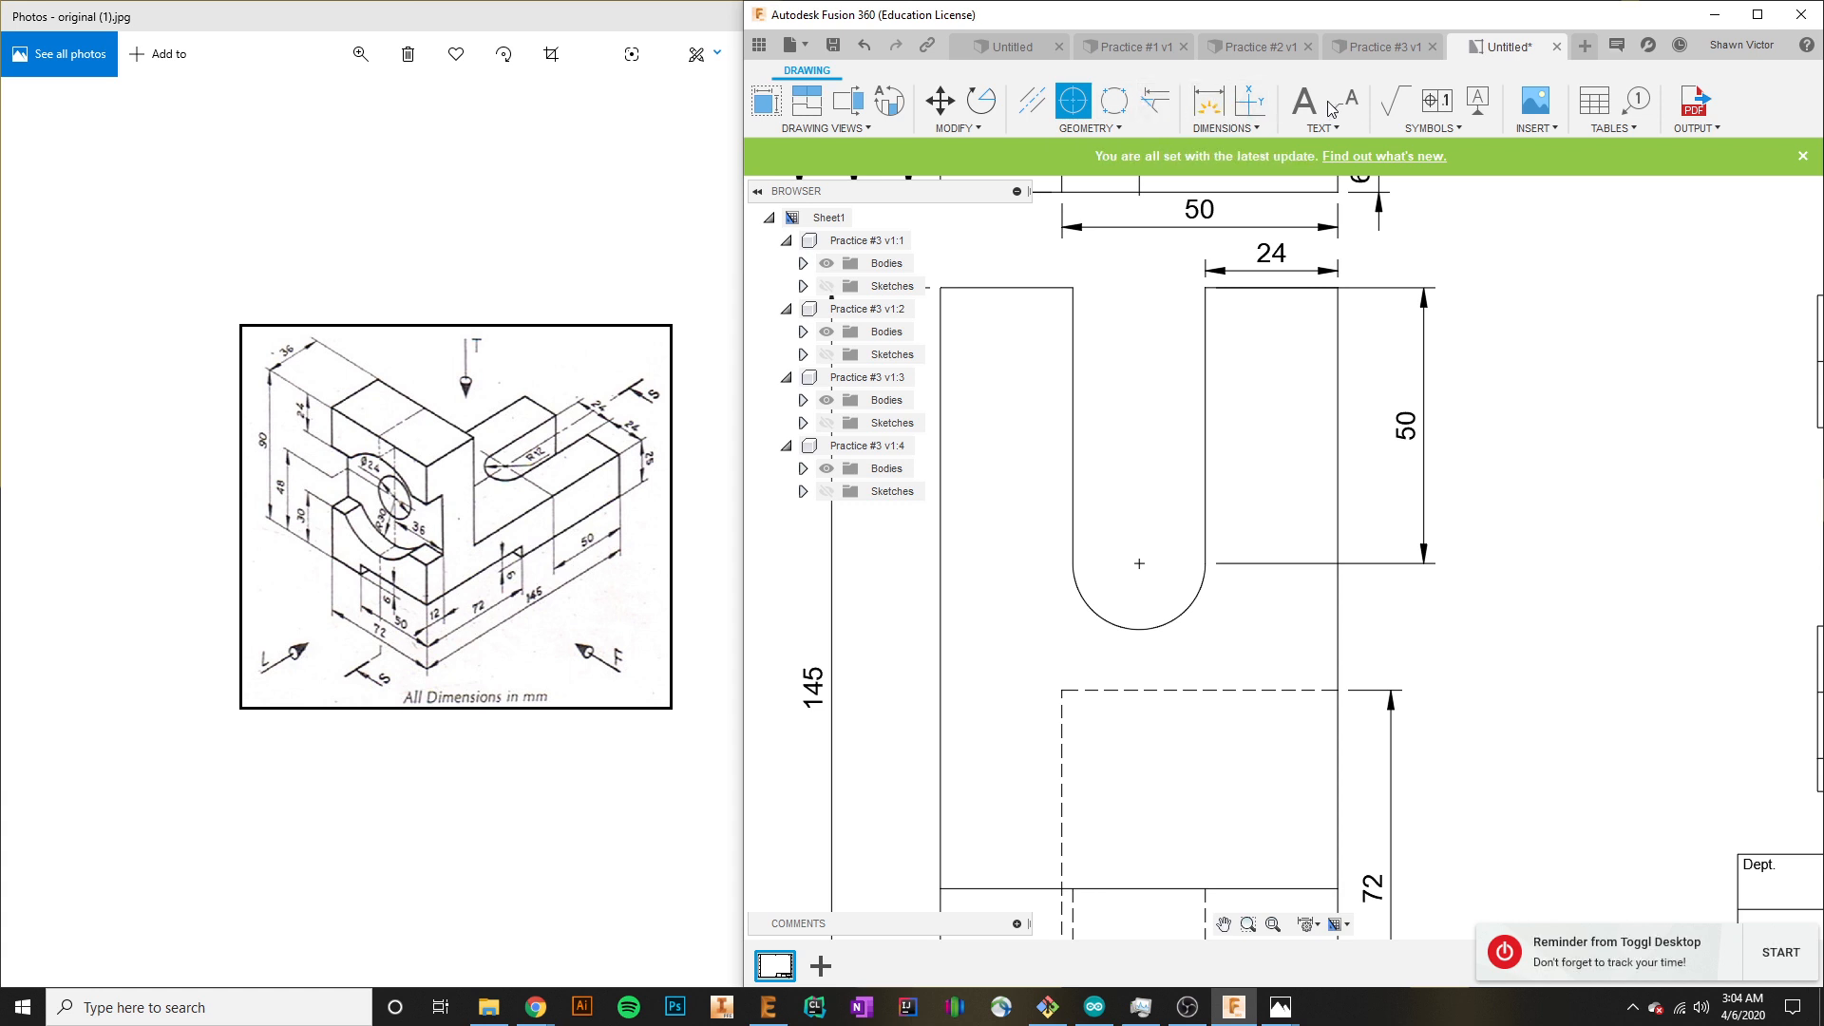
click(1203, 105)
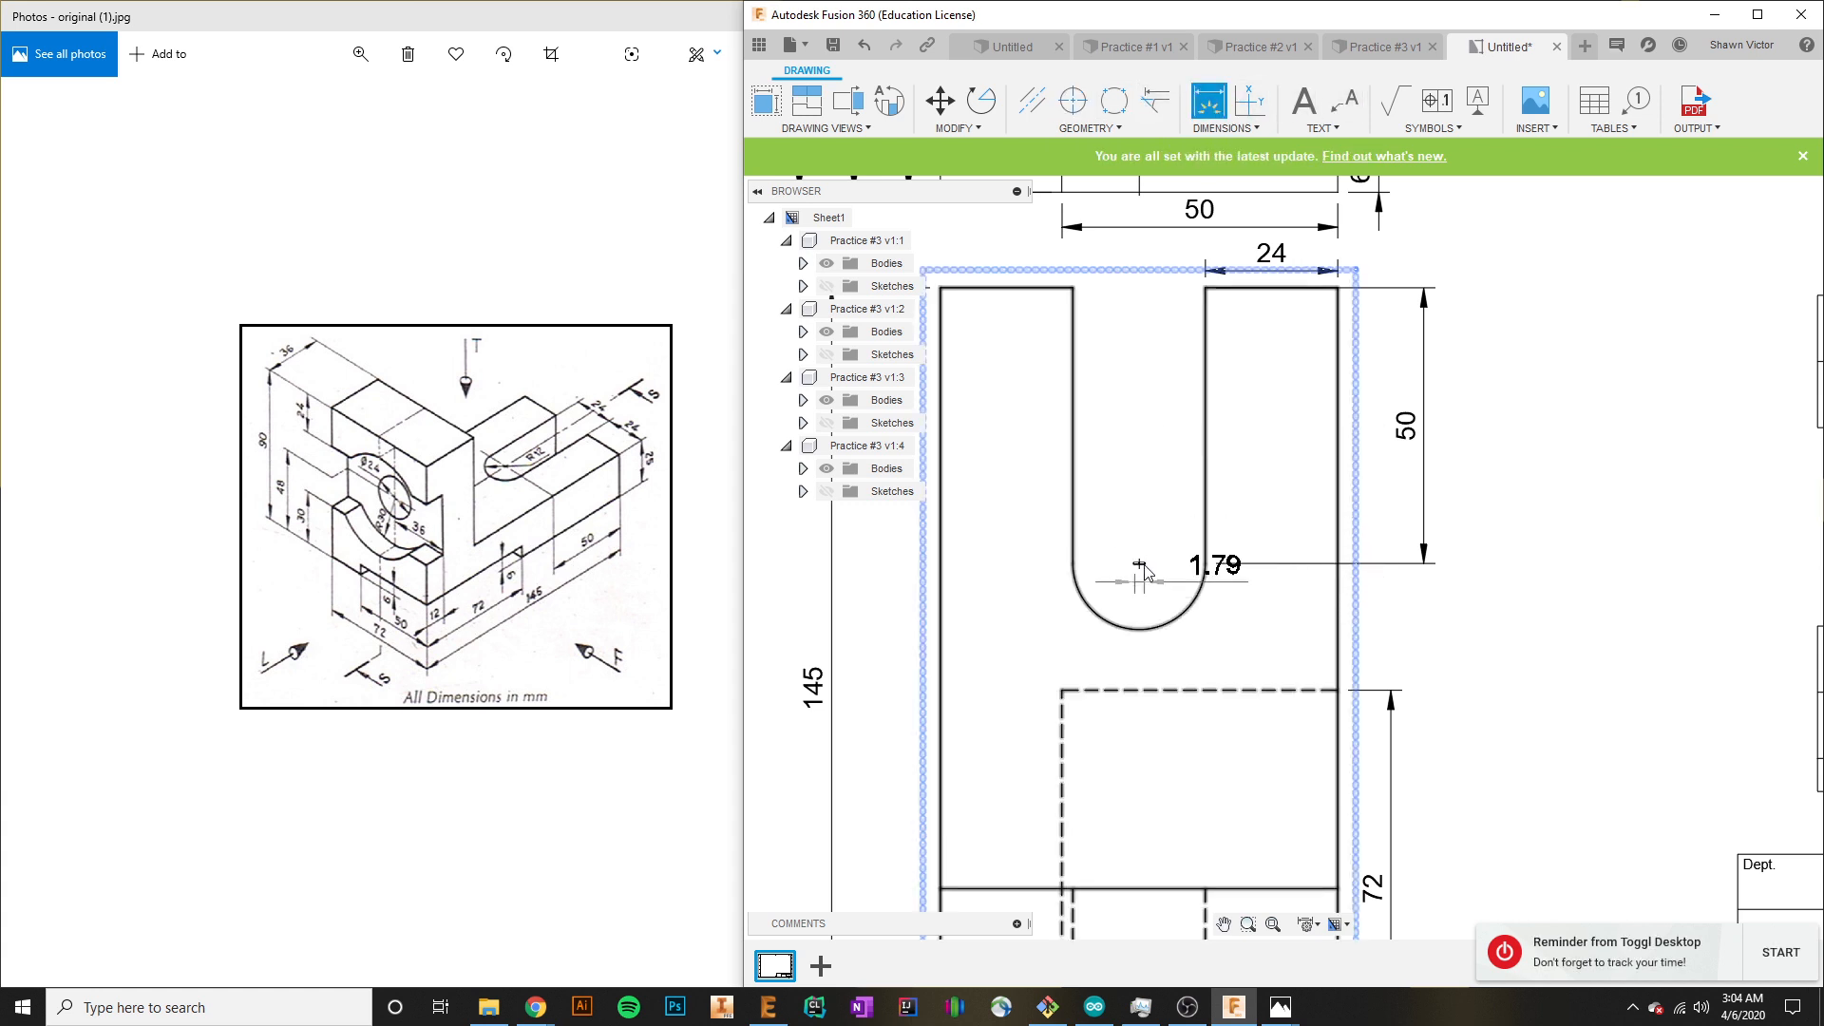
click(1198, 624)
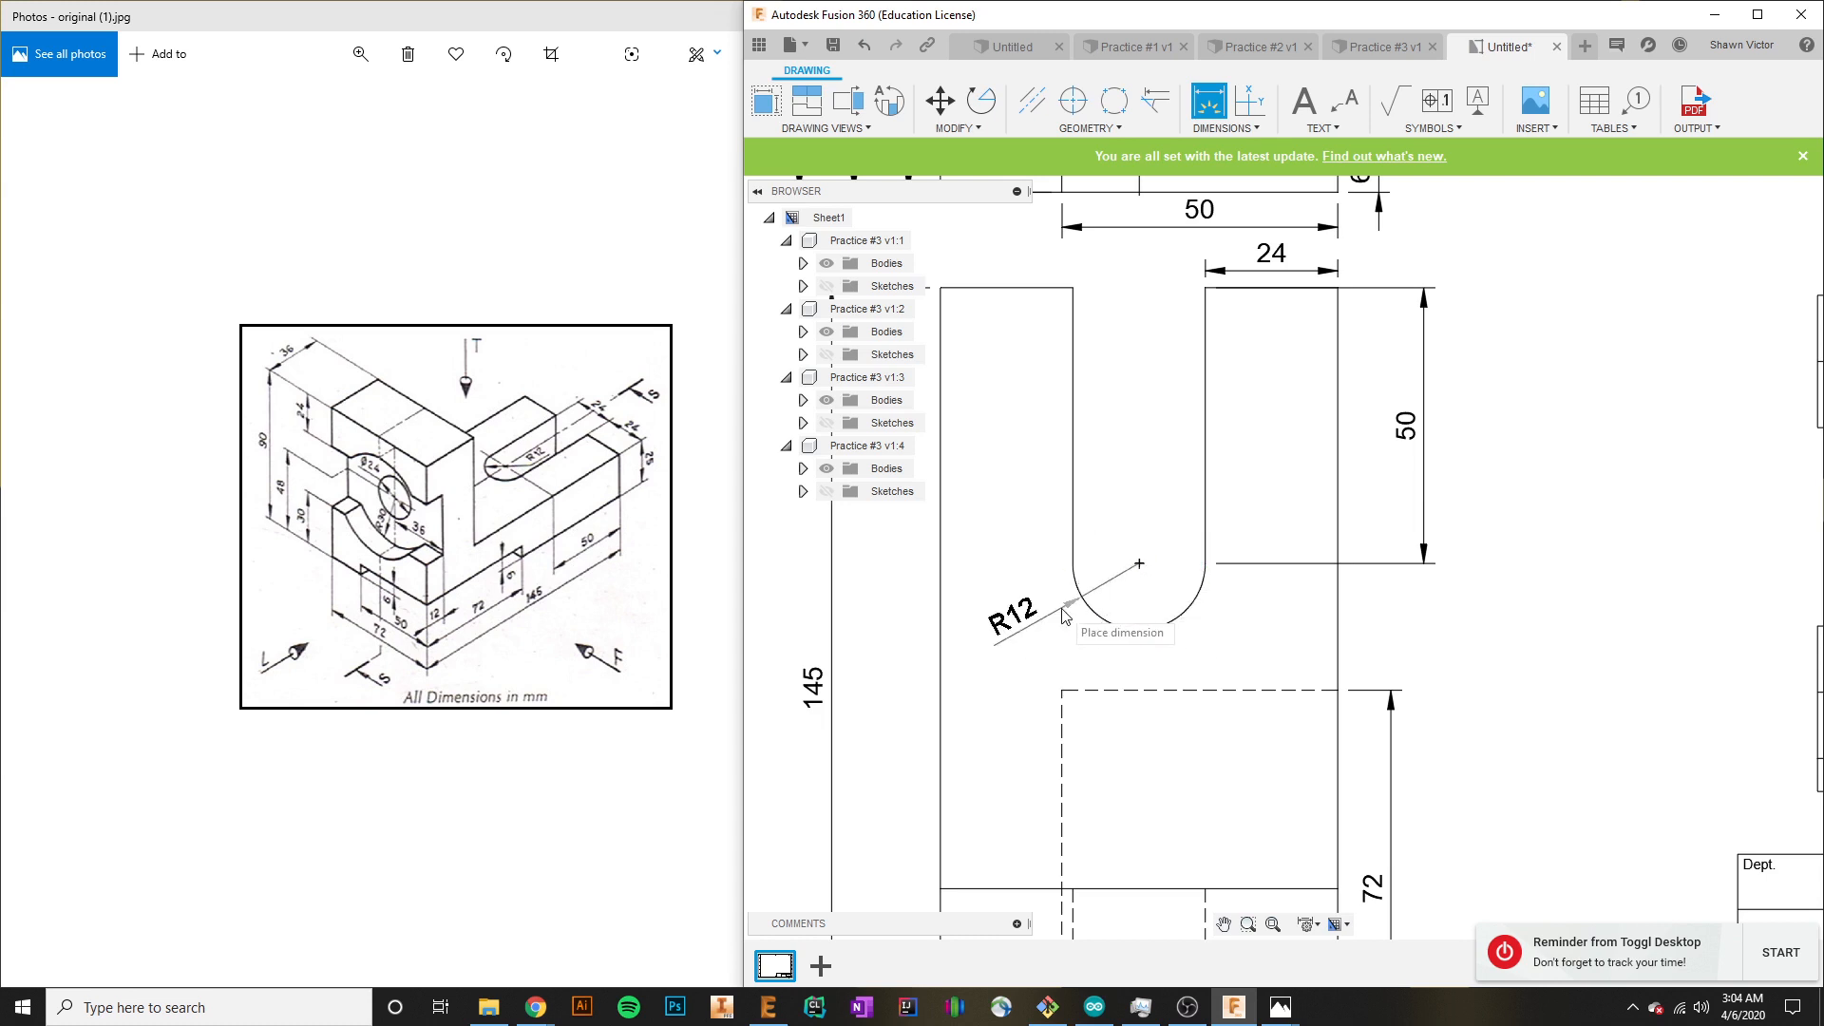
click(1081, 635)
Dimension the front view's overall width along its top edge, placing the dimension above the part.
scroll(1171, 665, down, 3)
scroll(1171, 665, down, 2)
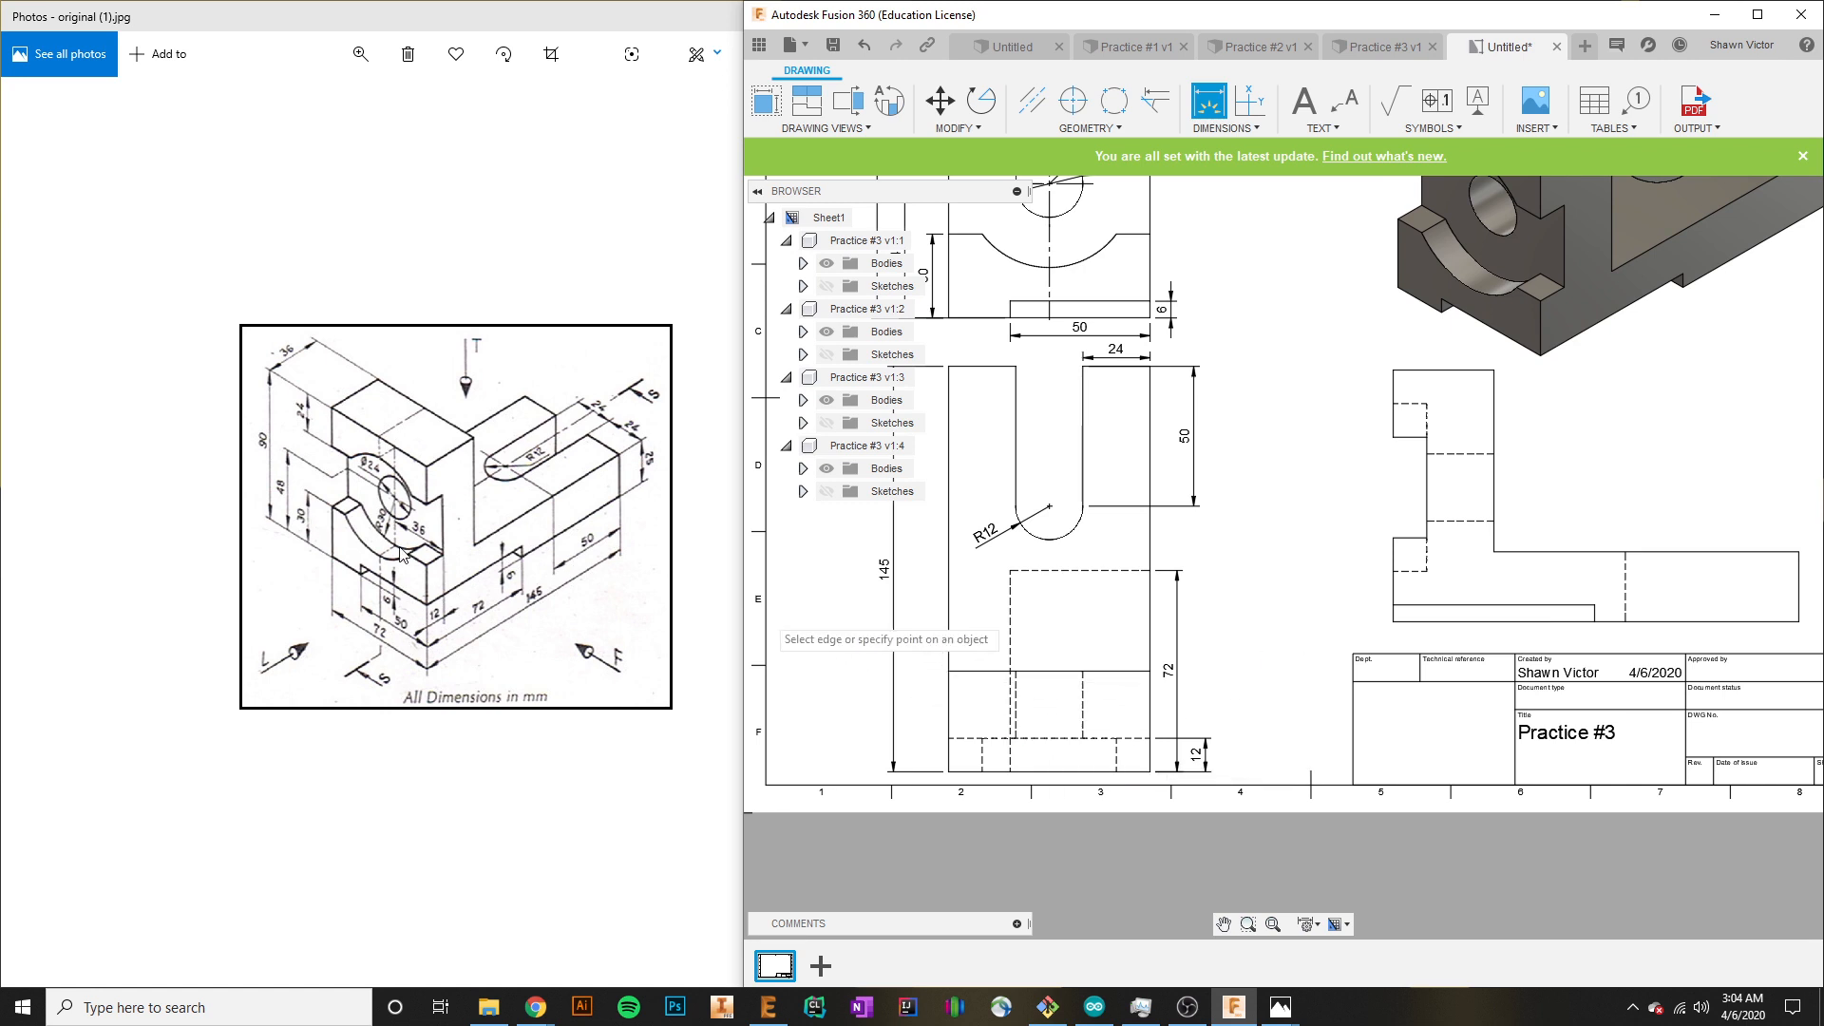
middle_drag(1125, 349, 1116, 671)
middle_drag(1053, 576, 1053, 606)
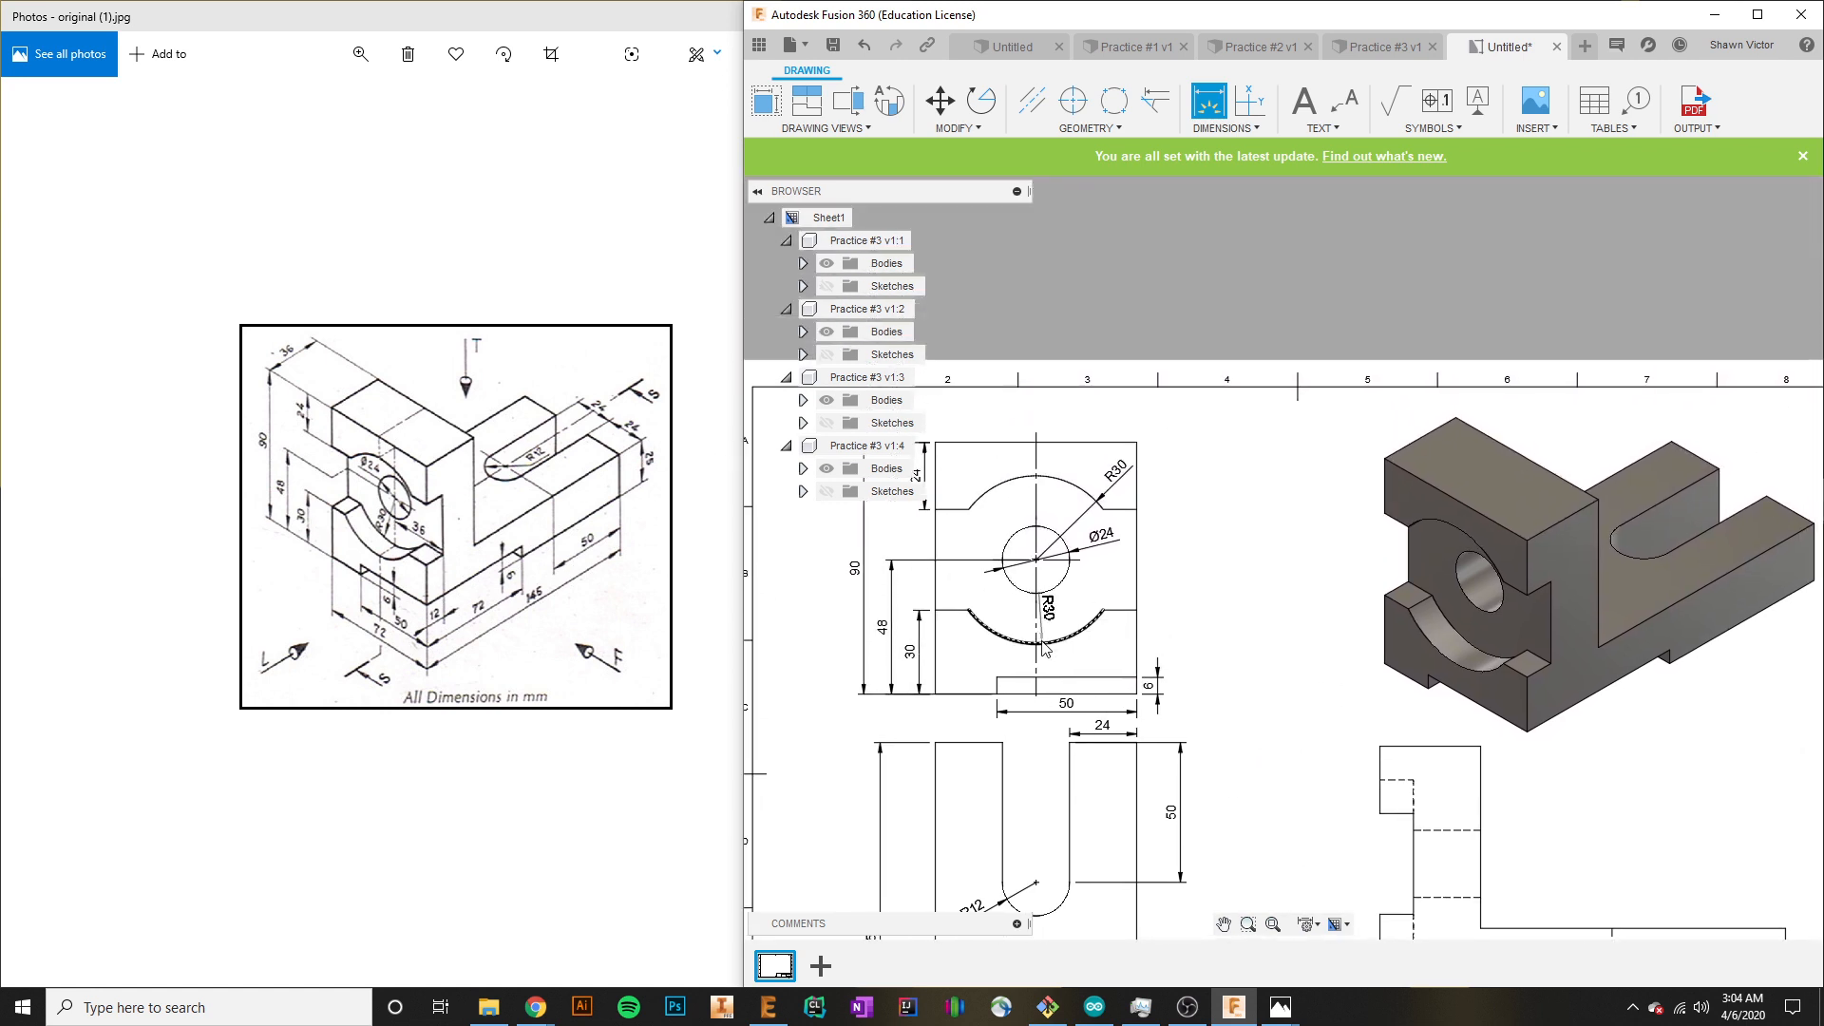
scroll(1053, 606, up, 3)
scroll(1101, 690, down, 5)
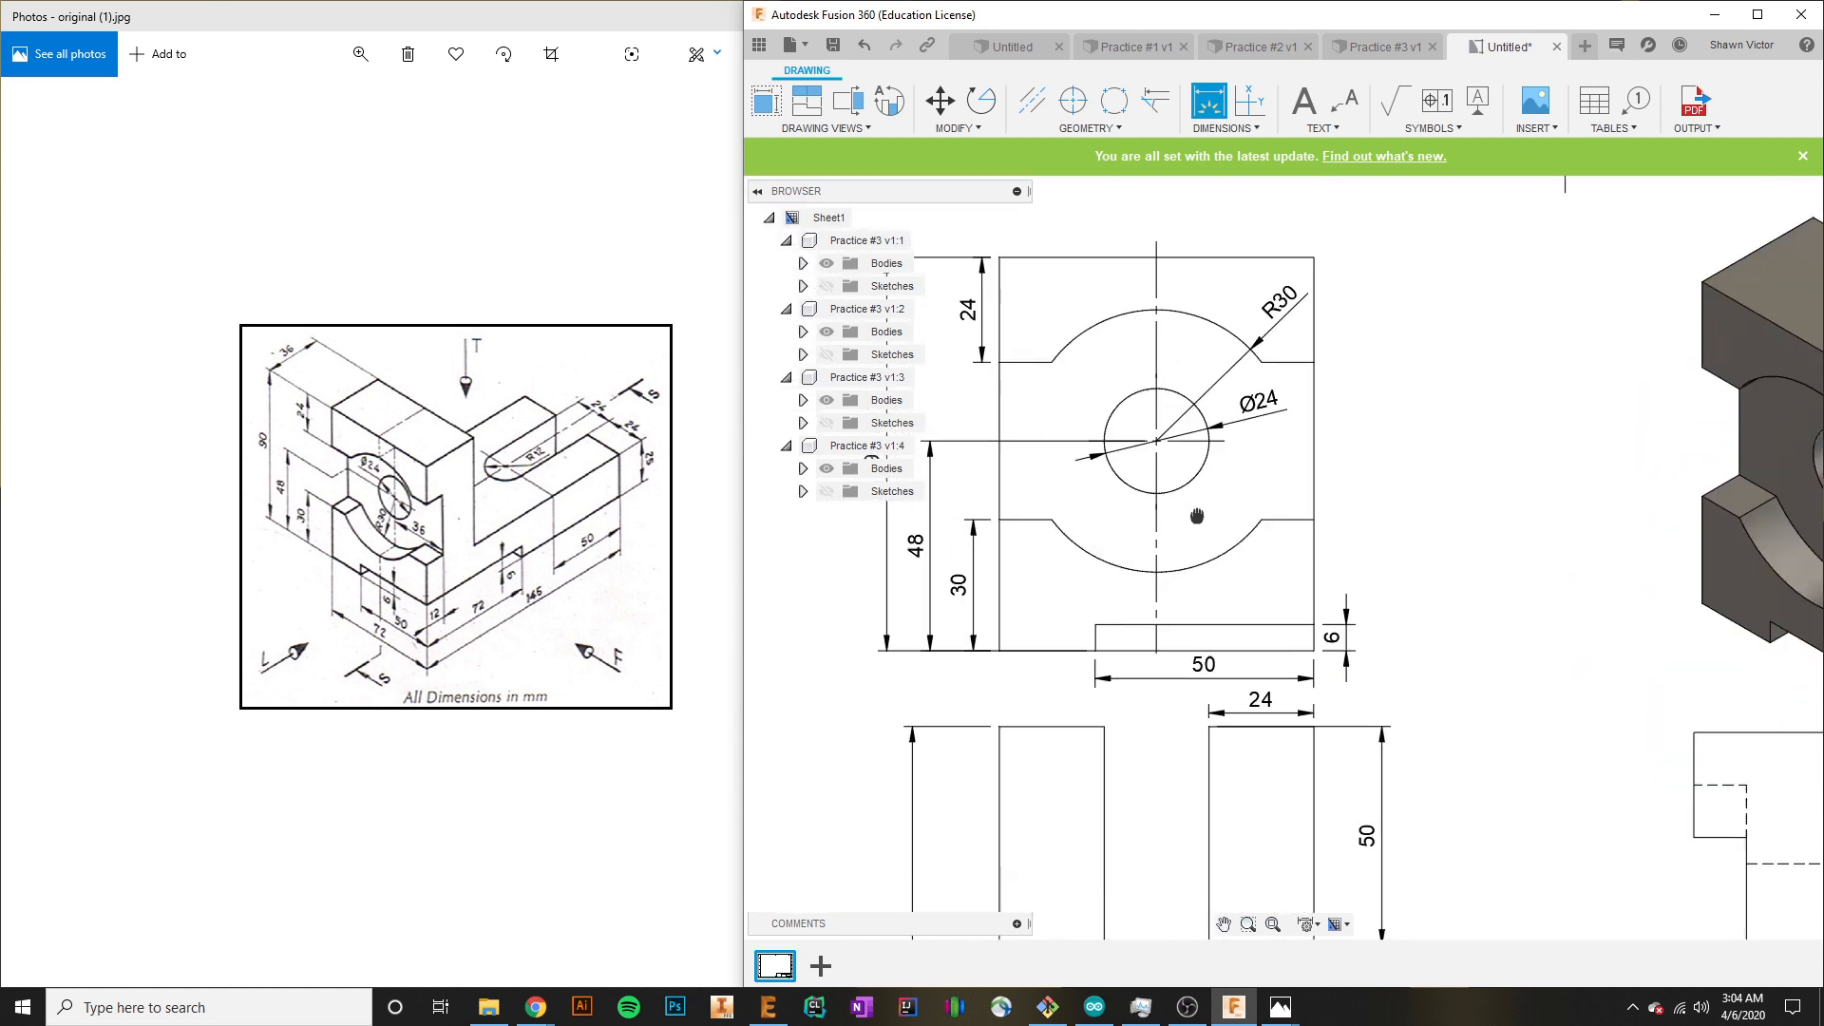
mouse_move(1370, 756)
middle_down()
mouse_move(1280, 589)
mouse_move(1296, 675)
middle_up()
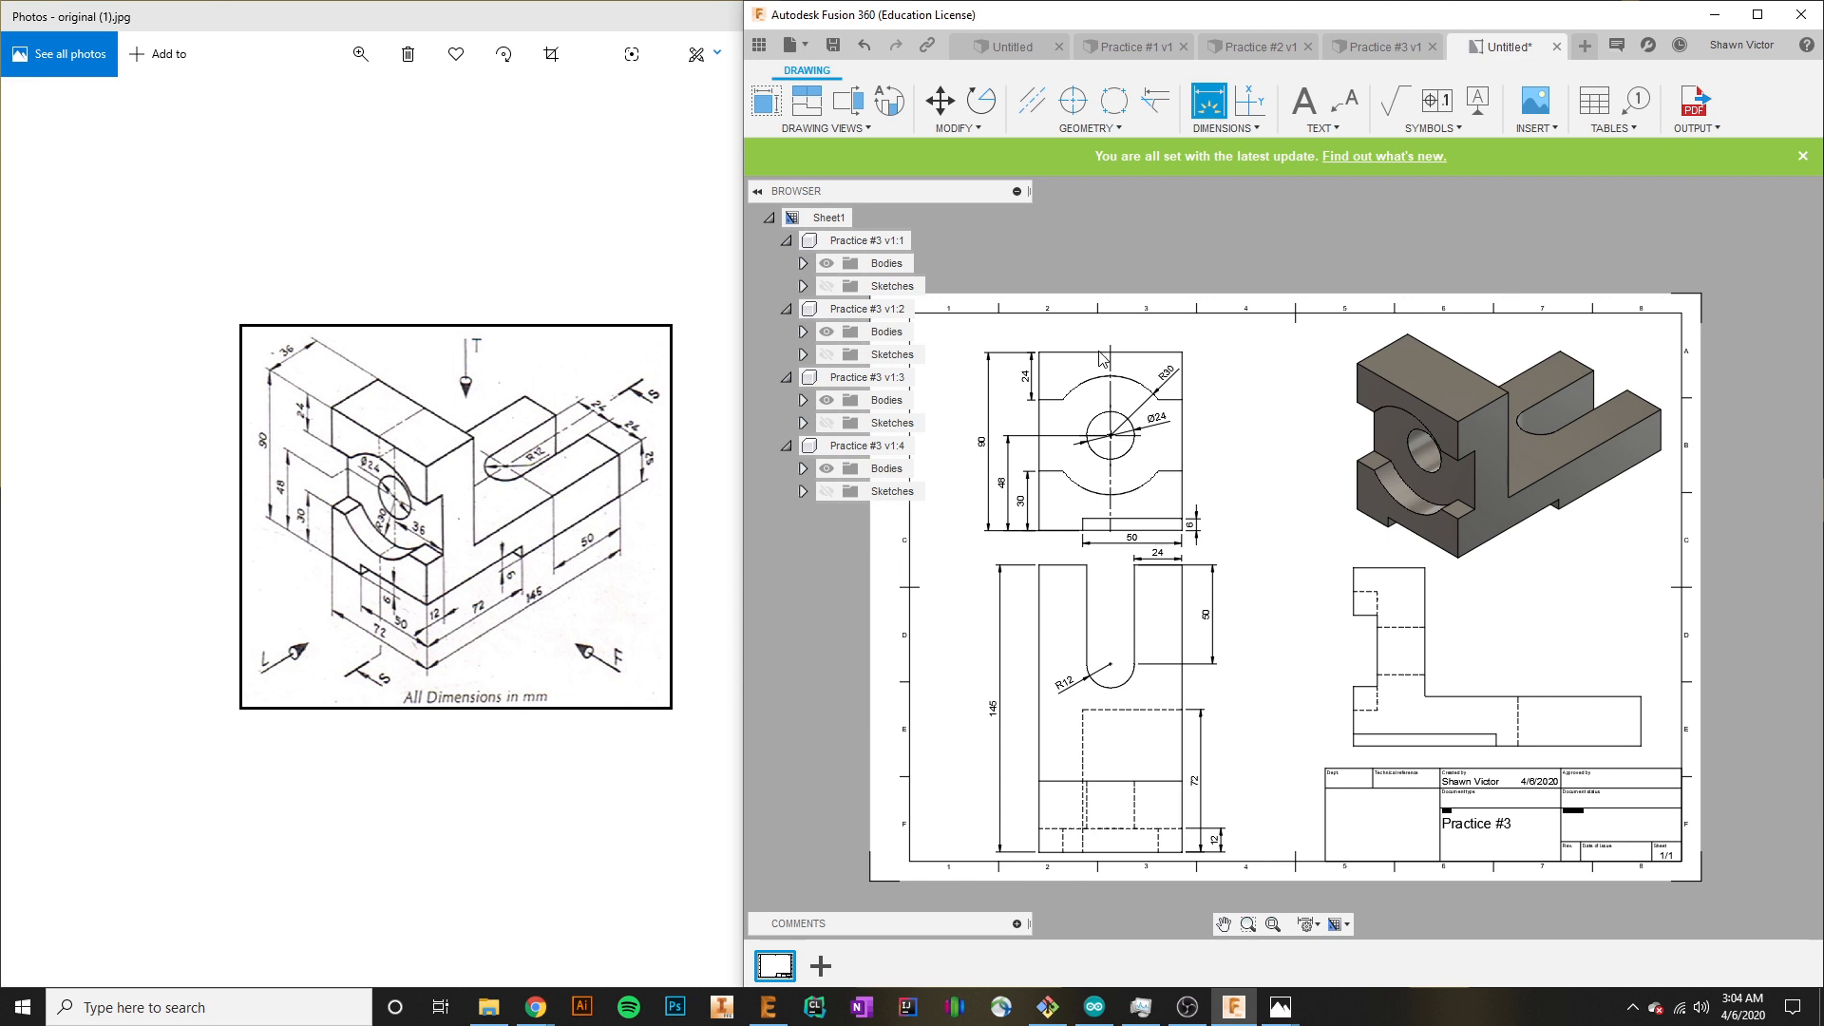
scroll(1097, 356, up, 3)
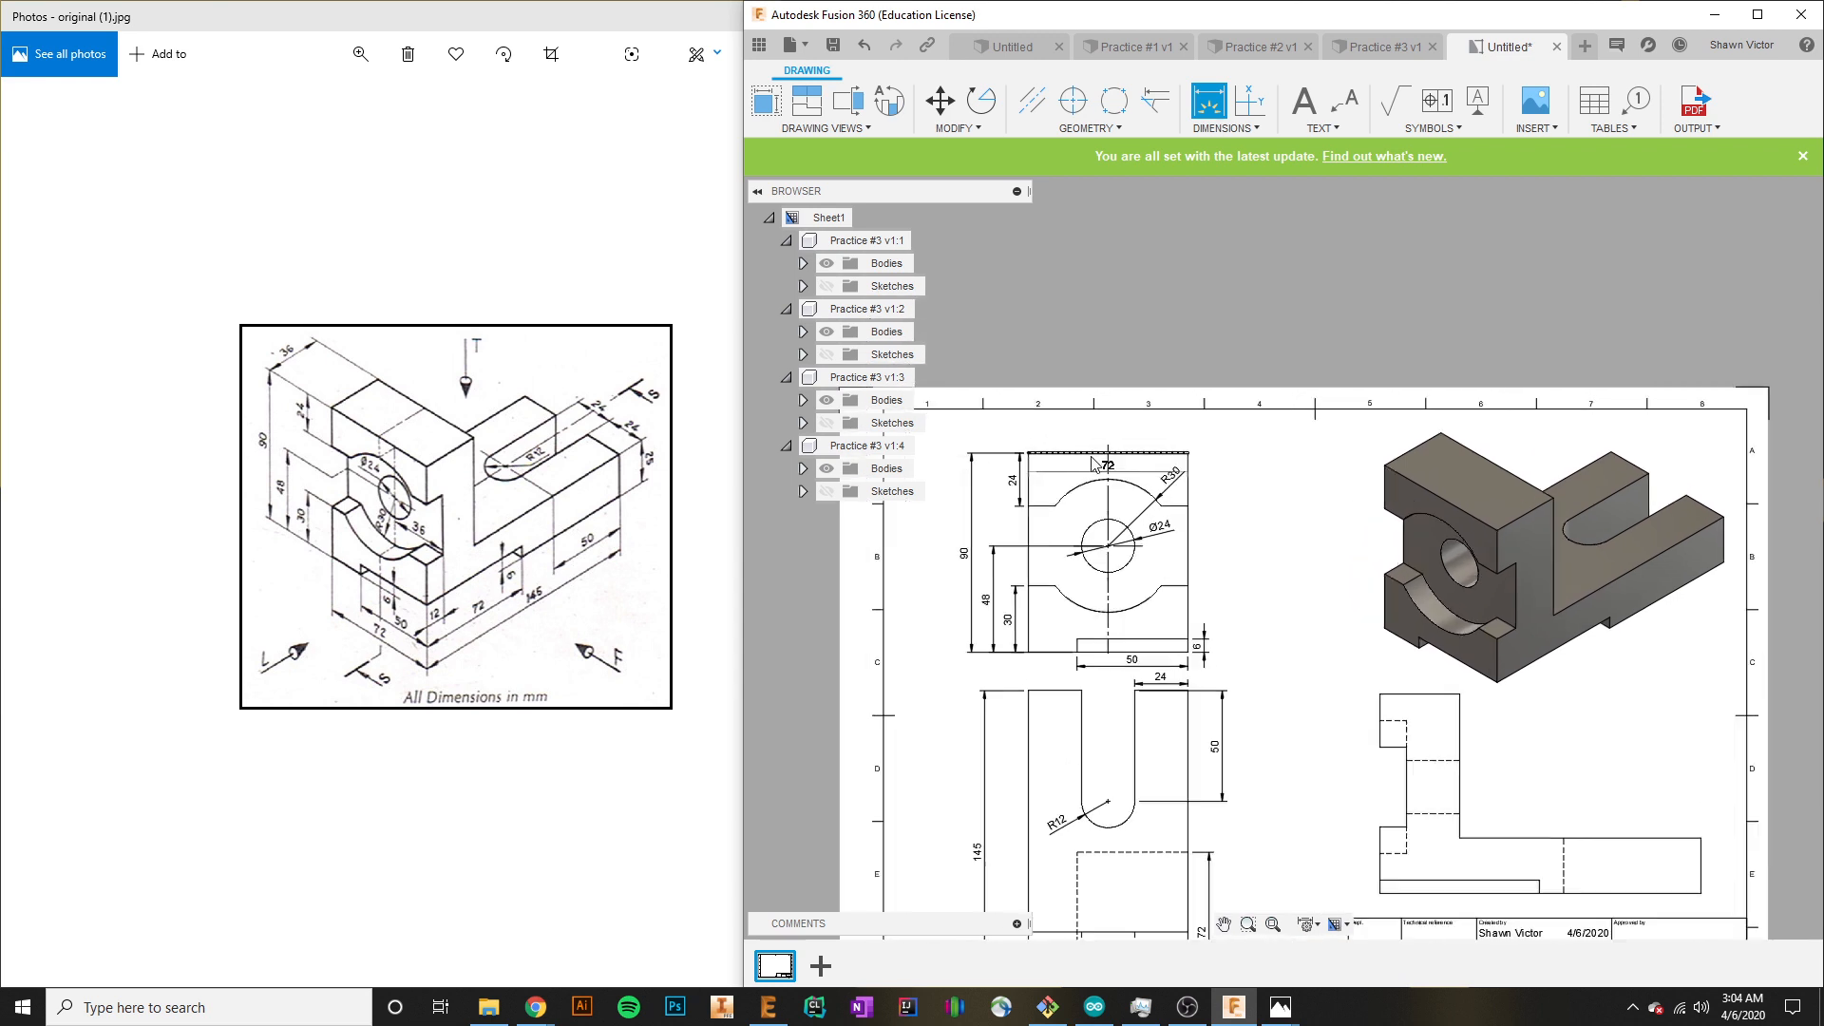
click(1090, 454)
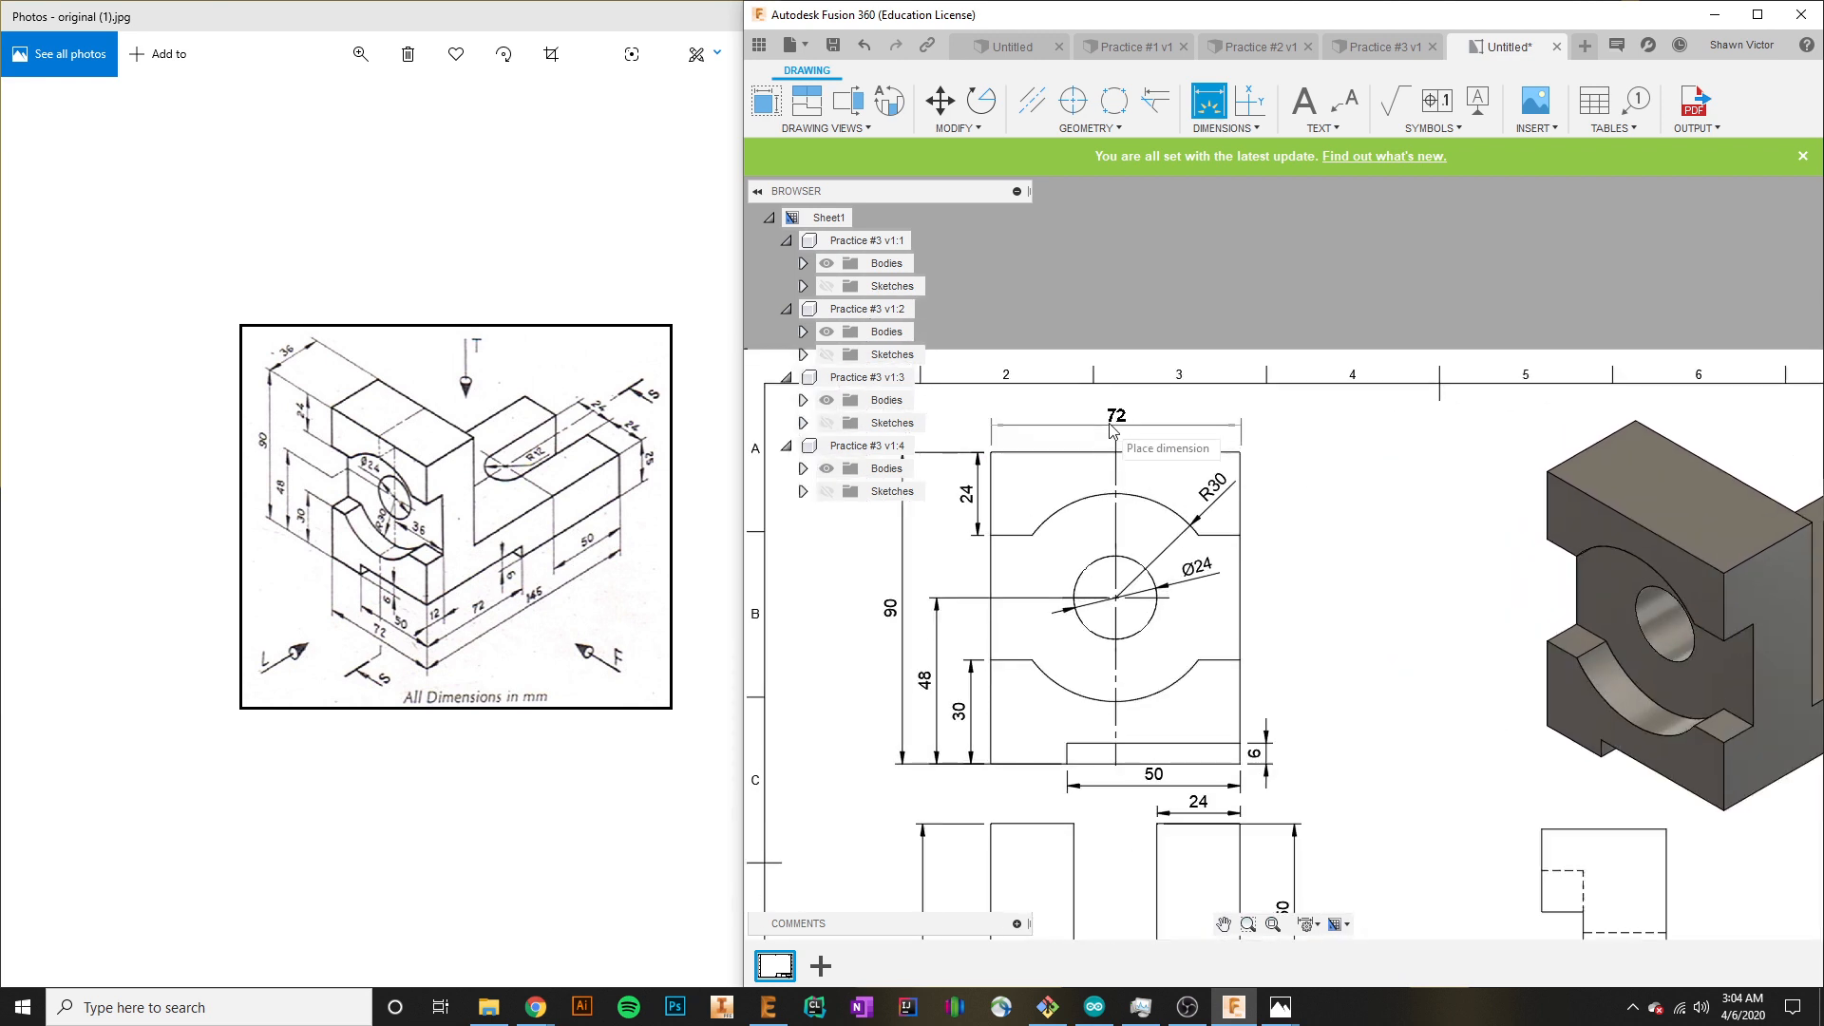
click(1121, 419)
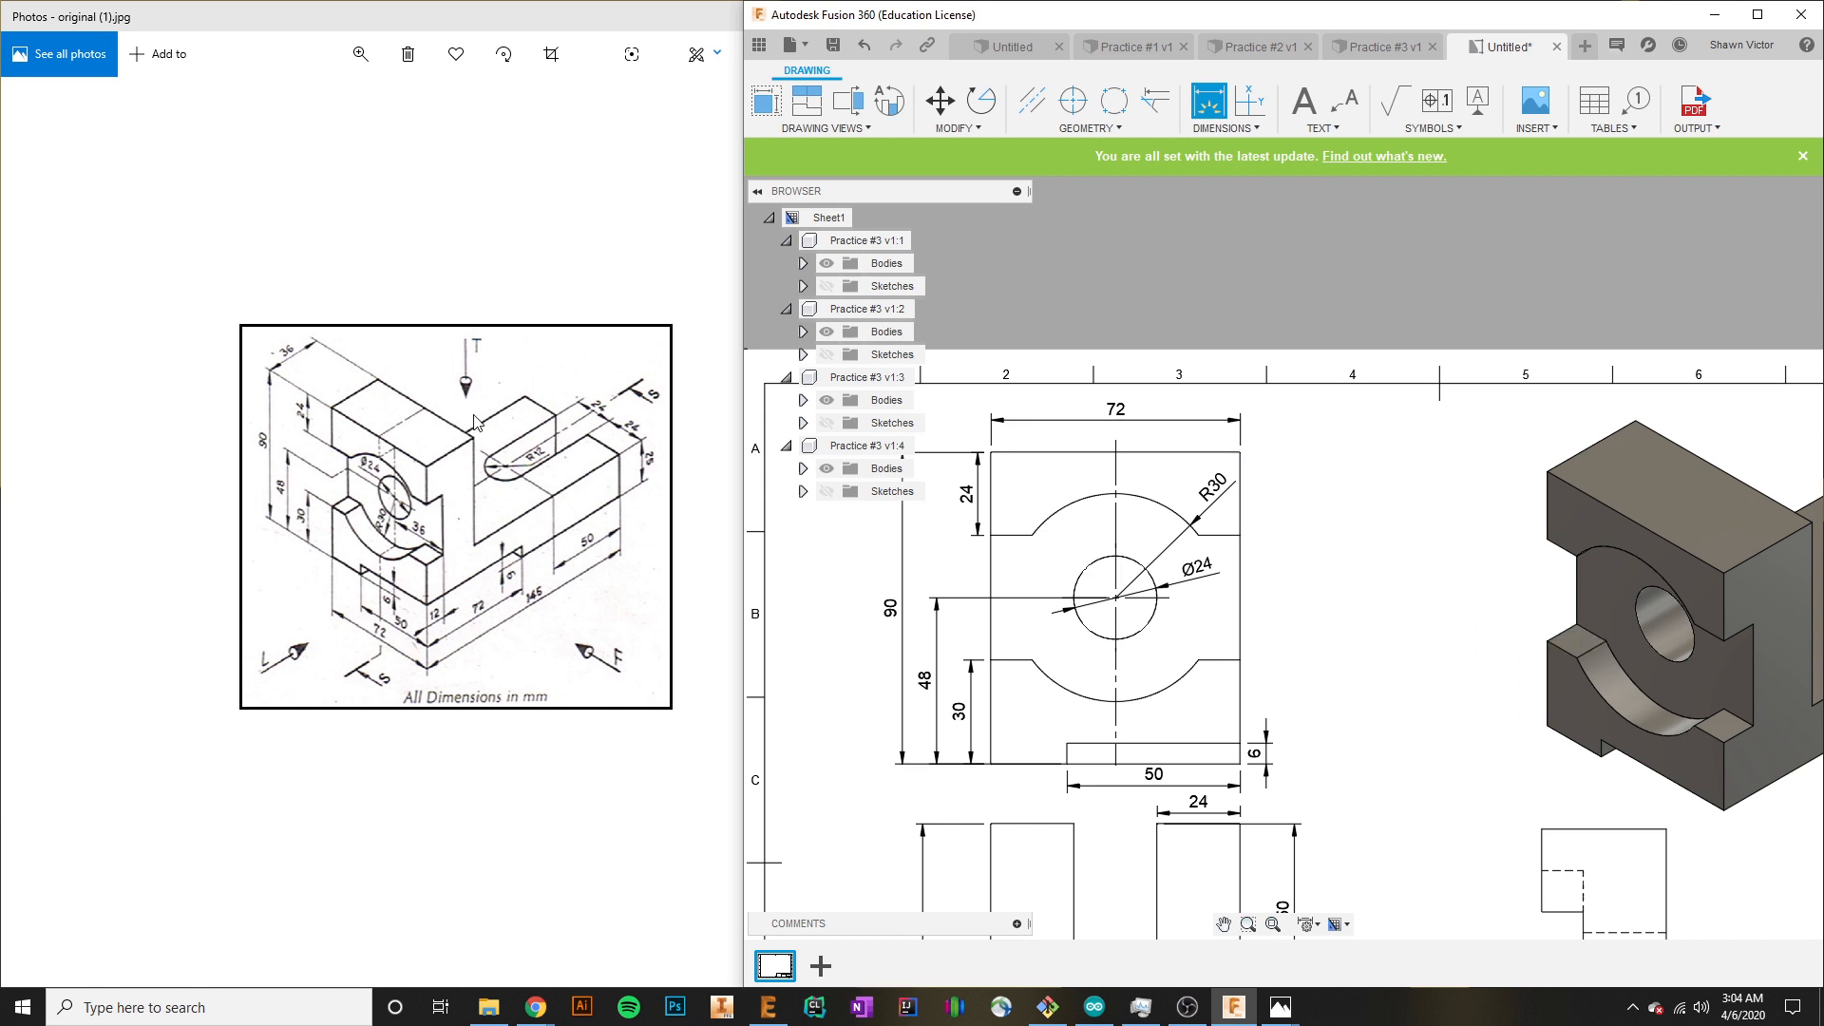
Dimension the width of the right view's upright along its top edge, placing the dimension above the view.
middle_drag(1343, 754, 1349, 663)
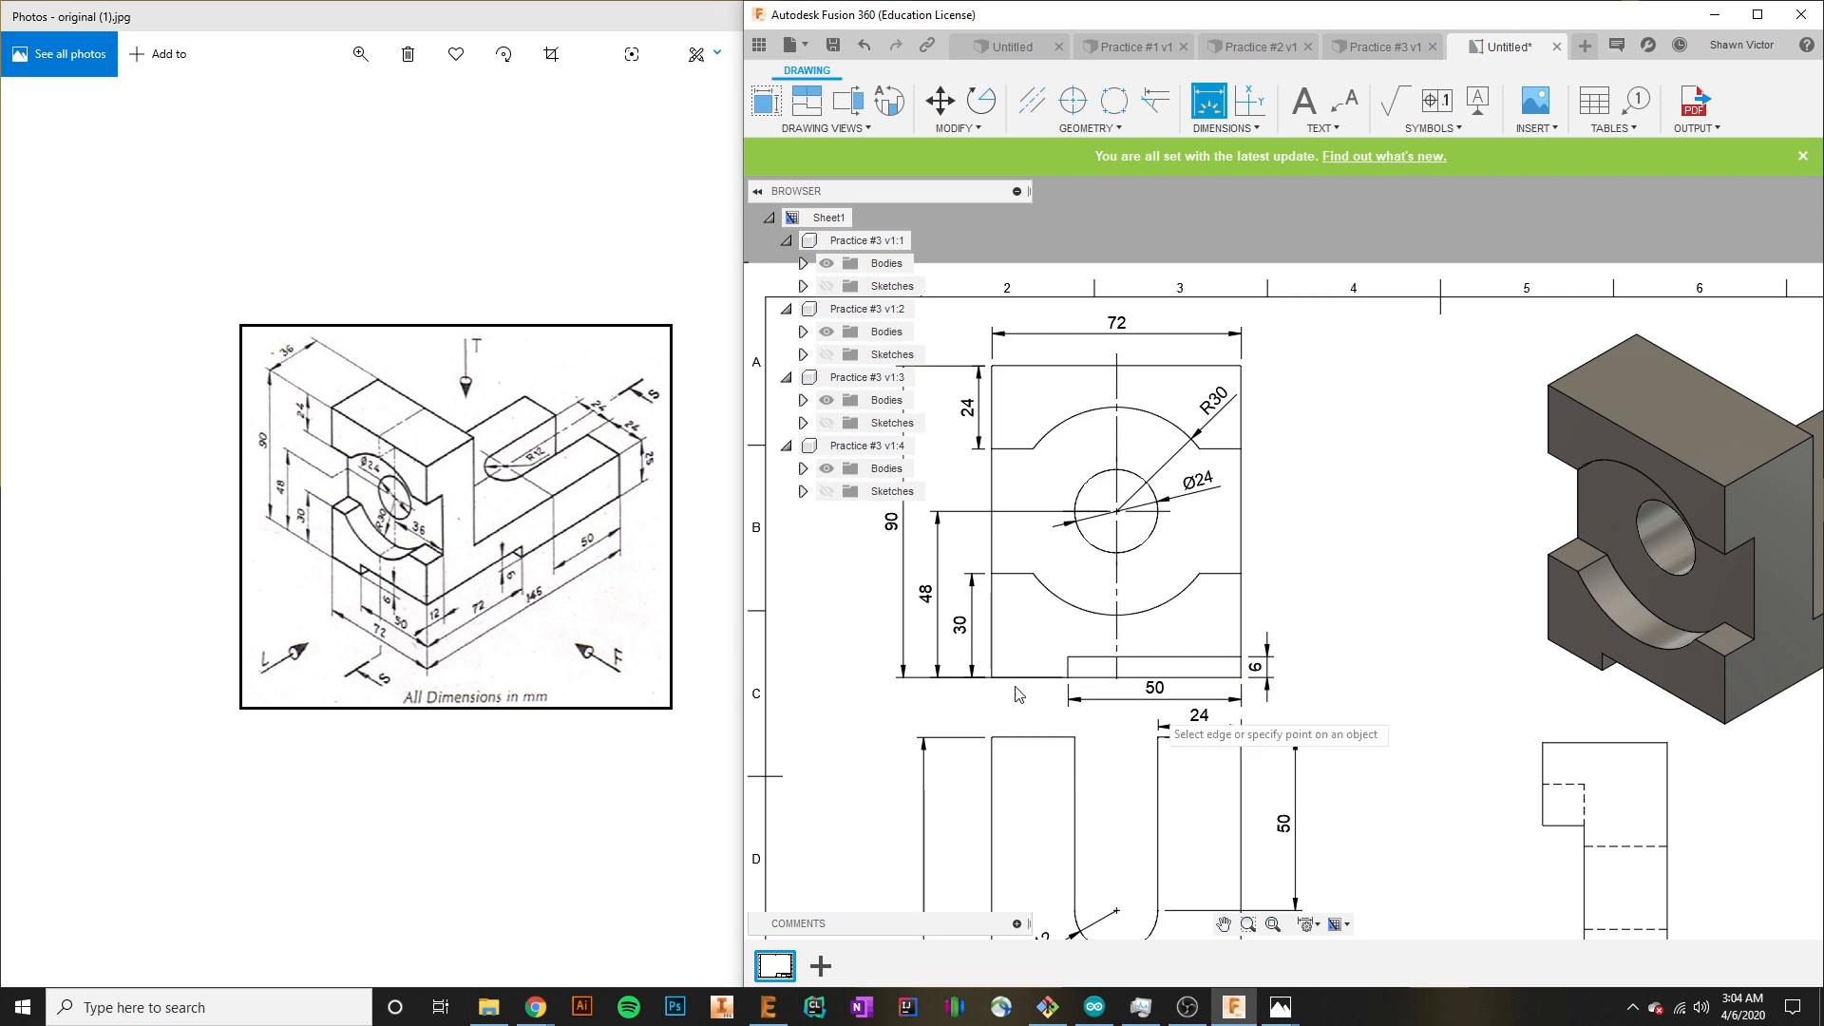
middle_drag(1365, 733, 1266, 460)
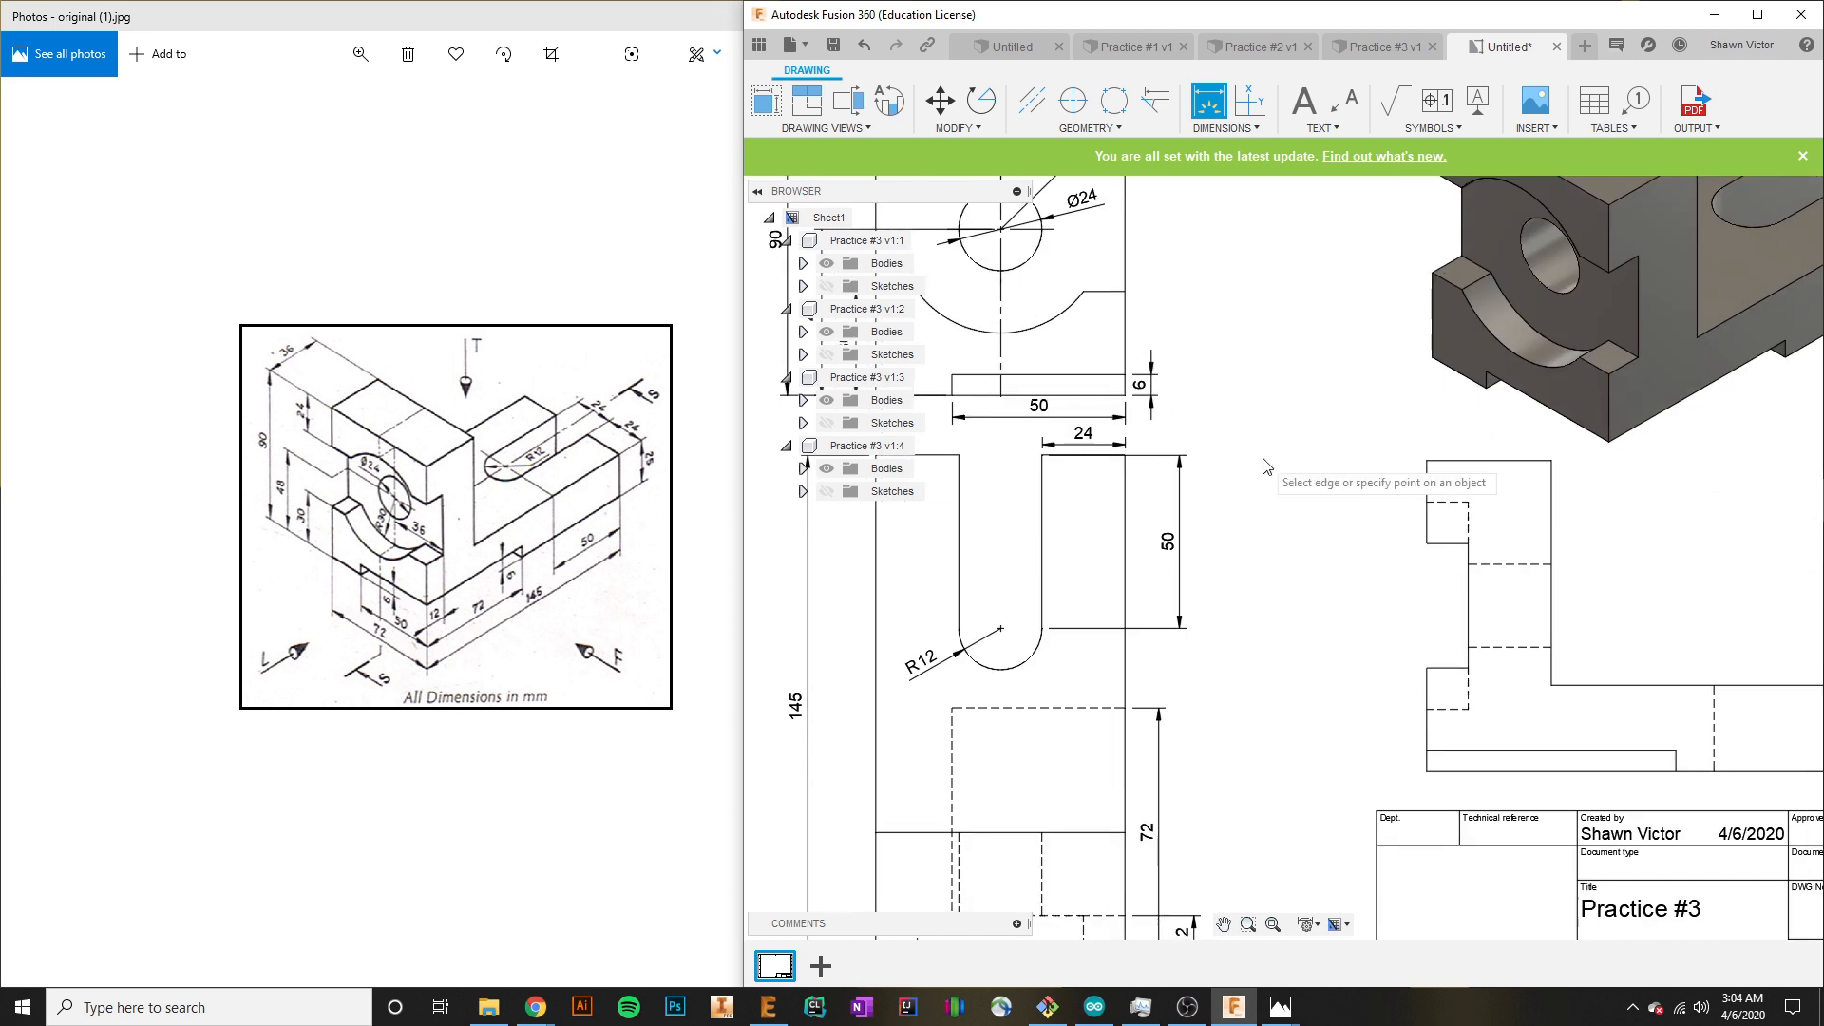
mouse_move(1249, 653)
middle_down()
mouse_move(1206, 579)
mouse_move(1026, 522)
mouse_move(972, 611)
middle_up()
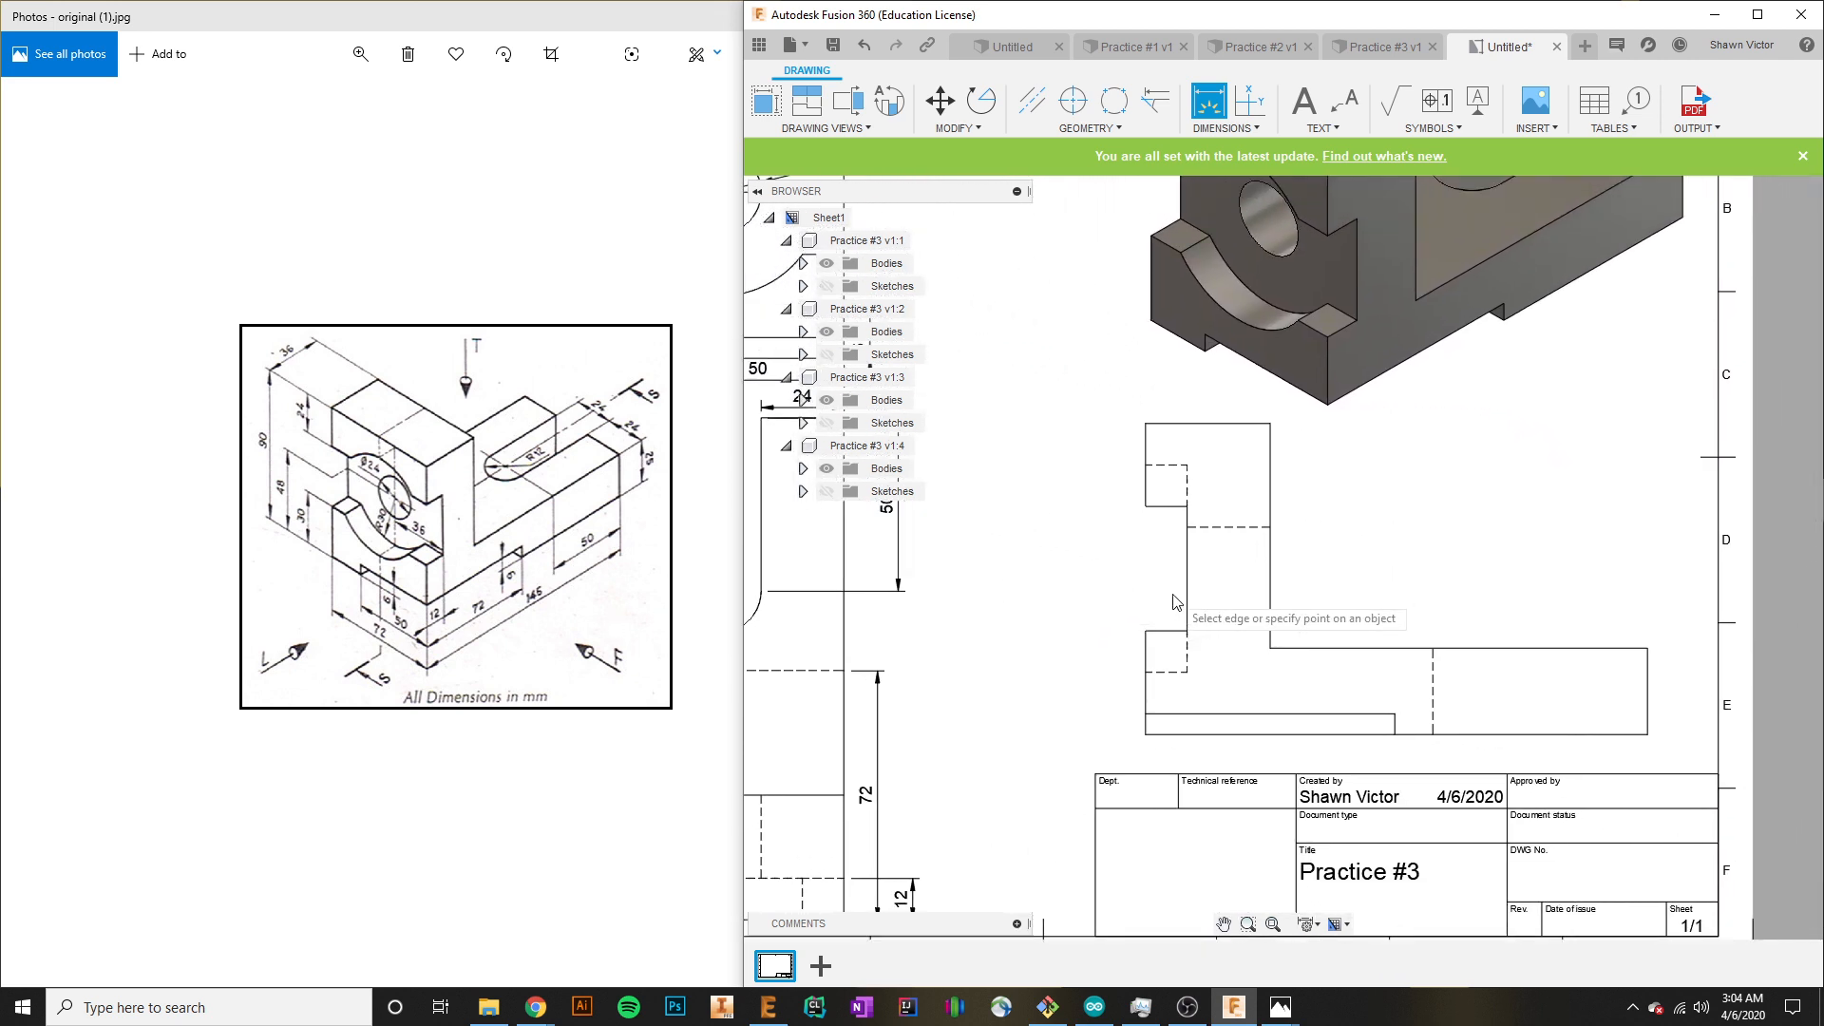
click(1187, 526)
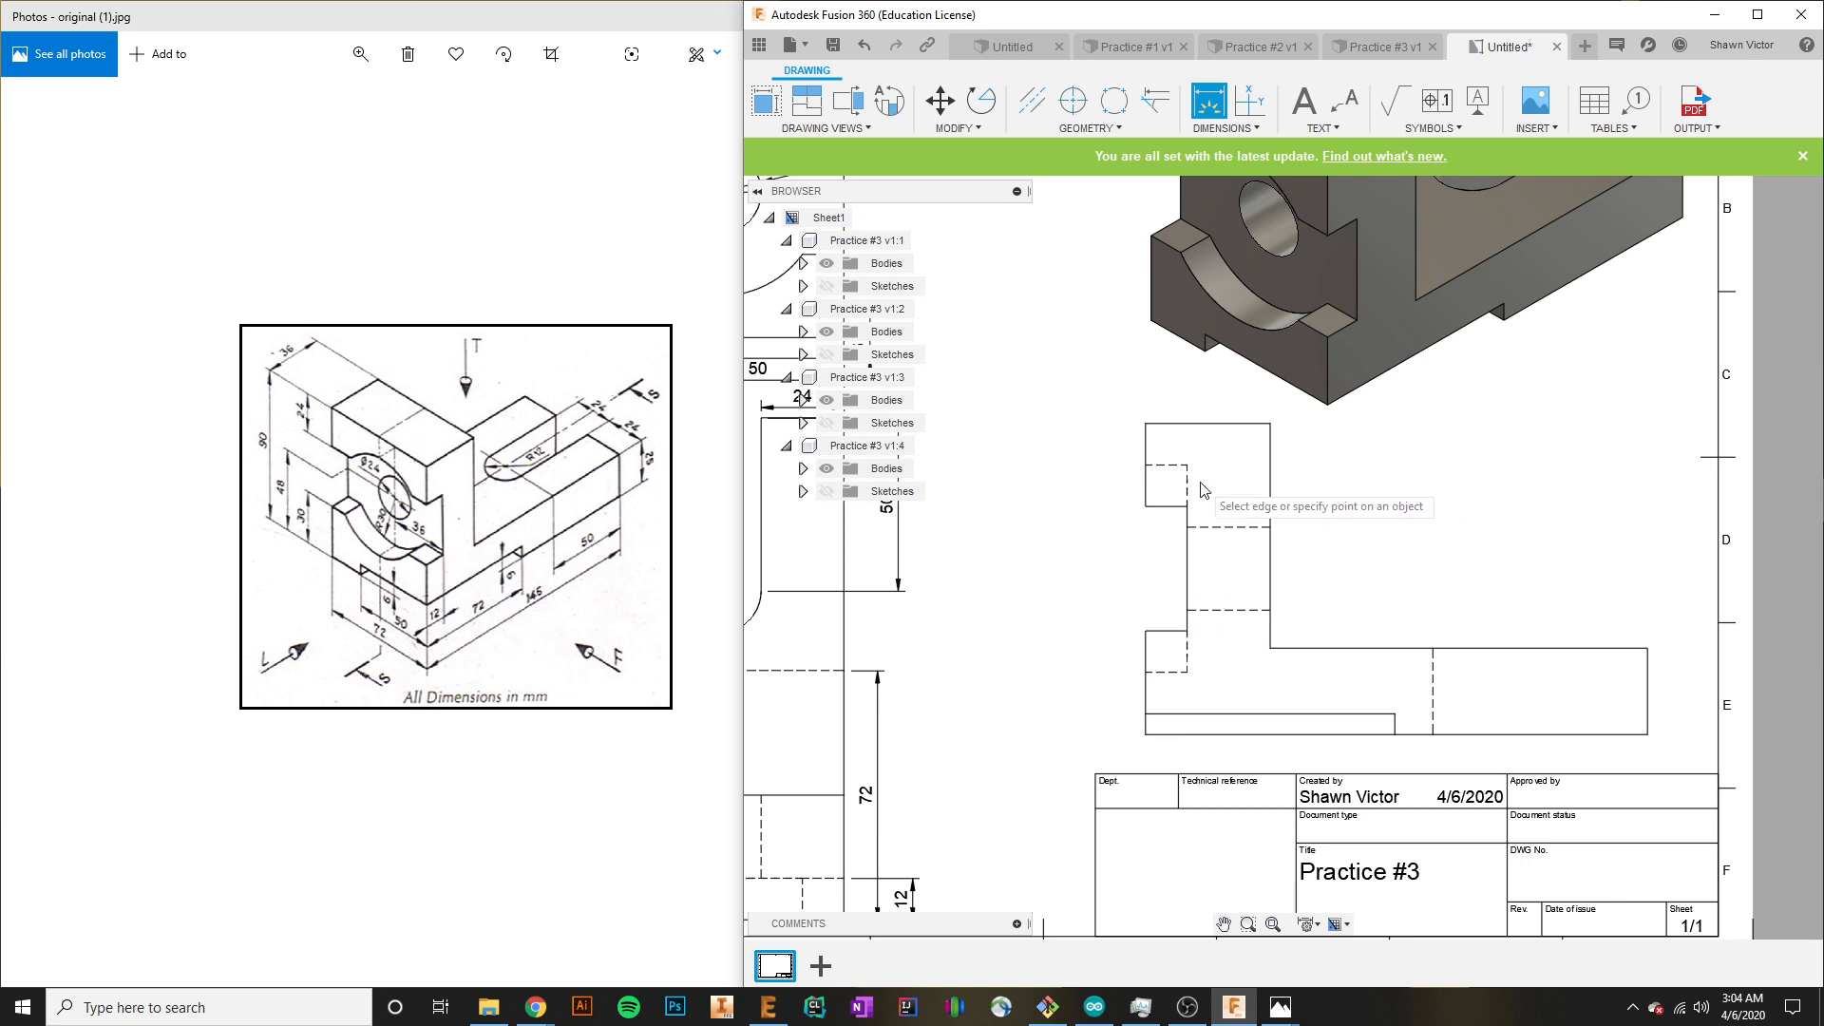
middle_drag(1127, 529, 1464, 632)
middle_drag(1349, 547, 1348, 663)
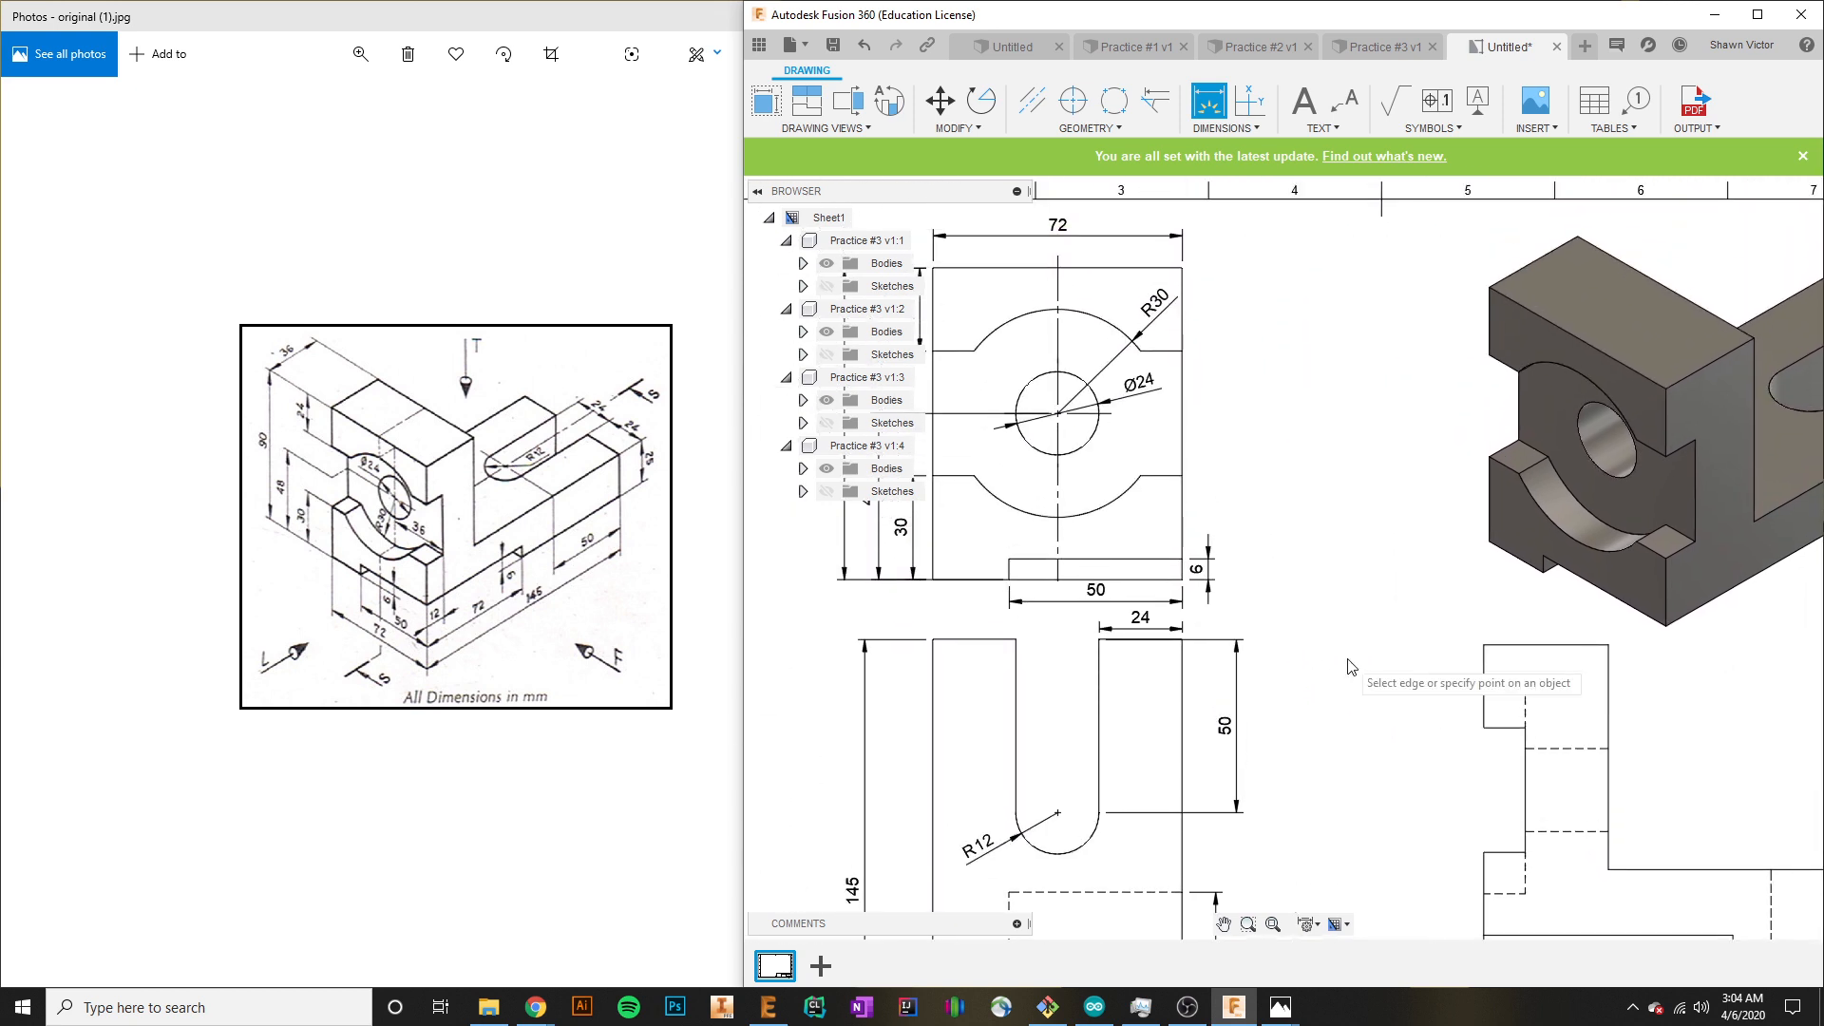
scroll(1352, 665, down, 1)
mouse_move(1501, 691)
middle_down()
mouse_move(1354, 637)
mouse_move(1205, 494)
mouse_move(1348, 504)
mouse_move(1390, 488)
middle_up()
scroll(1390, 488, up, 2)
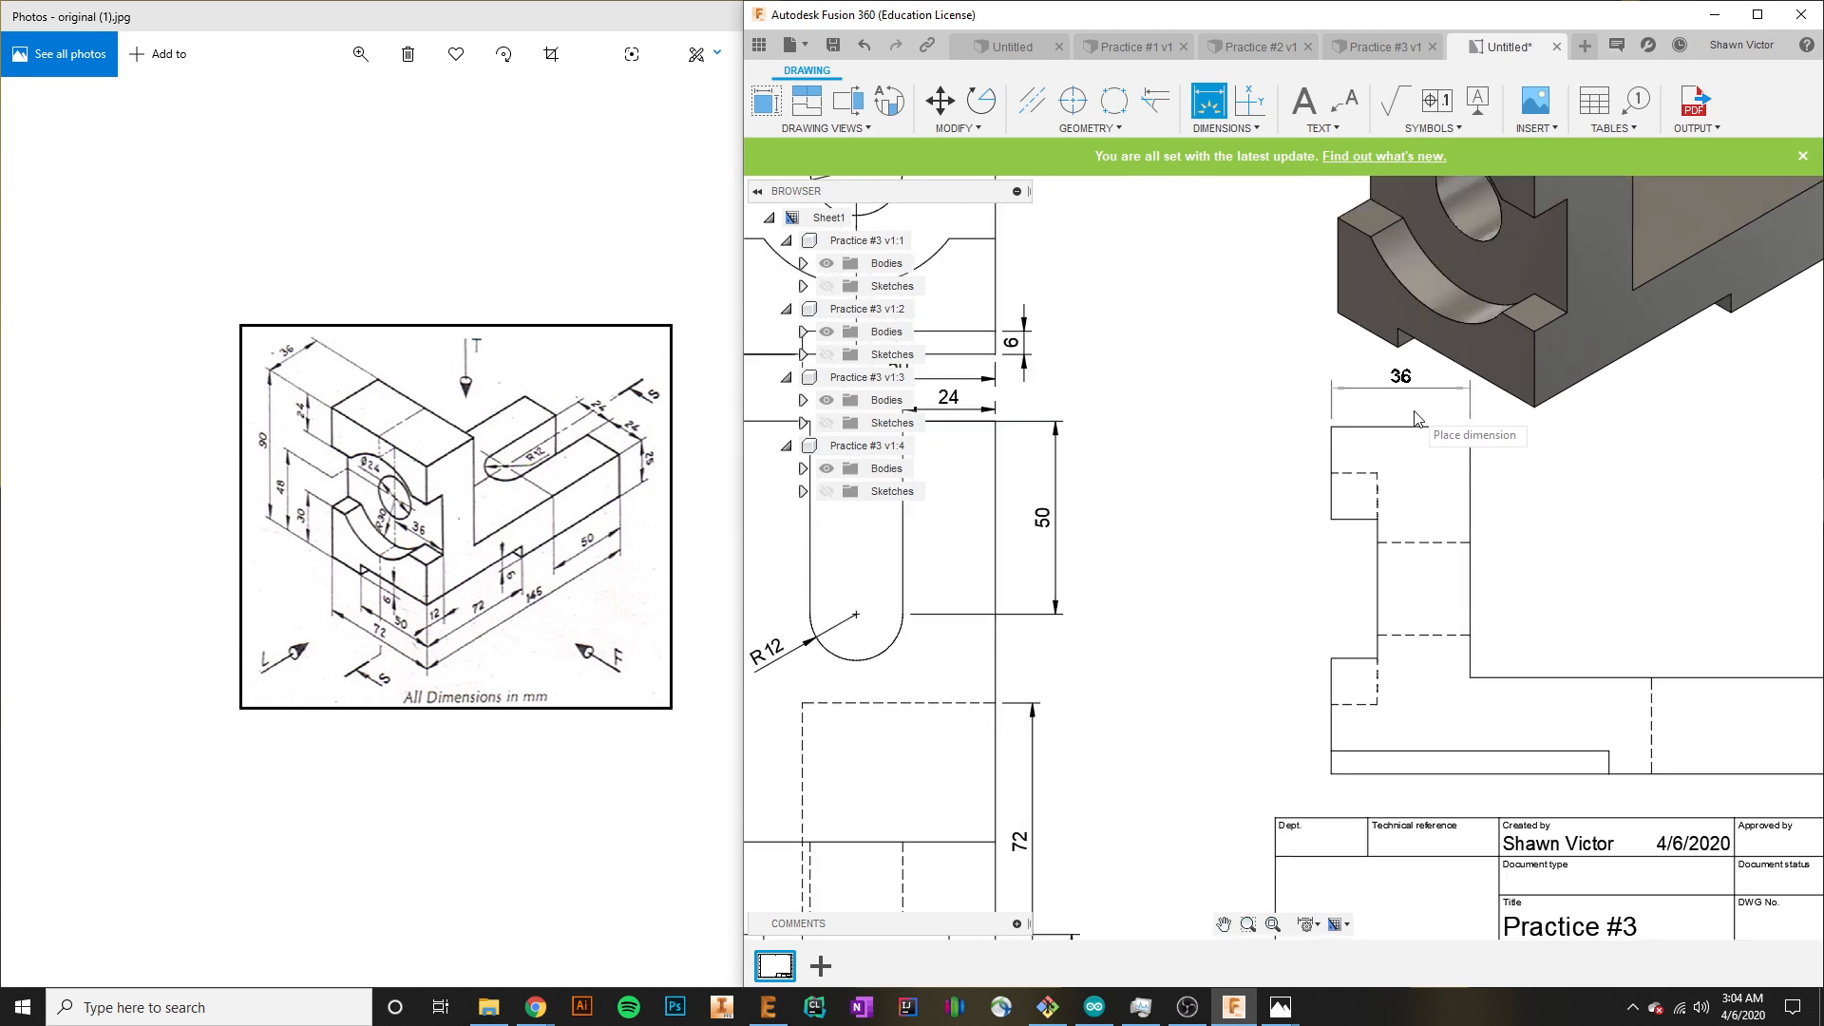
scroll(1415, 418, up, 1)
click(1416, 418)
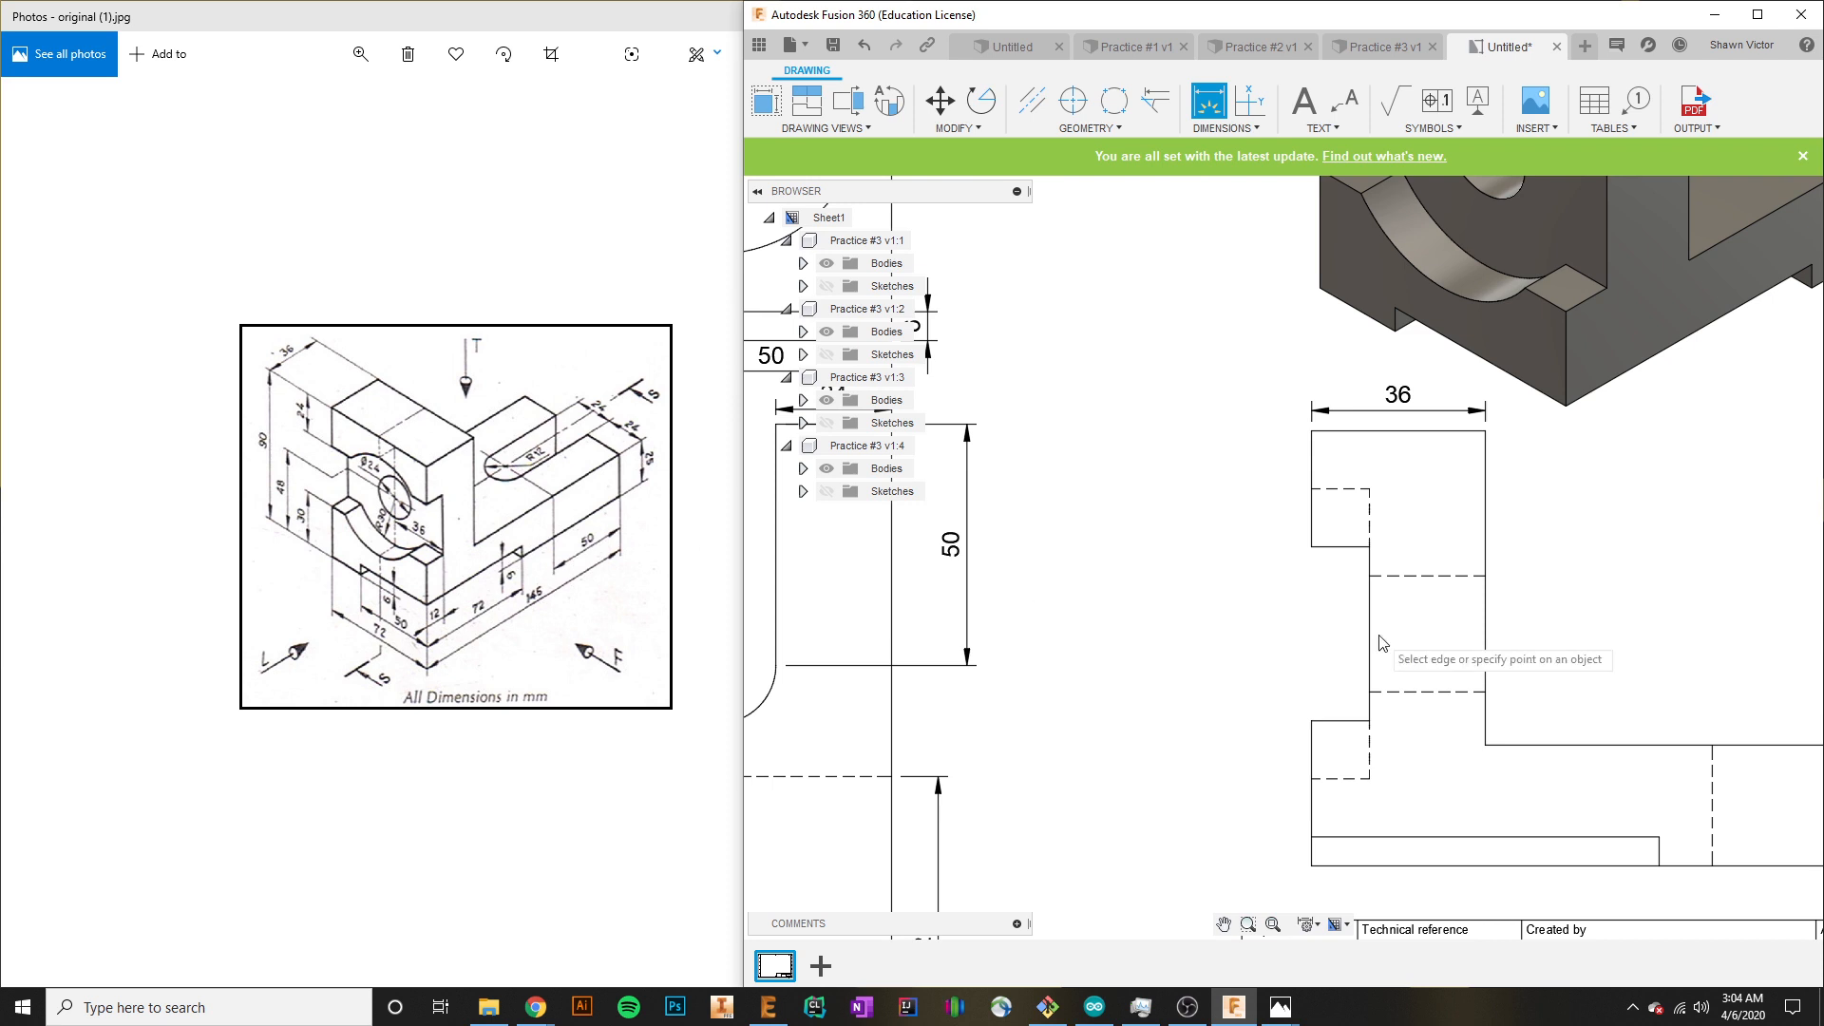
Check the dimensions of the front, top and right views against the reference drawing for anything missing.
scroll(1379, 636, down, 2)
middle_drag(1548, 681, 1365, 599)
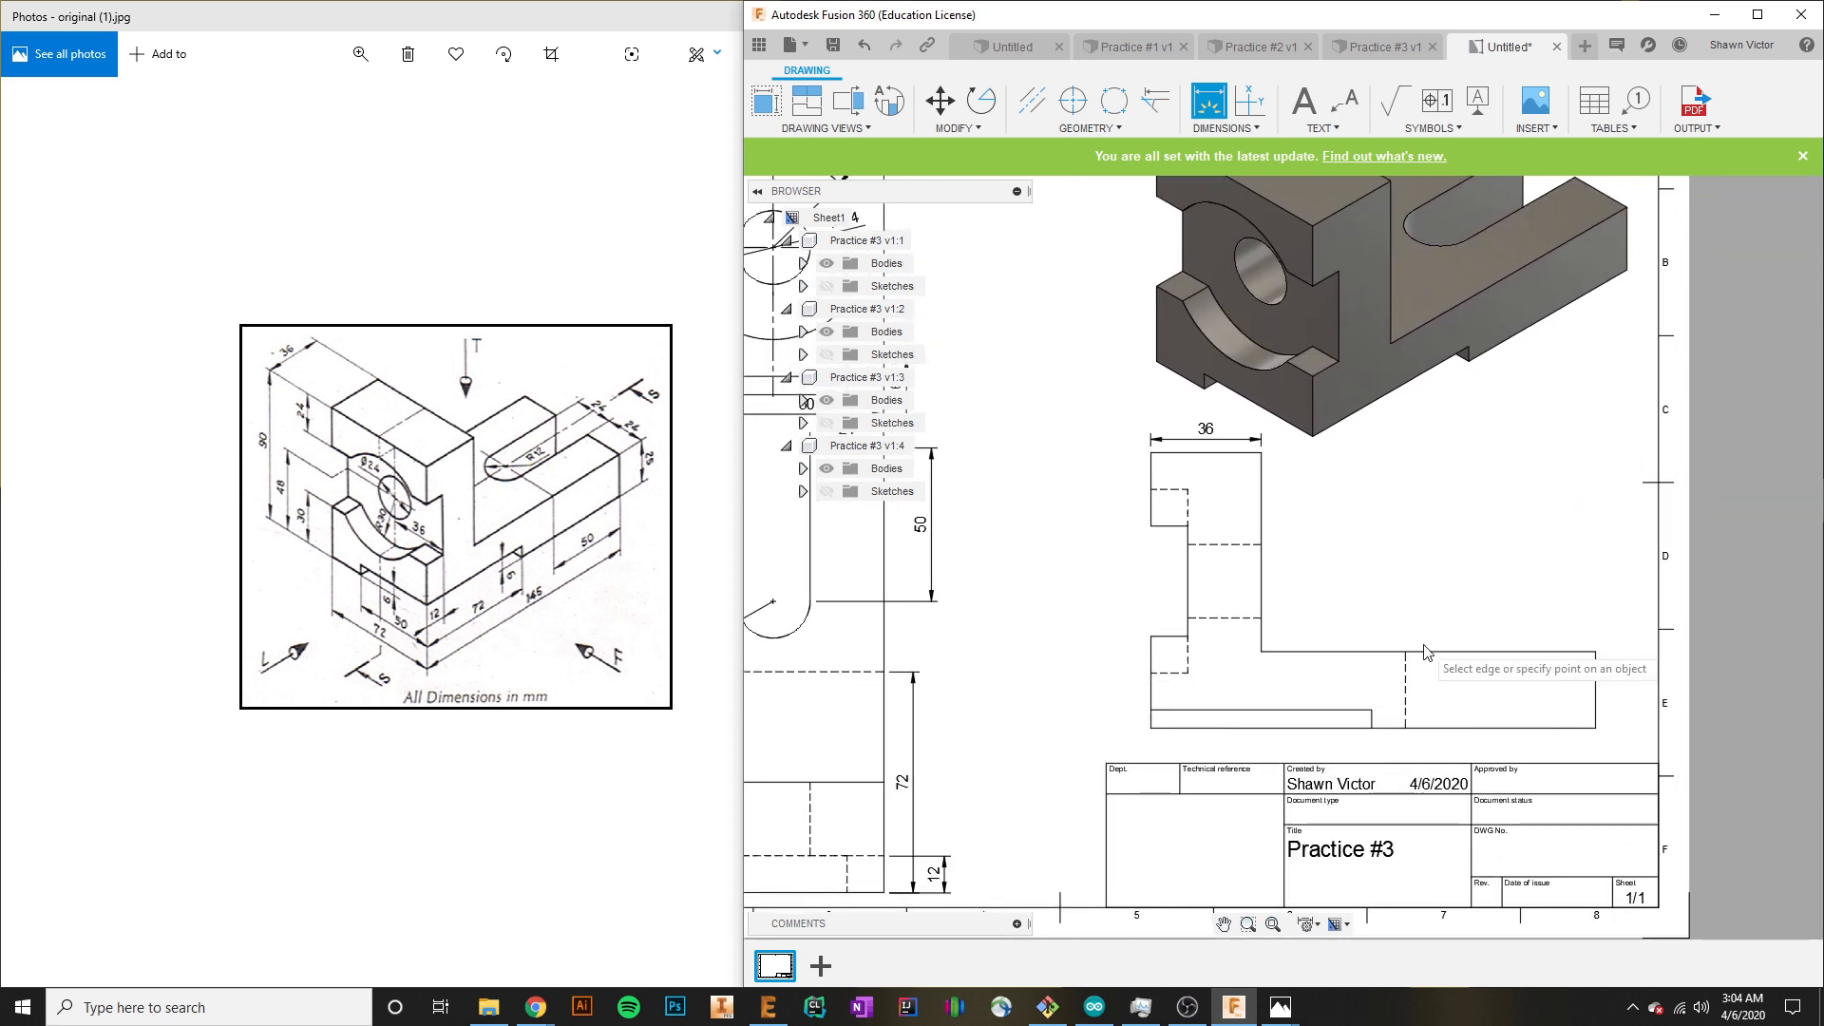
scroll(1070, 574, down, 1)
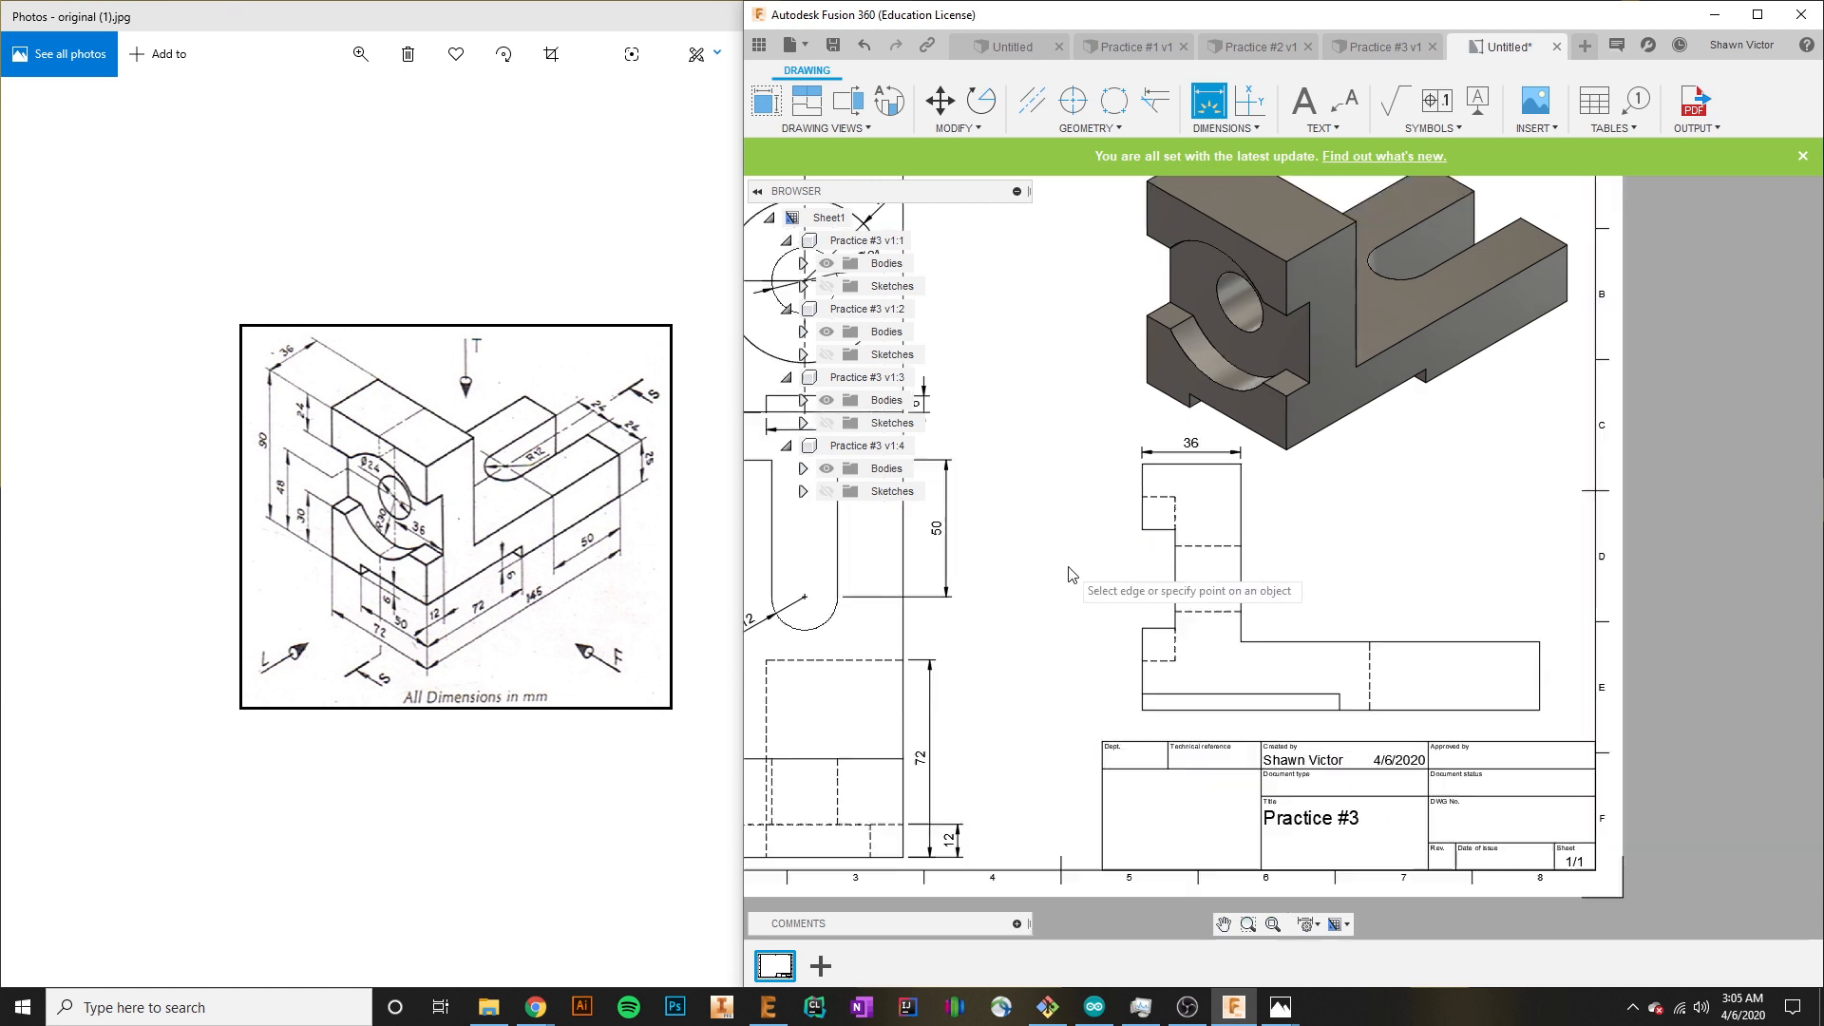
scroll(1068, 568, down, 3)
mouse_move(1070, 571)
middle_down()
mouse_move(1139, 605)
mouse_move(1313, 617)
middle_up()
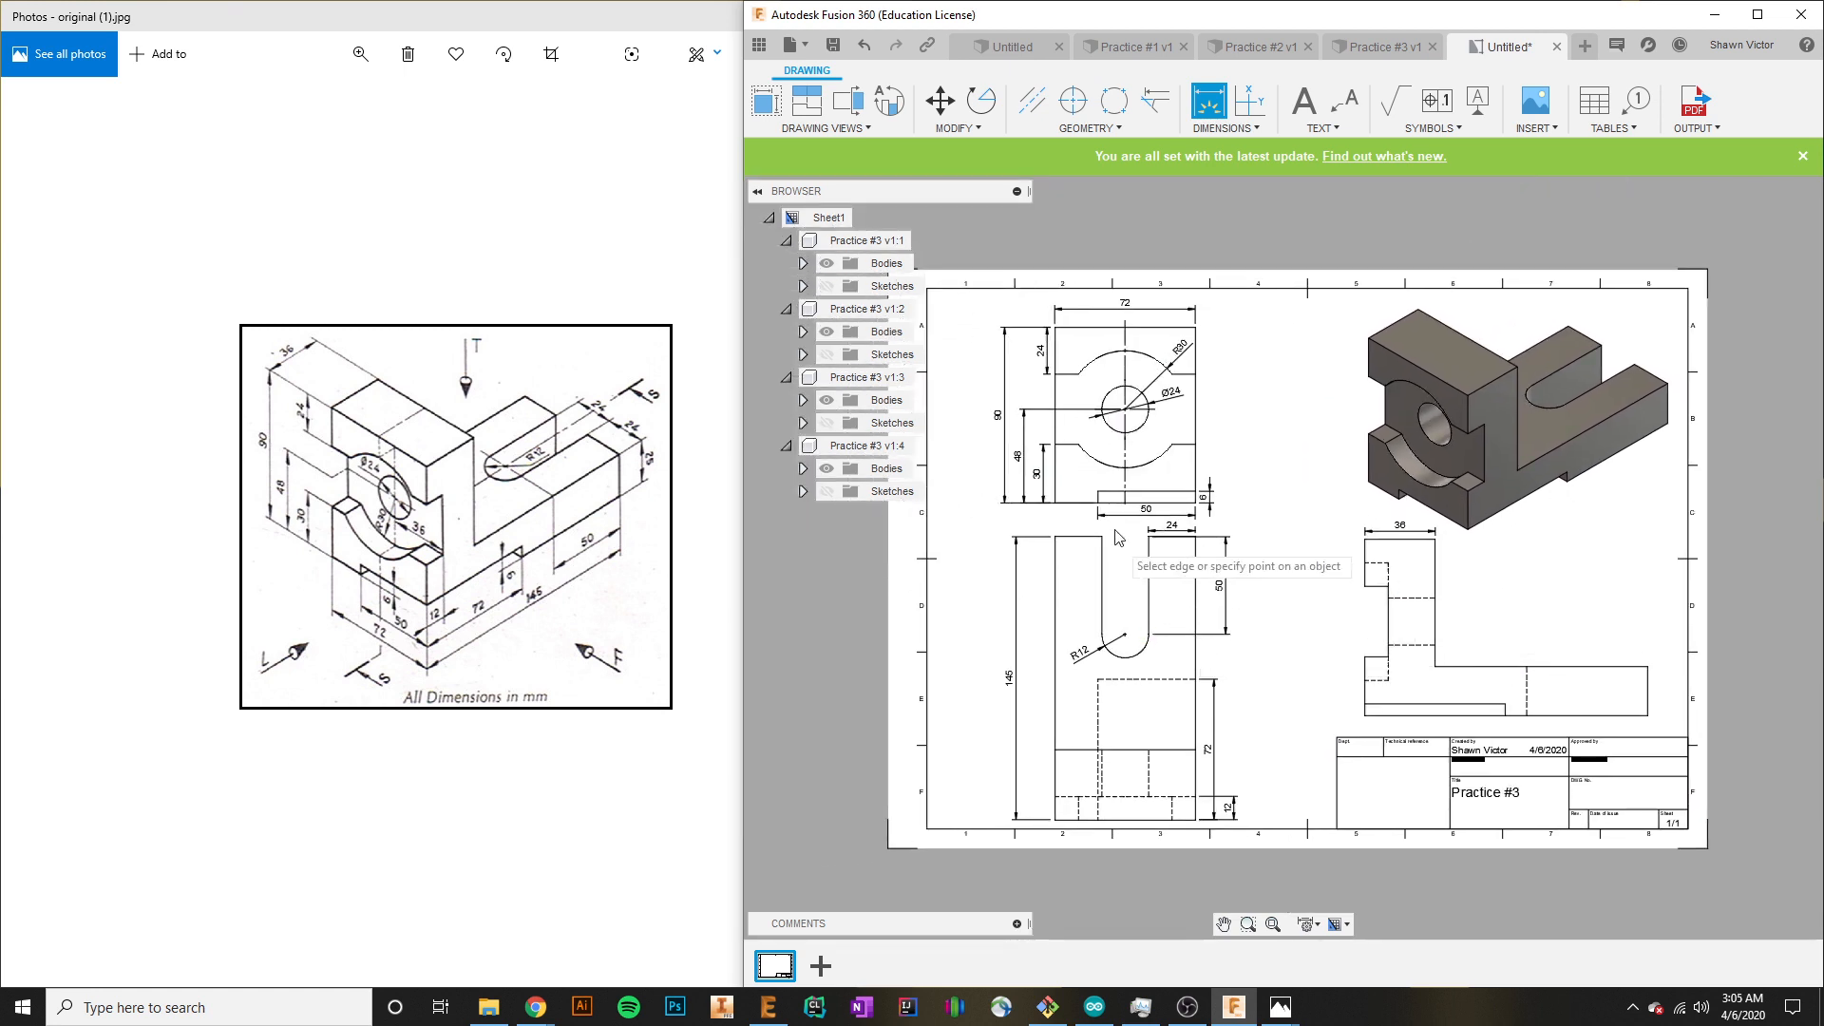
scroll(1095, 375, up, 3)
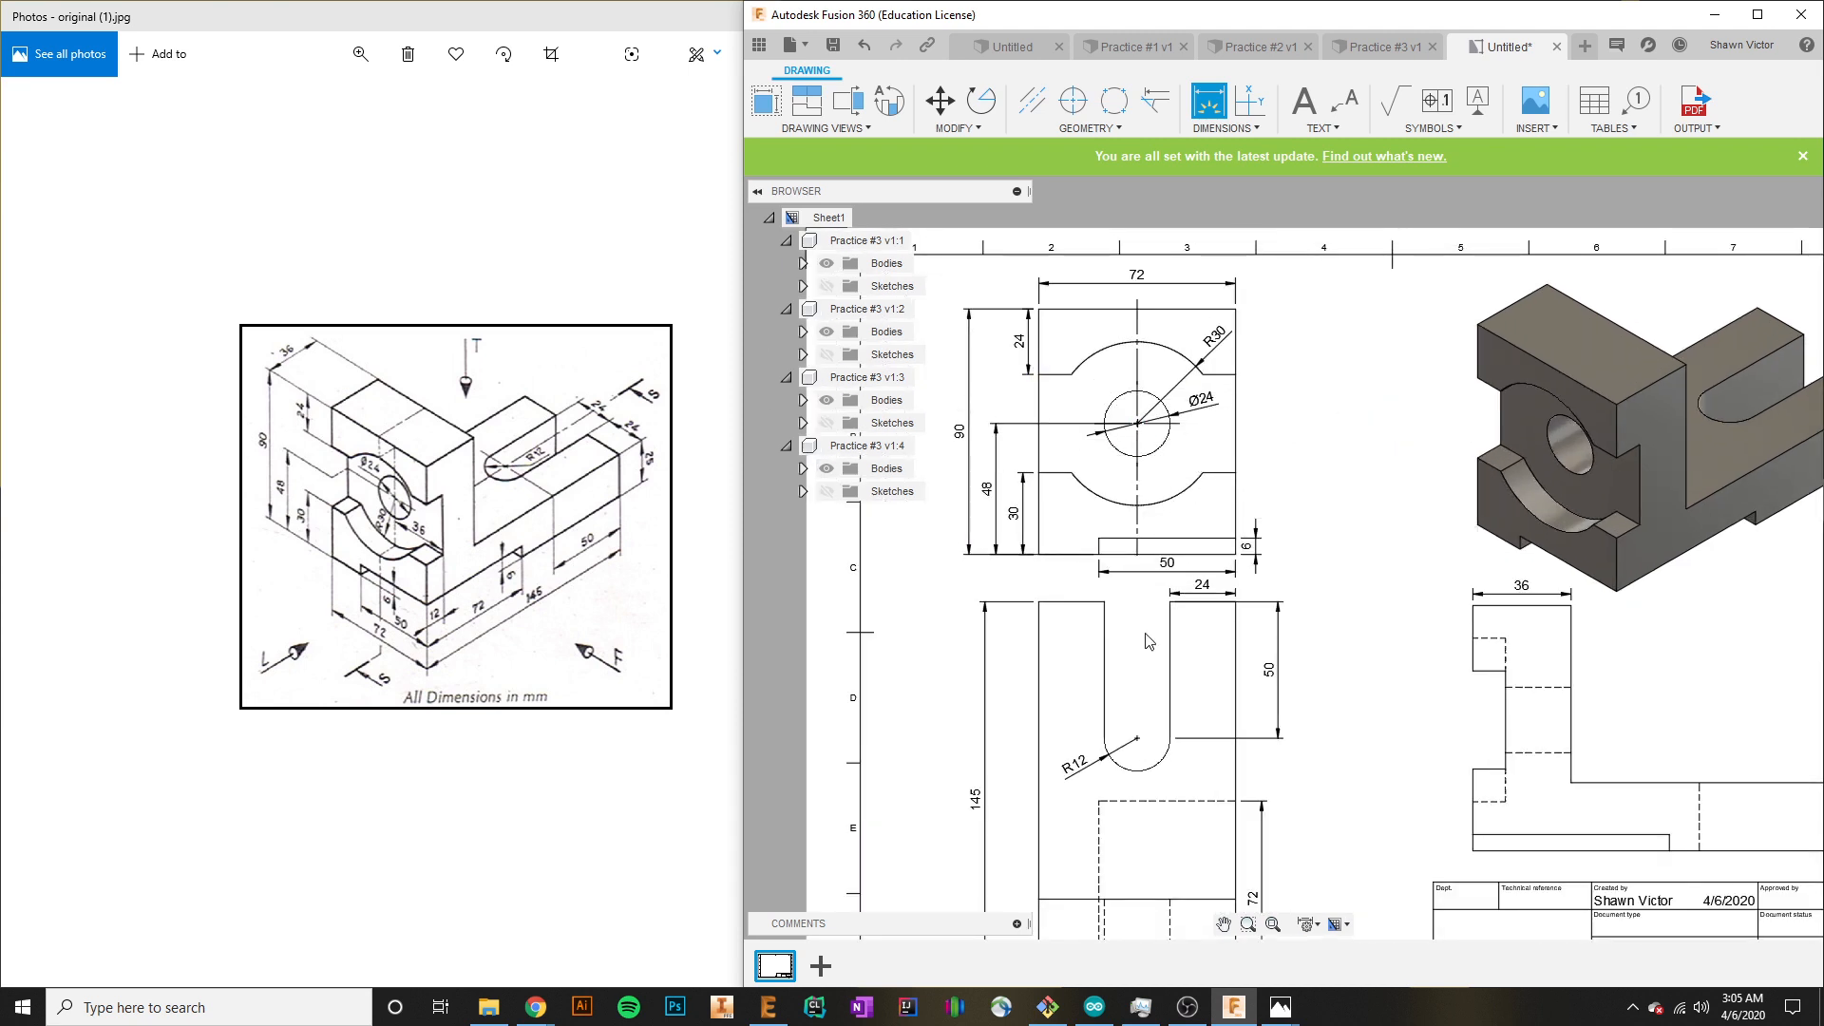
mouse_move(1320, 728)
middle_down()
mouse_move(1295, 522)
mouse_move(1342, 473)
mouse_move(1043, 544)
mouse_move(1462, 674)
mouse_move(1412, 632)
middle_up()
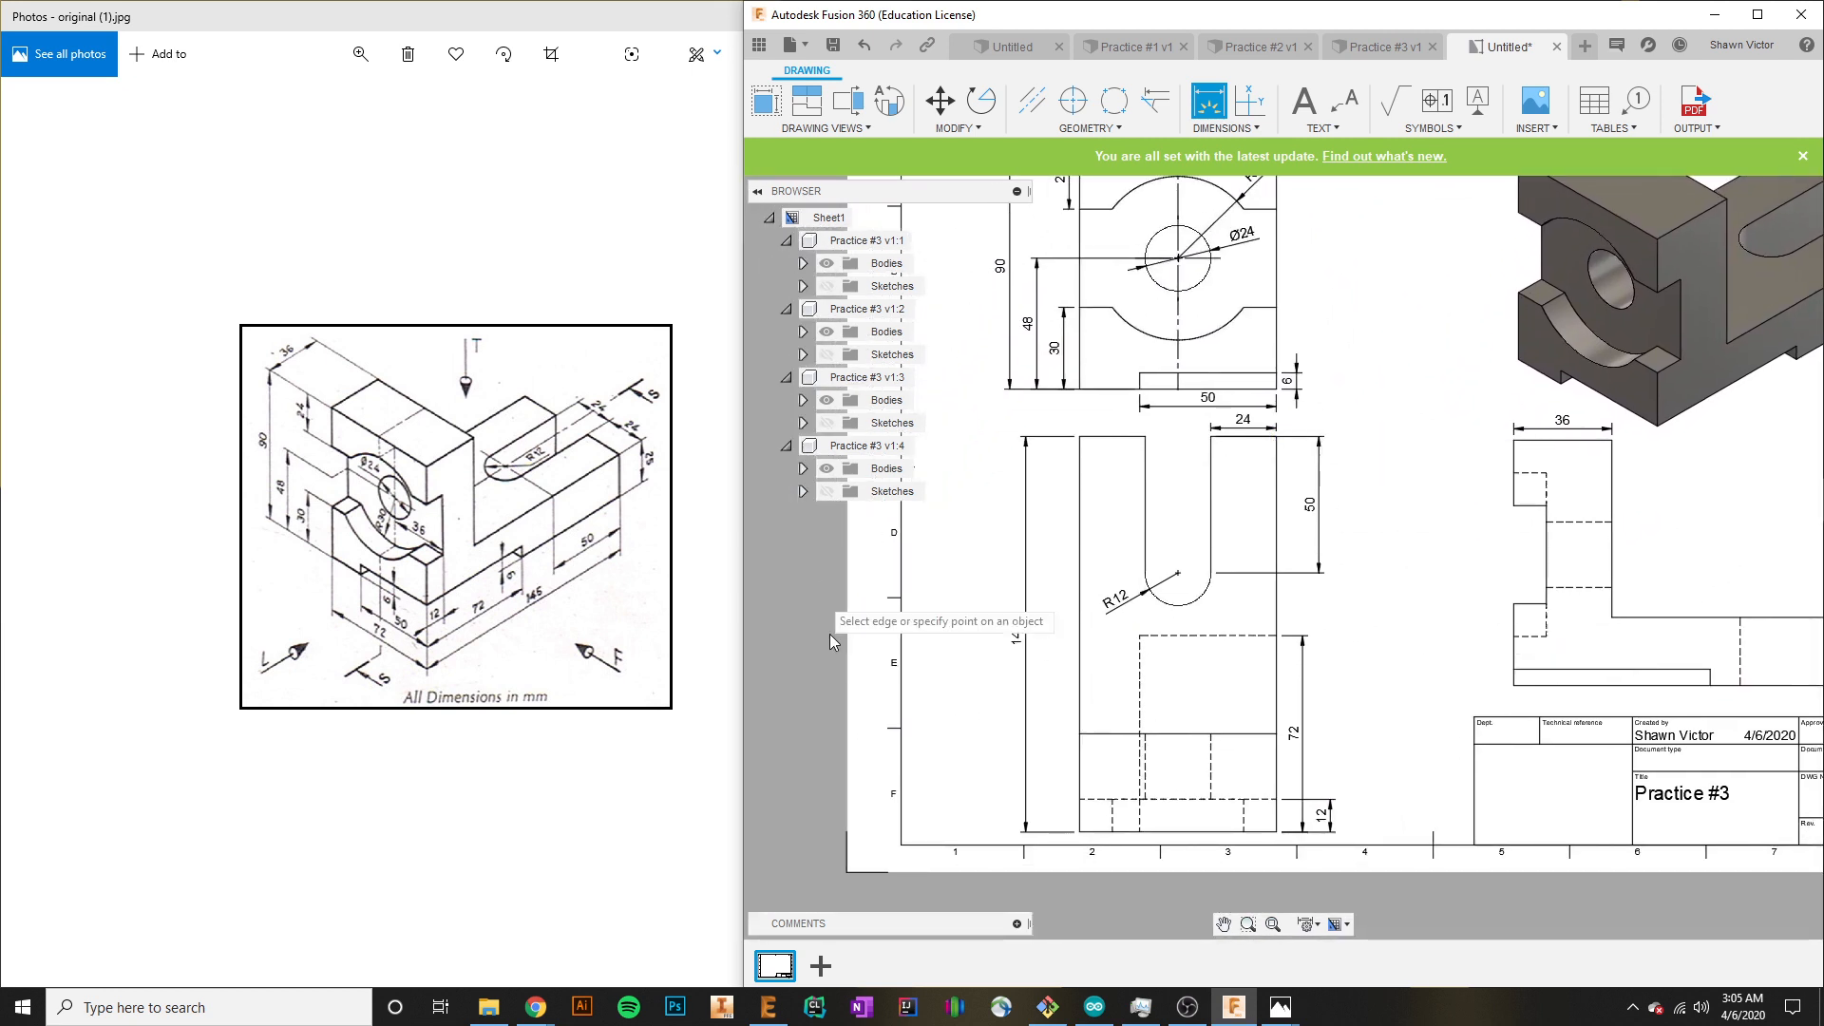
middle_drag(1655, 562, 1132, 579)
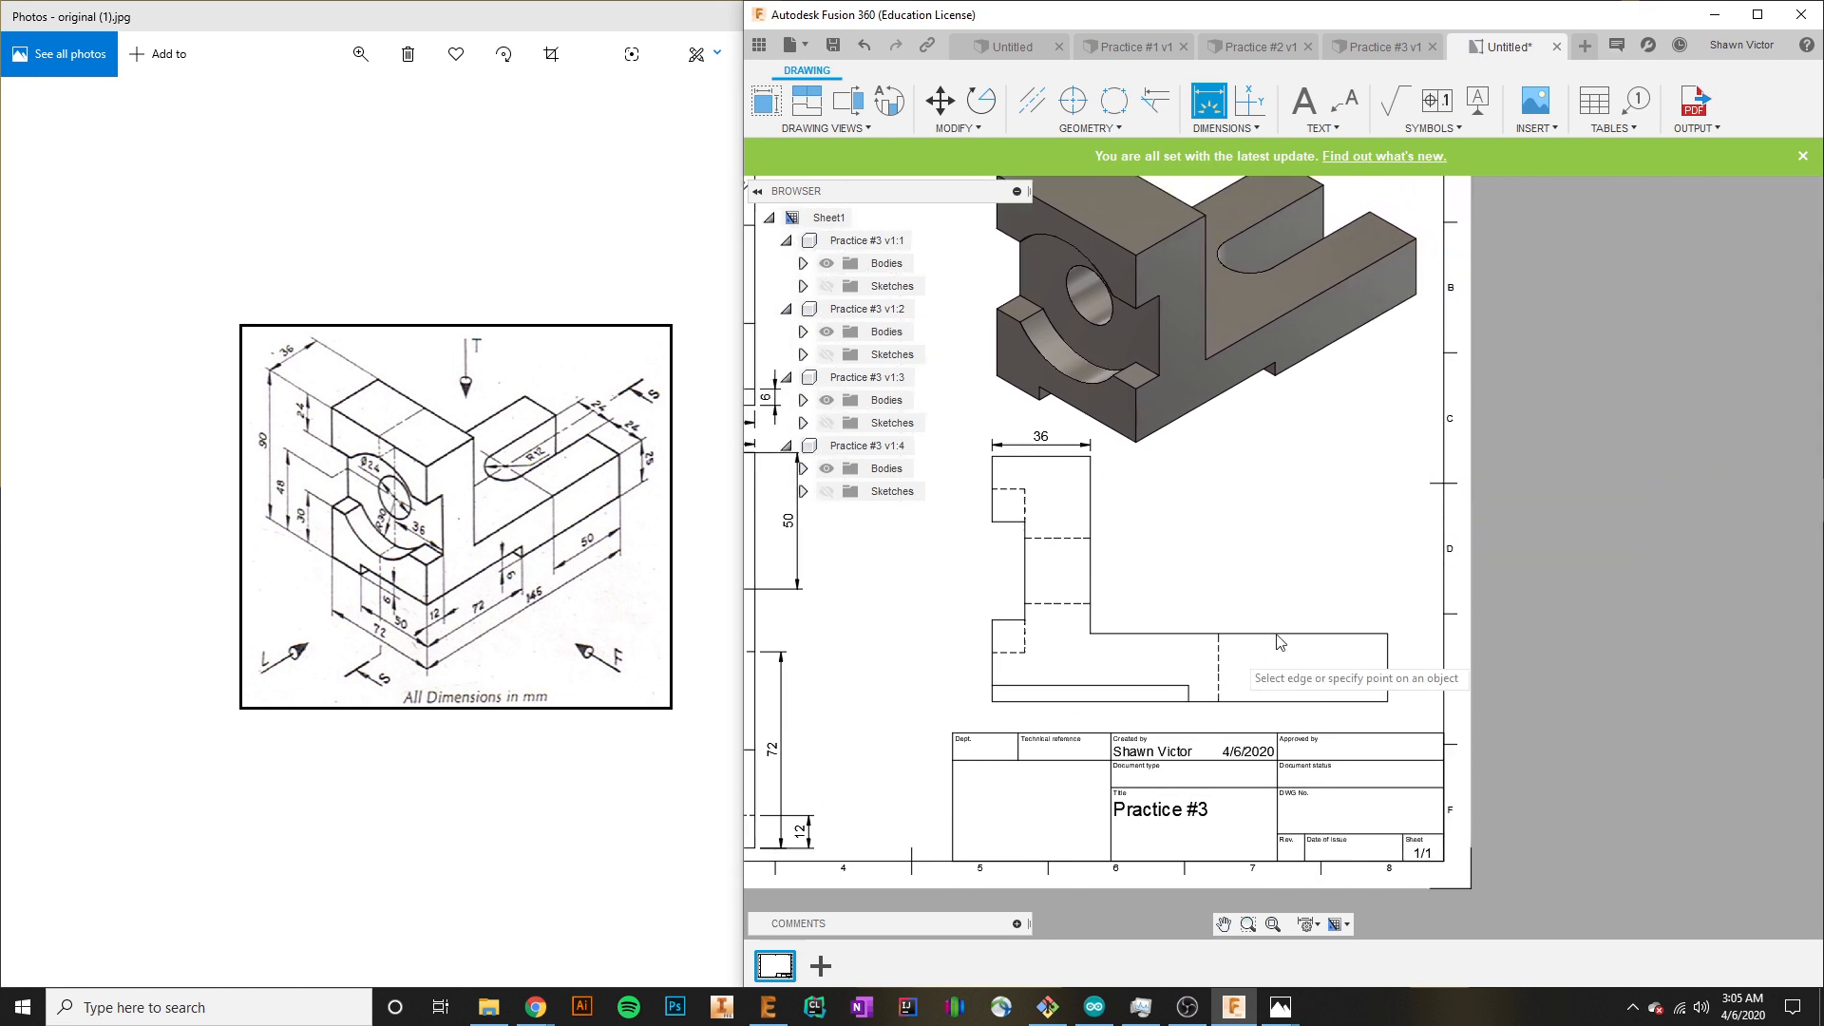
middle_drag(1059, 628, 1243, 706)
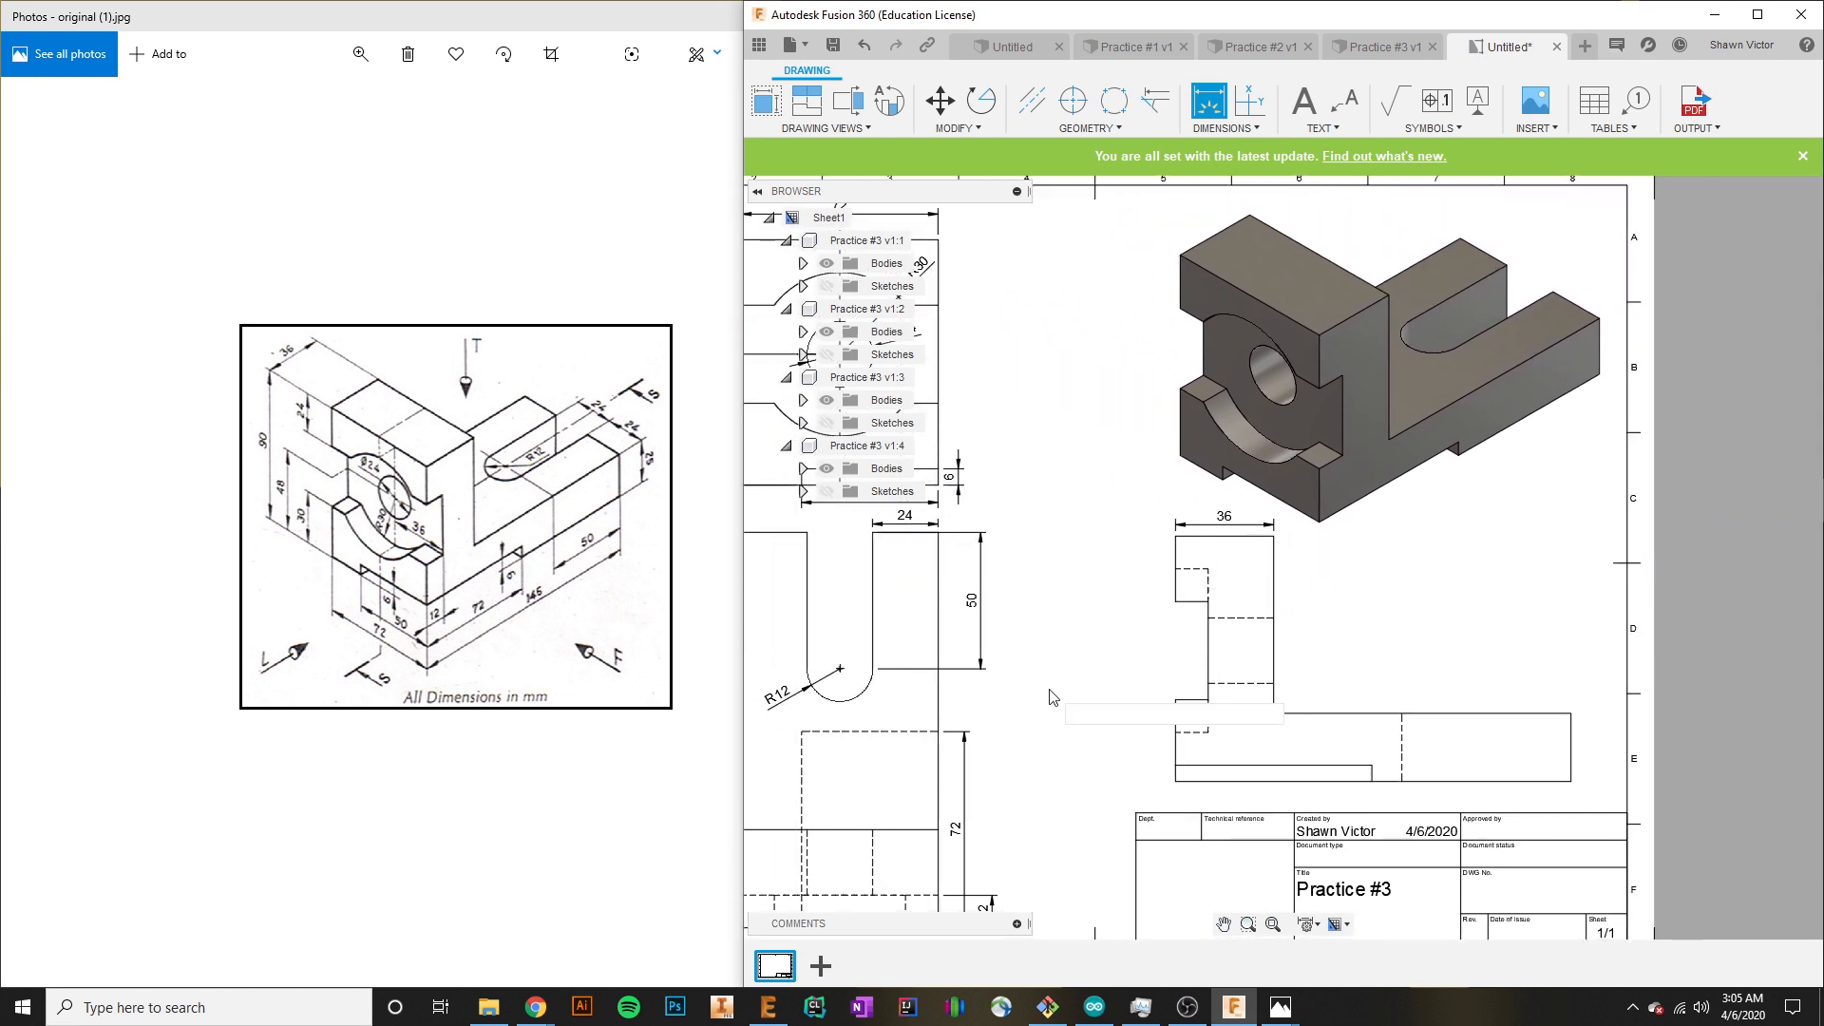
mouse_move(1020, 748)
middle_down()
mouse_move(1285, 825)
mouse_move(1303, 673)
mouse_move(1350, 694)
middle_up()
scroll(1347, 787, down, 3)
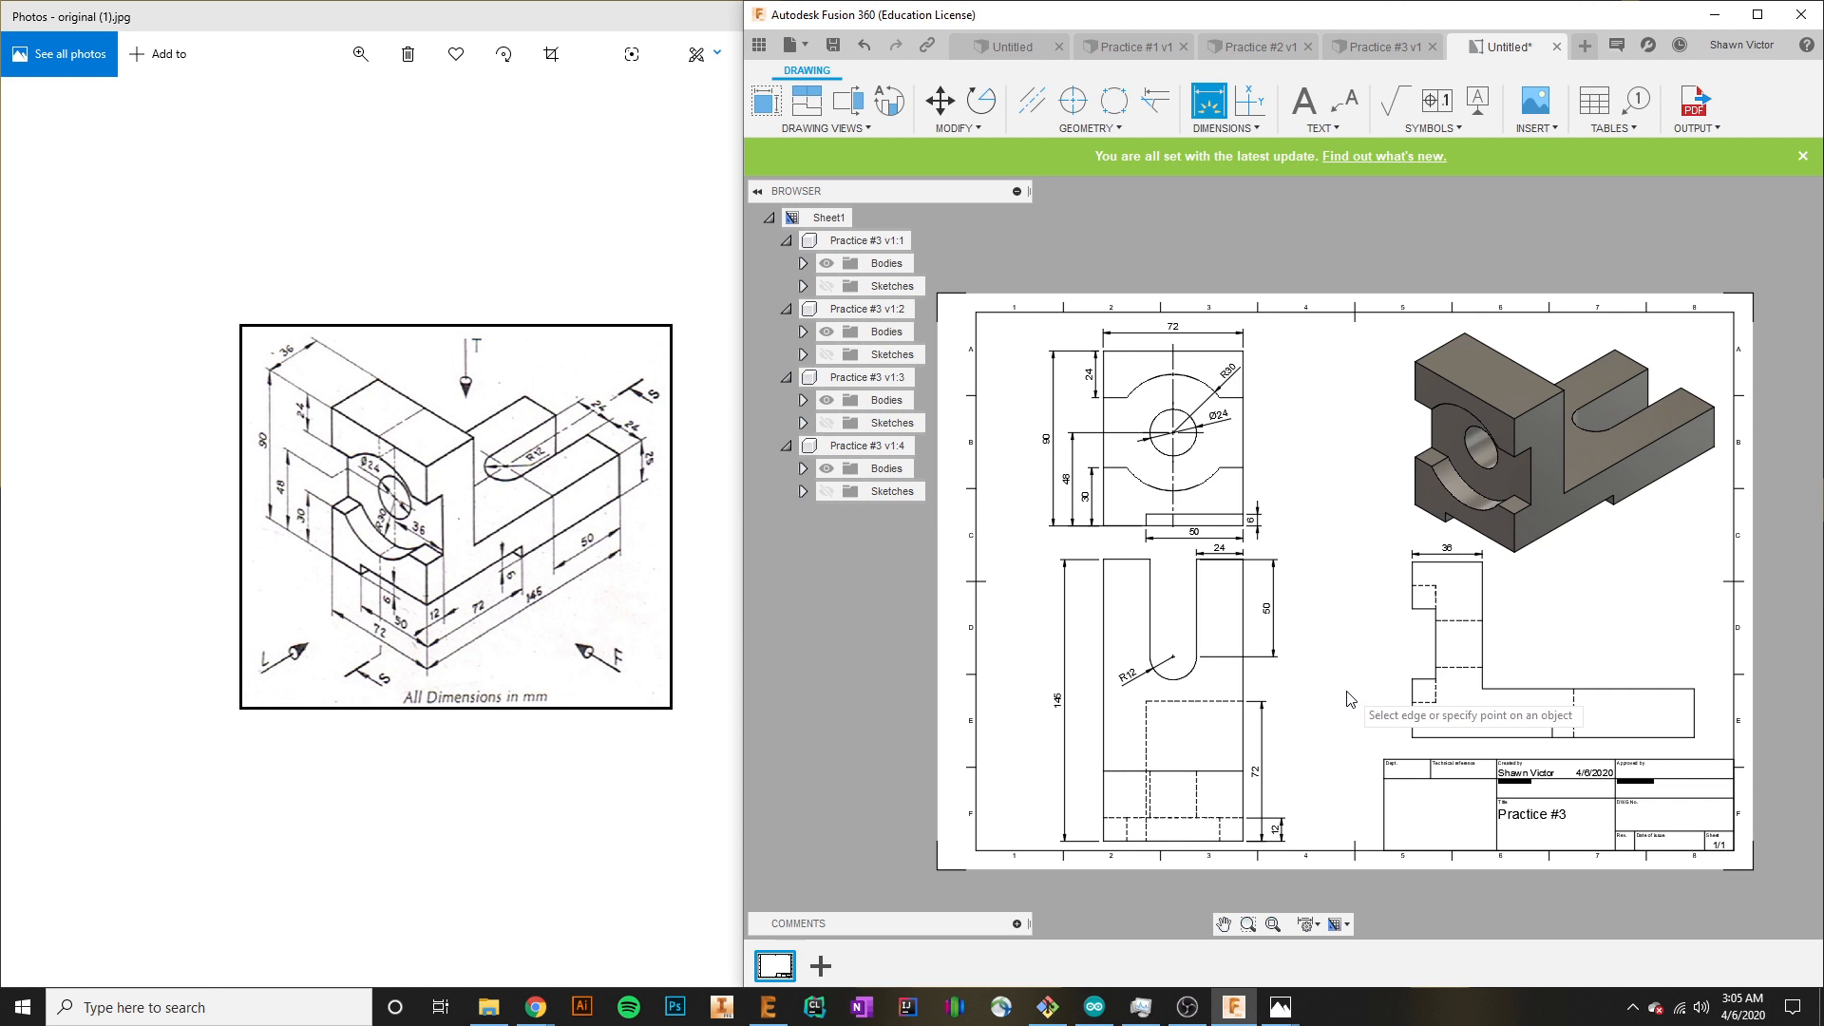
middle_drag(1292, 618, 1348, 611)
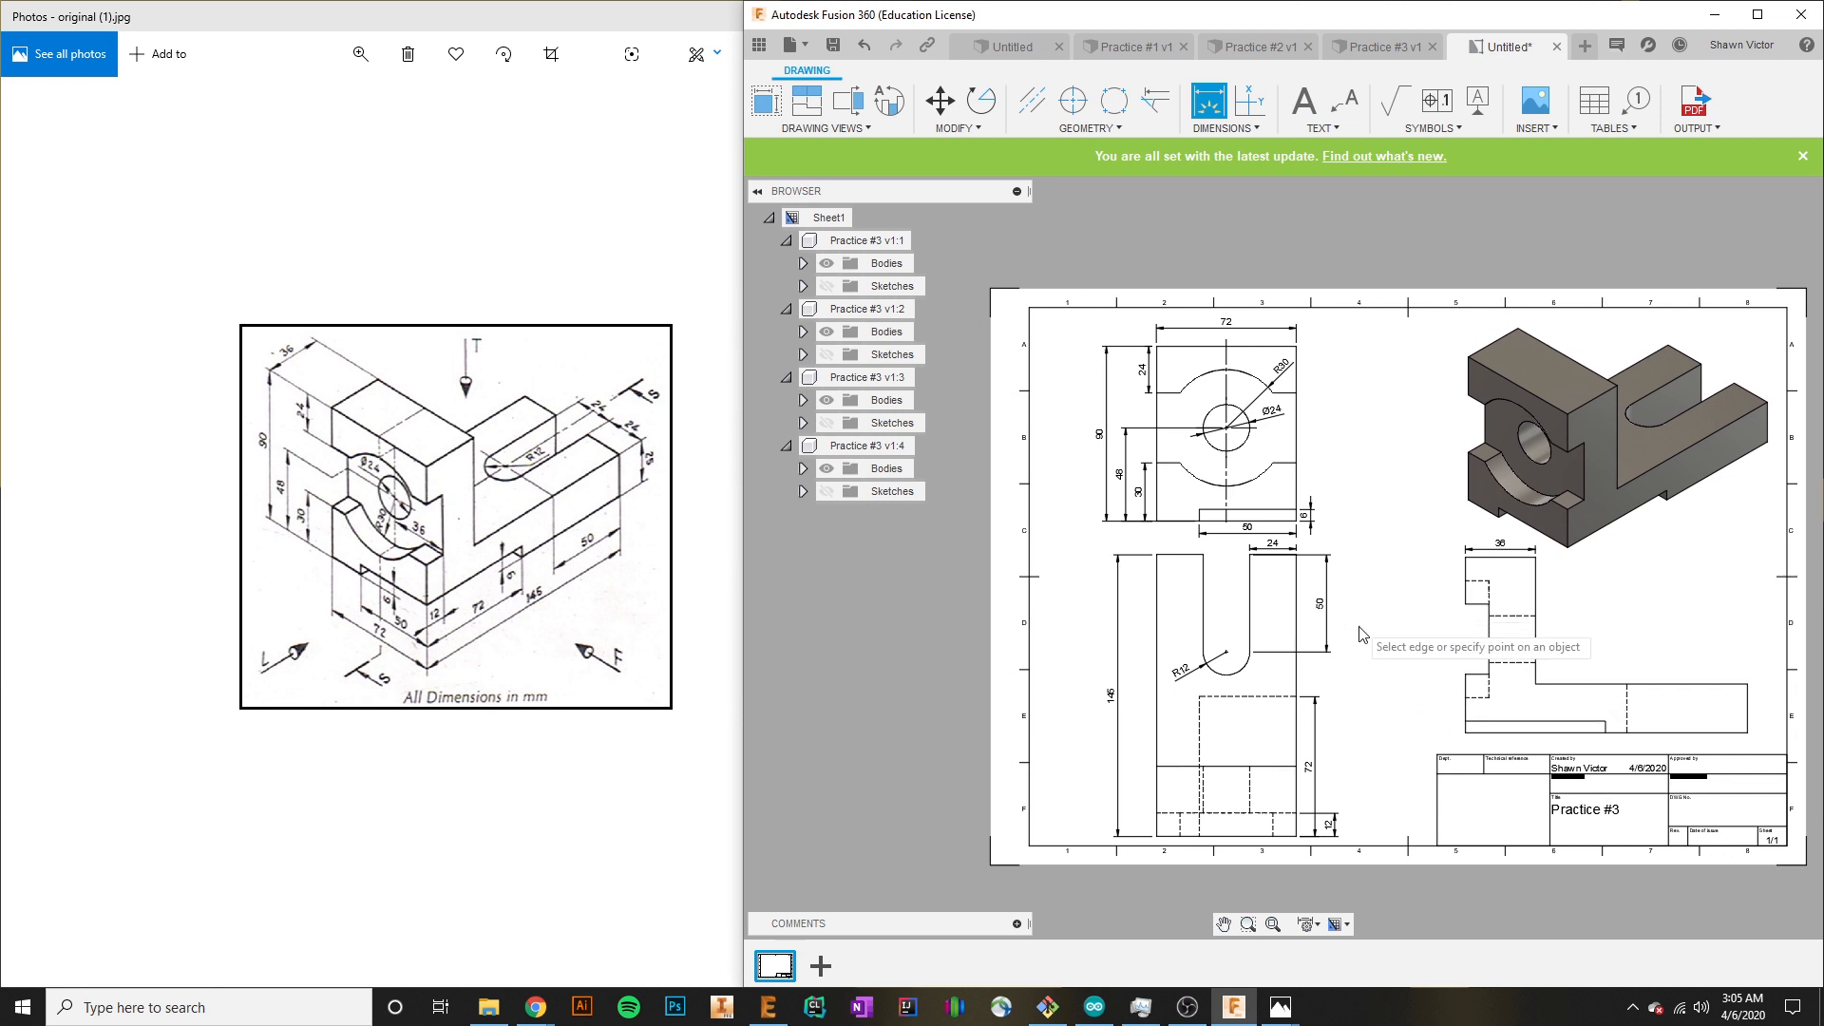
middle_drag(1489, 695, 1471, 680)
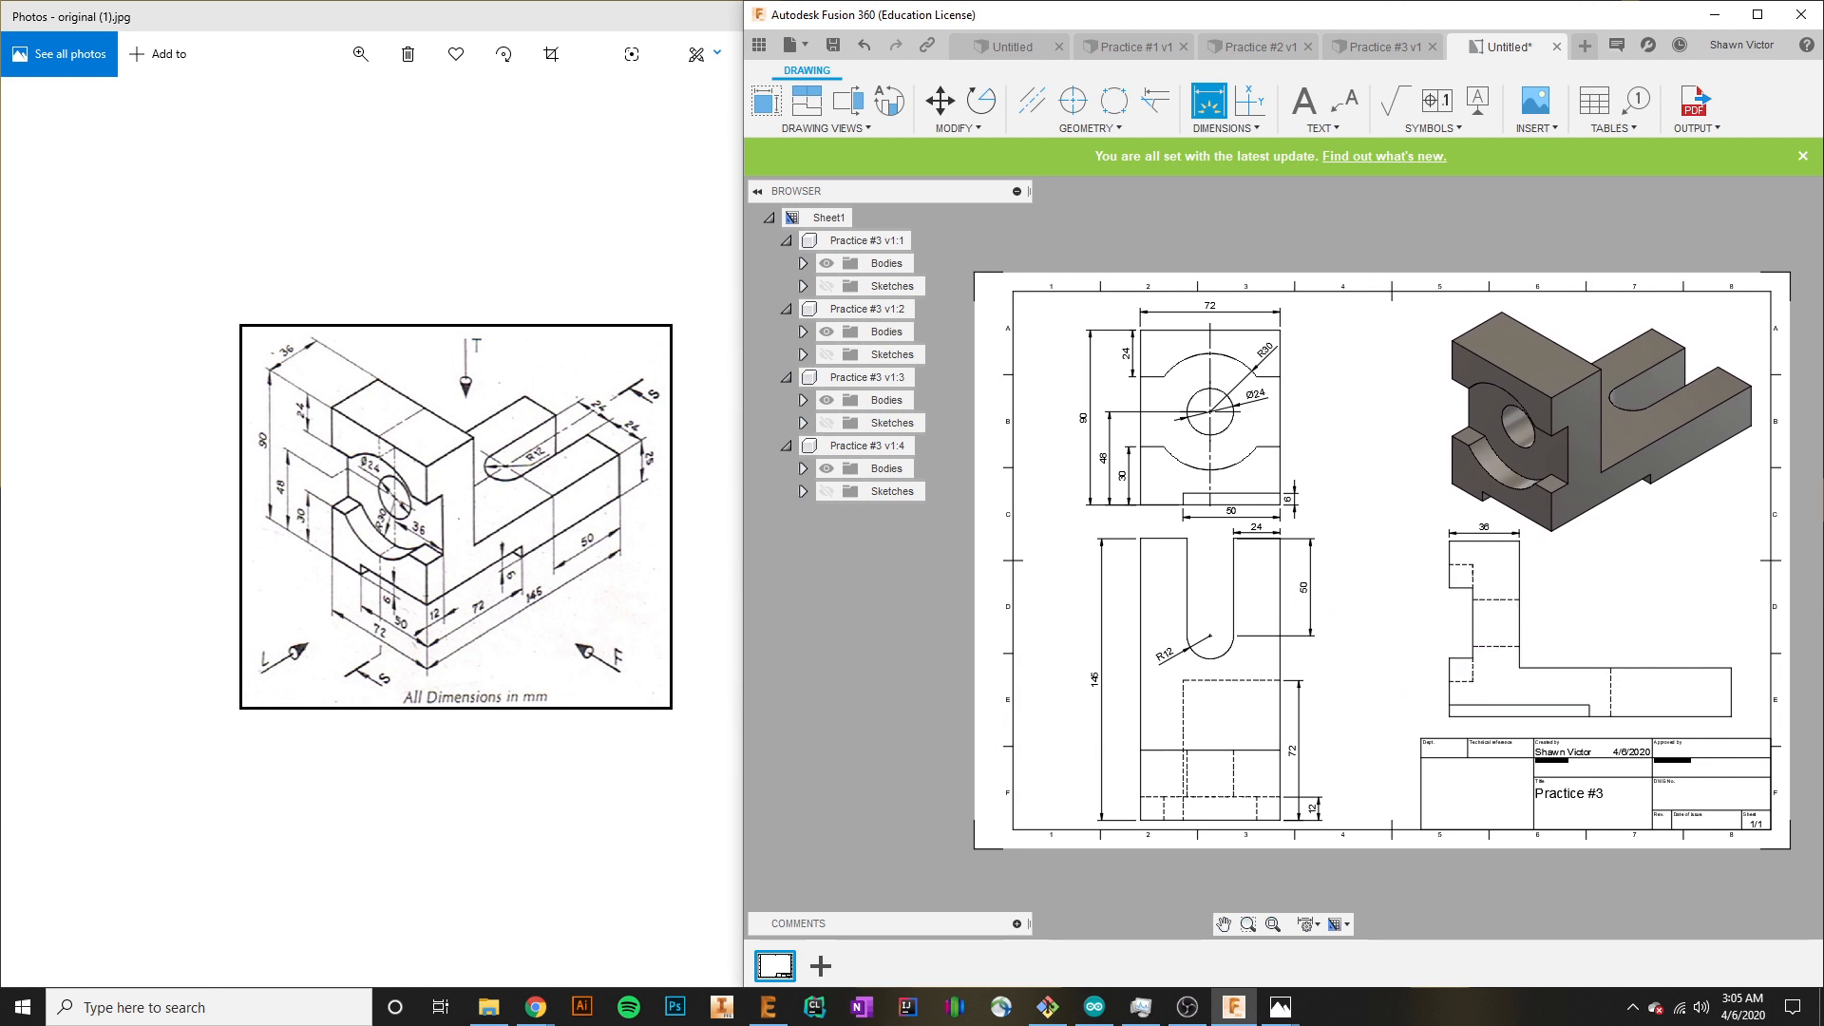
click(1696, 105)
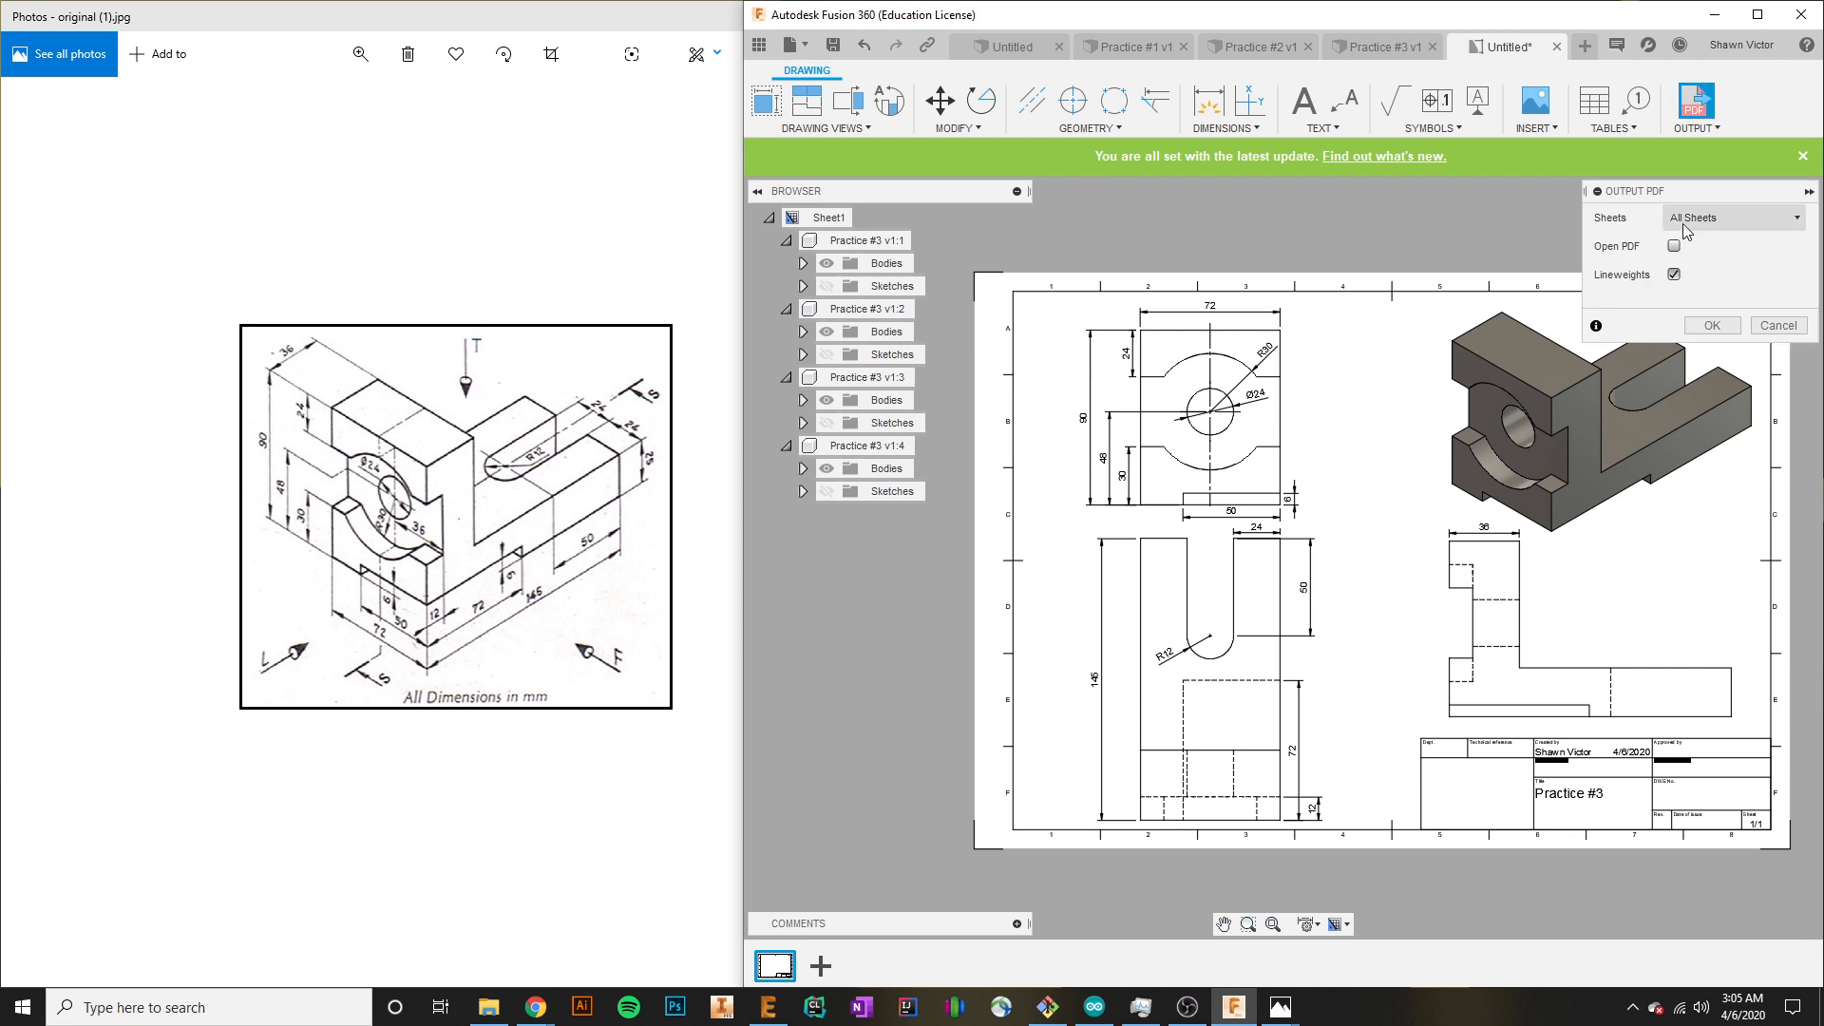
click(1713, 326)
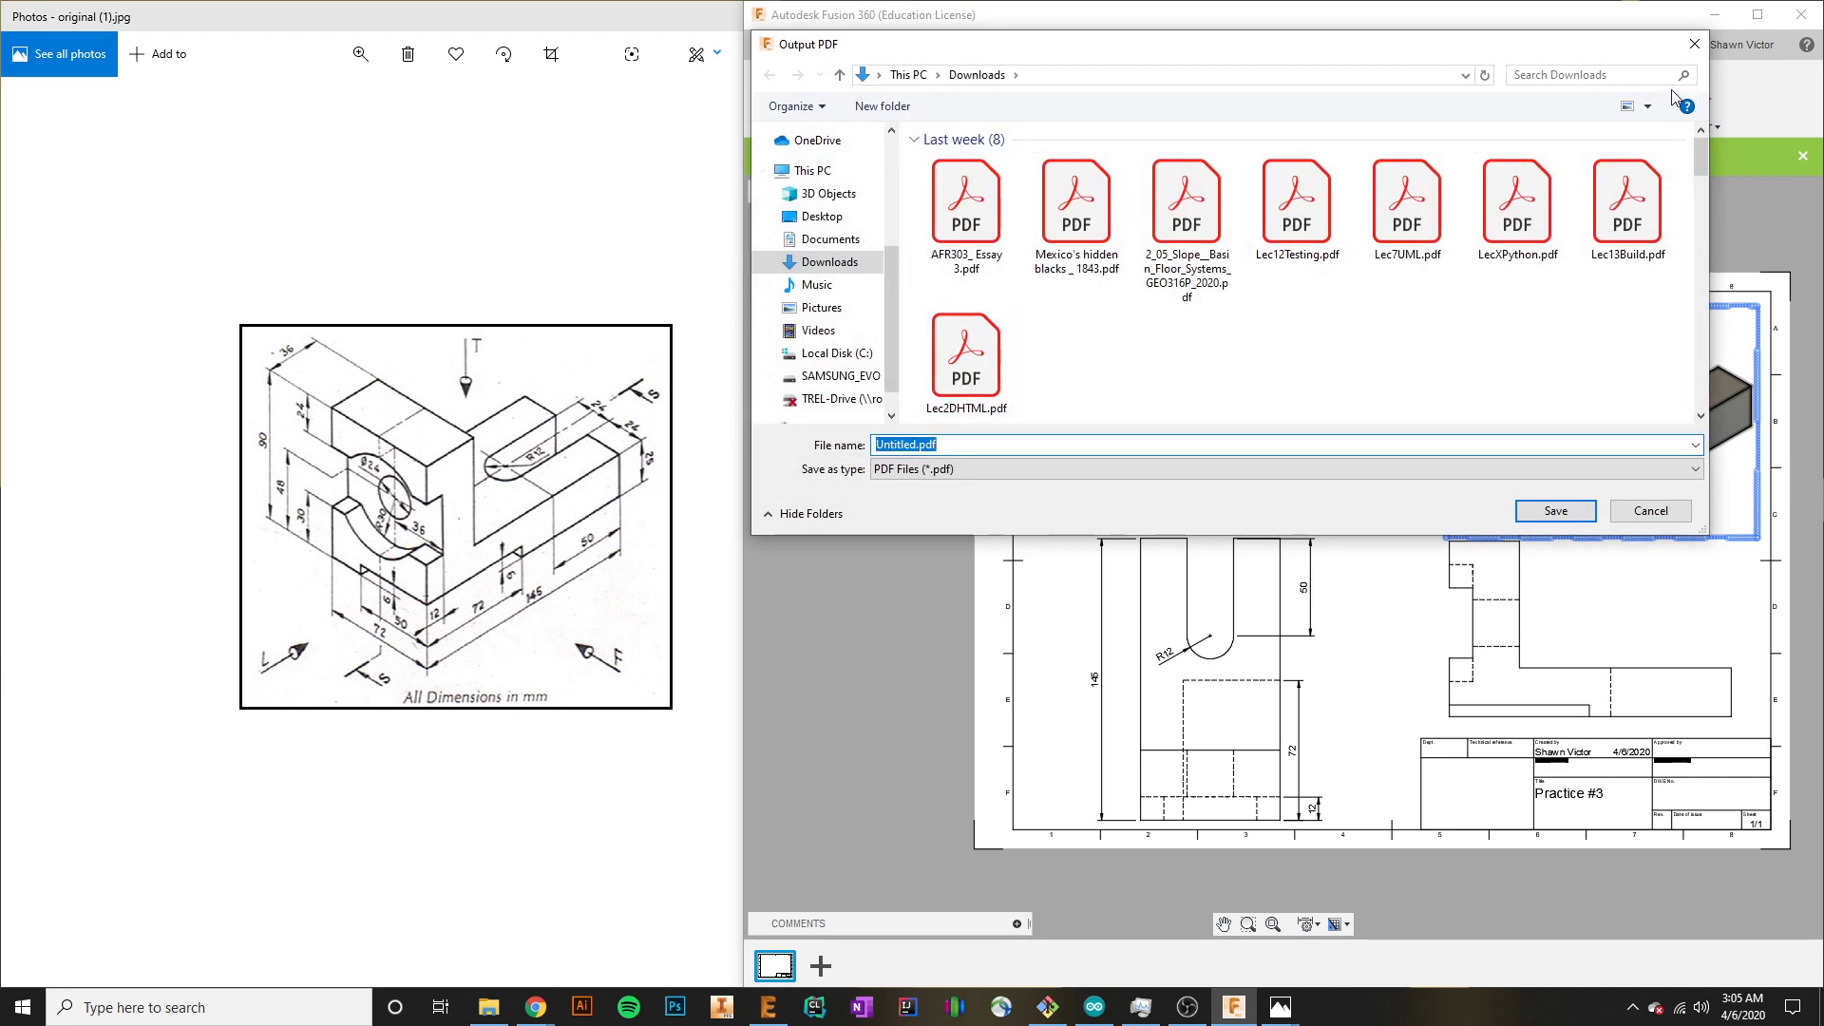
click(1694, 44)
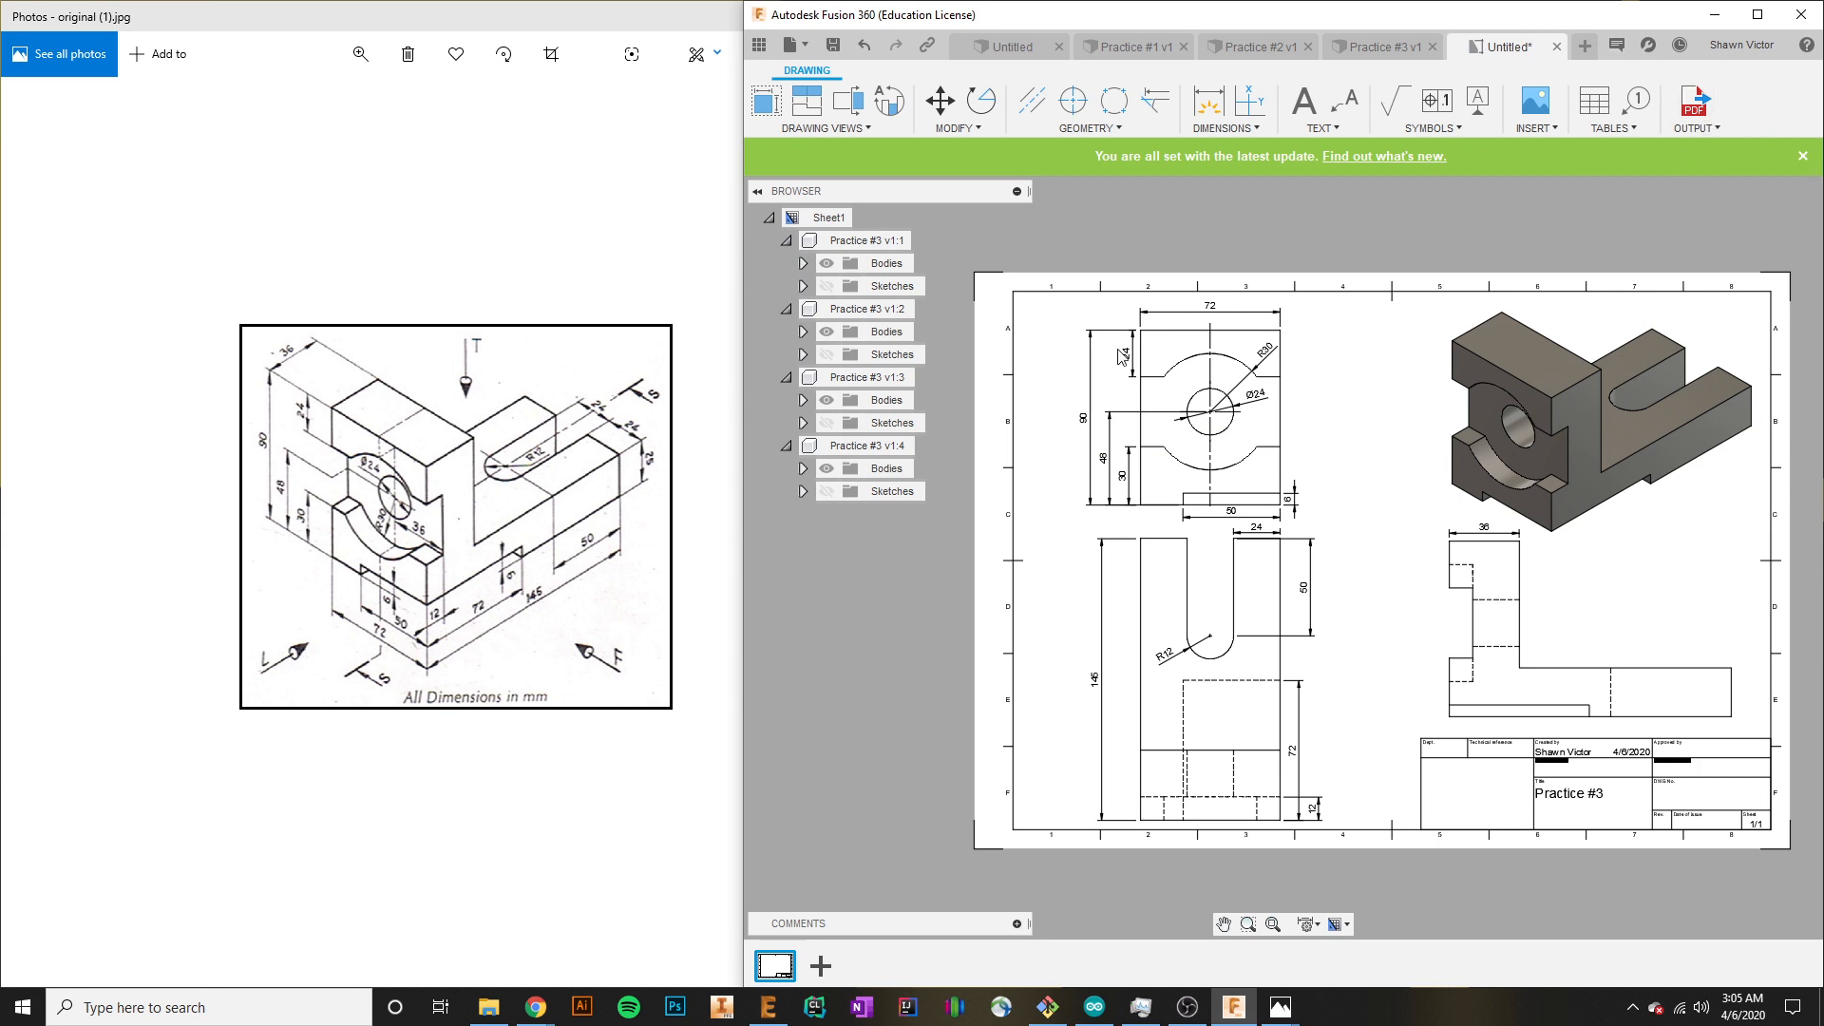
Examine the title block and the overall layout of the drawing sheet.
scroll(1611, 894, up, 5)
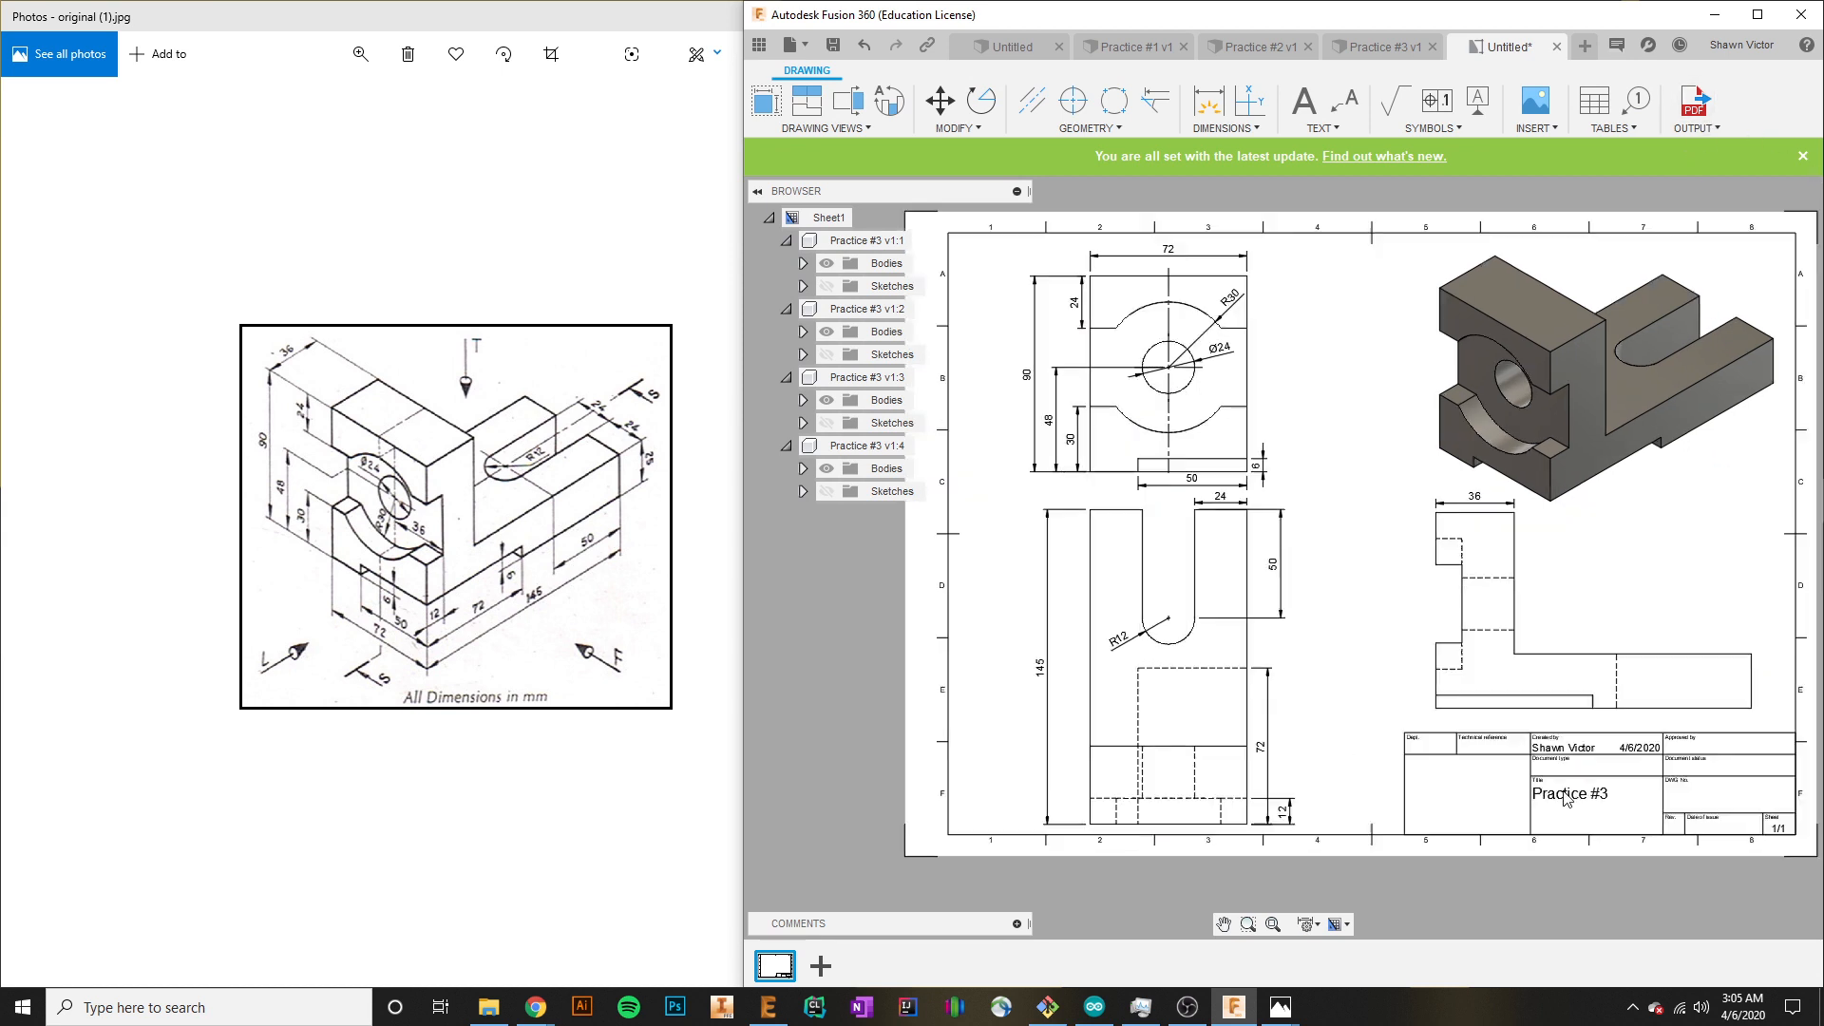
middle_drag(1613, 678, 1333, 560)
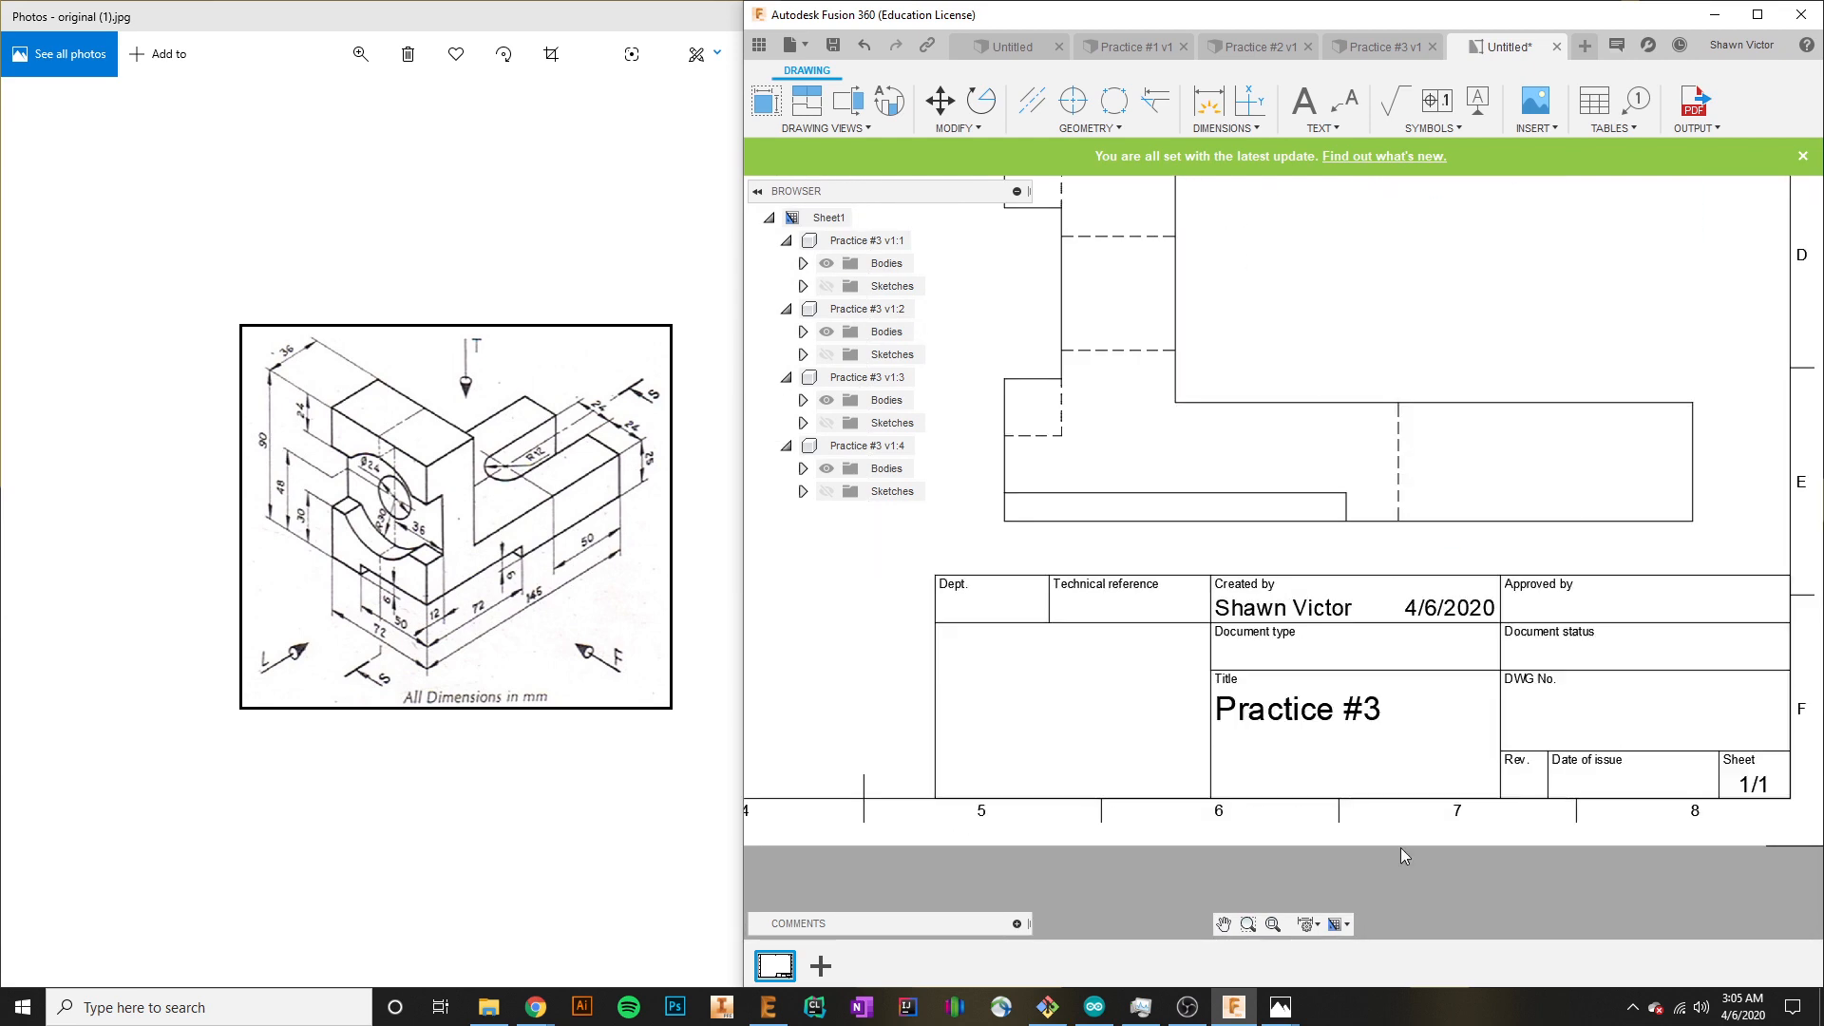
scroll(1397, 756, down, 5)
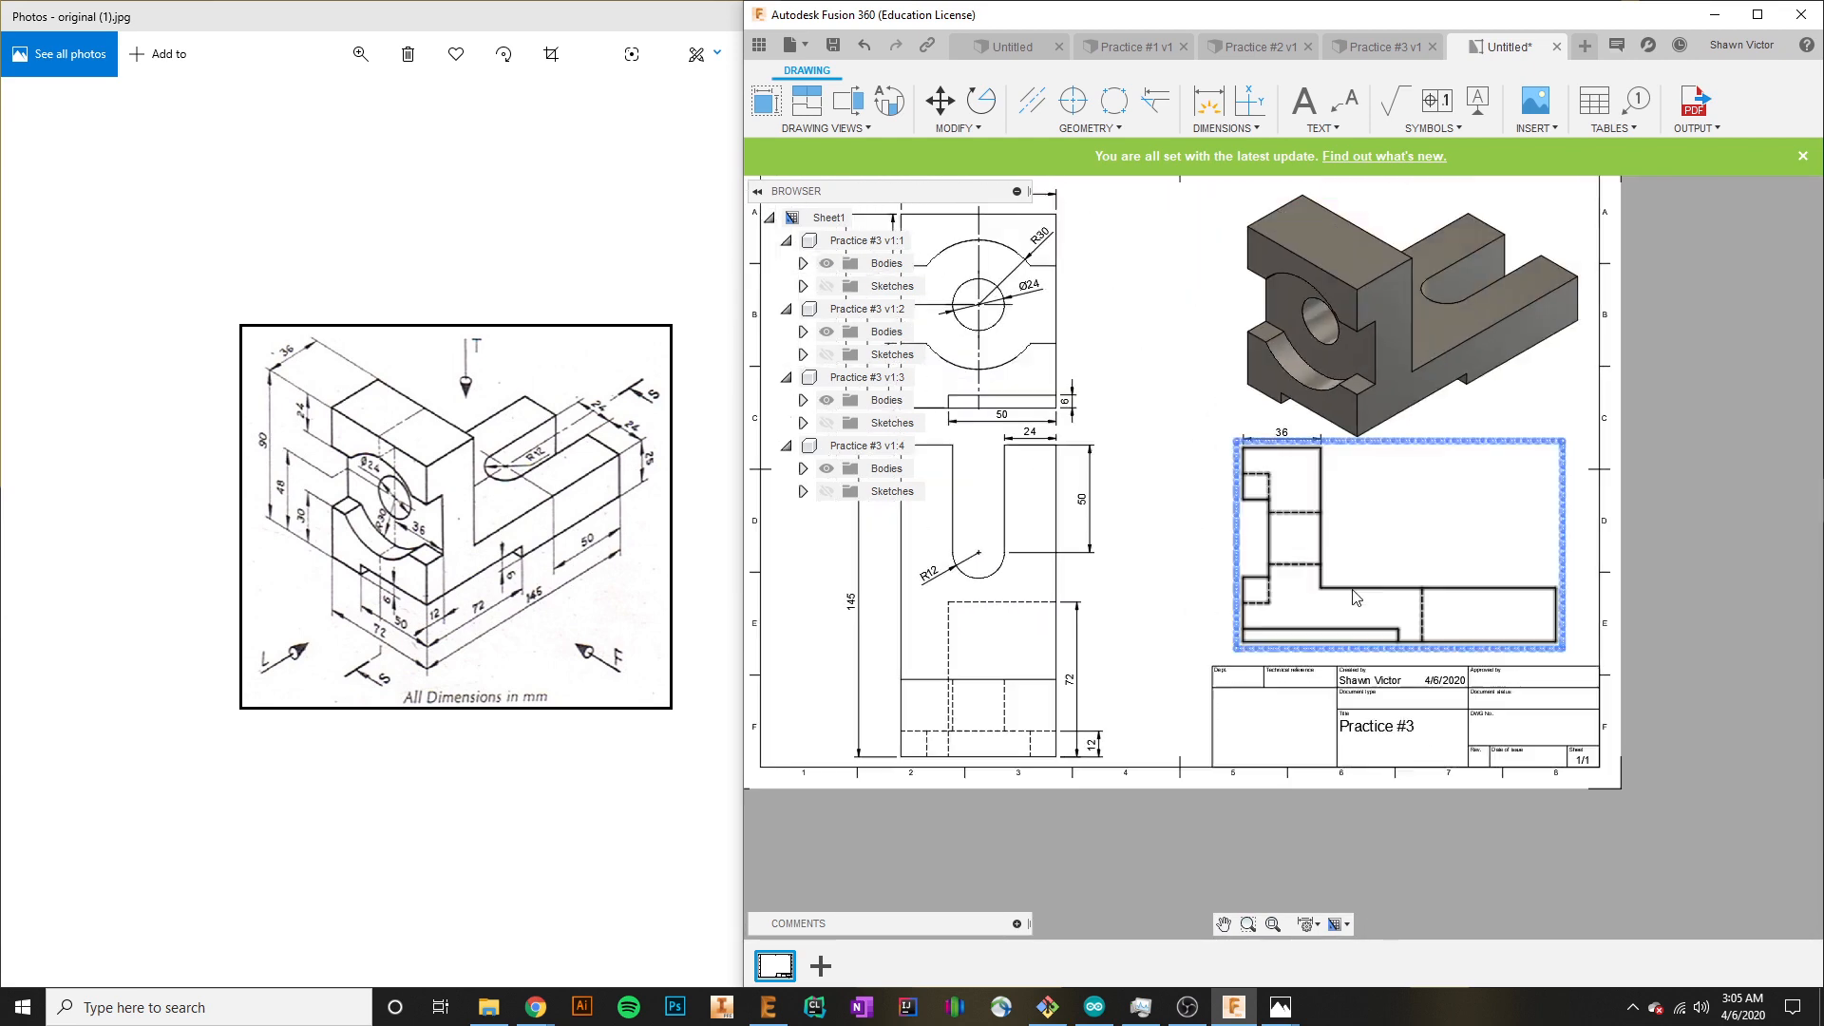
mouse_move(1705, 450)
middle_down()
mouse_move(1800, 566)
mouse_move(1821, 543)
middle_up()
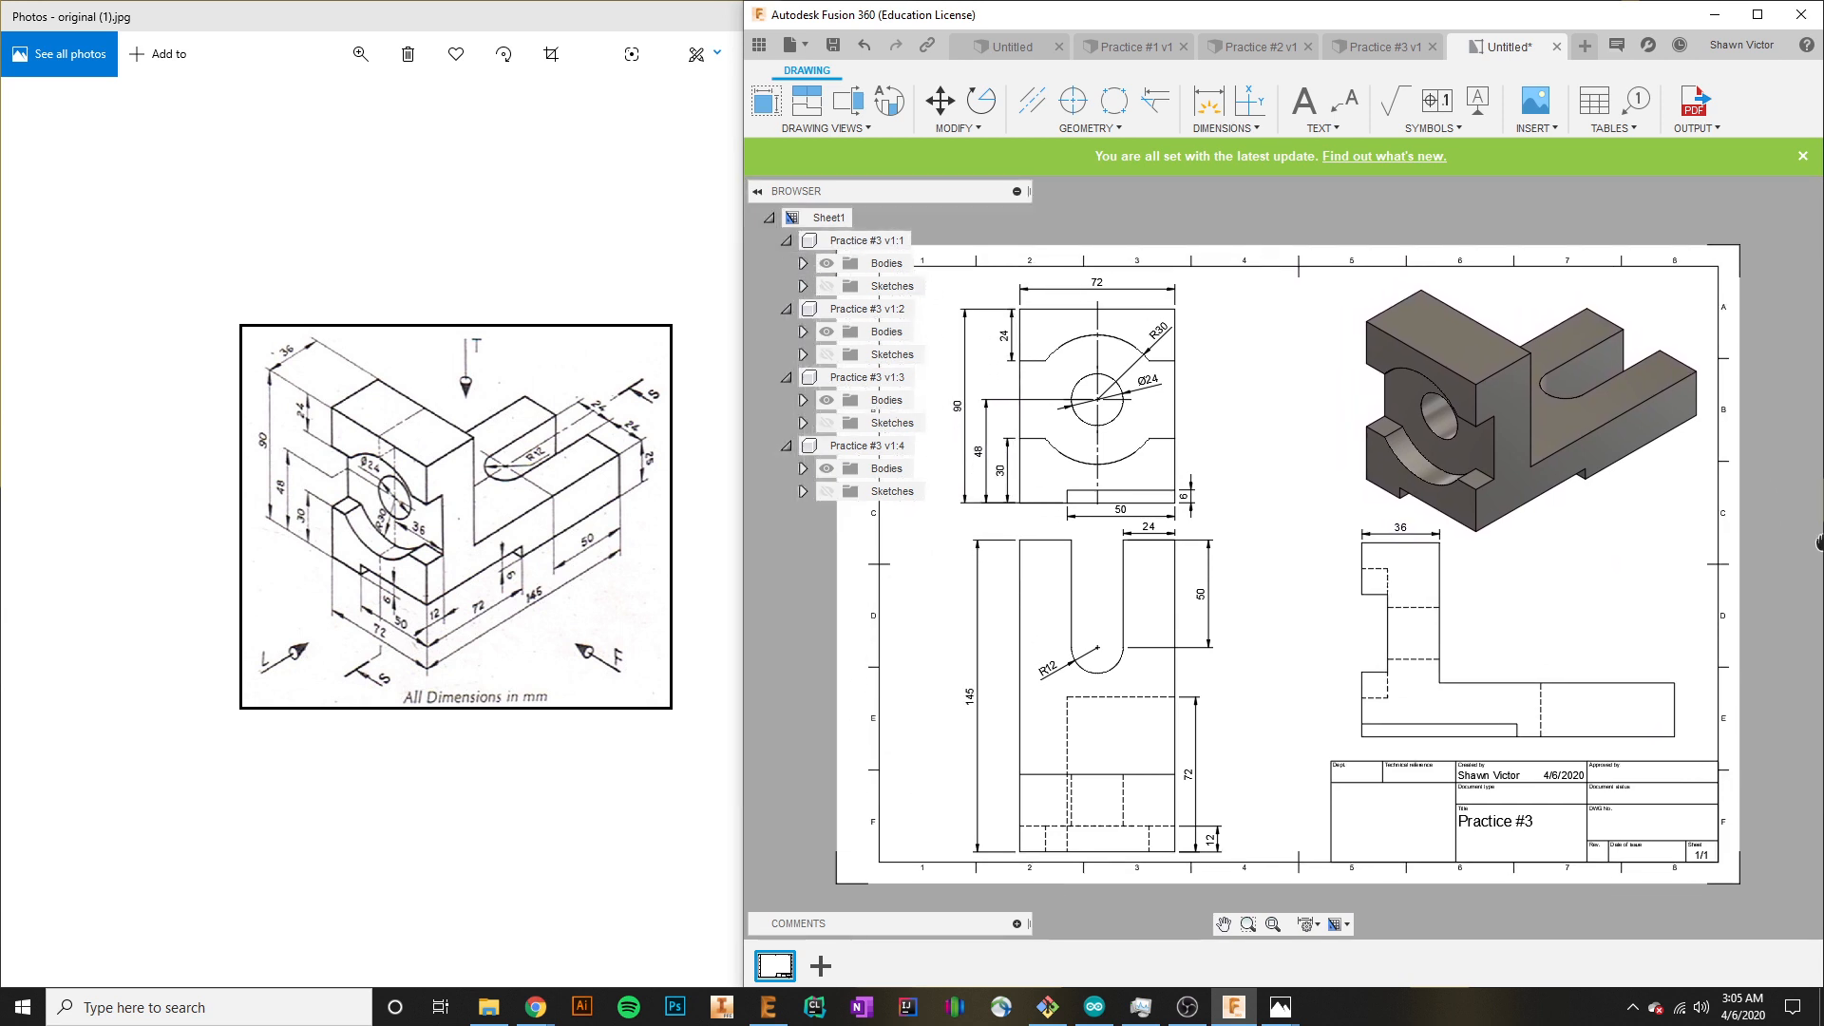
scroll(1795, 556, down, 1)
scroll(1799, 560, down, 1)
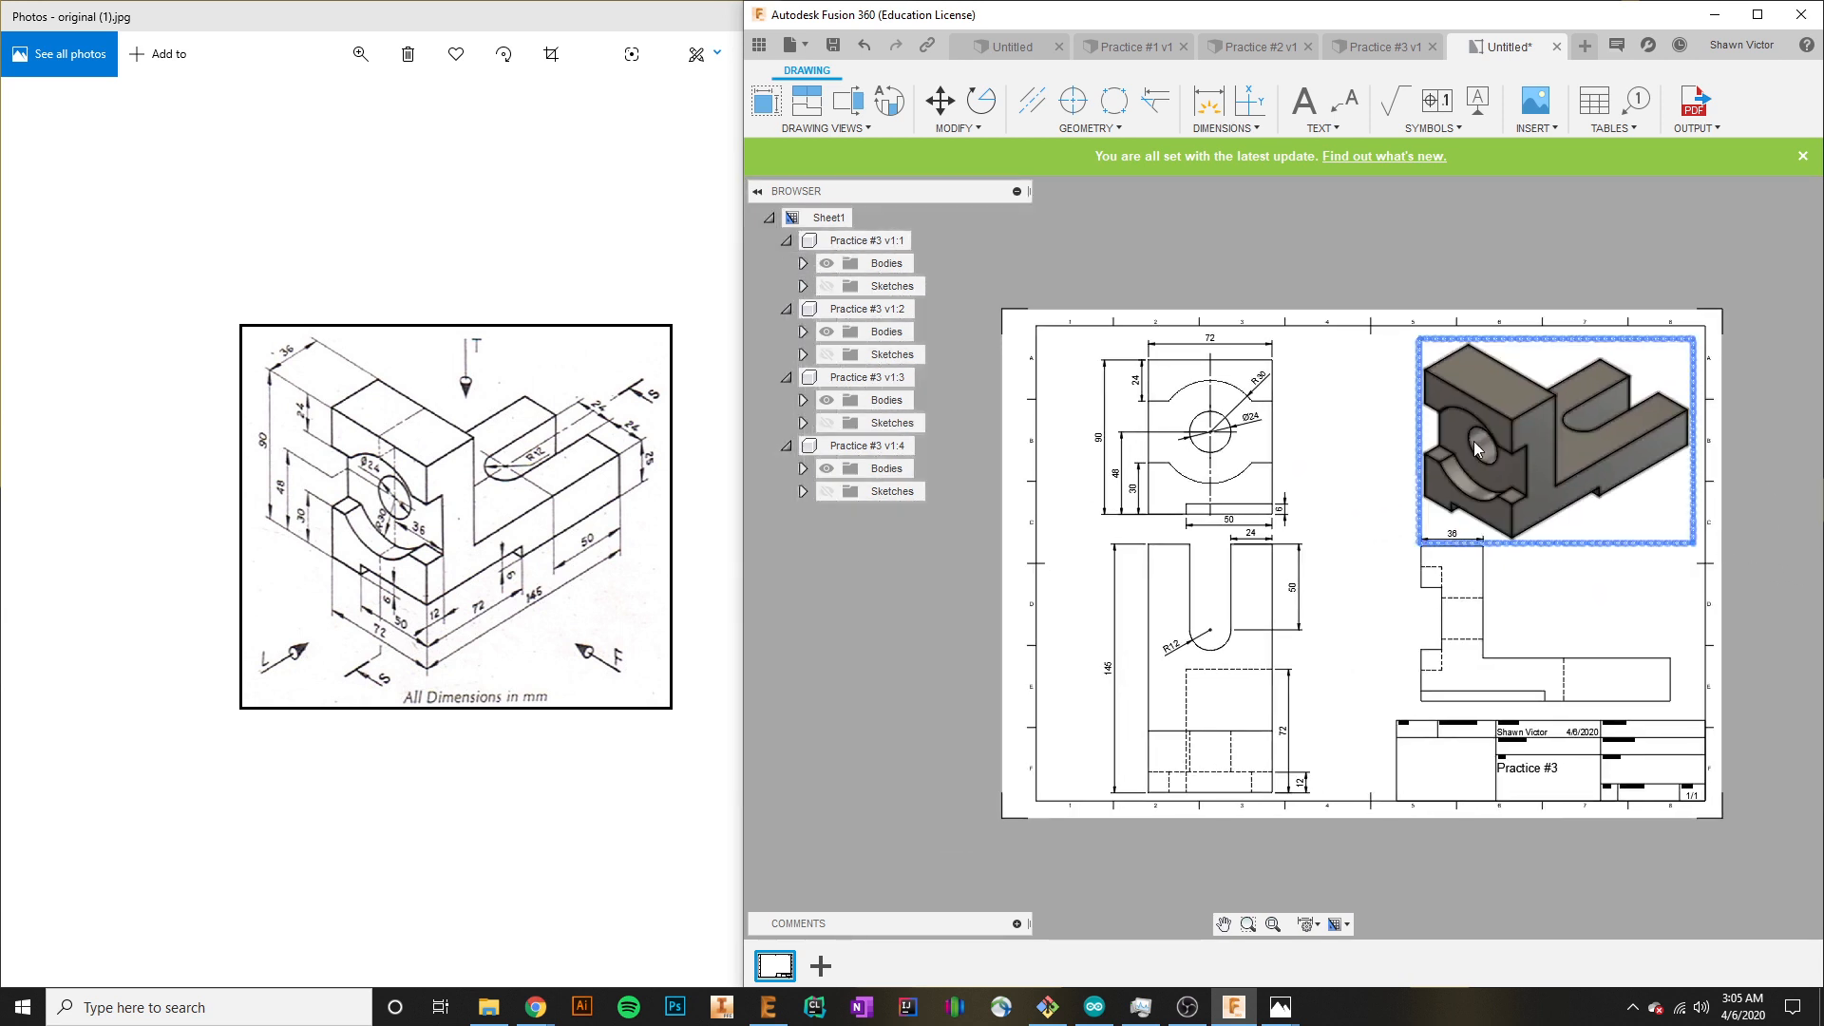
click(1199, 1010)
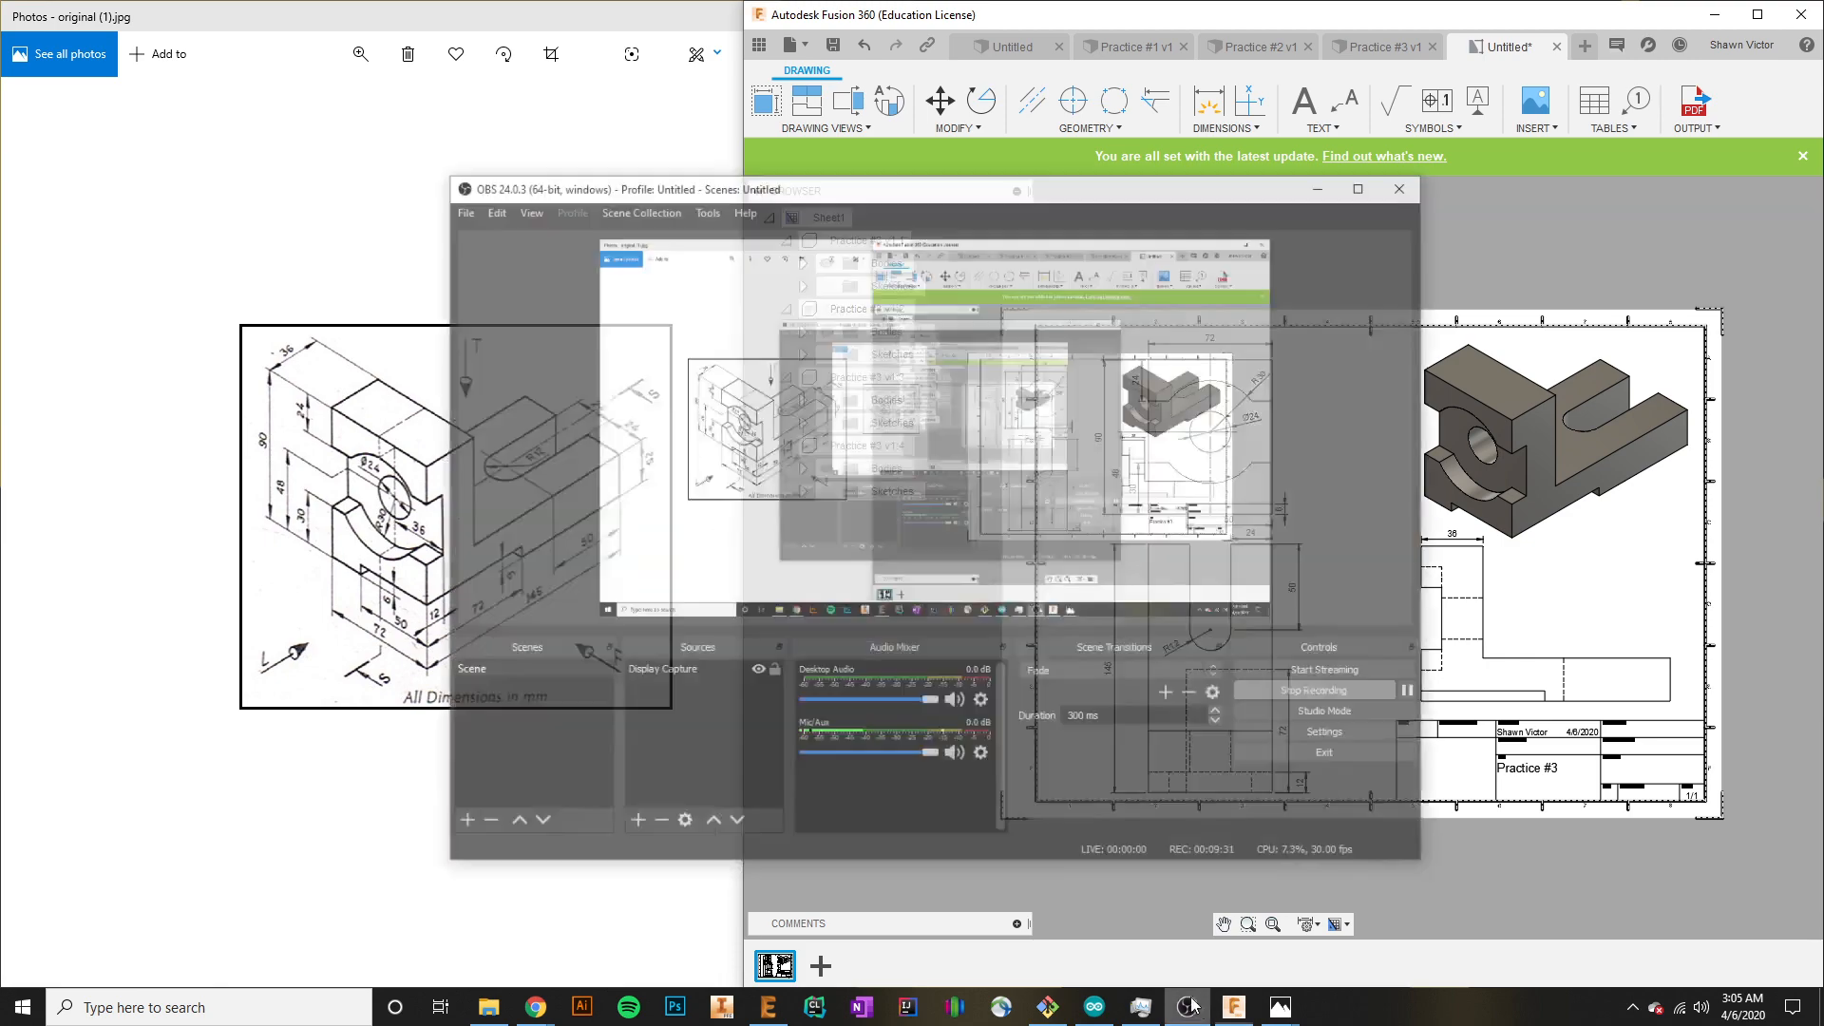